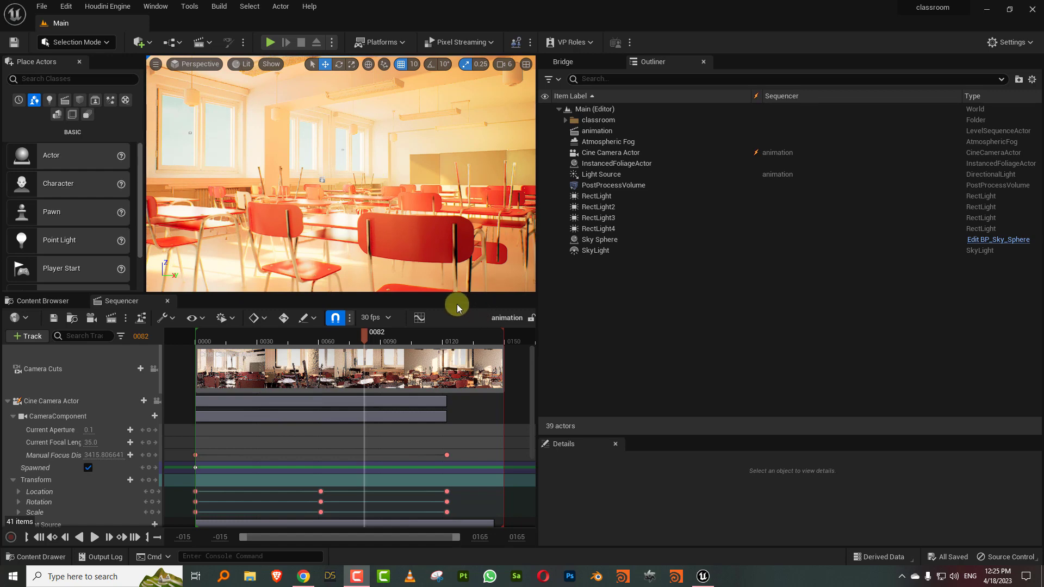
Look through the Cine Camera Actor and scrub the animation sequence back and forth to examine the camera's depth of field.
left_click(290, 335)
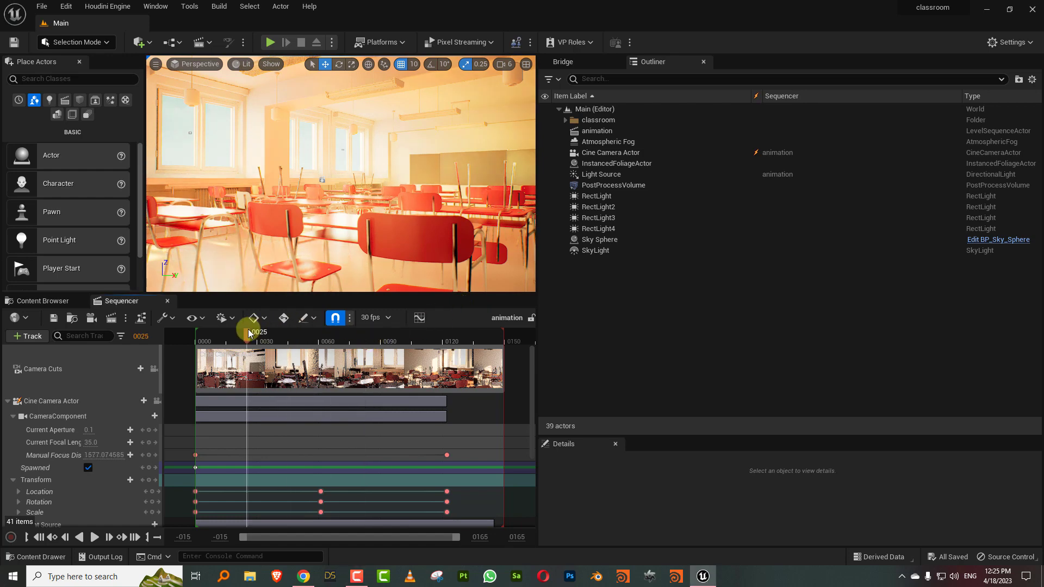
left_click(196, 63)
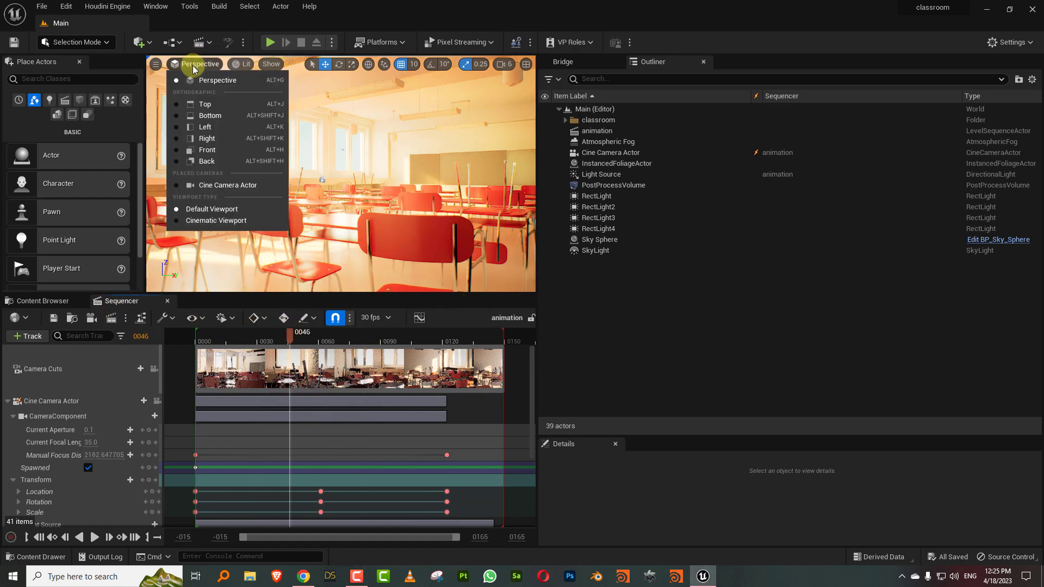
left_click(218, 187)
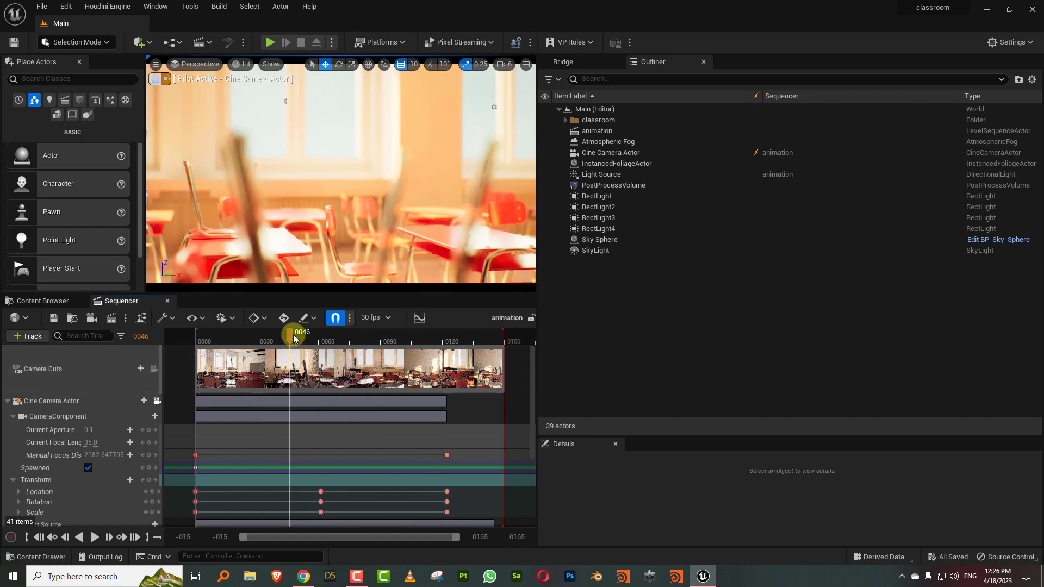
left_click_drag(291, 333, 208, 340)
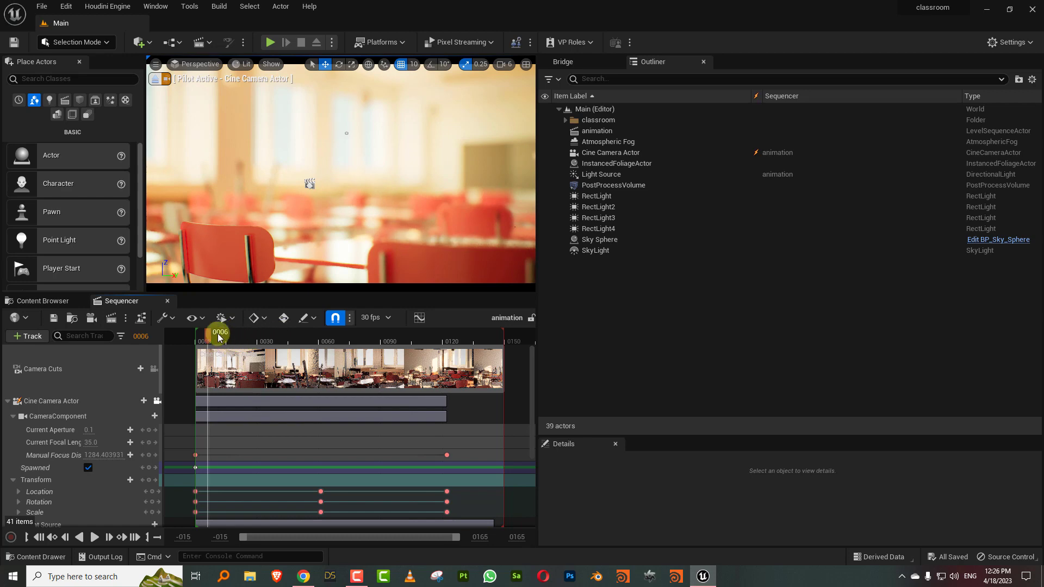
left_click_drag(206, 338, 294, 348)
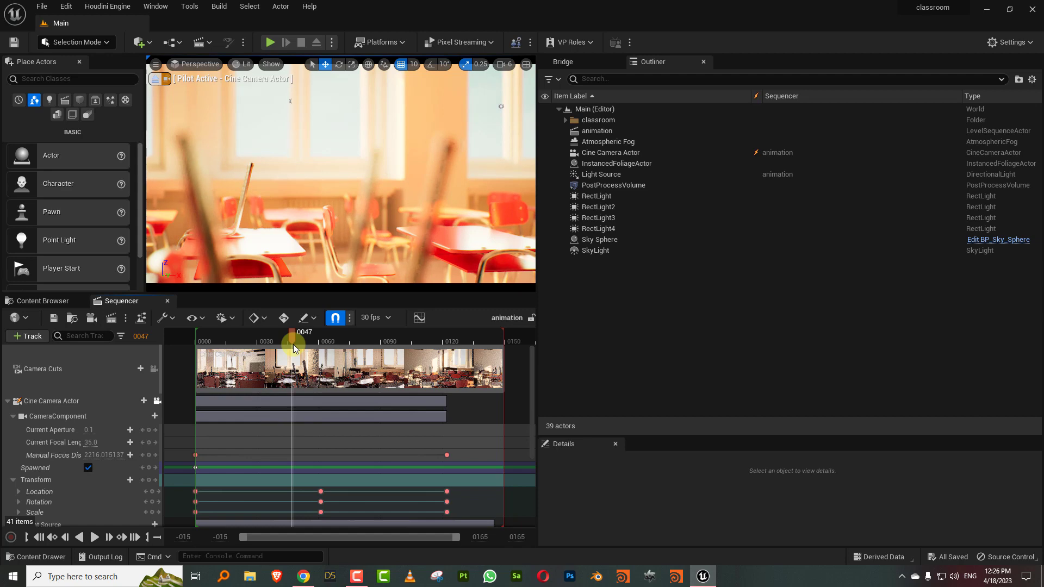
left_click_drag(293, 346, 207, 338)
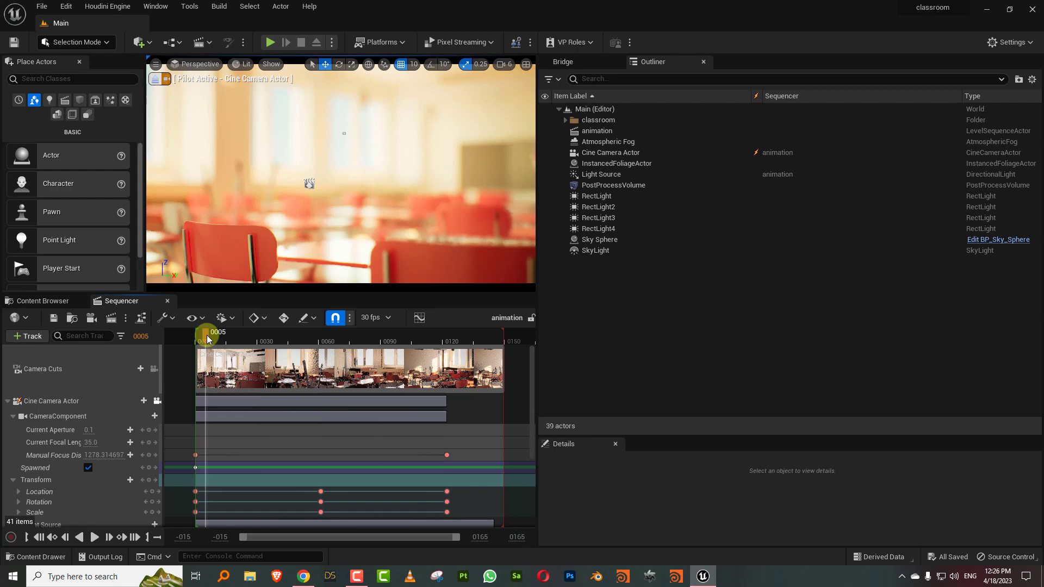
left_click_drag(207, 338, 256, 337)
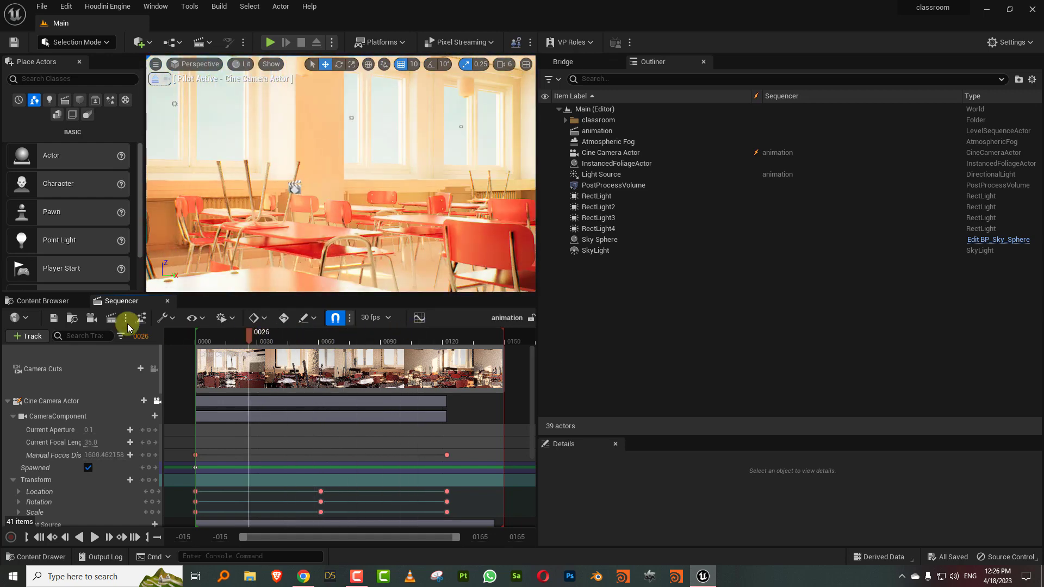
Create a new level named test in the Content folder, save it and open it.
left_click(43, 301)
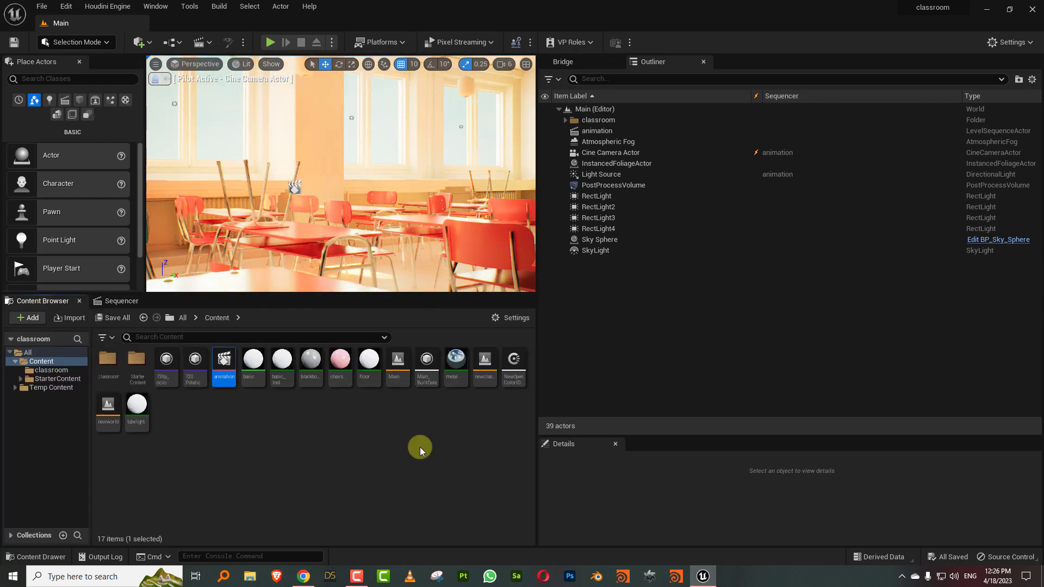
right_click(288, 423)
left_click(350, 235)
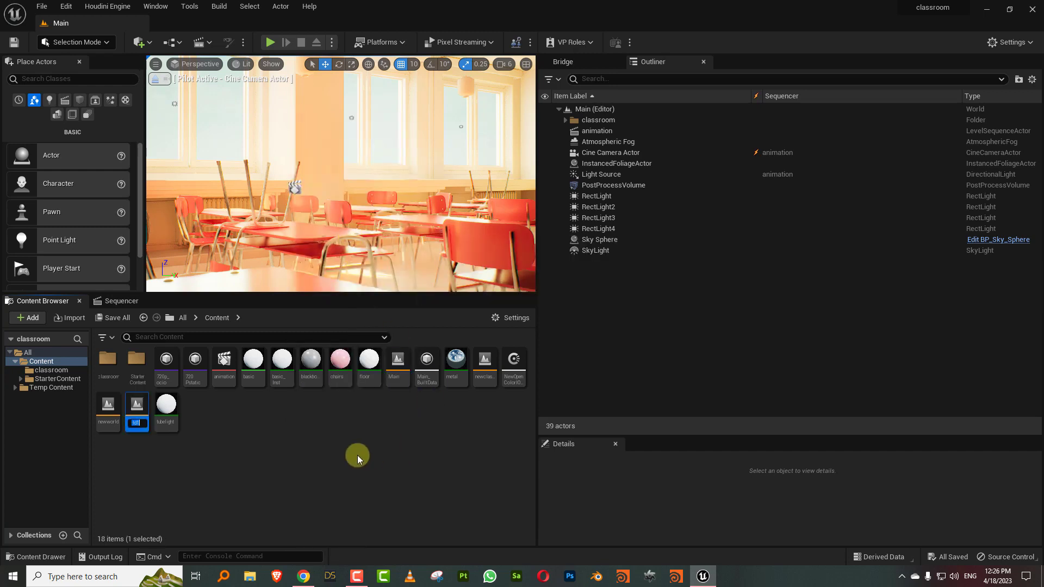
key("Return")
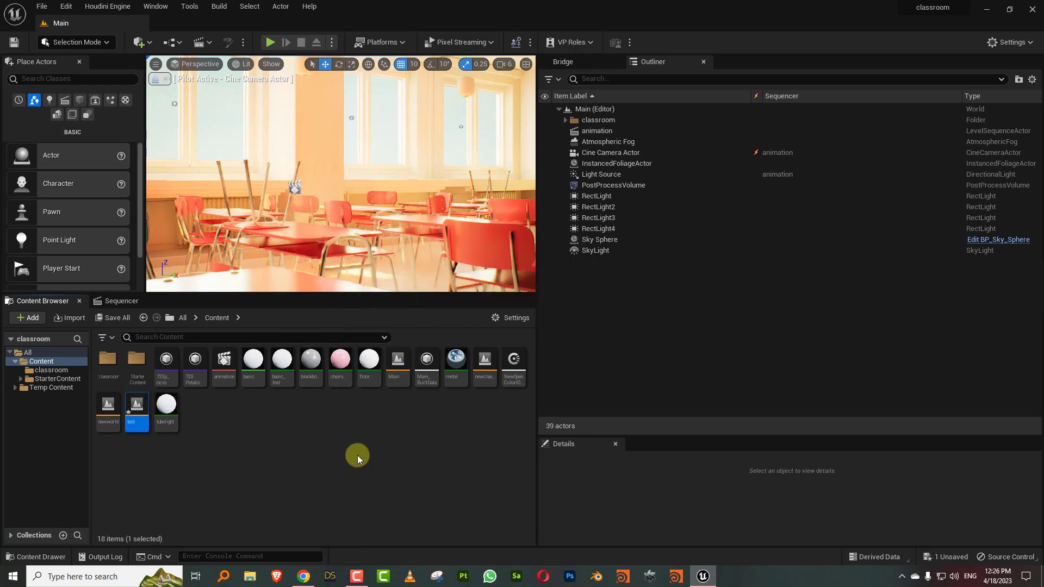
double_click(137, 407)
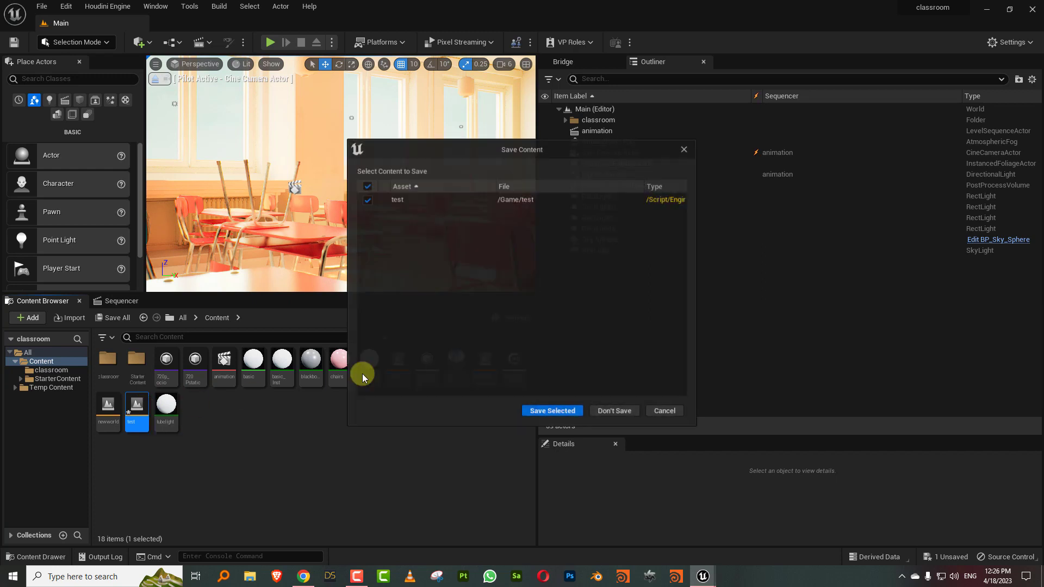
left_click(566, 415)
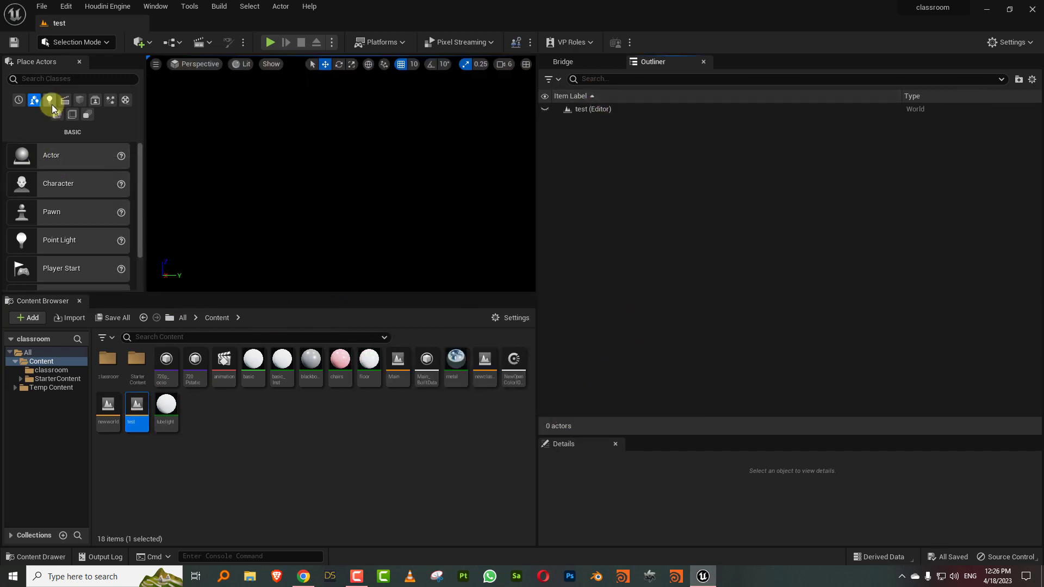
Place a Cube in the level and set its location to 0, 0, 0.
left_click(81, 101)
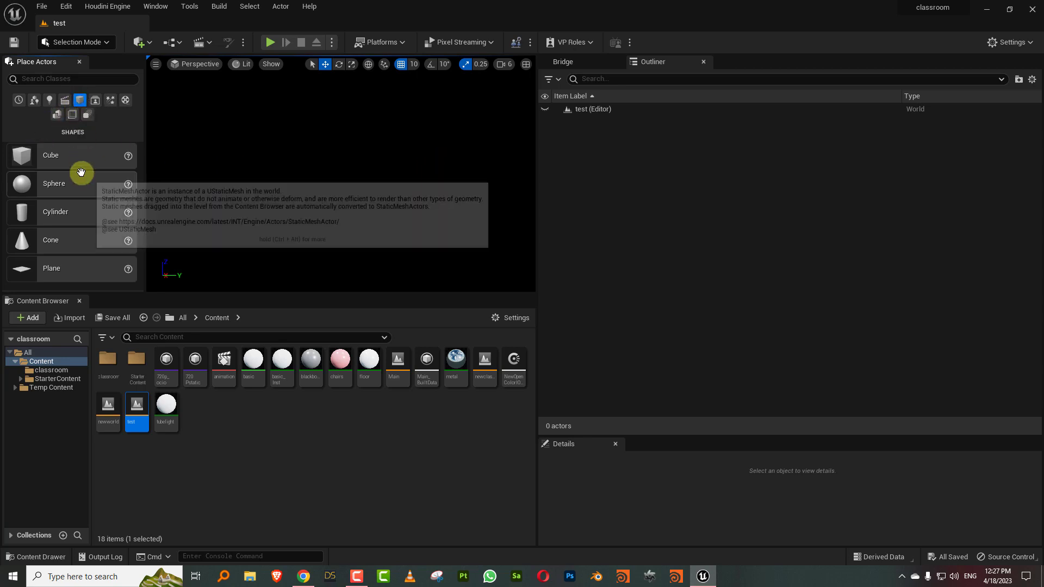
left_click_drag(119, 158, 331, 205)
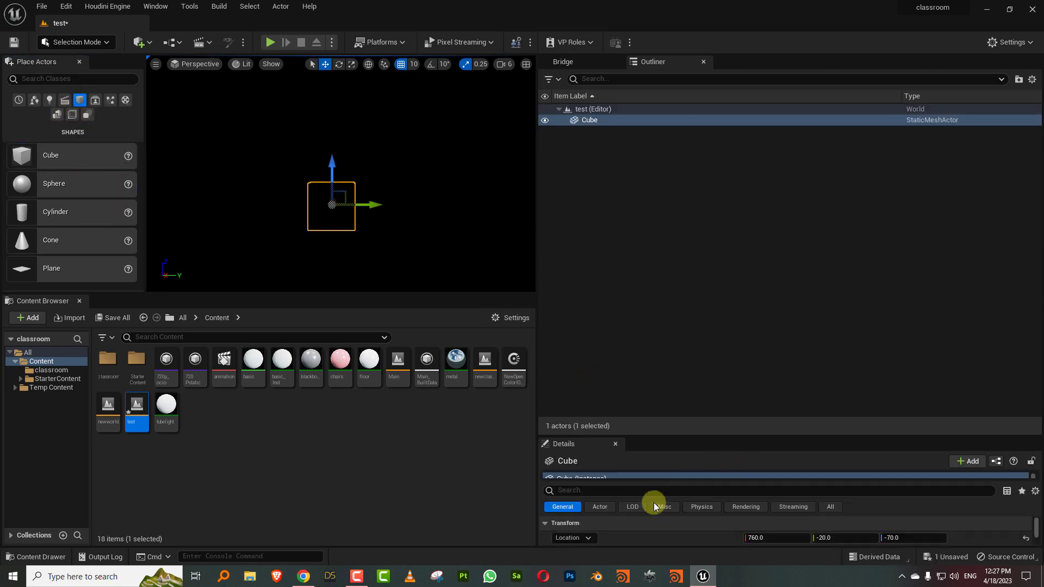
left_click_drag(655, 435, 658, 243)
left_click(766, 379)
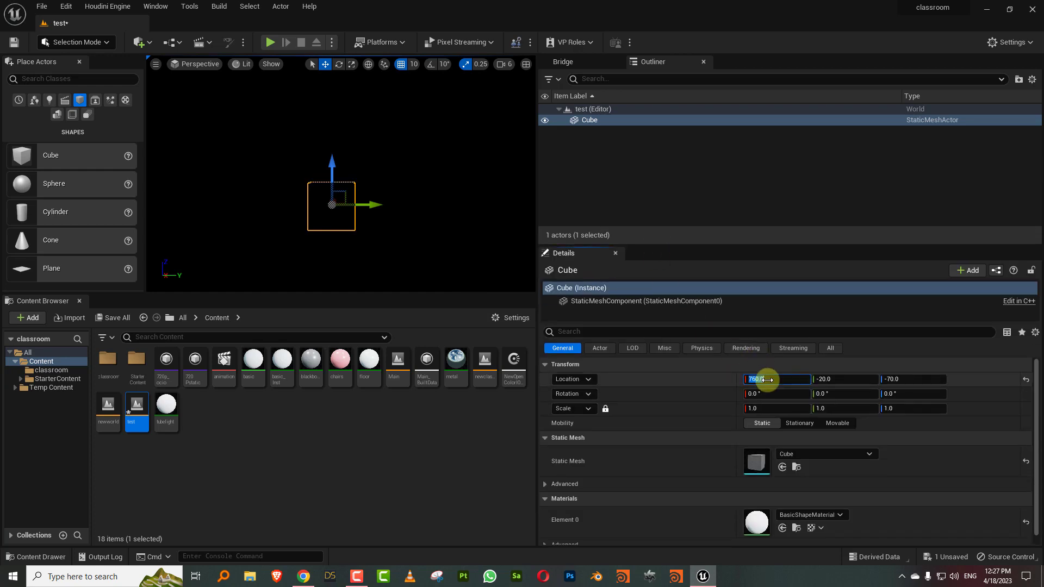
type("0")
key("Tab")
type("0")
key("Tab")
type("0")
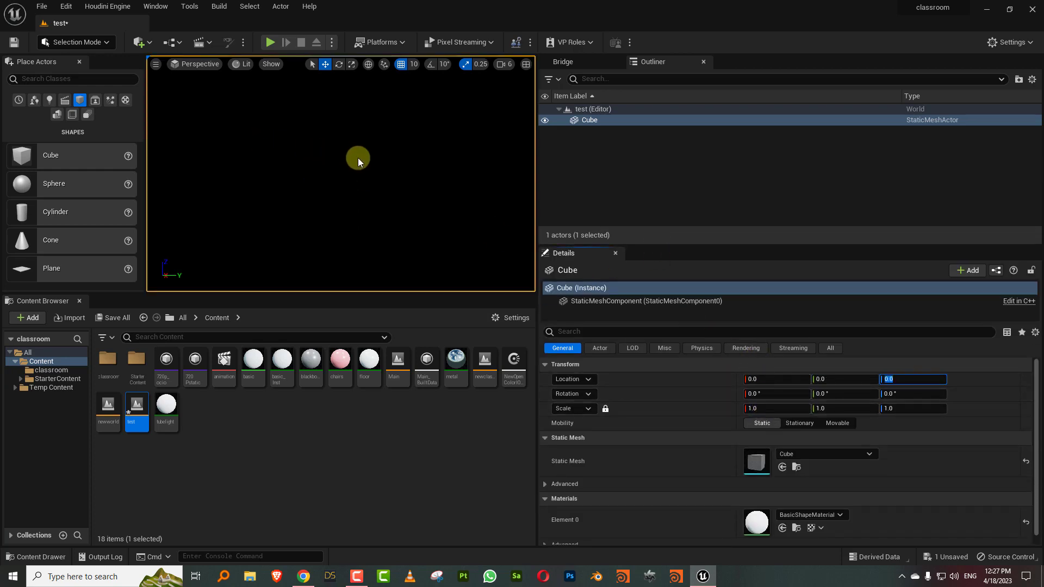
Switch the viewport to the Wireframe view mode with the whole cube in view.
right_click_drag(380, 175, 292, 121)
left_click(241, 64)
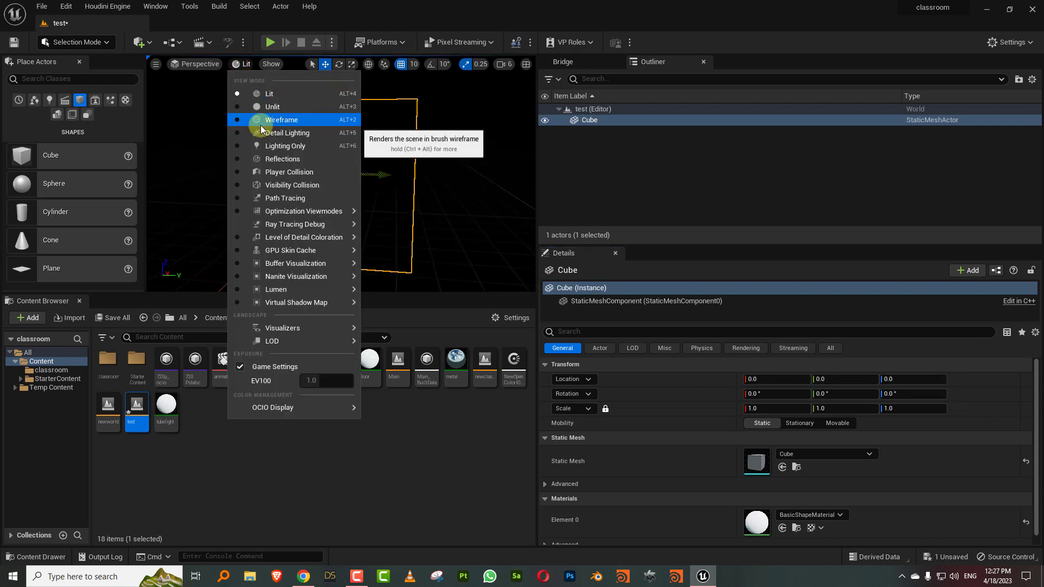
left_click(261, 124)
scroll(396, 152, "down", 5)
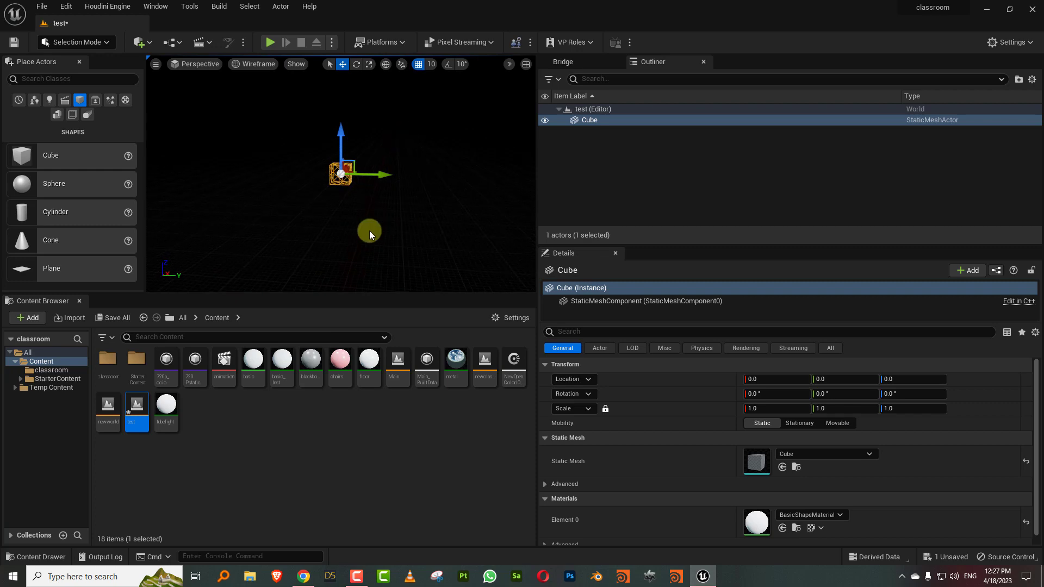
Place all the static meshes from the classroom folder into the level together.
double_click(107, 360)
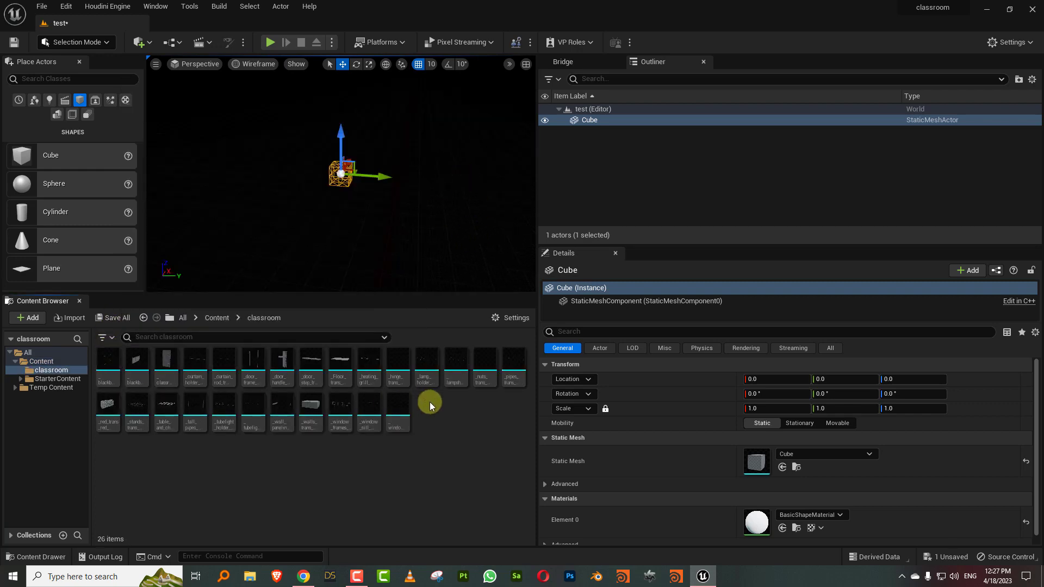
left_click(393, 402)
left_click(104, 364, "shift")
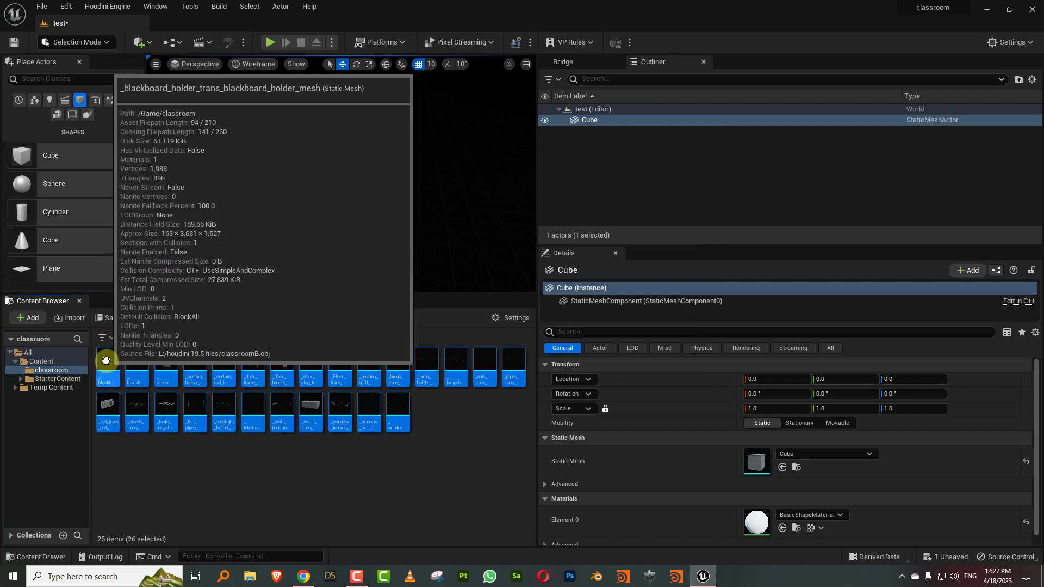
left_click_drag(105, 363, 344, 178)
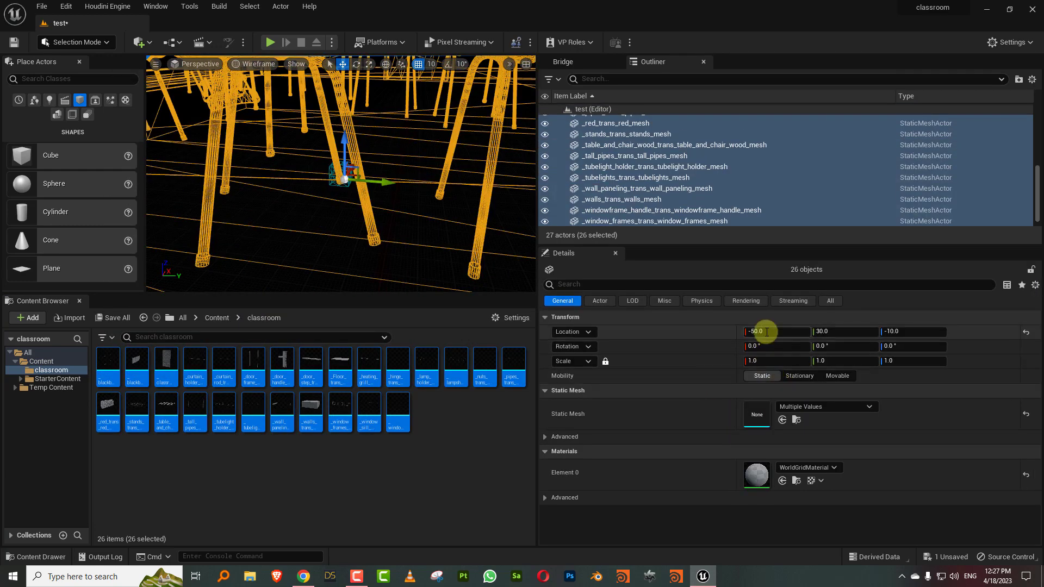
Set the location of all the placed classroom meshes to 0, 0, 0.
left_click(767, 333)
type("0")
key("Tab")
type("0")
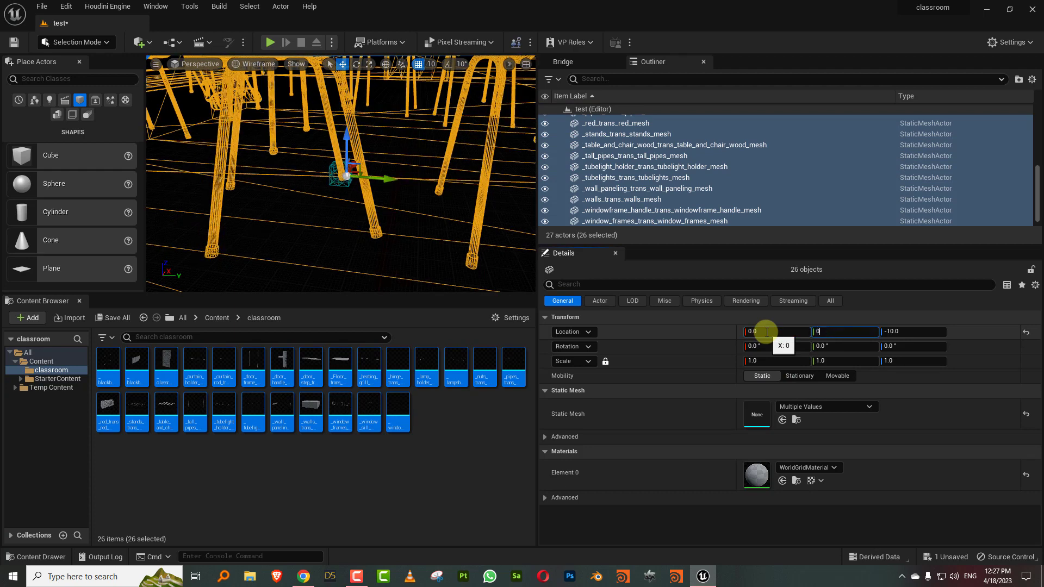
key("Tab")
type("0")
key("Return")
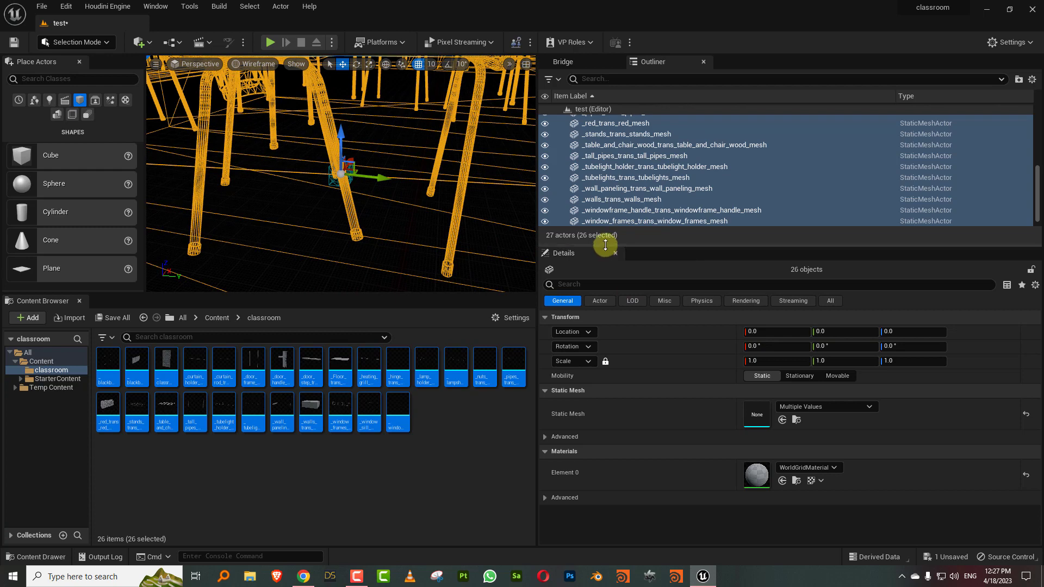
Rename the Cube actor in the Outliner as Parent.
left_click_drag(601, 243, 602, 424)
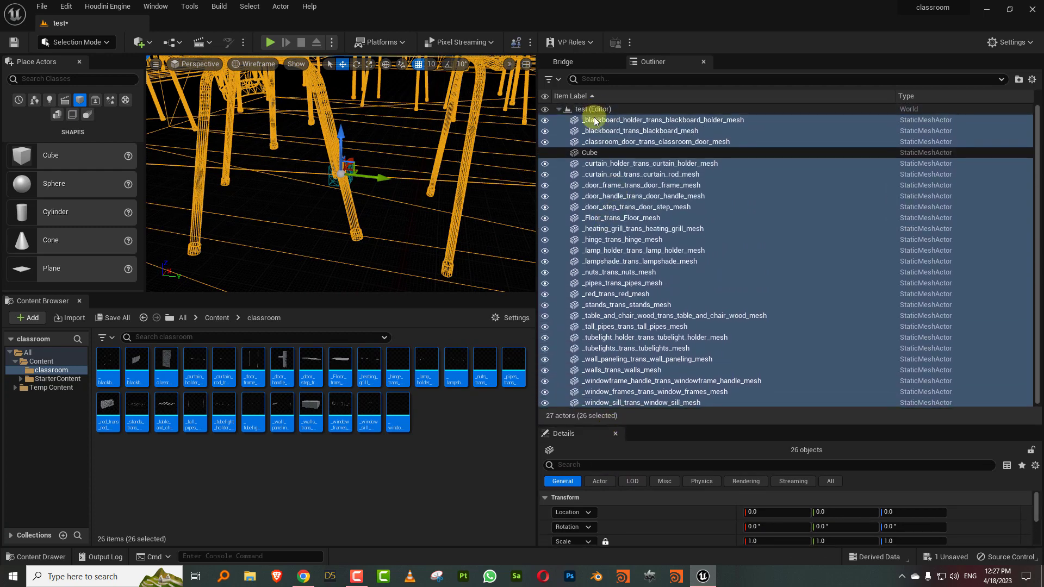
left_click(588, 155)
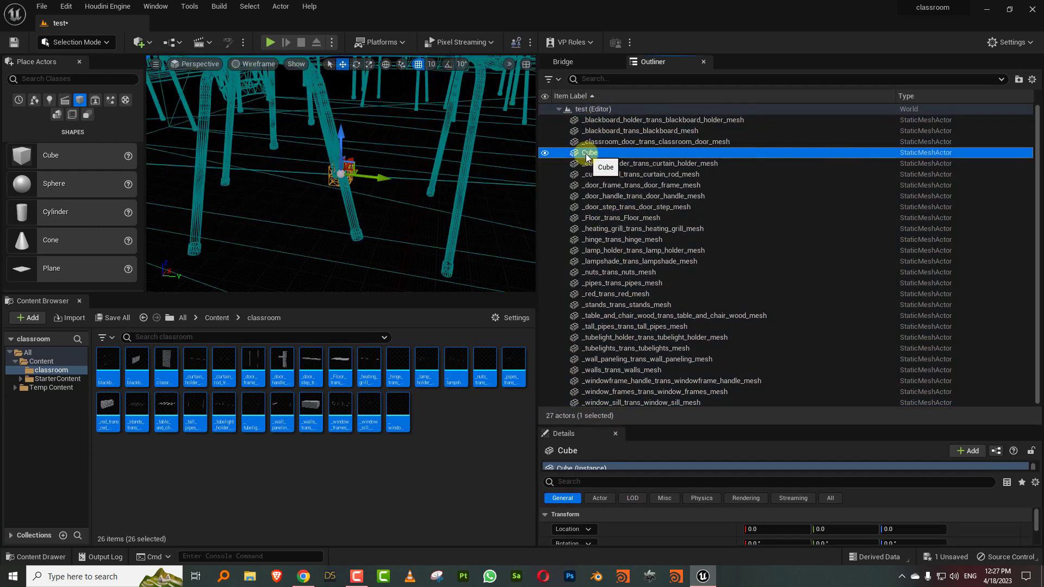
double_click(587, 154)
left_click(587, 155)
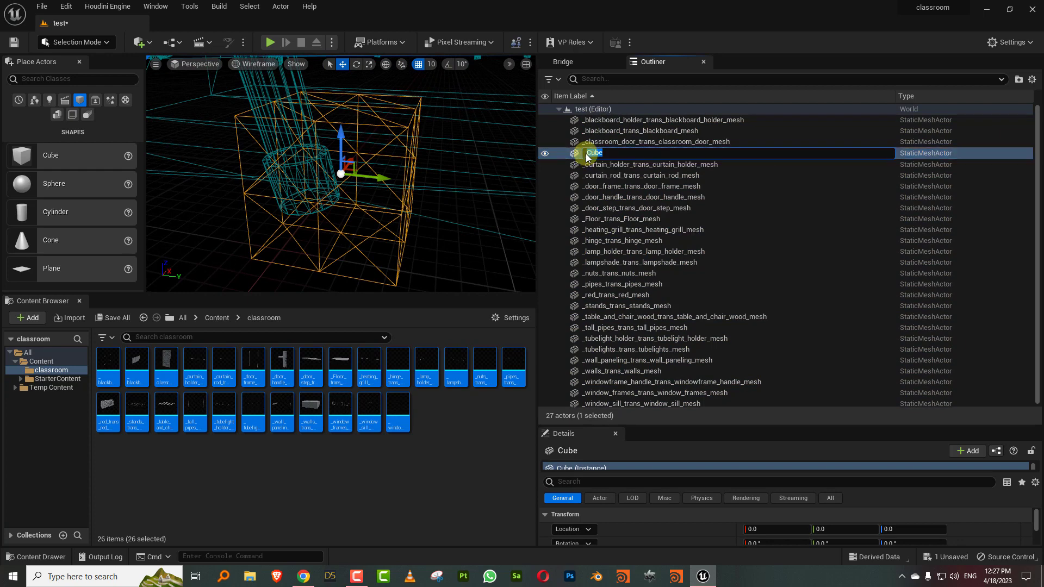
type("Parent")
key("Return")
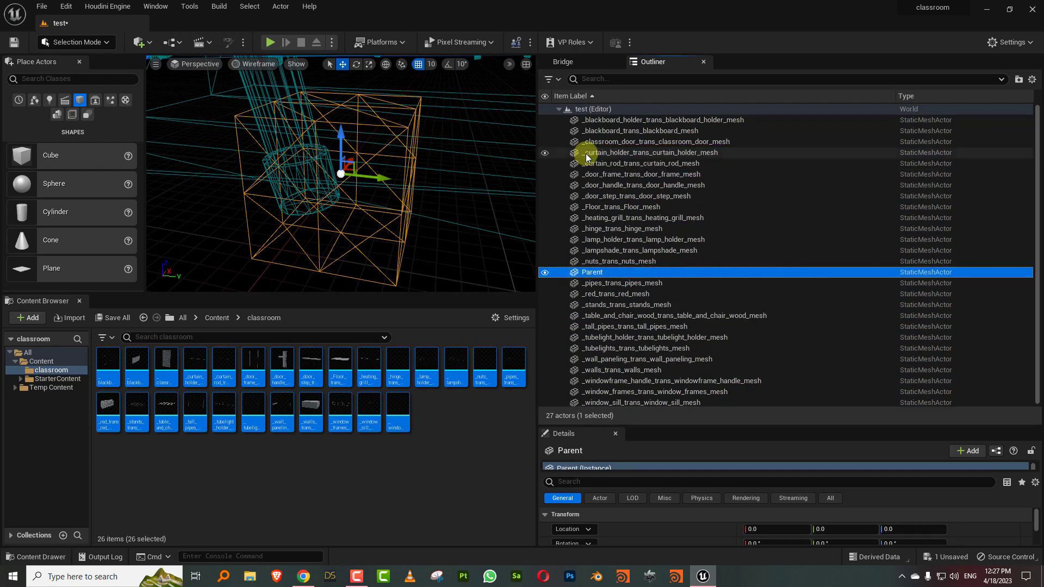
Attach all the classroom meshes to the Parent actor as its children.
left_click(585, 120)
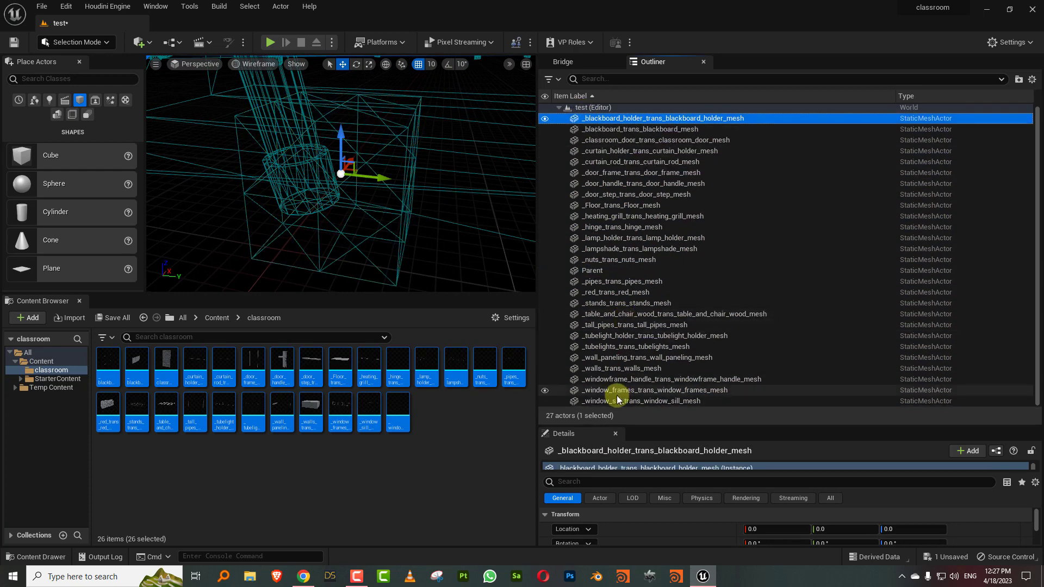
left_click(618, 403, "shift")
left_click(590, 271, "ctrl")
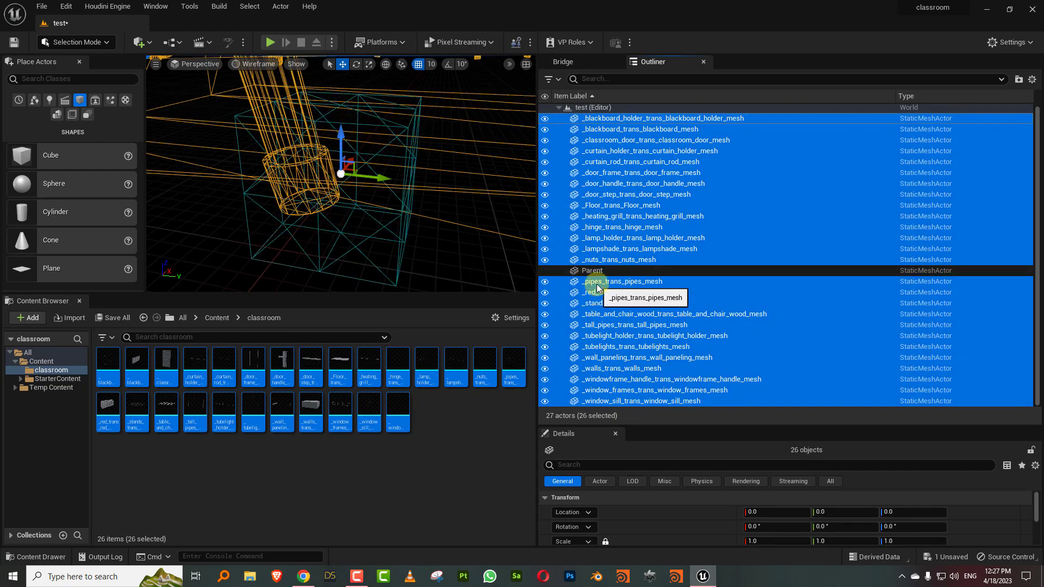
left_click_drag(591, 282, 598, 272)
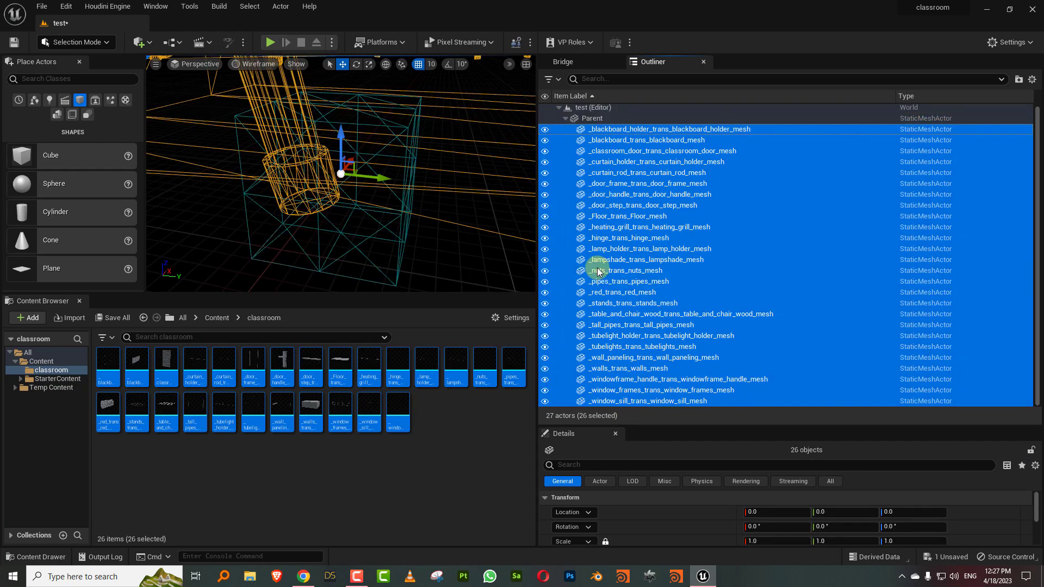
Select the Parent actor, test-move it in the viewport and undo the move.
left_click(592, 118)
key("f")
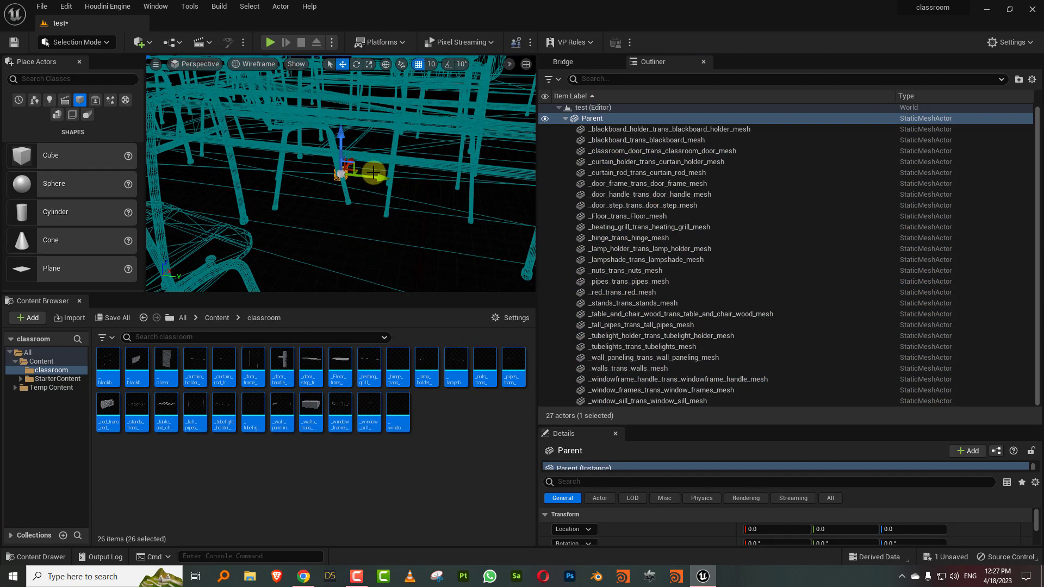
mouse_move(373, 171)
left_mouse_down()
mouse_move(396, 174)
mouse_move(381, 179)
left_mouse_up()
key("ctrl+z")
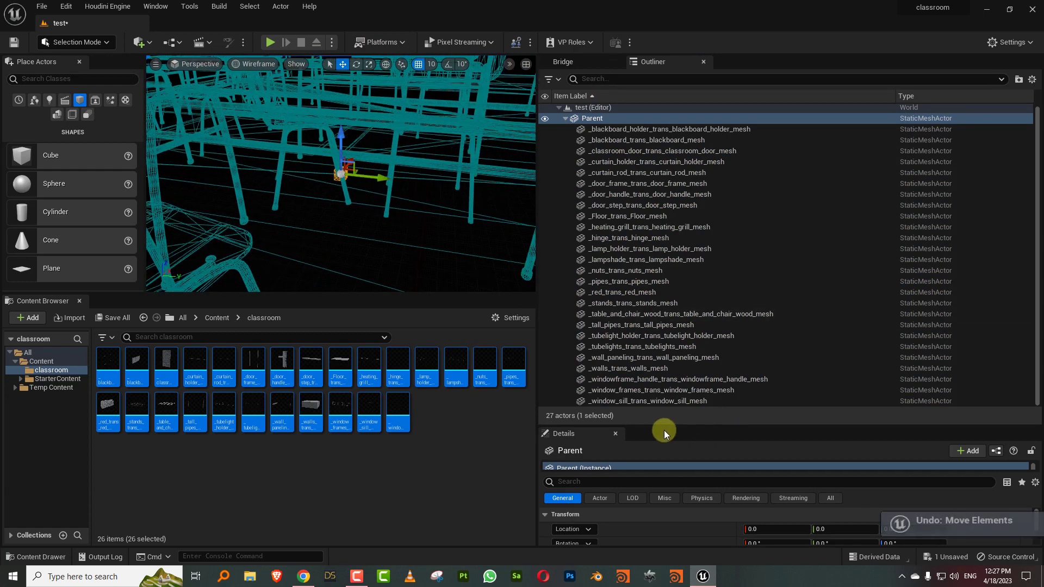
Set the scale of the Parent actor to 0.5 on all three axes.
left_click_drag(661, 428, 664, 256)
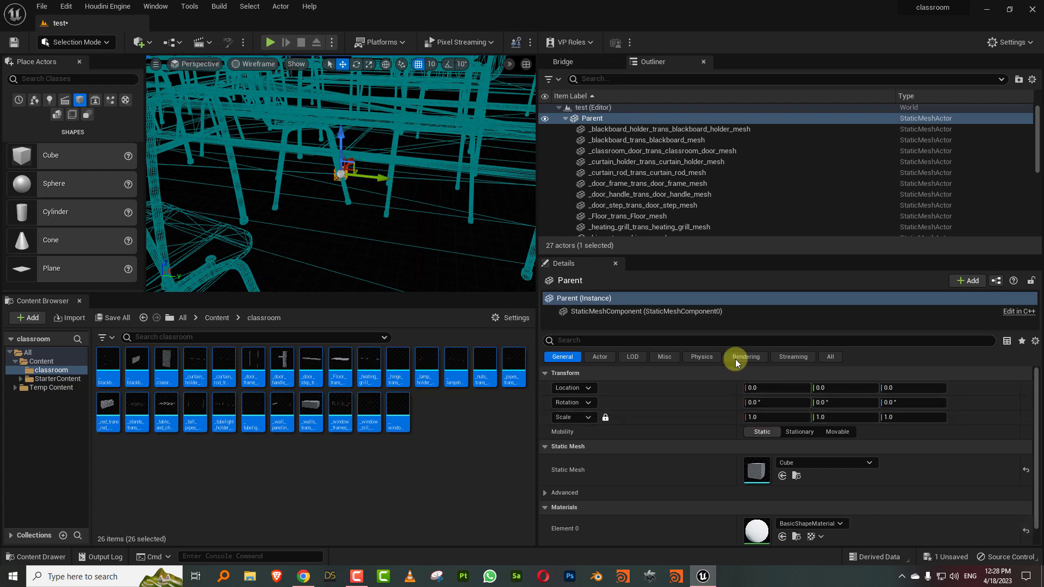
left_click(771, 415)
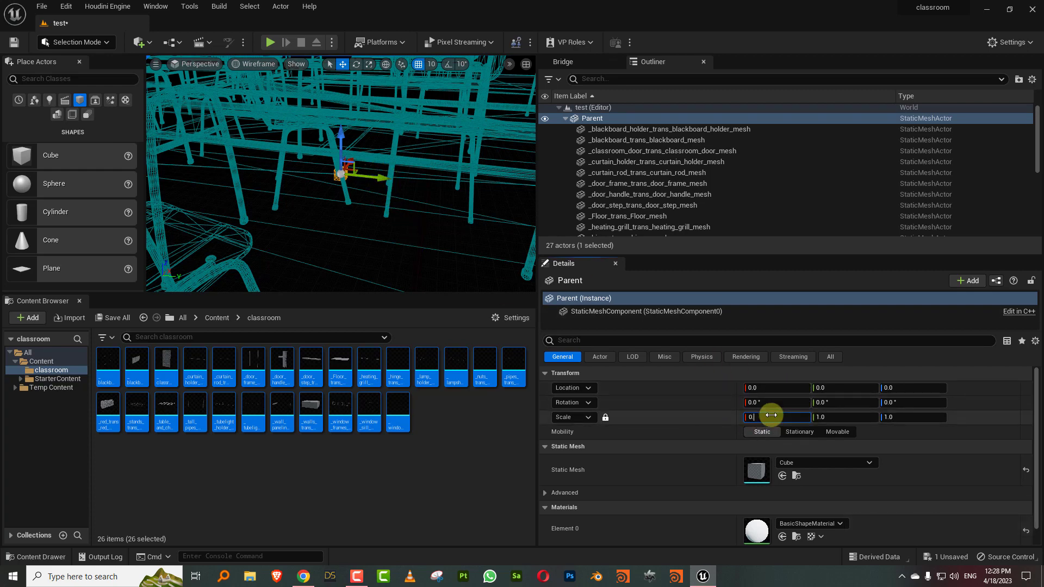
type("0.5")
key("Tab")
type("0.5")
key("Tab")
type("0")
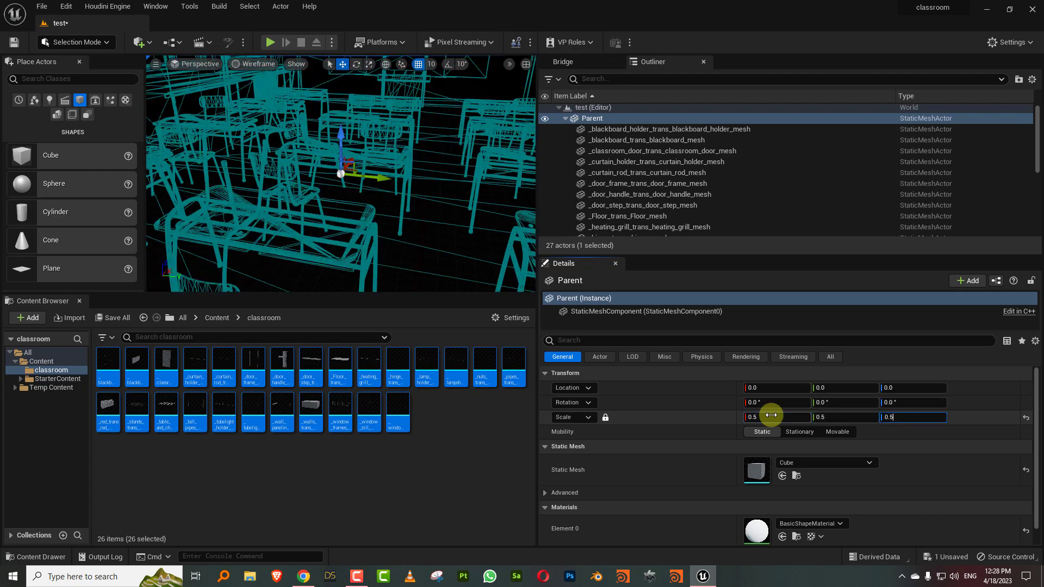
Apply the 0.5 scale to the Parent actor and set its mobility to Movable.
key("Return")
left_click_drag(378, 174, 400, 173, "alt")
key("ctrl+z")
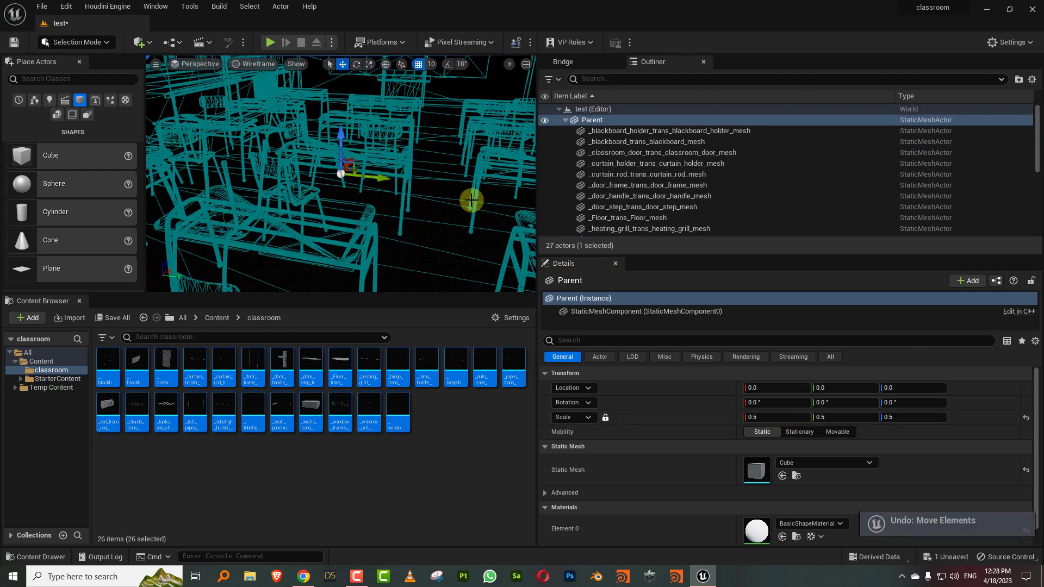
left_click(768, 418)
type("0.3")
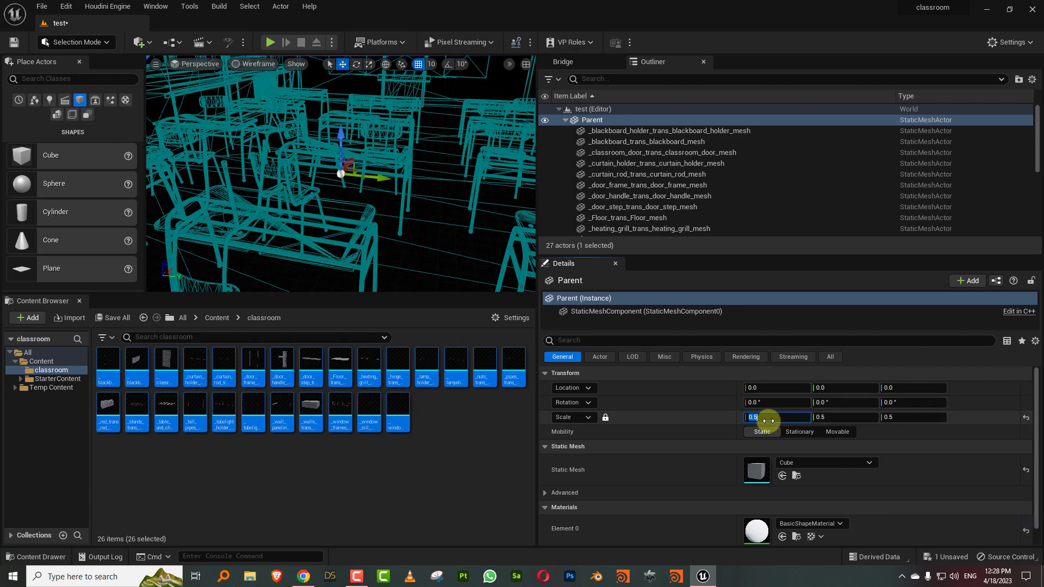
left_click(838, 432)
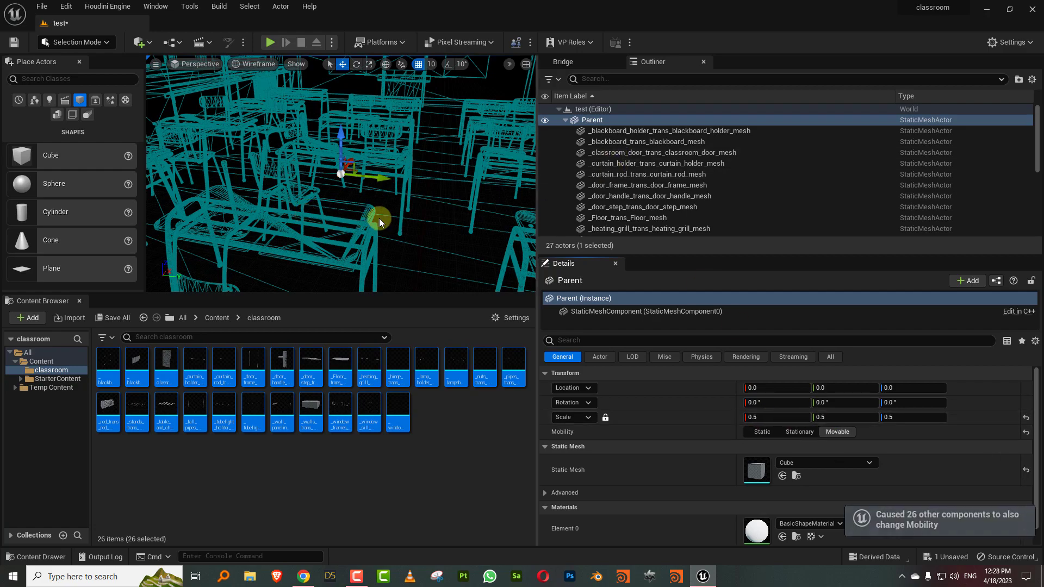
right_click_drag(379, 222, 401, 201)
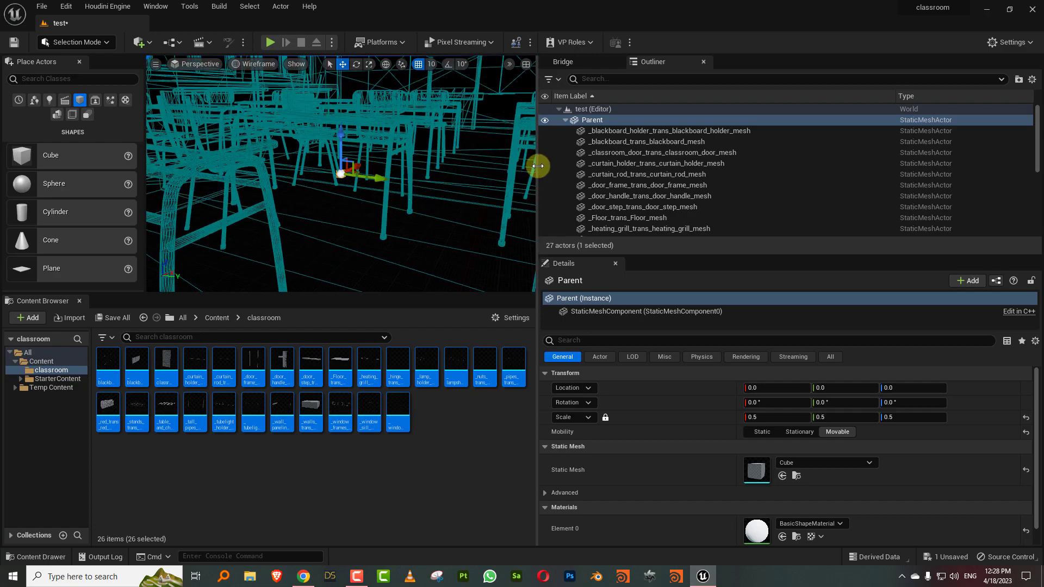
Widen the viewport and clear the selection of classroom meshes in the Content Browser.
left_click_drag(538, 166, 618, 166)
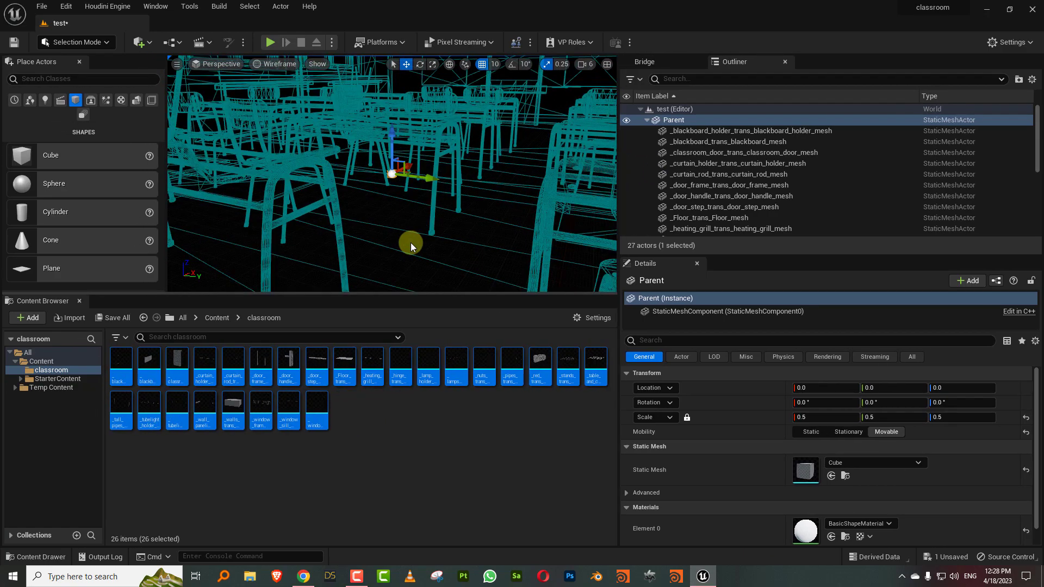
right_click_drag(411, 246, 443, 231)
left_click(390, 399)
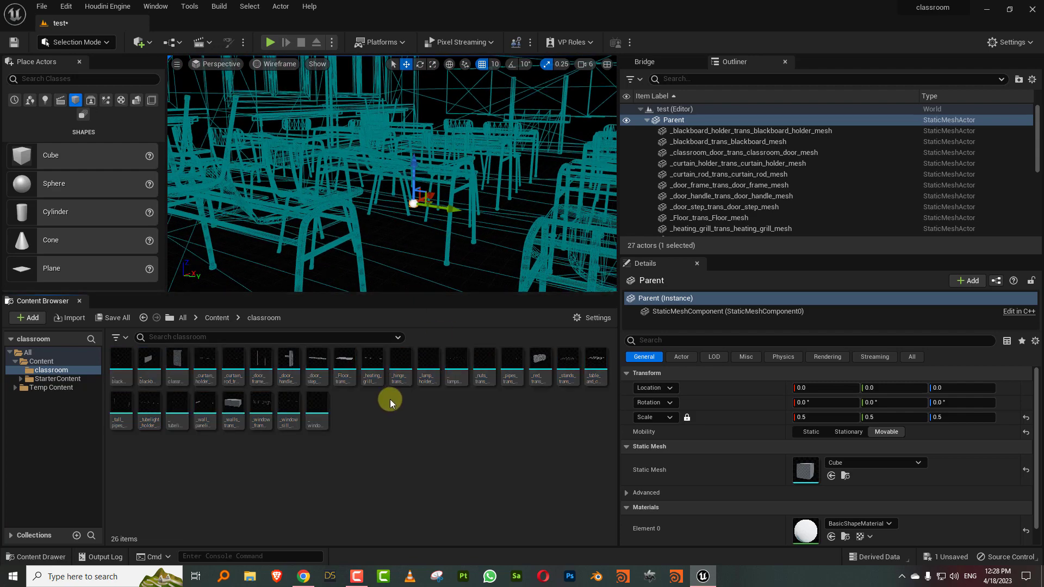
Search the Project Settings for "lumen" and examine the global illumination, reflection and ray tracing options.
left_click(64, 7)
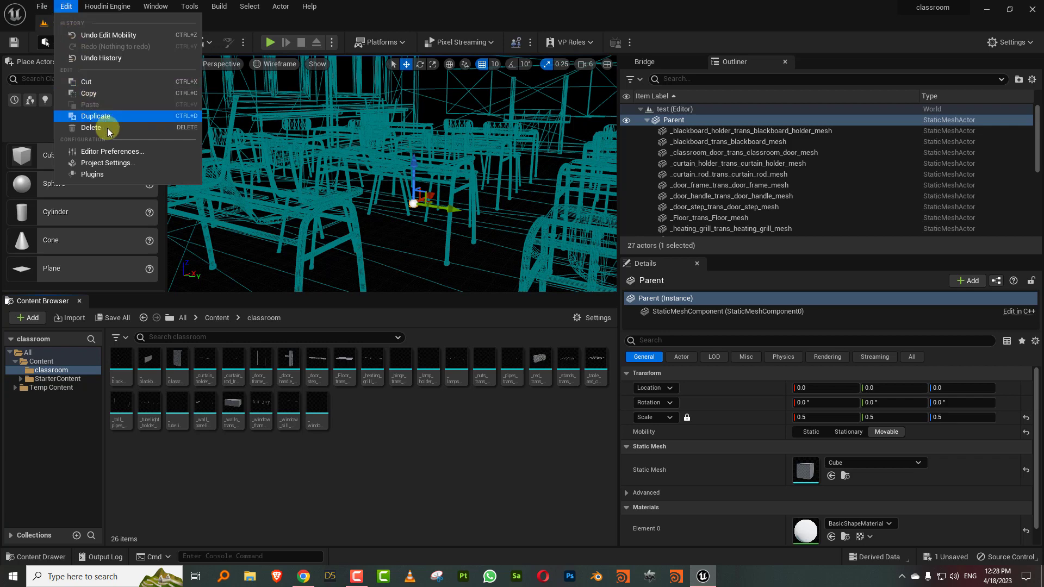
left_click(121, 166)
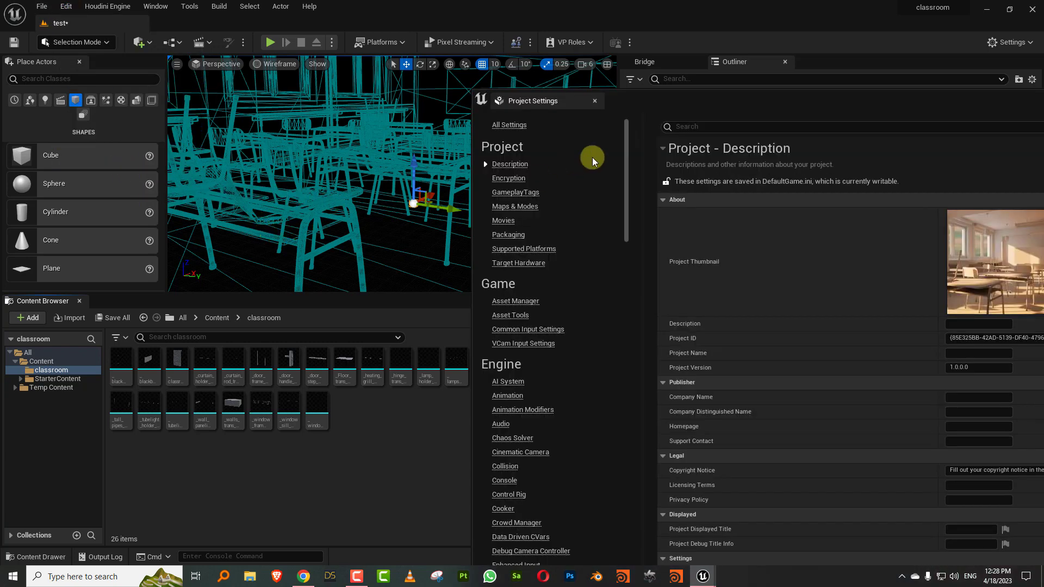
left_click_drag(661, 94, 354, 86)
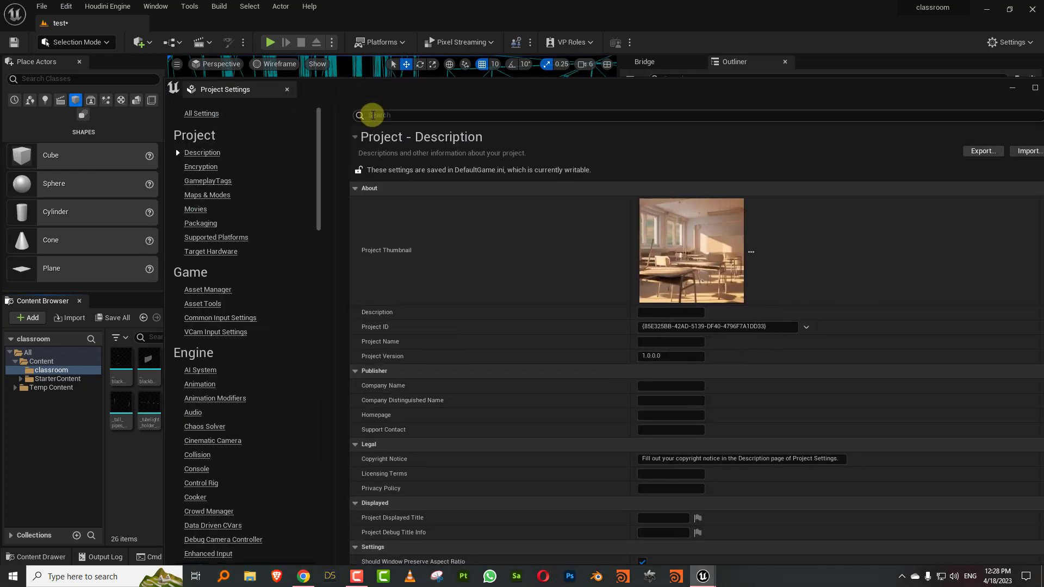
left_click(373, 115)
type("lumen")
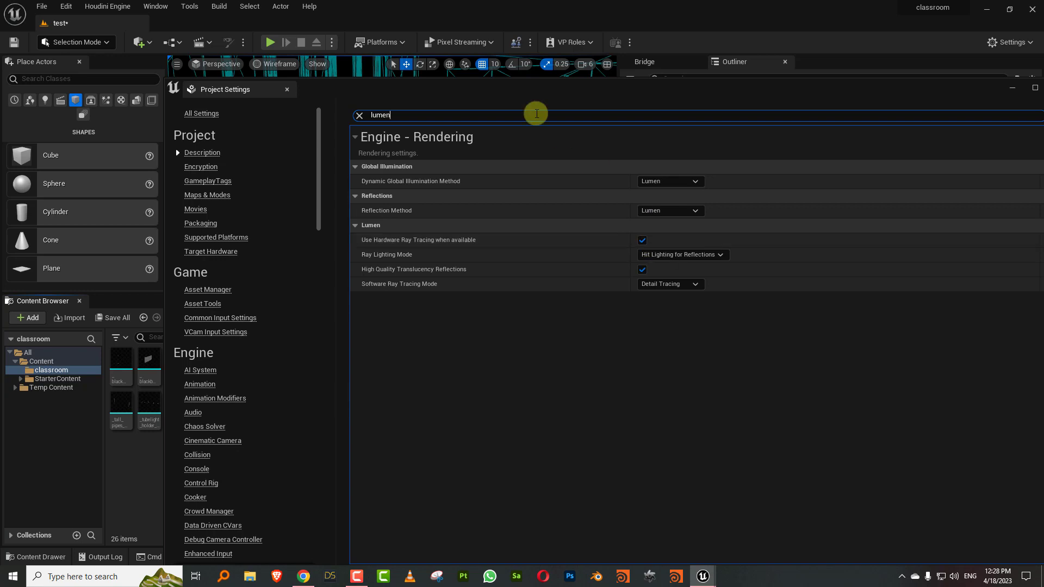
left_click_drag(533, 89, 679, 123)
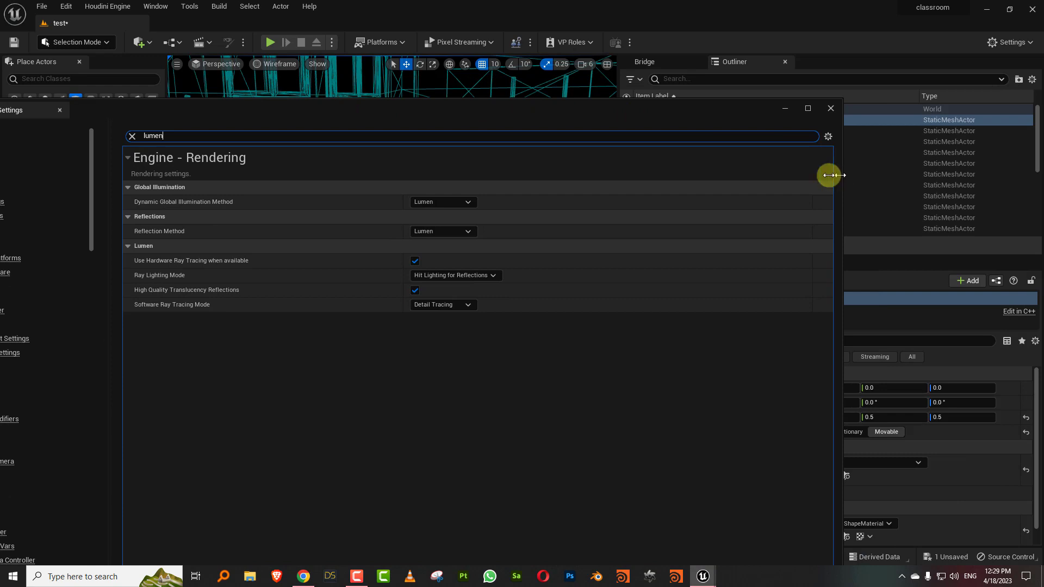
left_click_drag(830, 175, 609, 182)
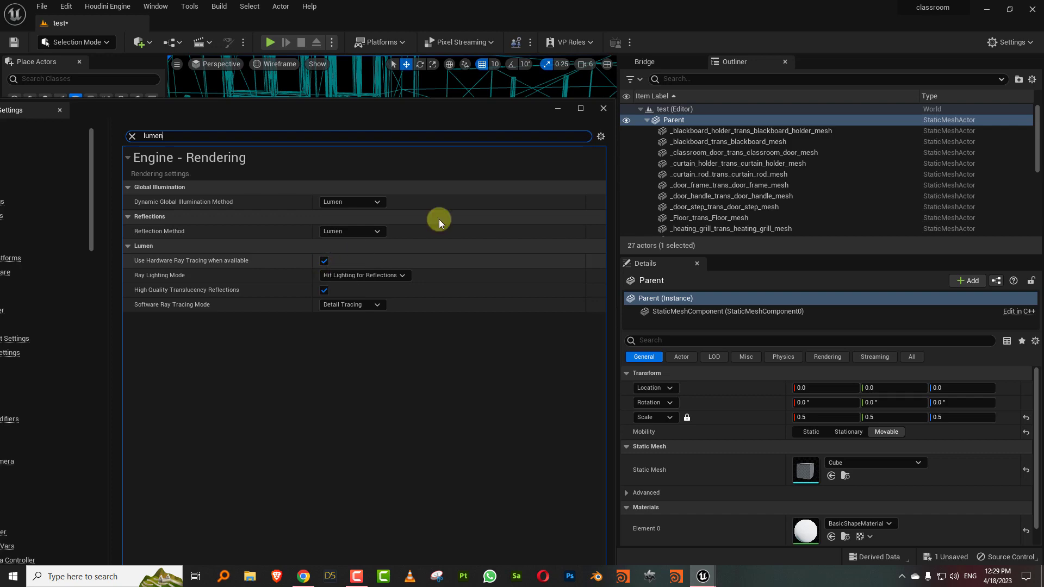
left_click(604, 109)
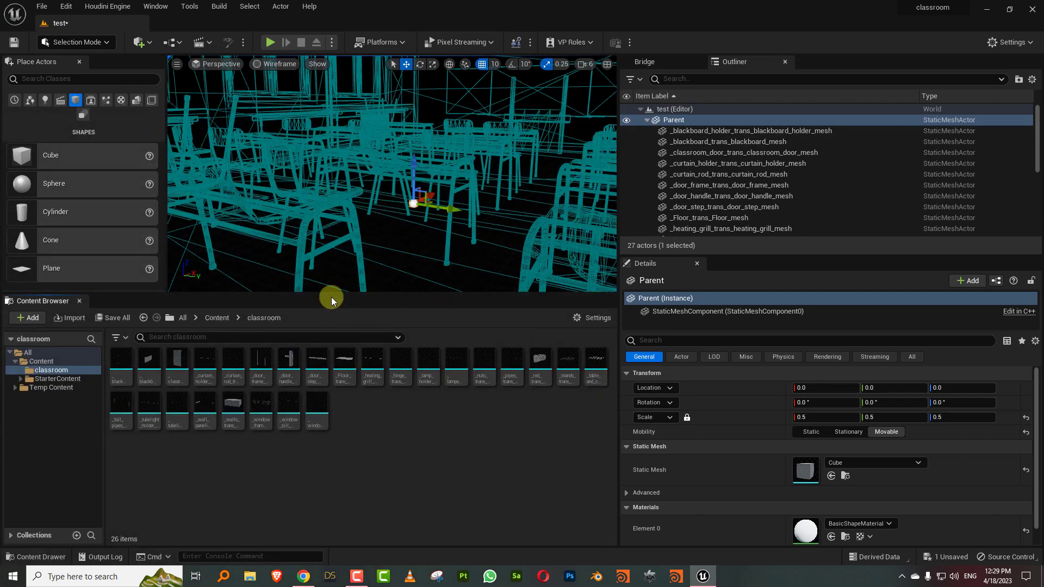
Show the Content folder in the Content Browser and open the Env. Light Mixer.
mouse_move(333, 295)
left_mouse_down()
mouse_move(338, 327)
mouse_move(333, 302)
left_mouse_up()
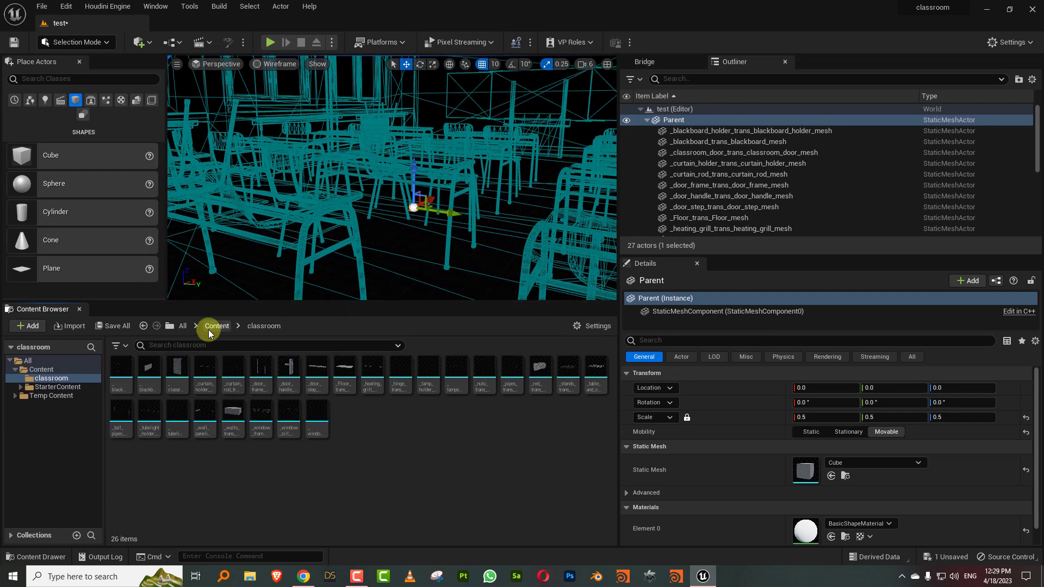
left_click(210, 328)
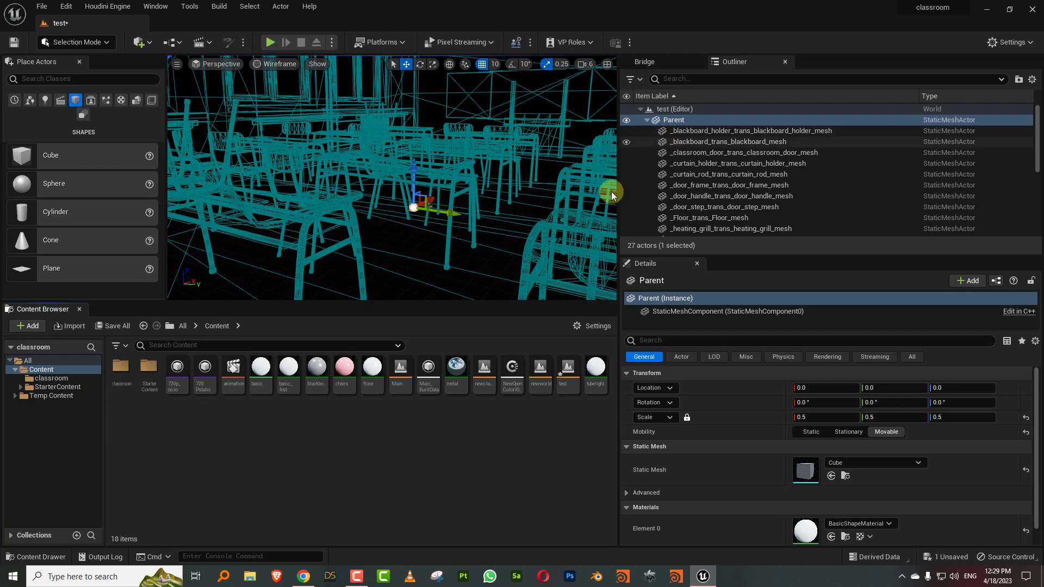
left_click(152, 6)
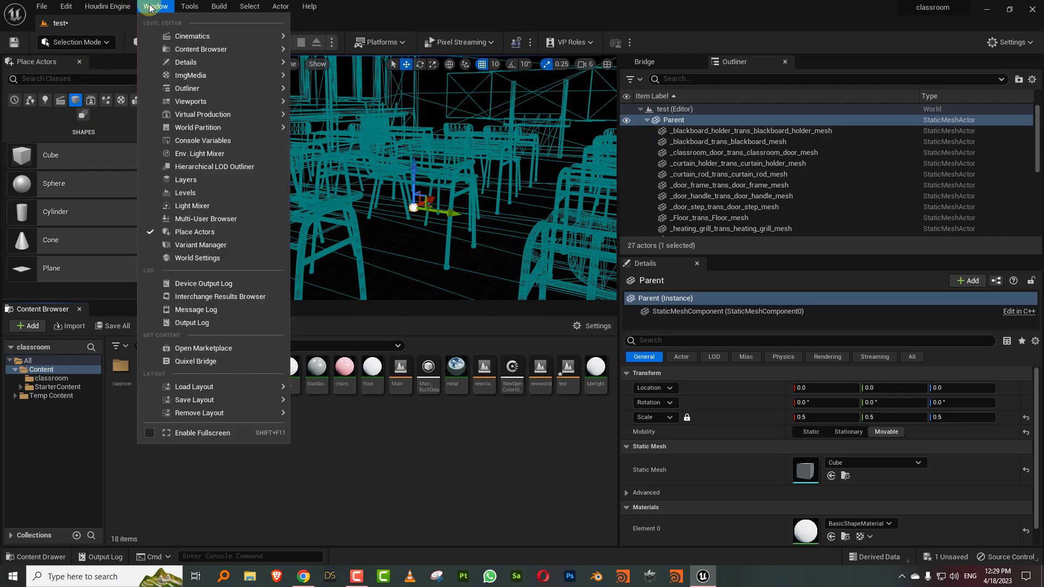
left_click(198, 156)
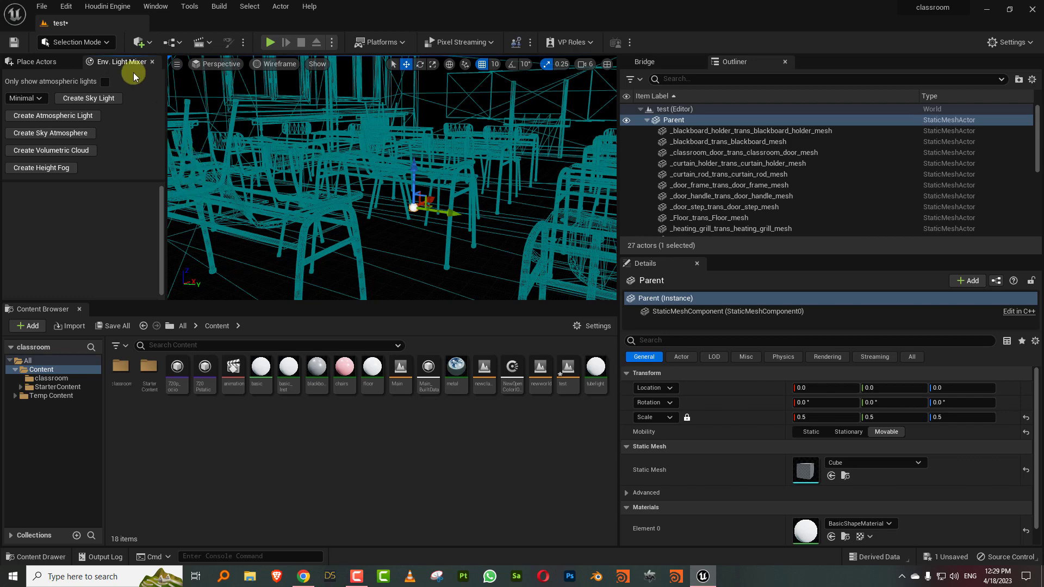
Enlarge the Env. Light Mixer area and set its detail level to Normal.
left_click_drag(160, 114, 185, 111)
left_click_drag(185, 68, 118, 64)
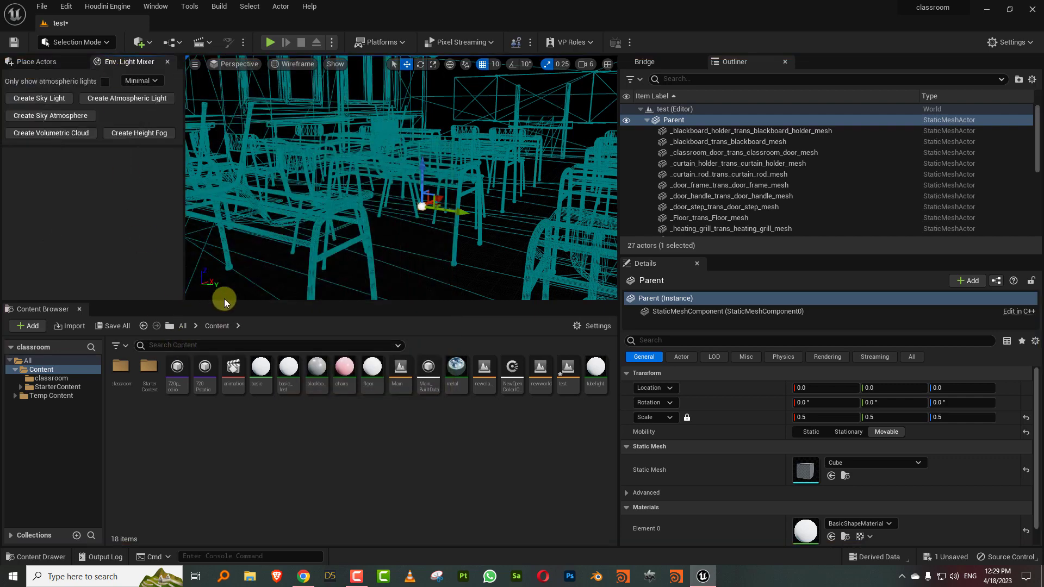
left_click_drag(226, 302, 226, 349)
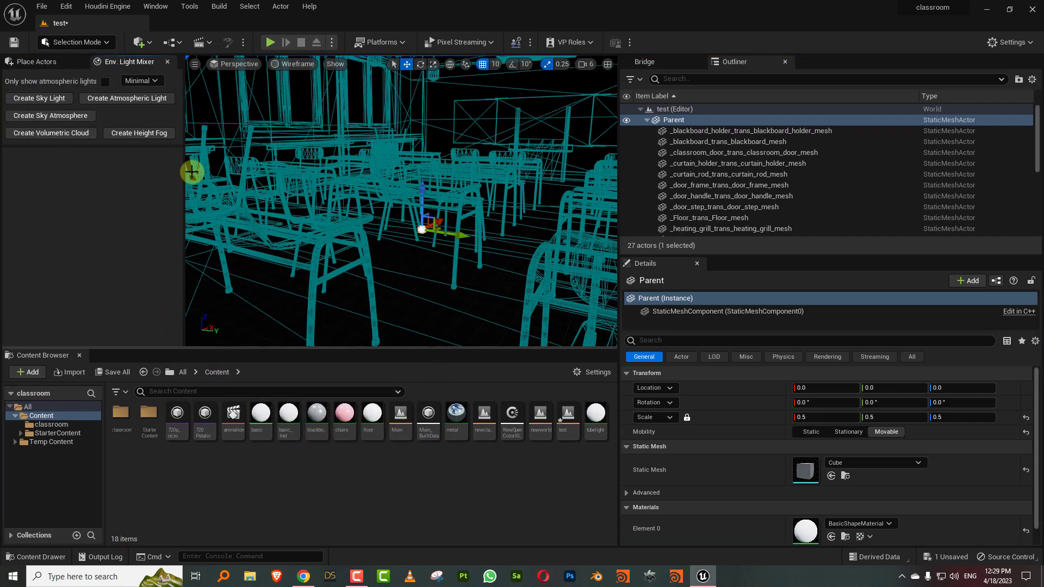
left_click(141, 81)
left_click(151, 106)
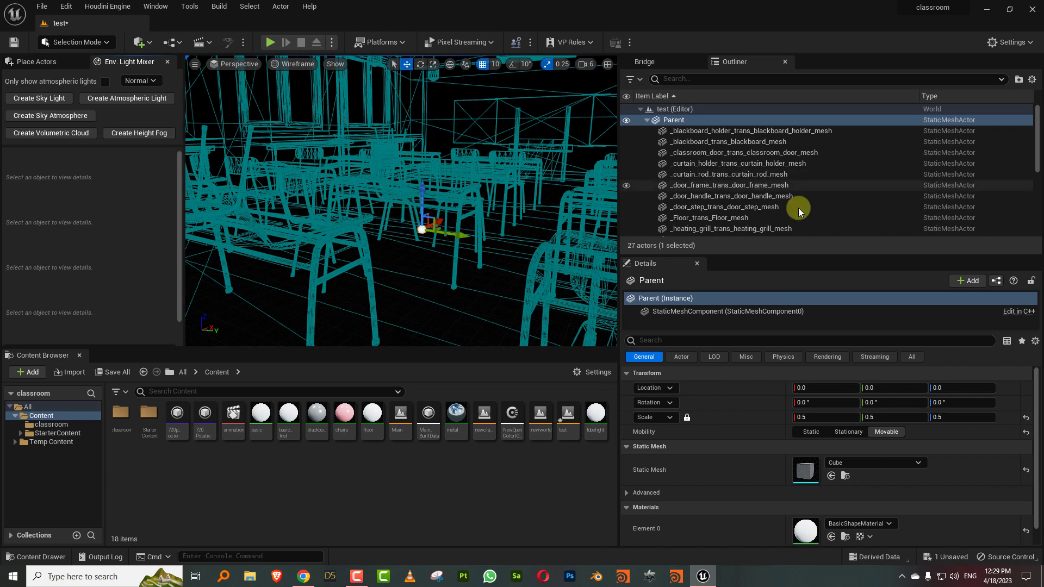
Enlarge the Outliner, collapse the Parent hierarchy and deselect the Parent actor.
left_click_drag(631, 270, 666, 381)
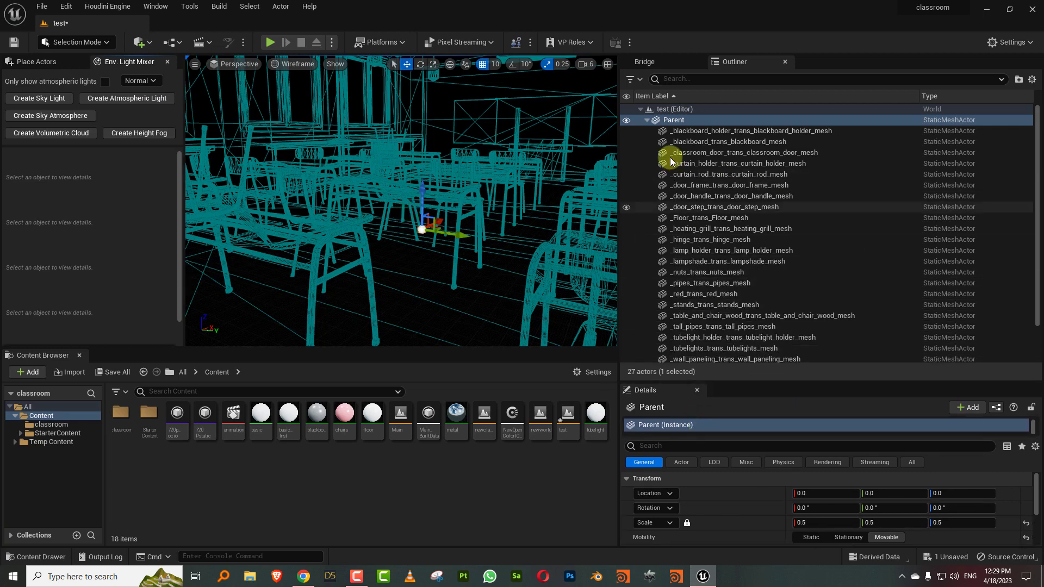
left_click(647, 120)
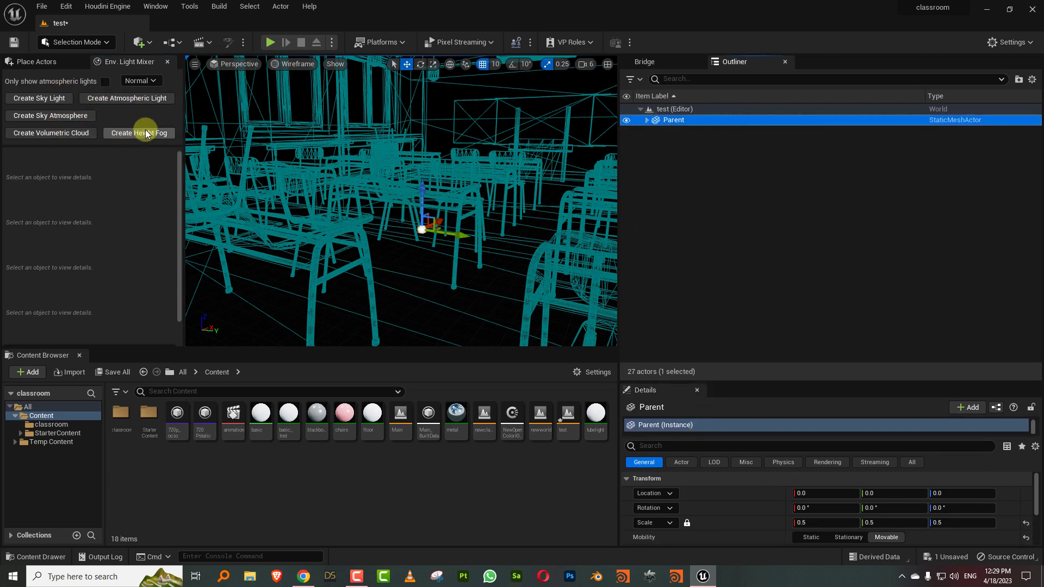
left_click(557, 201)
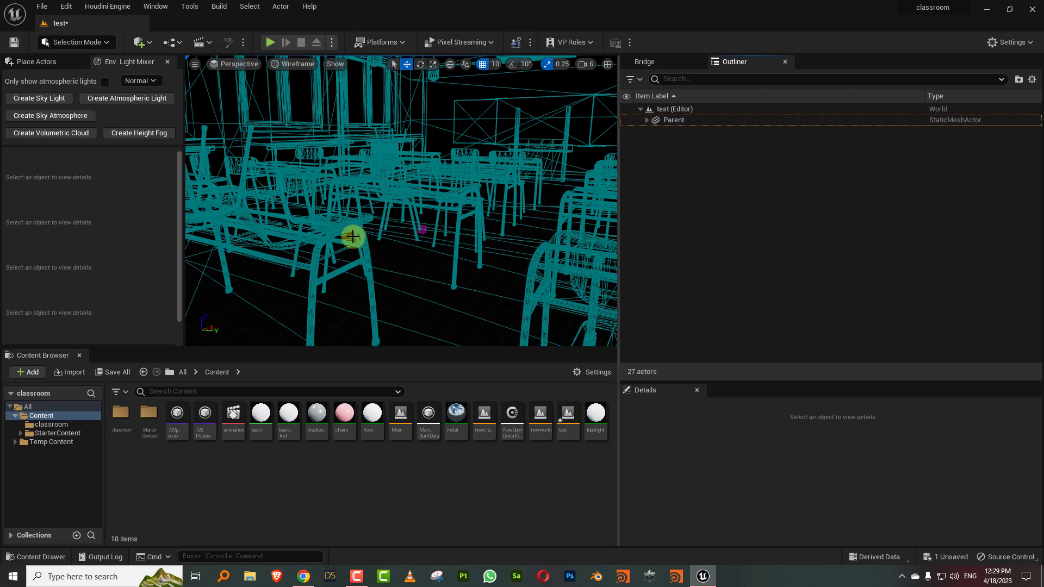
Create a sky light, atmospheric light, sky atmosphere, volumetric cloud and height fog with the Env. Light Mixer.
left_click(37, 98)
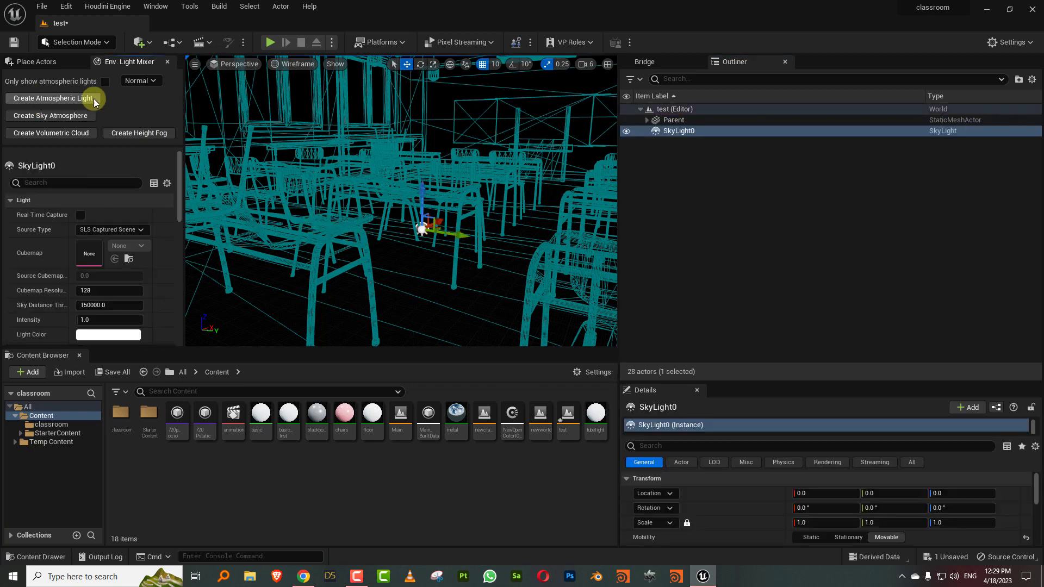
left_click(91, 98)
left_click(68, 99)
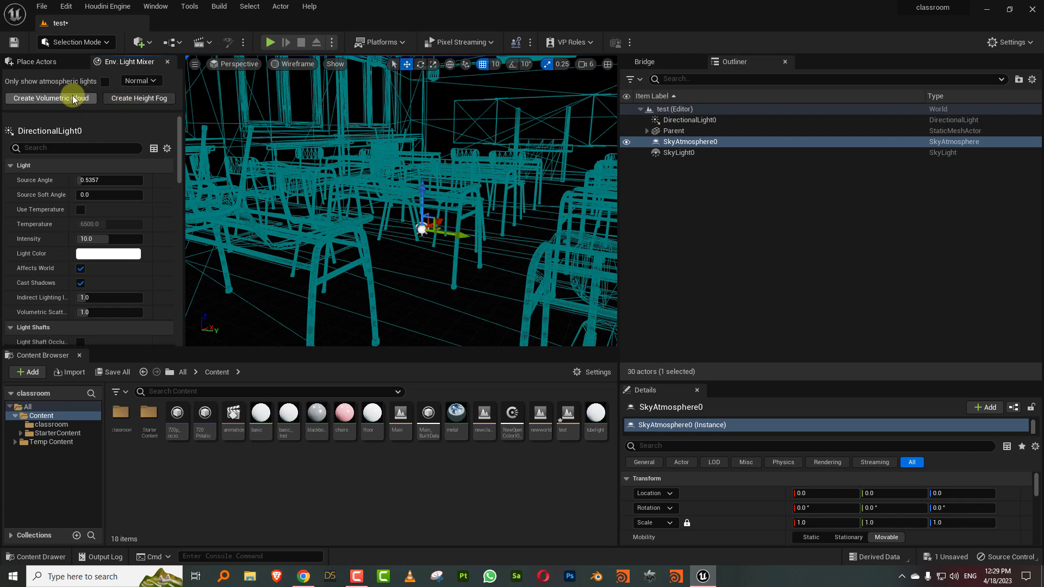
left_click(71, 99)
left_click(70, 100)
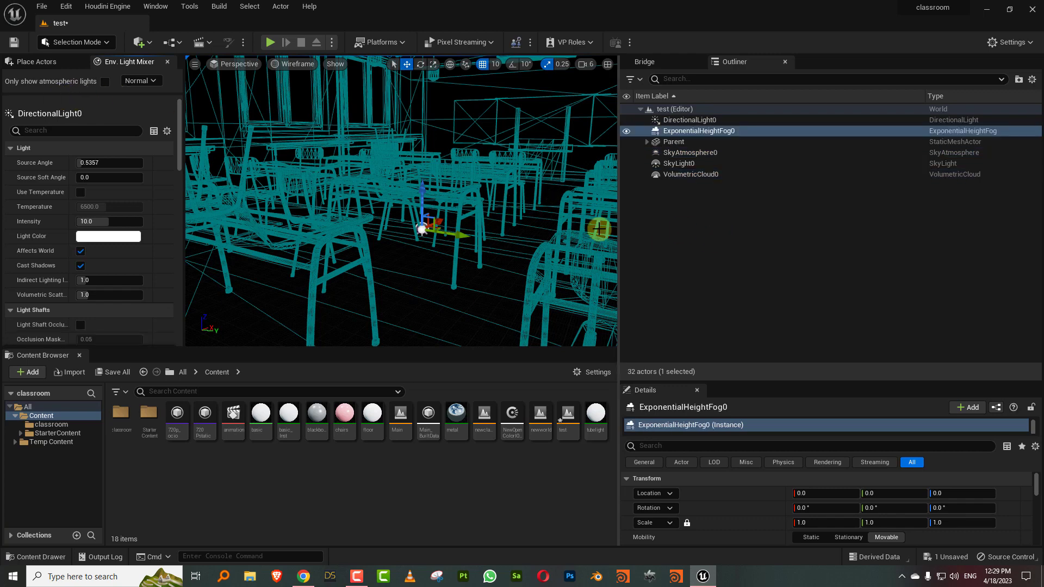
Switch the viewport shading from Wireframe to Lit to view the classroom with lighting.
left_click(288, 75)
key("Escape")
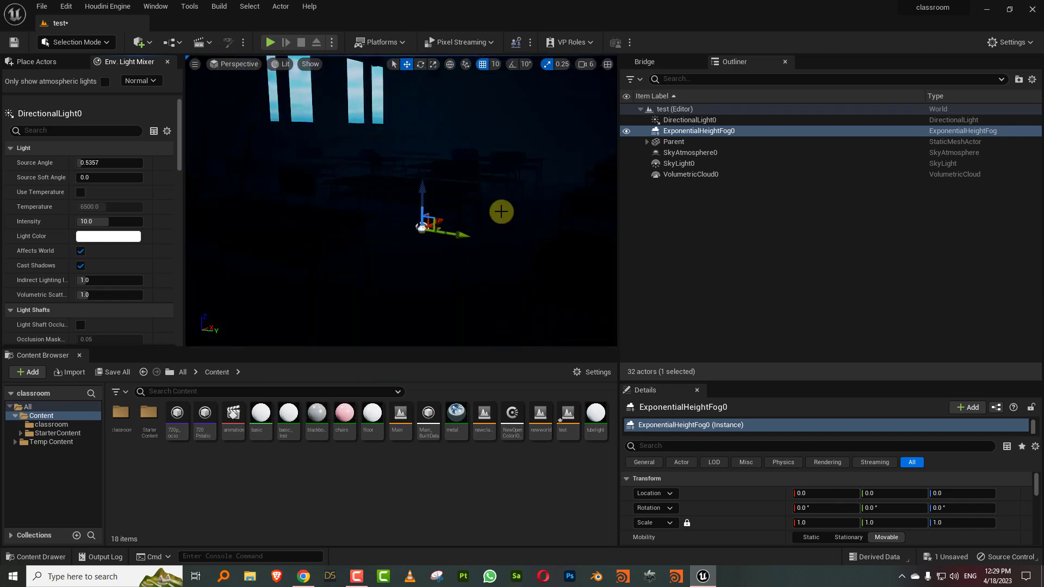
mouse_move(502, 227)
right_mouse_down()
mouse_move(504, 214)
mouse_move(522, 221)
mouse_move(507, 239)
right_mouse_up()
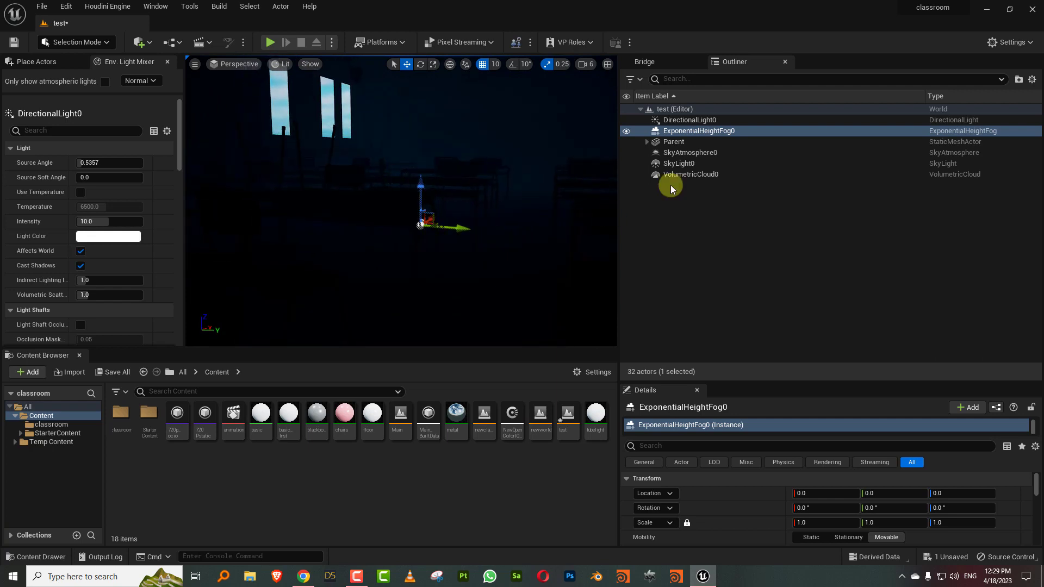
Enlarge the Details area and set the intensity scale of SkyLight0 to 2.0.
left_click(680, 163)
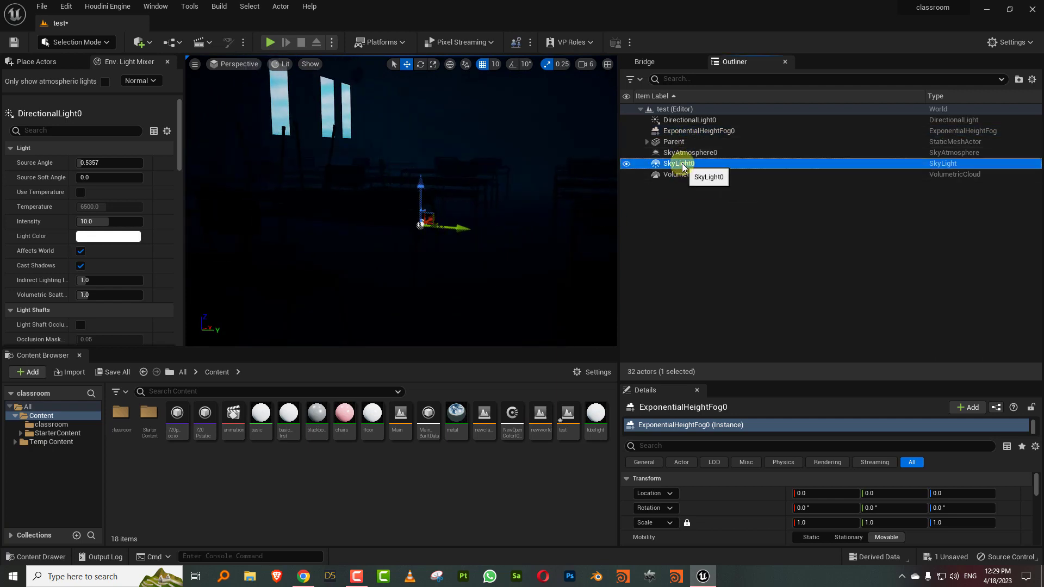
left_click_drag(694, 380, 694, 187)
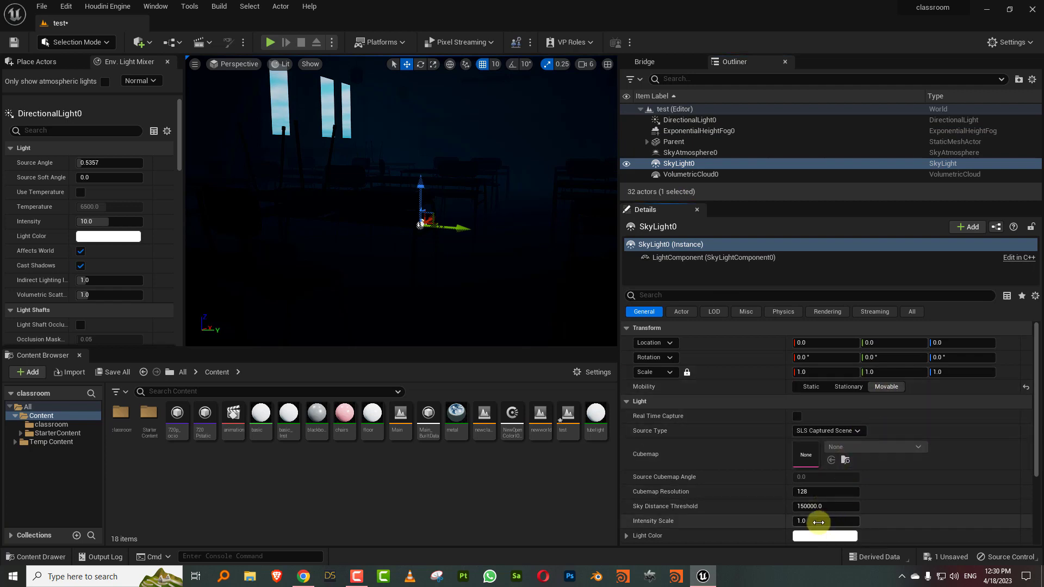
key("Return")
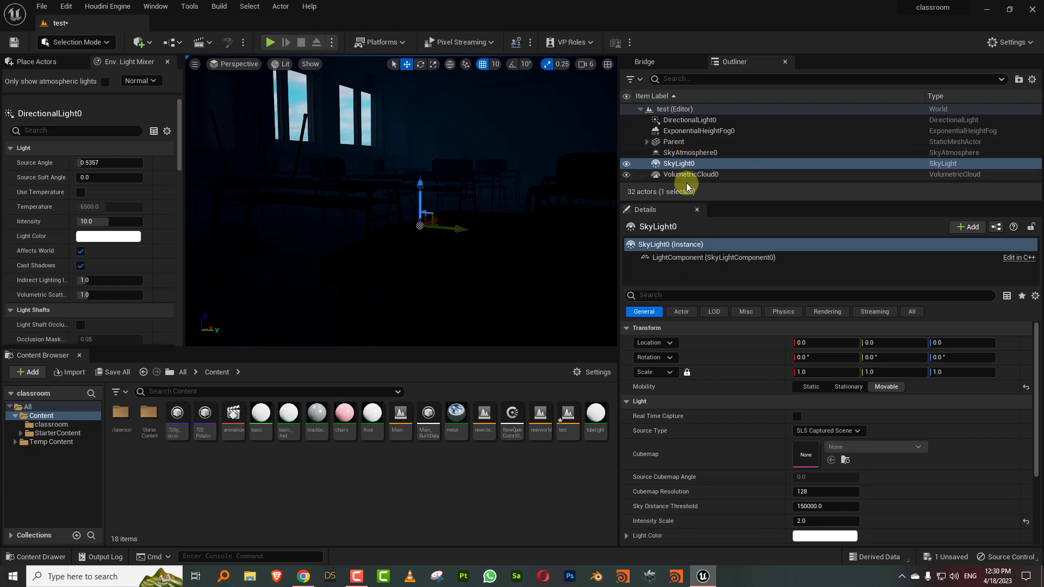
Rotate DirectionalLight0 to about -229°, -22° and 82° so that sunlight enters through the classroom windows.
left_click(692, 121)
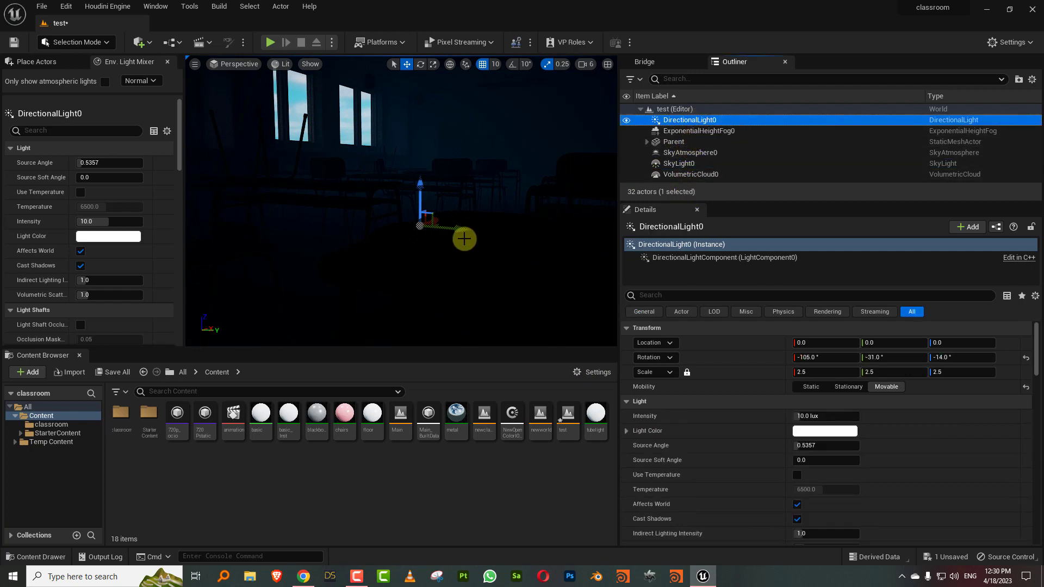
key("e")
left_click_drag(439, 236, 305, 83)
left_click_drag(465, 225, 375, 239)
scroll(489, 240, "down", 5)
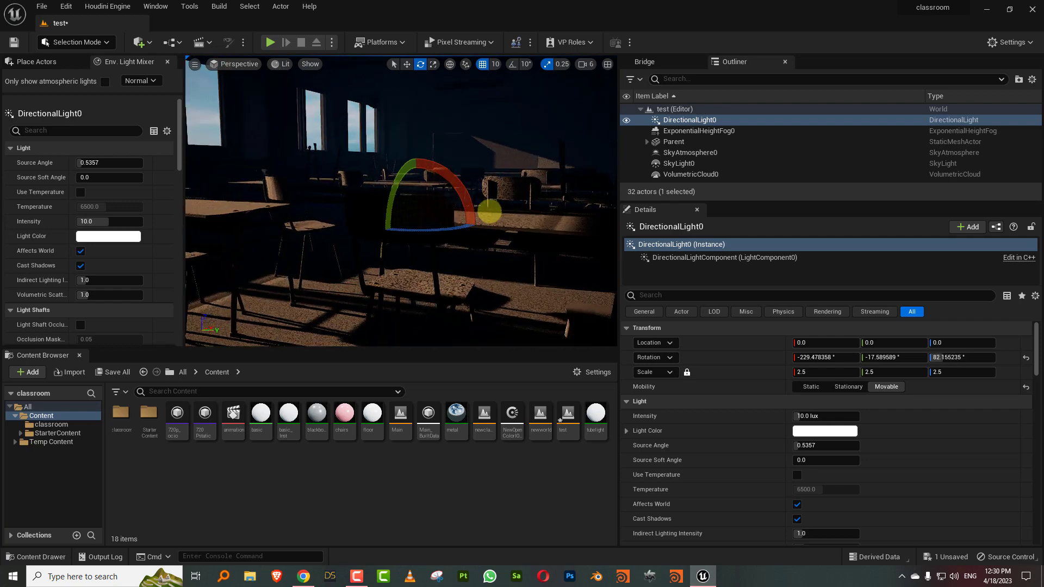
scroll(511, 215, "down", 3)
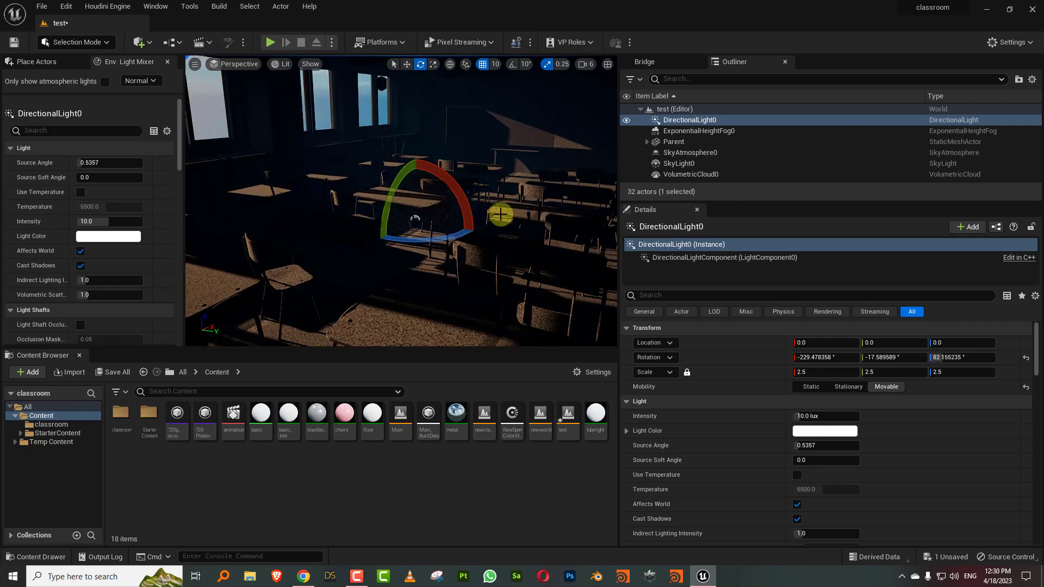
left_click_drag(487, 206, 589, 203)
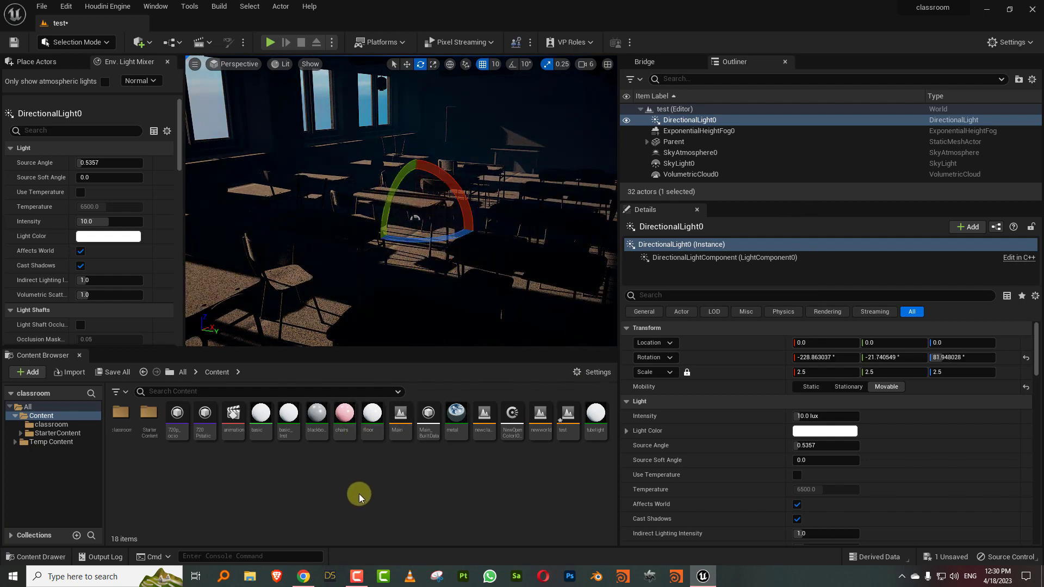
Create a folder named materials in the Content folder and open it.
right_click(260, 477)
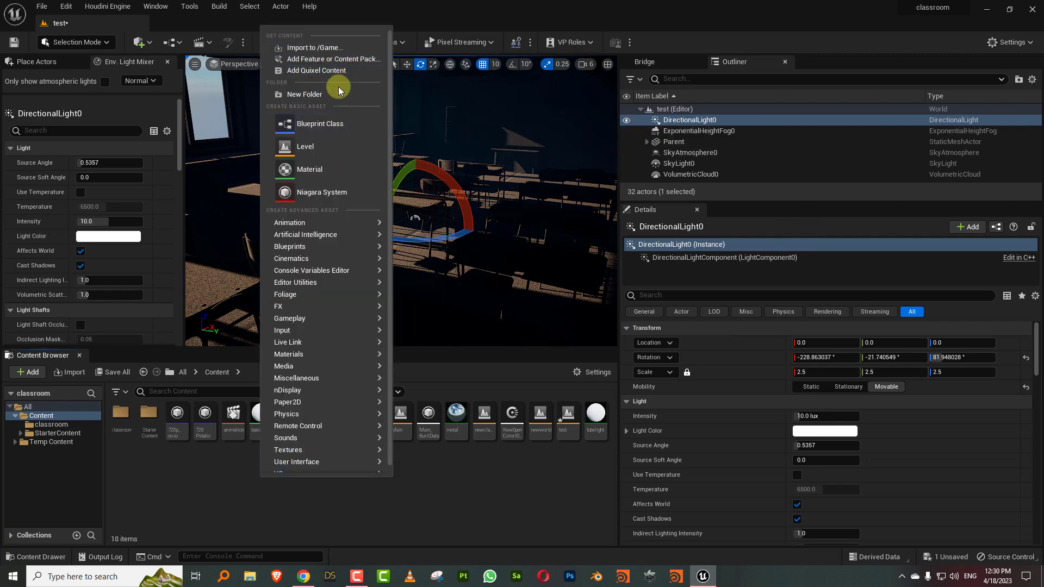
key("Escape")
key("ctrl+shift+n")
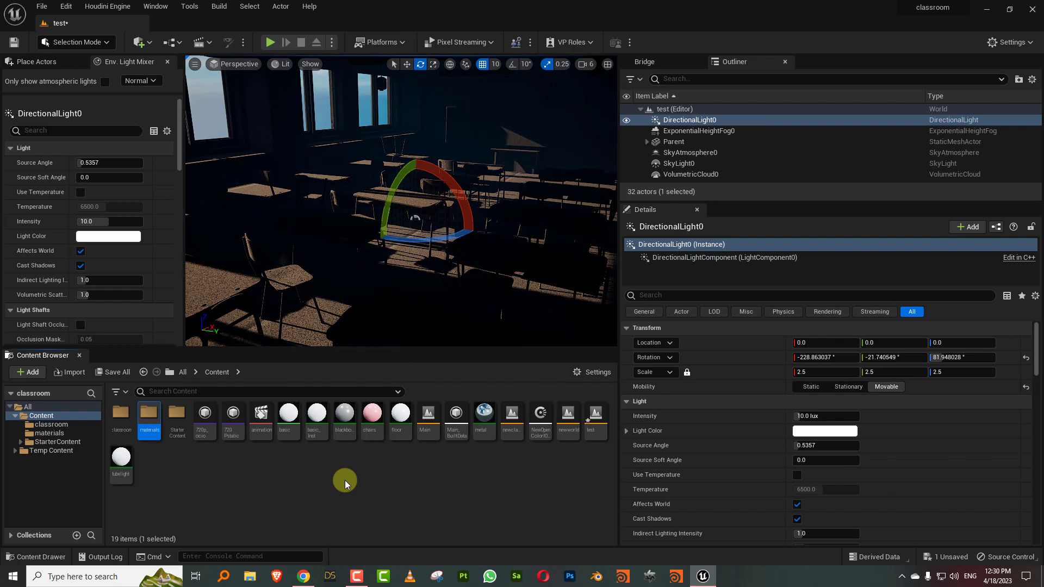
type("materials")
key("Return")
key("Return")
Create a material named basicmat in the materials folder and open it for editing.
right_click(327, 451)
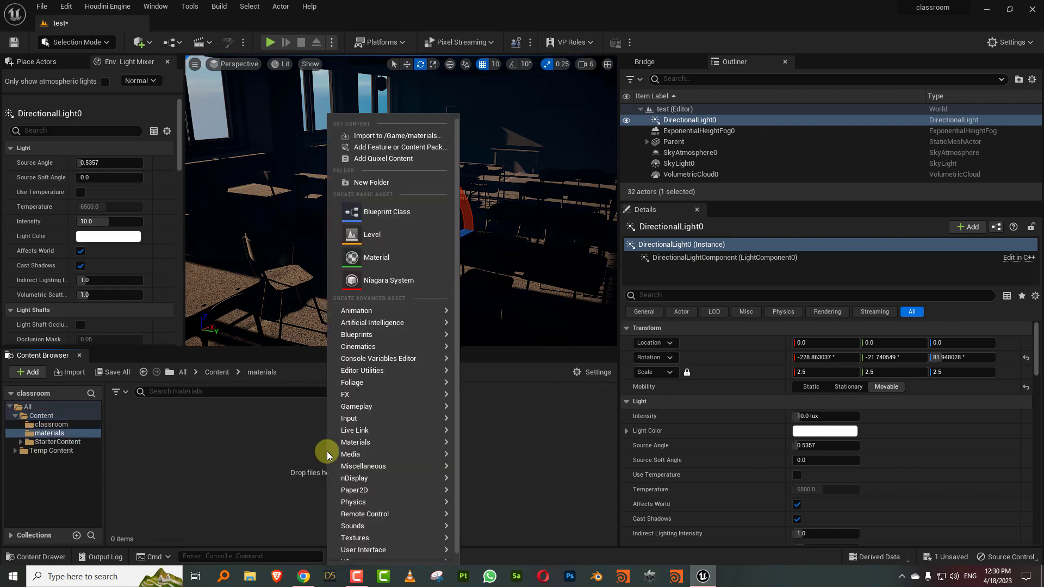
left_click(376, 257)
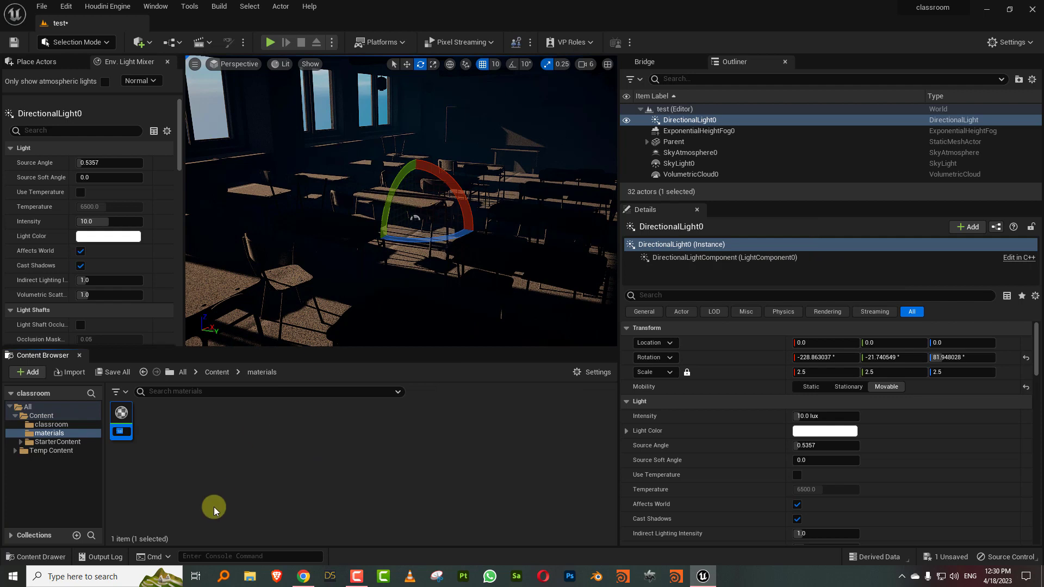
type("basic")
type("mat")
key("Return")
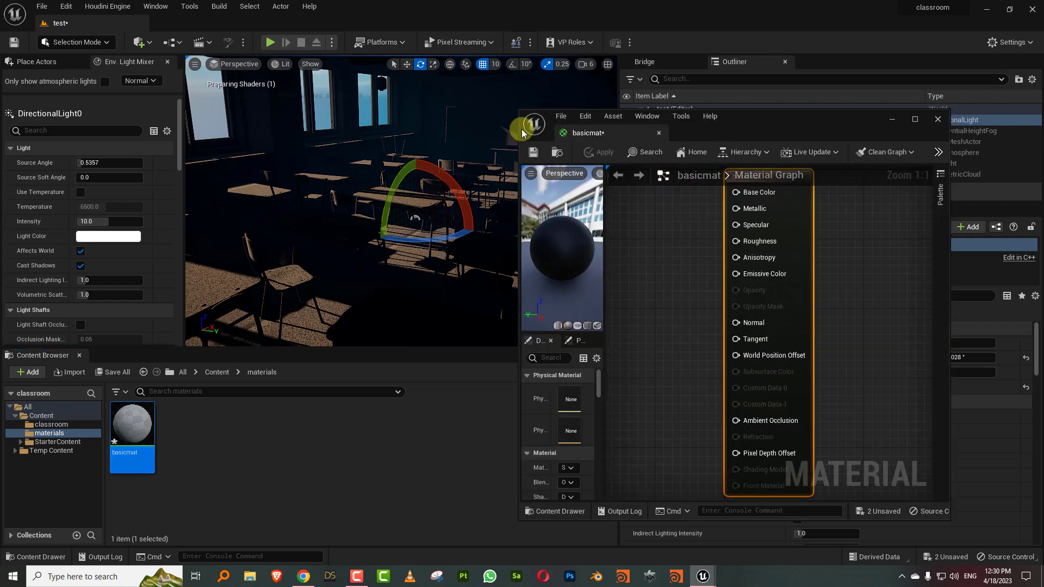
Enlarge the material editor window and shift the basicmat output node aside to make room for input nodes.
left_click_drag(519, 111, 282, 72)
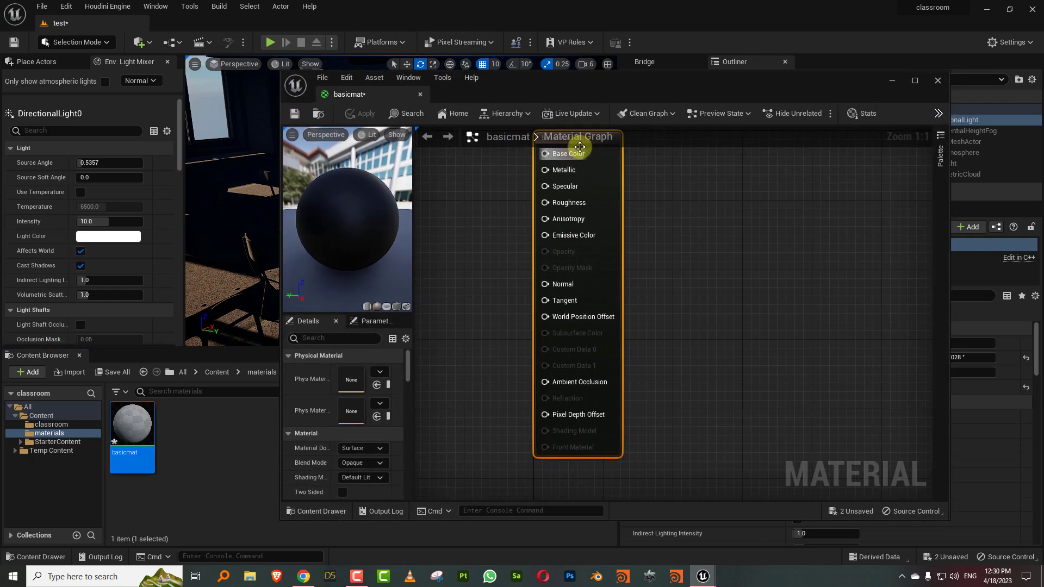
scroll(689, 350, "down", 3)
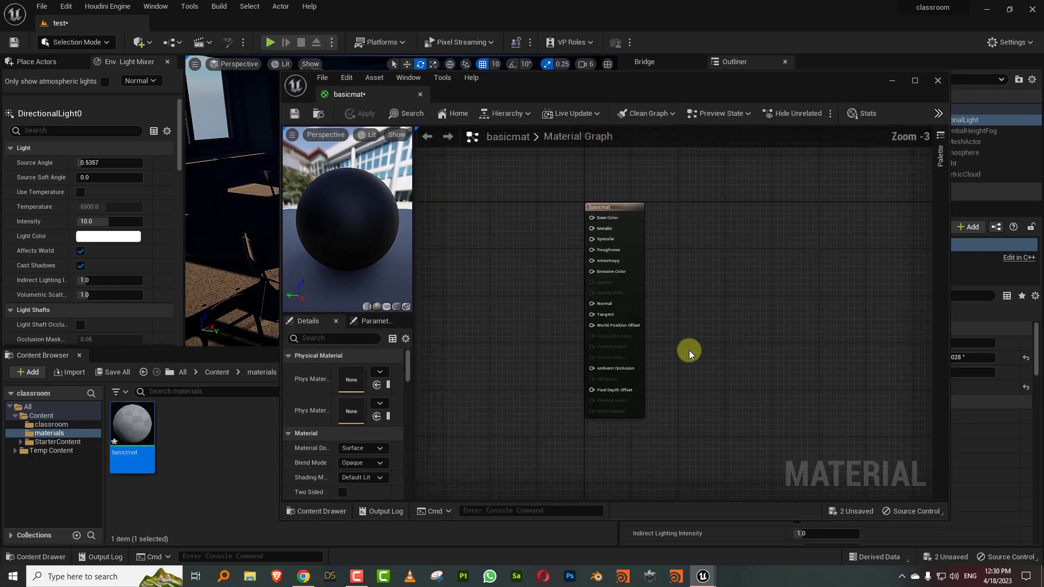
left_click_drag(622, 209, 744, 215)
scroll(743, 215, "up", 2)
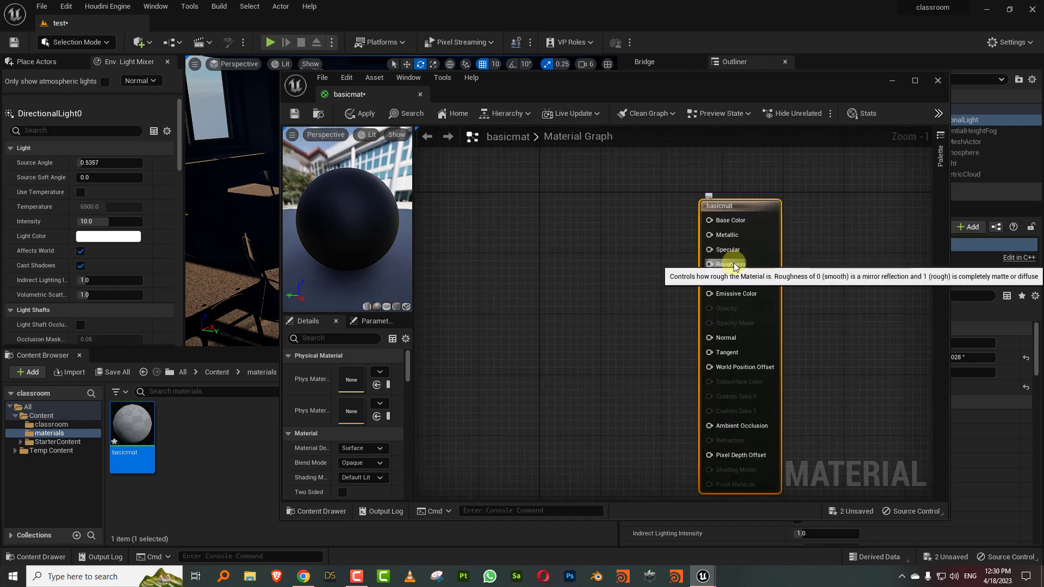
Add a three-component constant in a near-white colour of about 0.911 and connect it to Base Color.
left_click(478, 196)
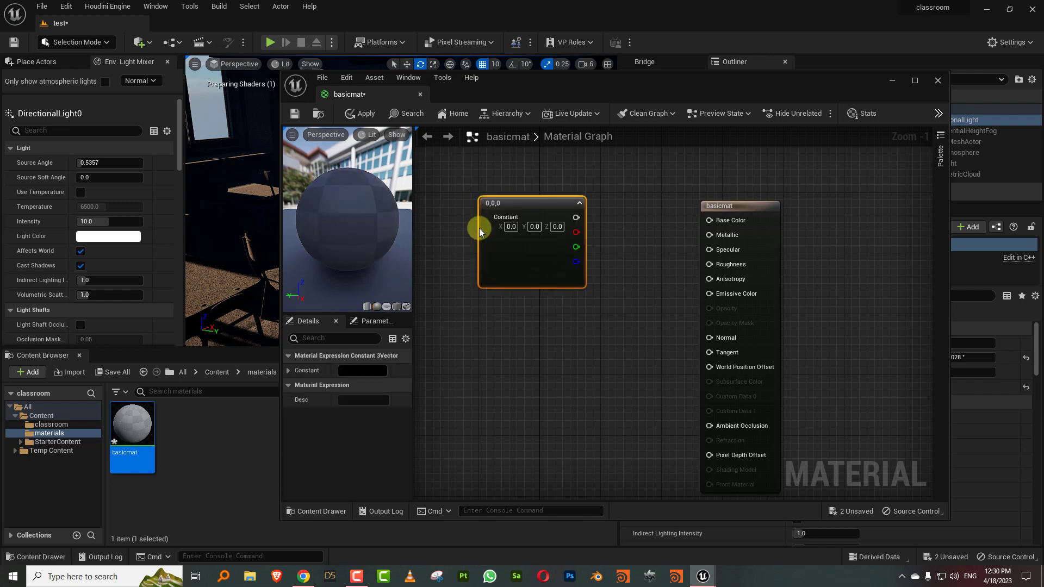
left_click_drag(520, 206, 497, 177)
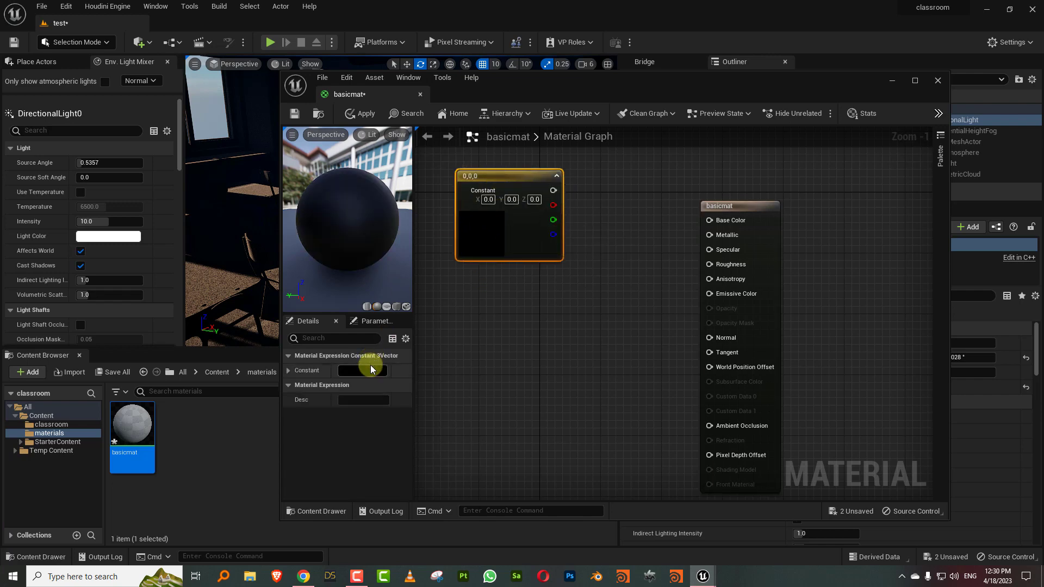
left_click(348, 373)
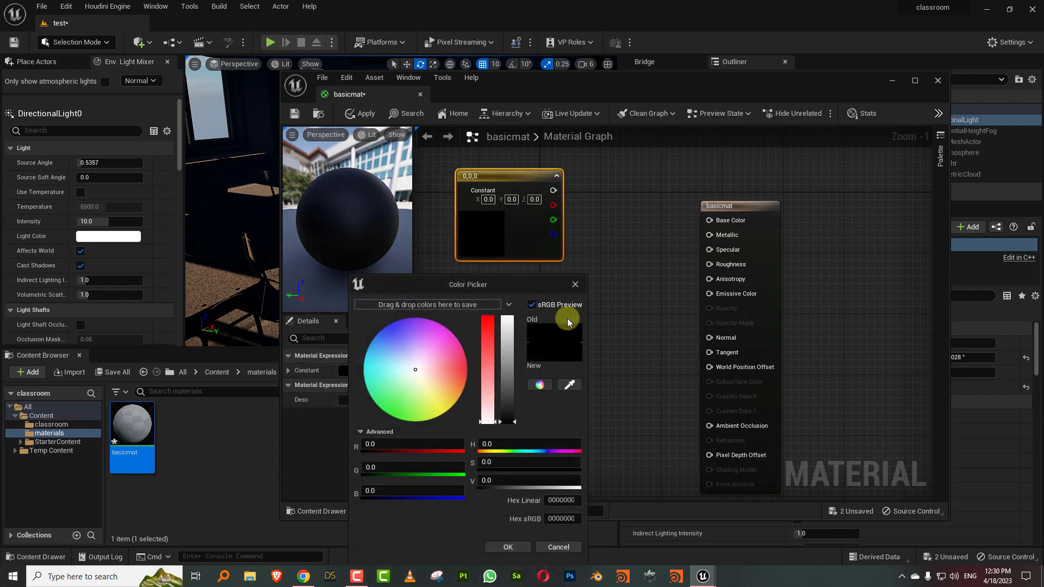
left_click(507, 328)
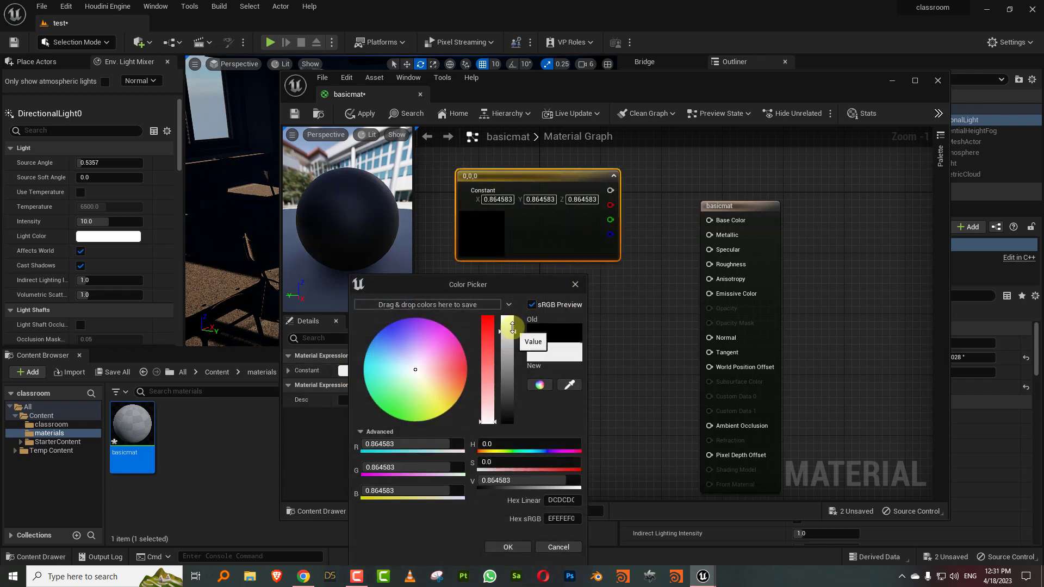
left_click(508, 547)
left_click_drag(610, 190, 709, 220)
Add three scalar constants below the colour node and connect the upper one, valued 0.0, to Metallic.
left_click(508, 305)
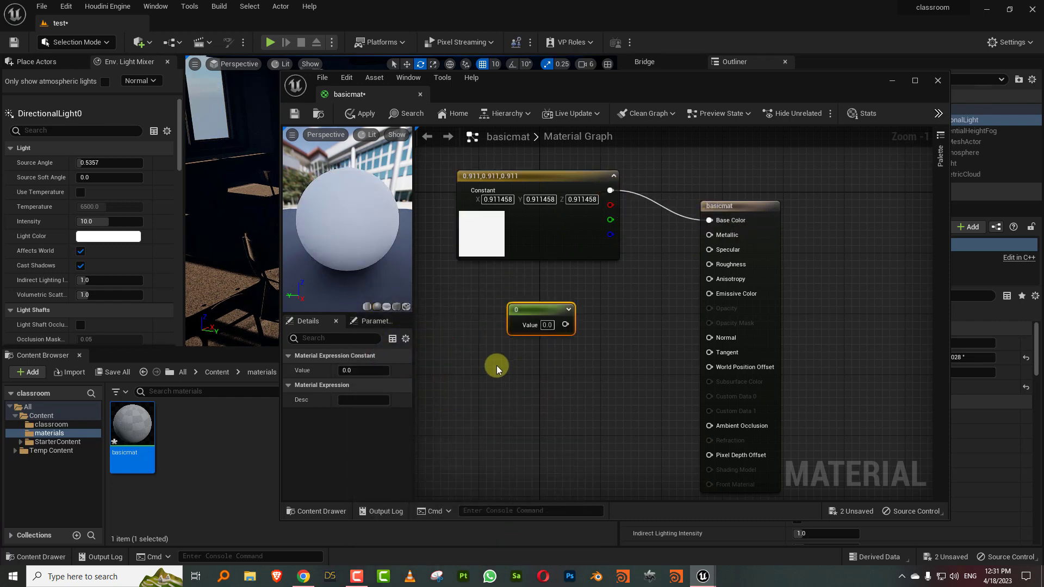
left_click(497, 365)
left_click(496, 435)
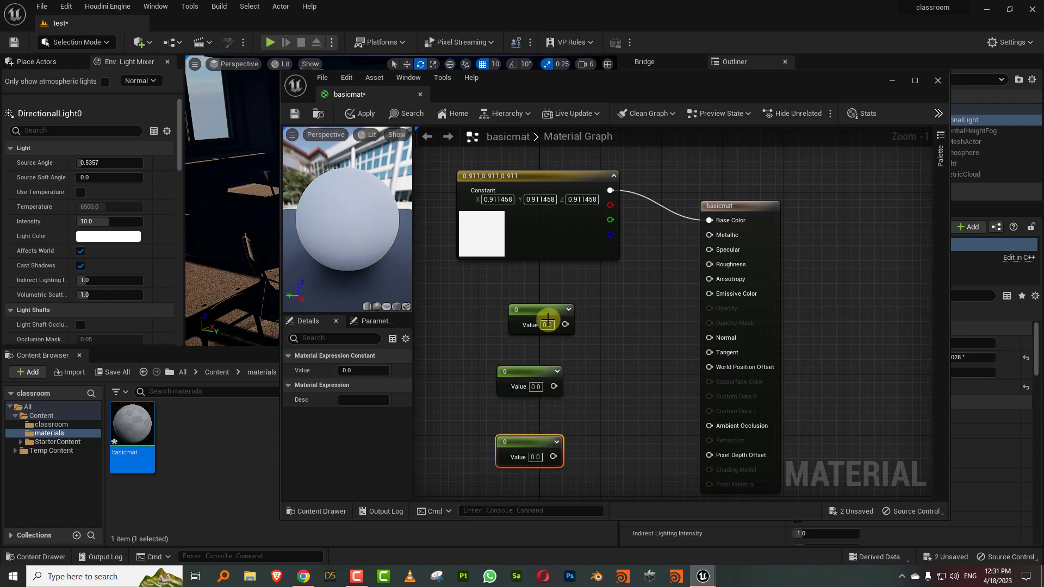
left_click(550, 325)
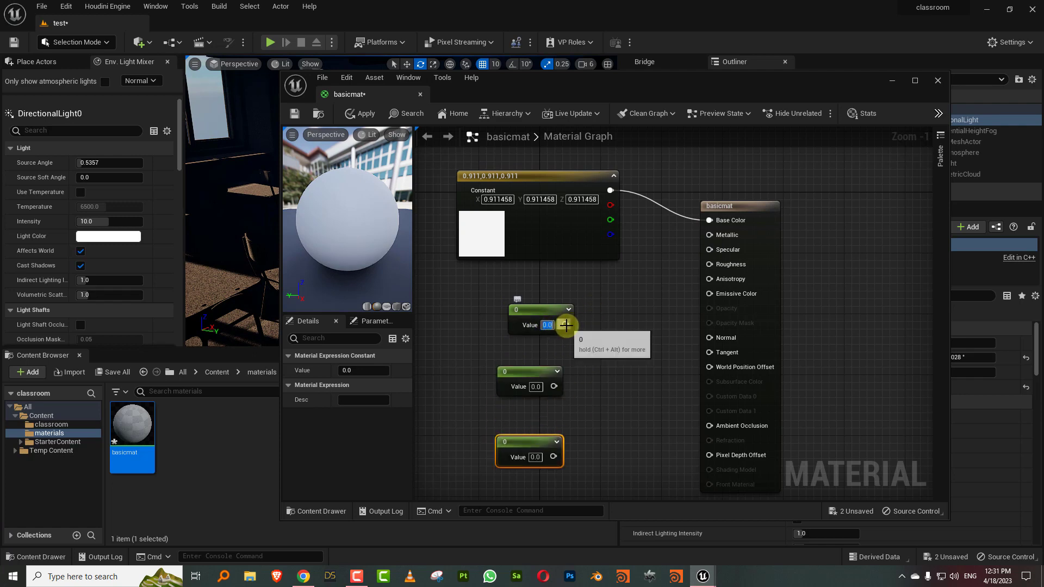
left_click_drag(566, 326, 709, 235)
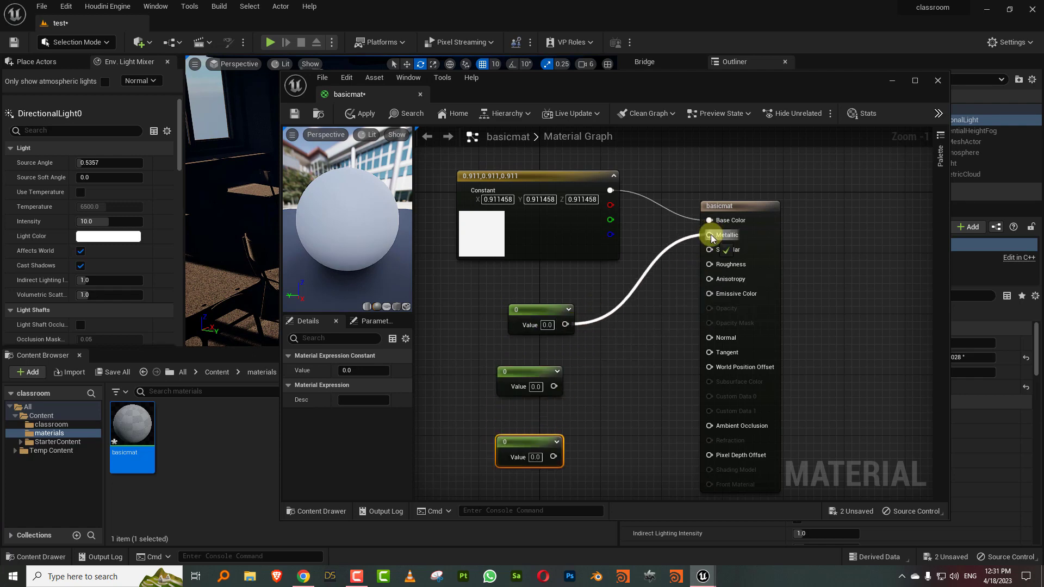
Set the middle constant to 1.0 and connect it to Specular.
left_click(537, 386)
type("1")
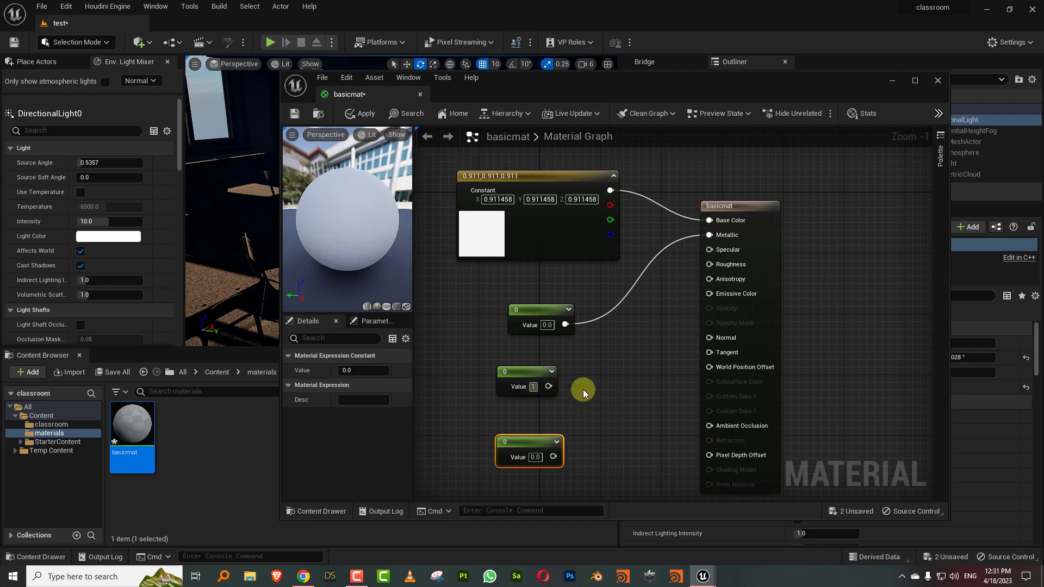
key("Return")
left_click_drag(554, 387, 706, 256)
Set the lowest constant to 0.5 and connect it to Roughness.
left_click(536, 458)
type("0")
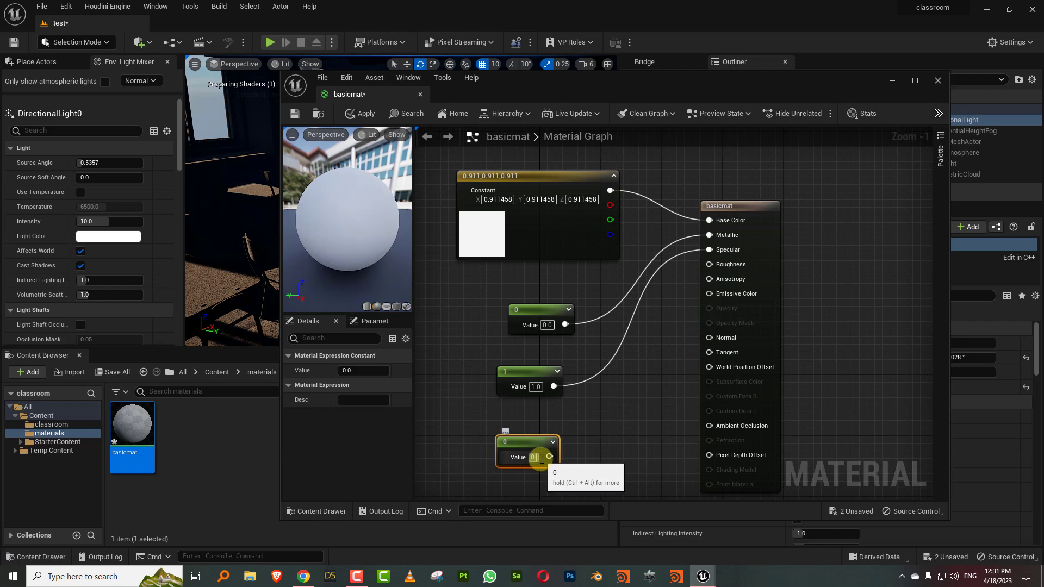
type(".5")
key("Return")
left_click_drag(549, 456, 716, 262)
Convert the near-white colour constant to a parameter named color.
right_click(555, 178)
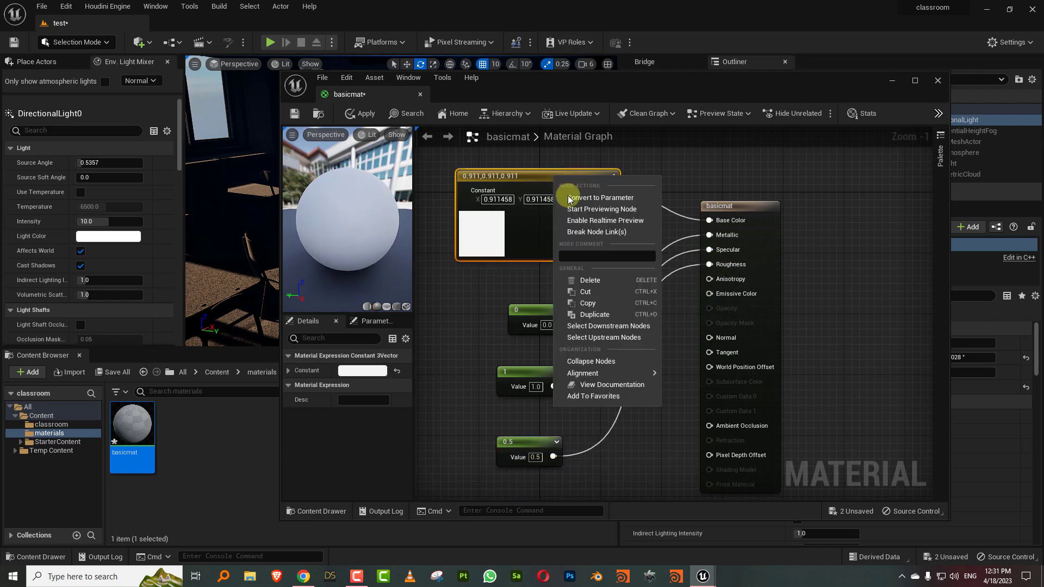
left_click(569, 199)
type("colo")
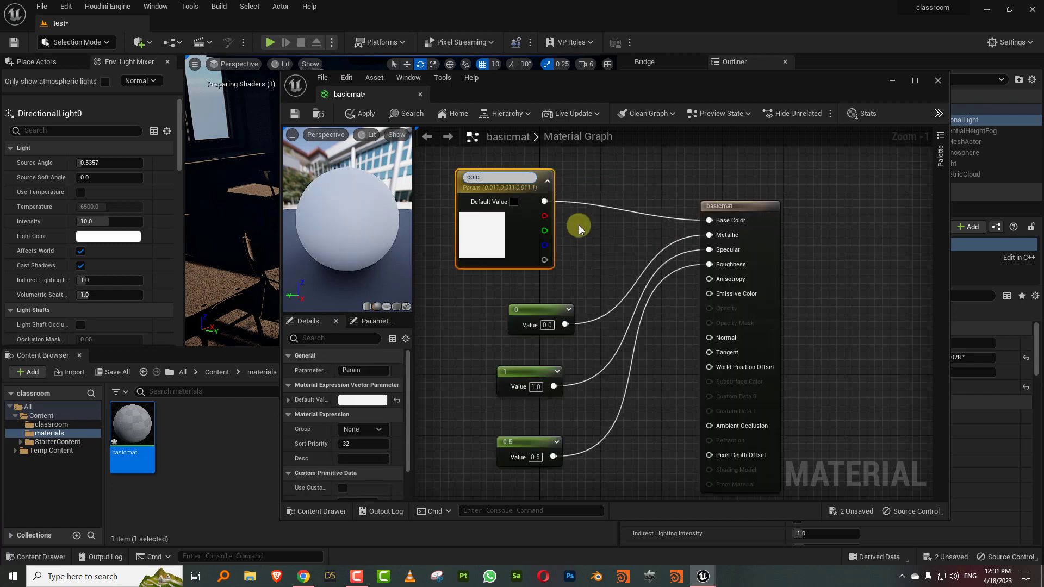
type("r")
key("Return")
Convert the constant feeding Metallic to a parameter named Metal.
right_click(530, 325)
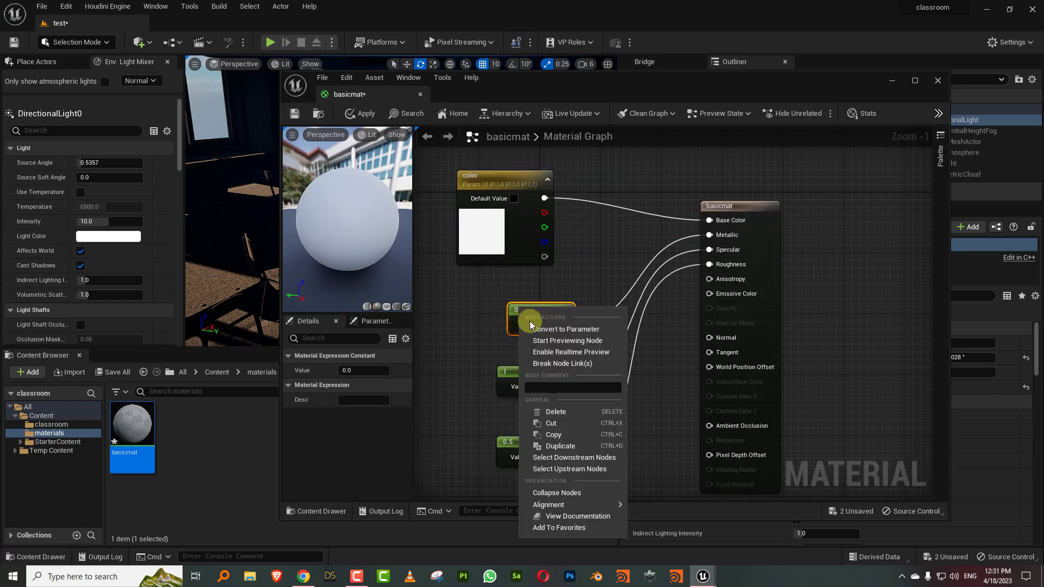
left_click(533, 328)
type("Metal")
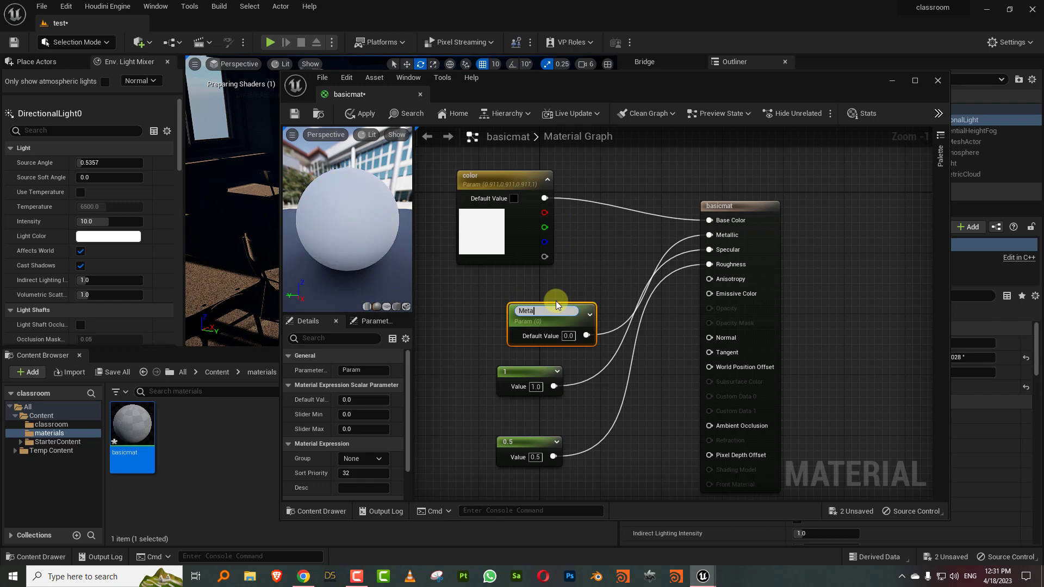
key("Return")
Convert the constant feeding Specular to a parameter named Spec.
right_click(517, 389)
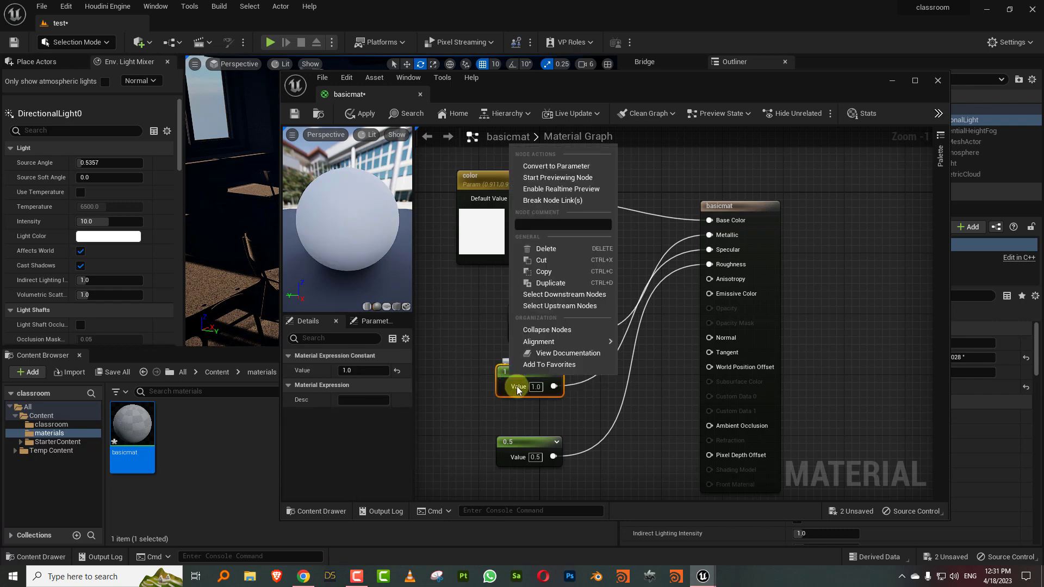
left_click(562, 164)
type("Sp")
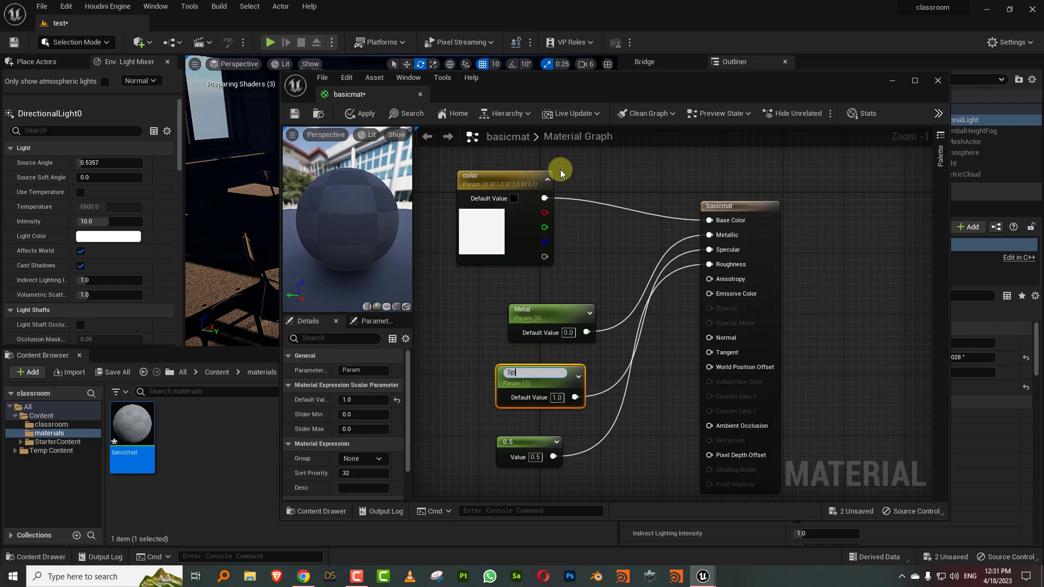
type("ec")
key("Return")
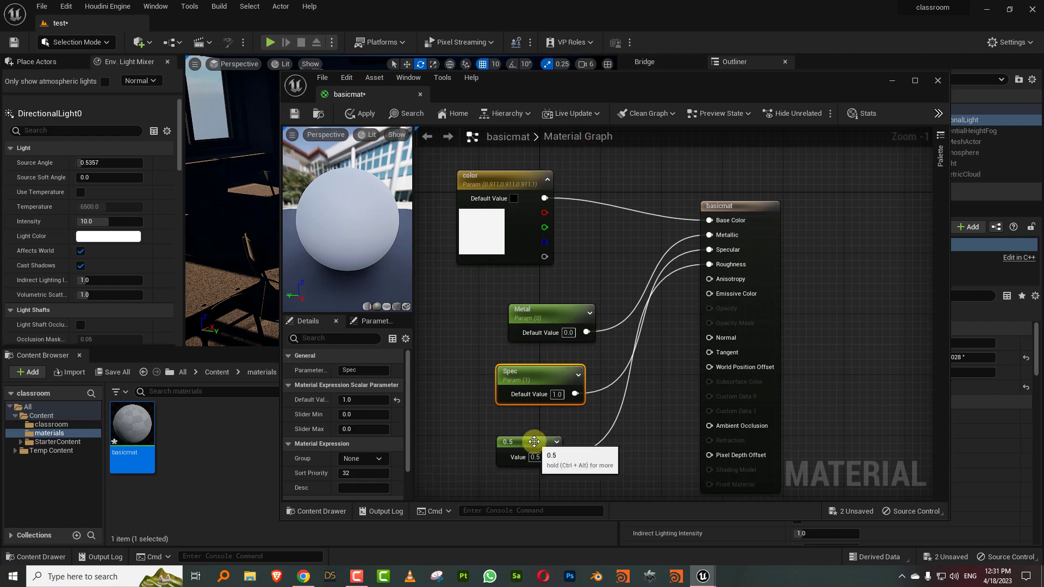
Convert the 0.5 constant to a parameter named Roughness.
right_click(550, 429)
left_click(577, 233)
type("R")
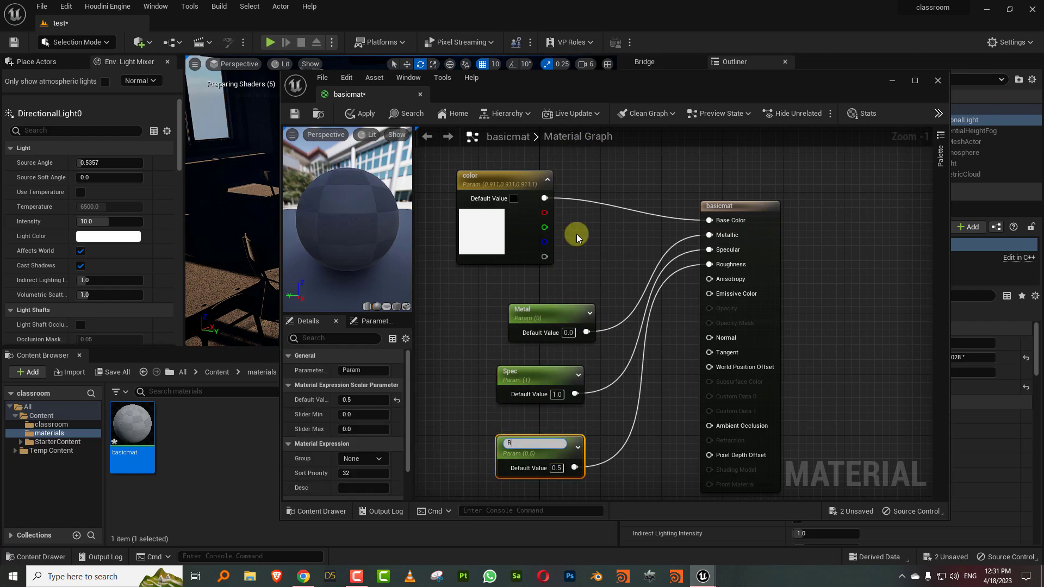
type("oughness")
key("Return")
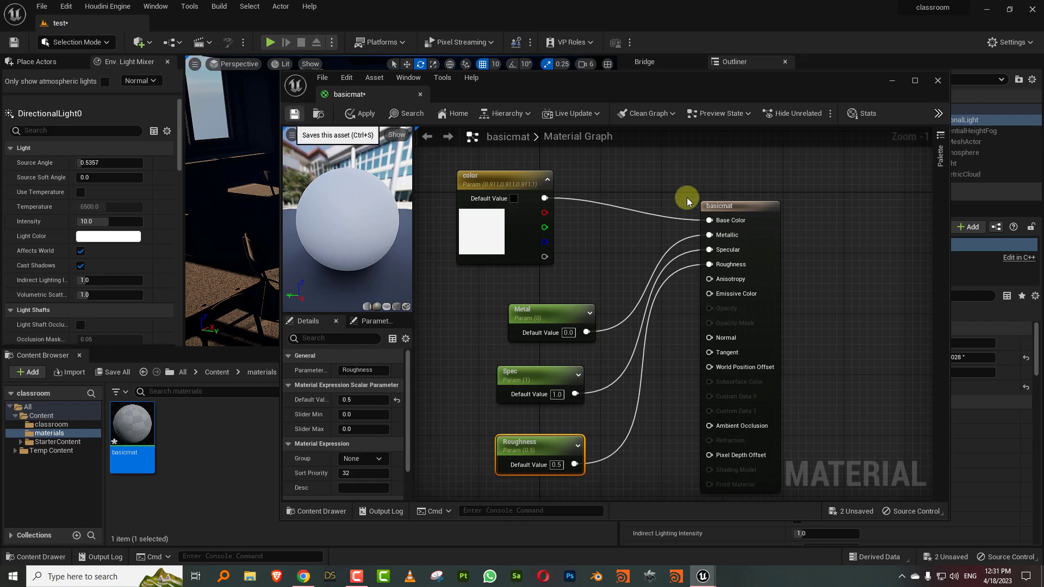
Save the basicmat material, close its editor and save the test level.
key("ctrl+s")
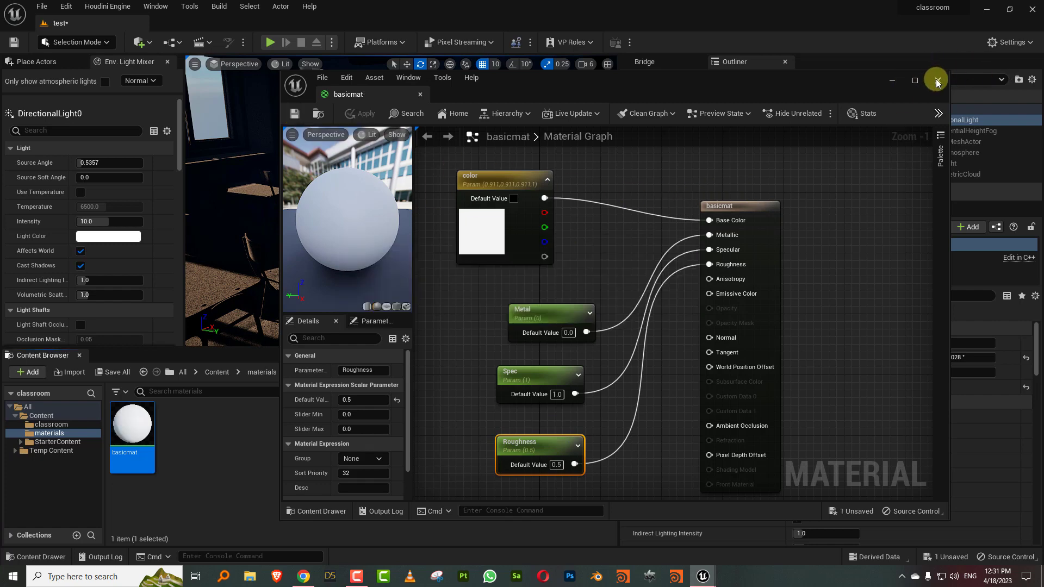
left_click(937, 81)
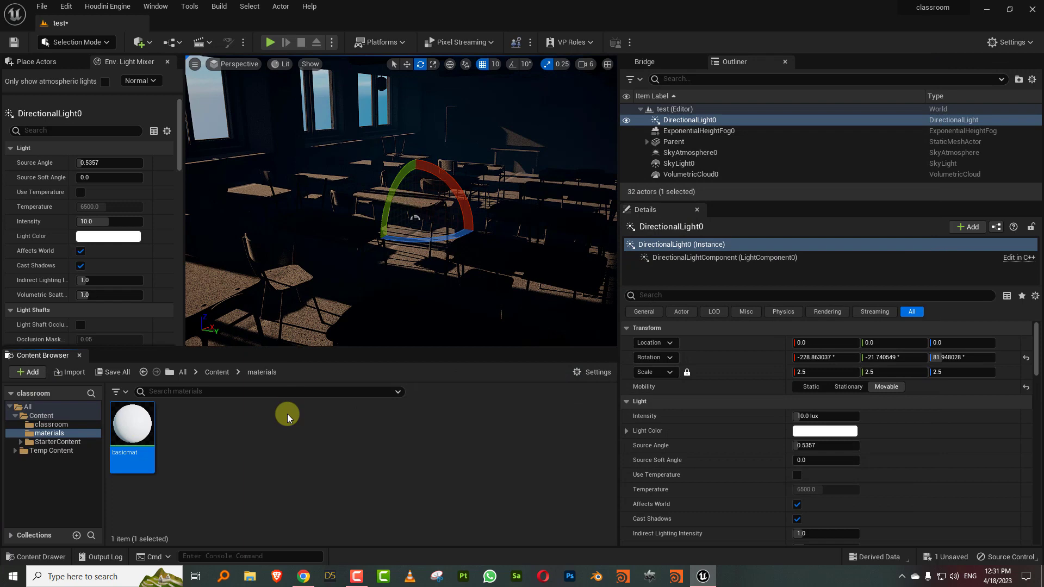
left_click(42, 6)
left_click(71, 106)
Create a material instance of basicmat and name it whitemat.
right_click(127, 428)
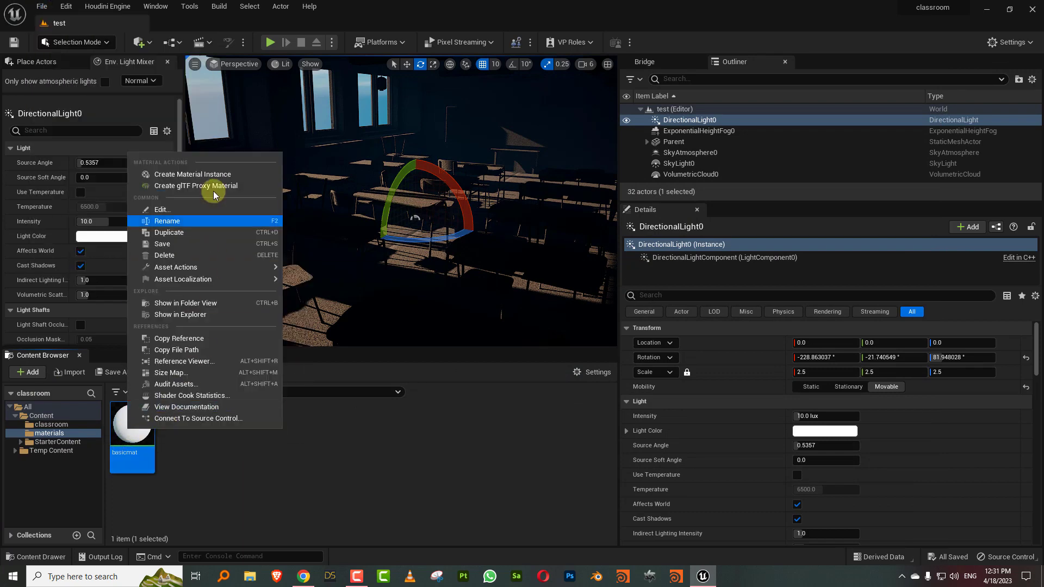
left_click(210, 170)
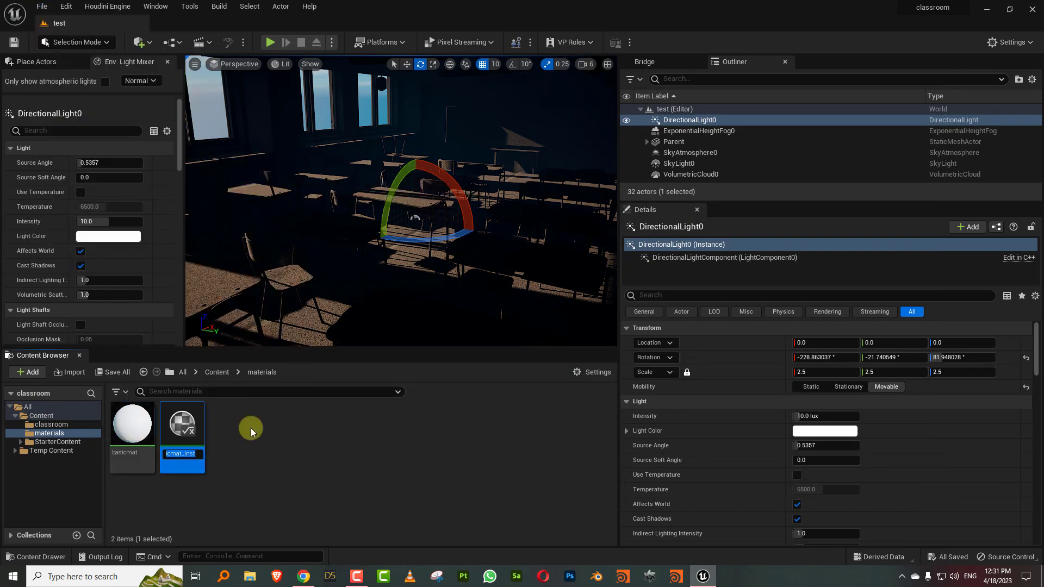
type("whitemat")
key("Return")
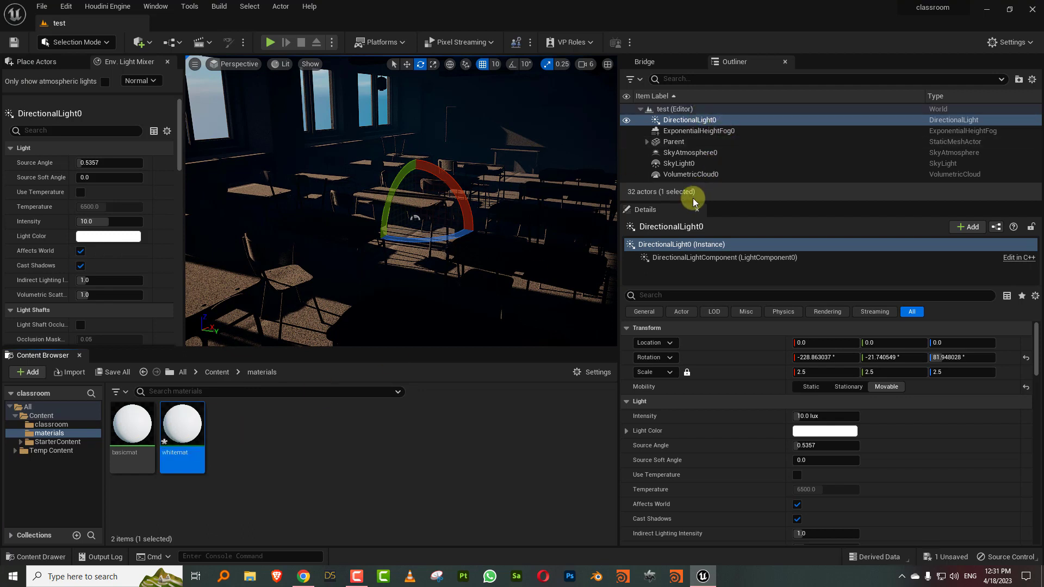
Enlarge the Outliner area and select all meshes under Parent, from the blackboard holder through the window sill.
left_click_drag(694, 201, 699, 347)
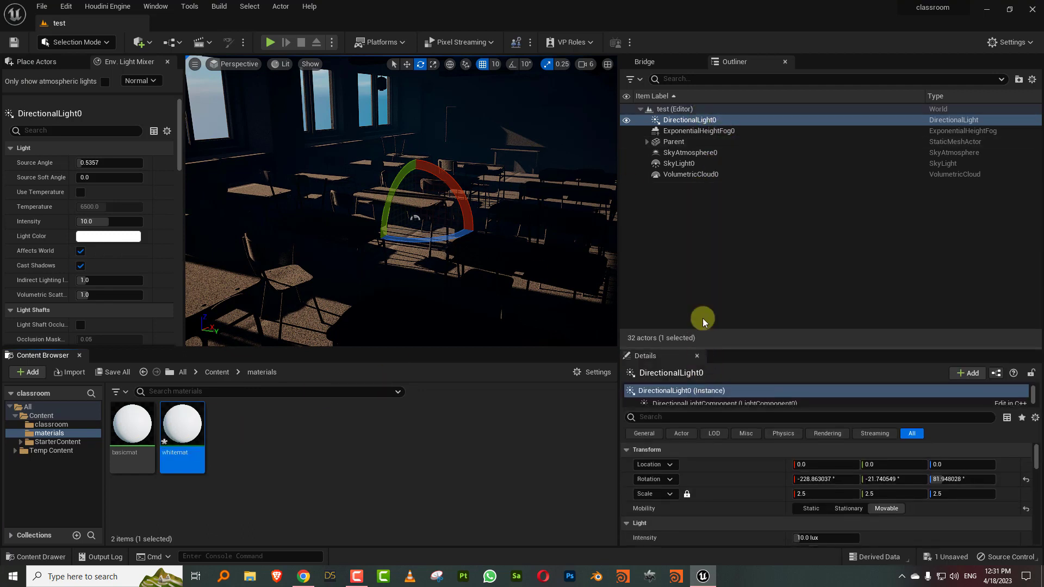
left_click(647, 141)
left_click(701, 152)
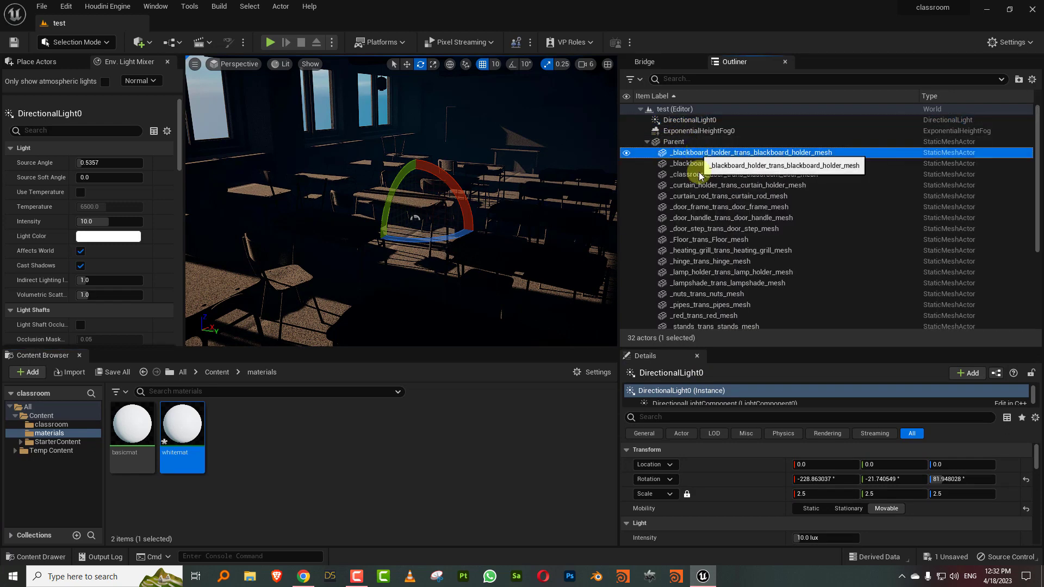
scroll(704, 240, "down", 5)
left_click(659, 291, "shift")
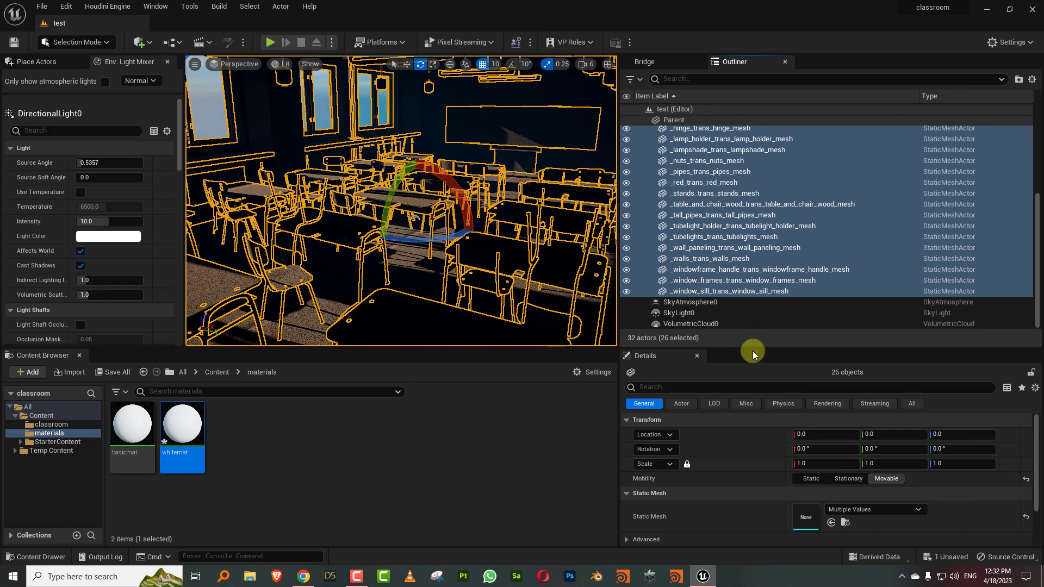
Assign the whitemat instance to the Element 0 material slot of all the selected classroom meshes.
left_click_drag(753, 351, 756, 205)
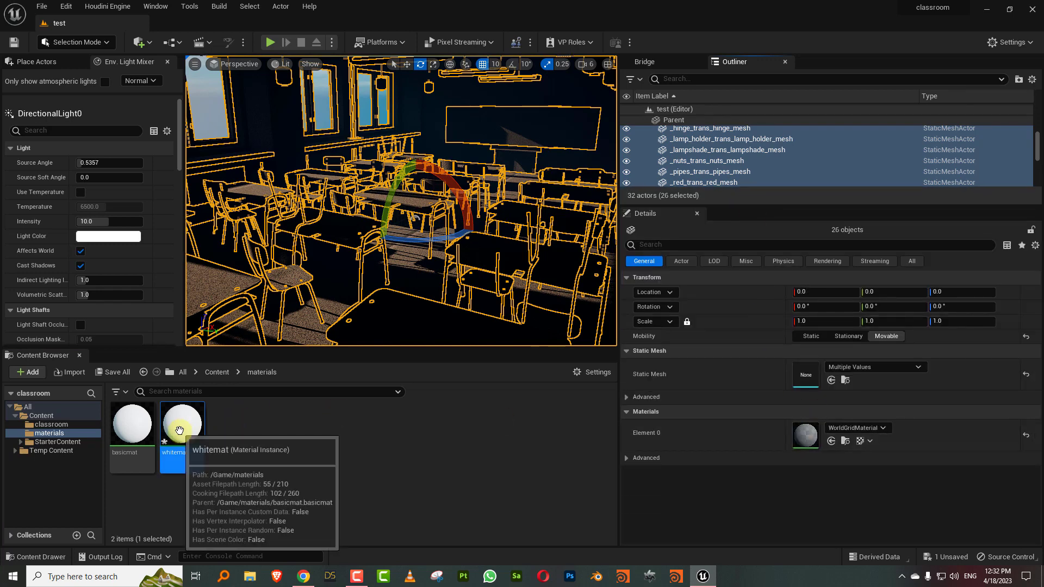
left_click_drag(179, 430, 839, 432)
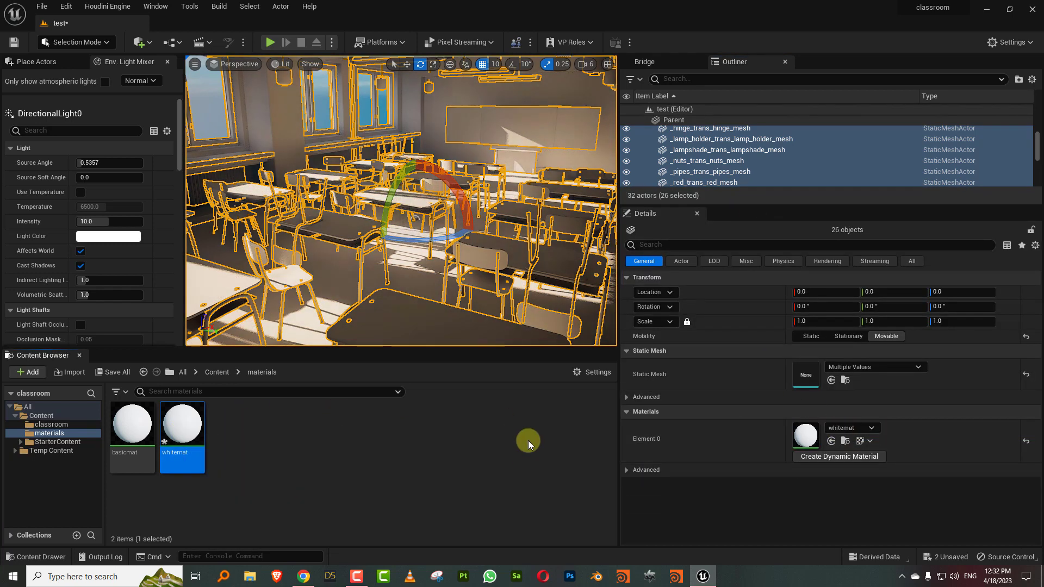
left_click_drag(701, 206, 704, 333)
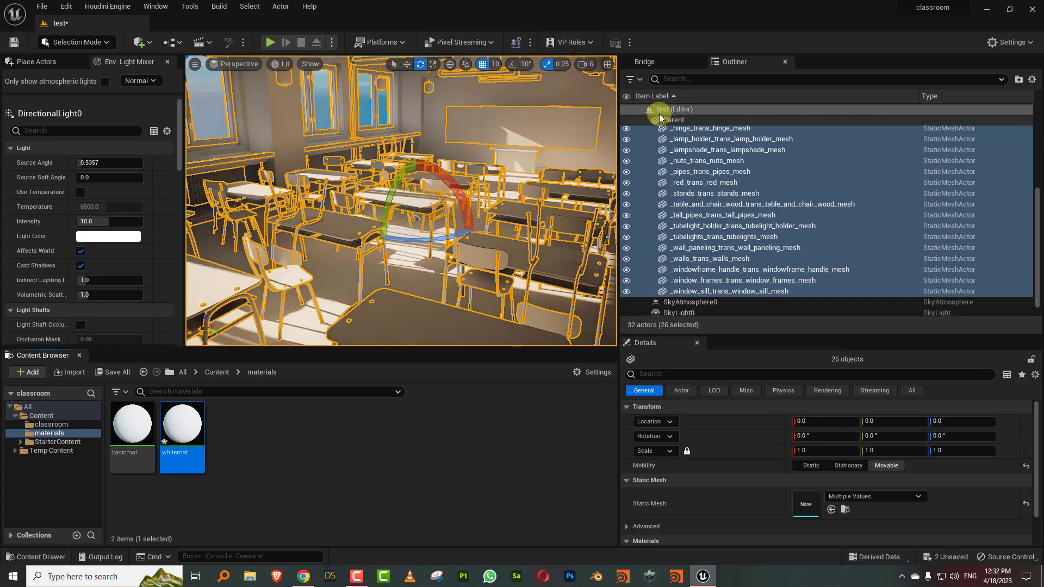
Collapse the Parent group in the Outliner, clear the mesh selection and inspect the desks in the viewport.
scroll(679, 147, "up", 5)
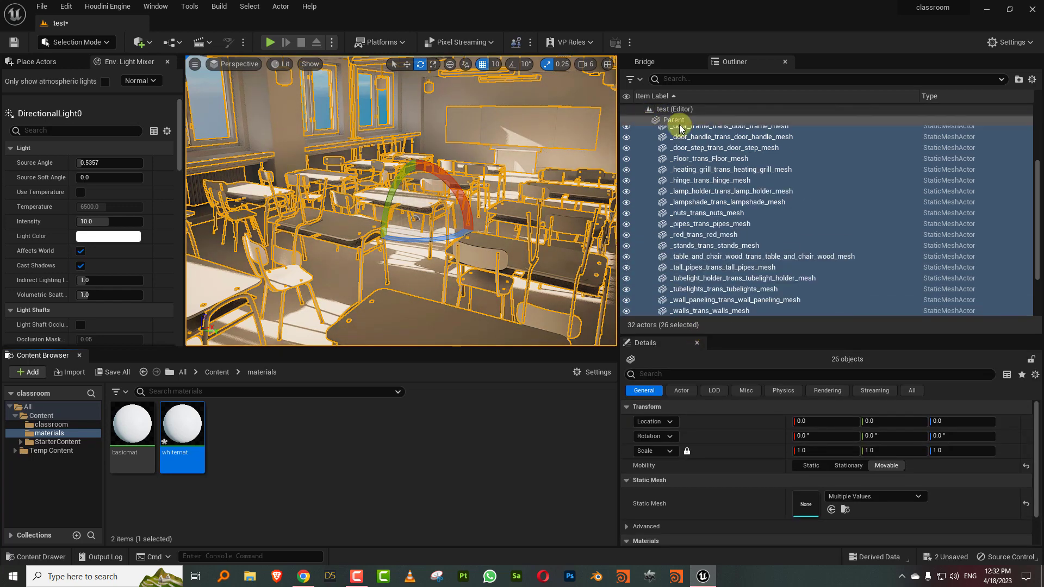
left_click(647, 142)
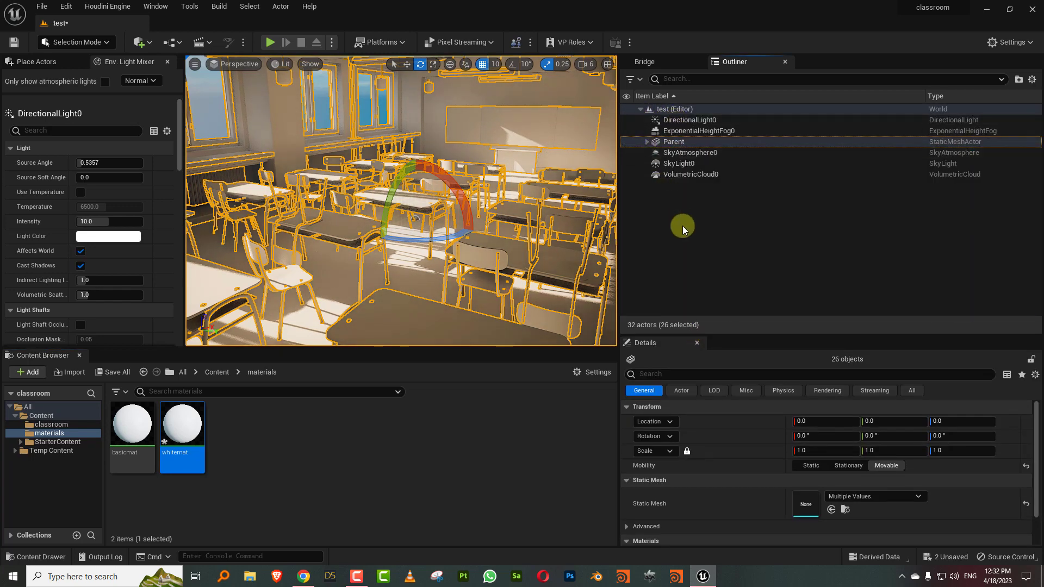
left_click(683, 226)
left_click_drag(486, 250, 503, 179)
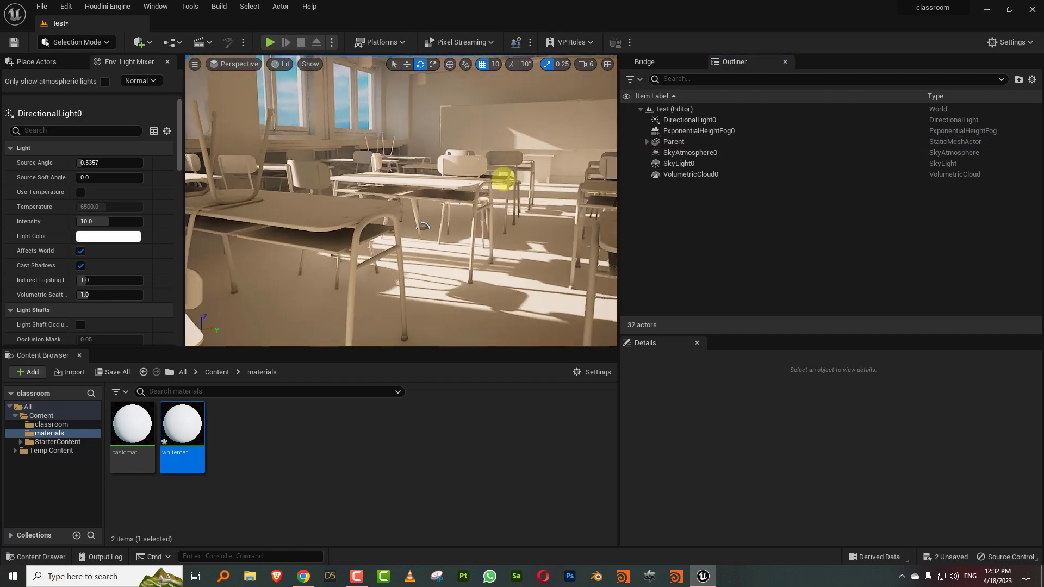
Show the project's root Content folder and enlarge the Content Browser area so all its assets fit.
left_click(217, 373)
left_click_drag(435, 352, 441, 256)
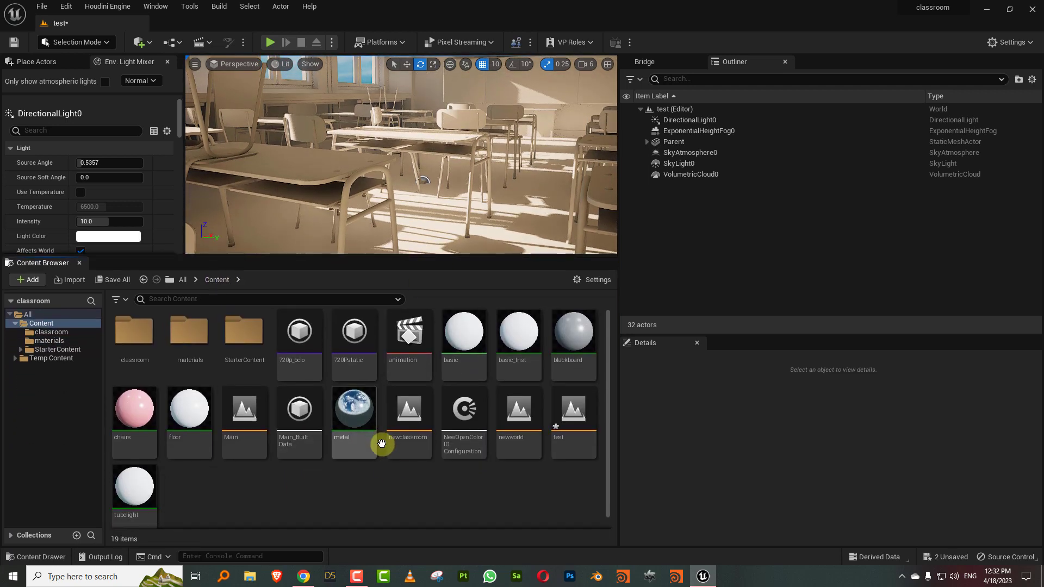
scroll(395, 459, "down", 2, "ctrl")
scroll(388, 442, "up", 2, "ctrl")
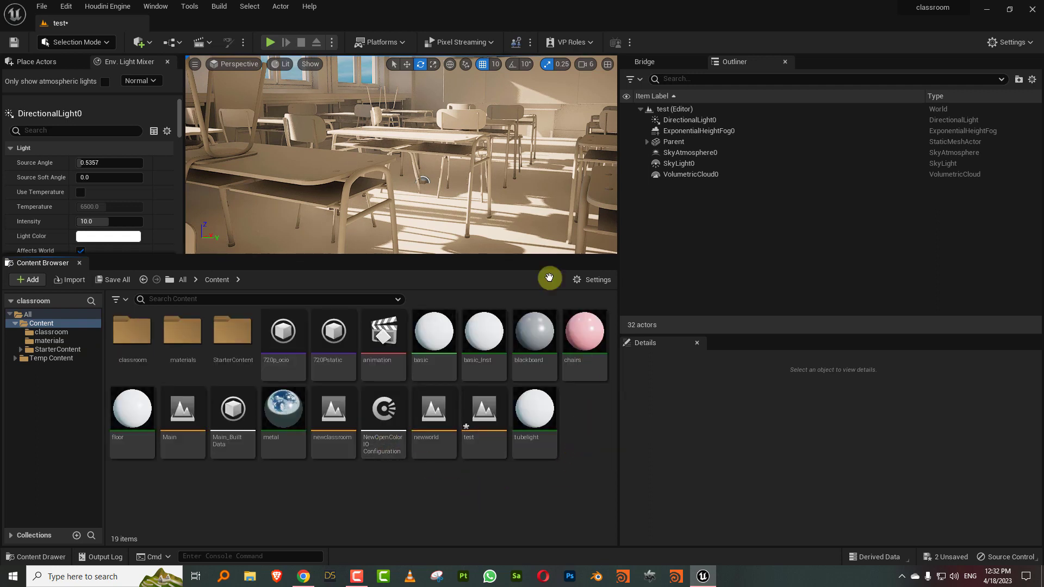
right_click_drag(498, 172, 496, 180)
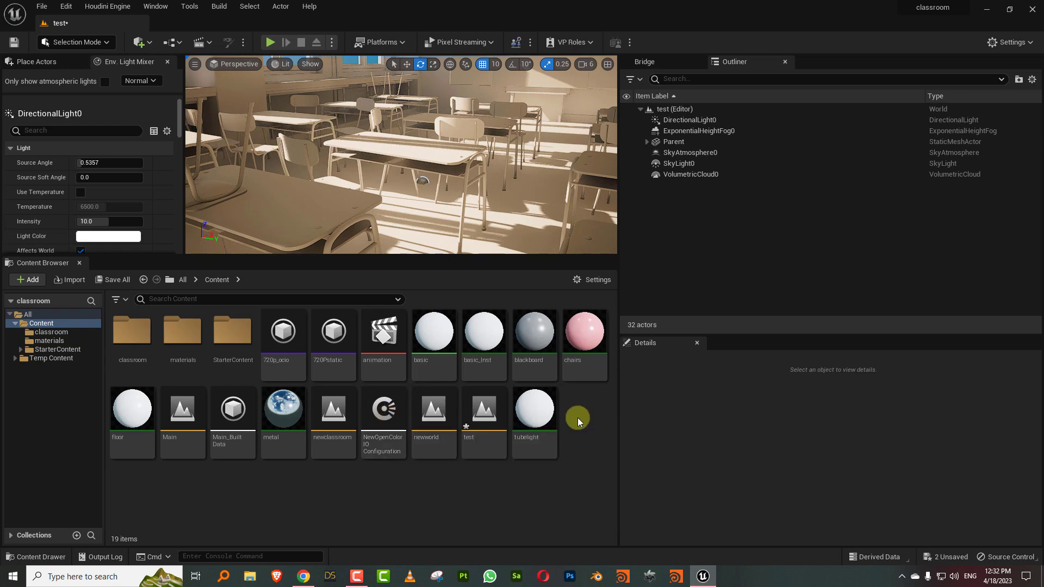
Create an OpenColorIO Configuration asset in the Content folder and name it NewOpenColorIOConfiguration2.
right_click(576, 458)
mouse_move(634, 367)
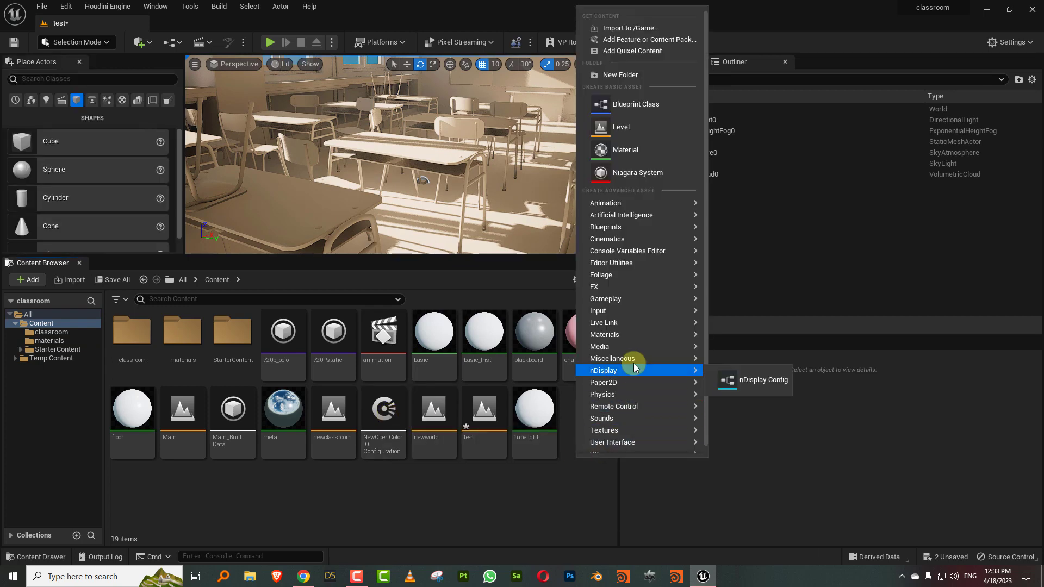
scroll(782, 402, "down", 2)
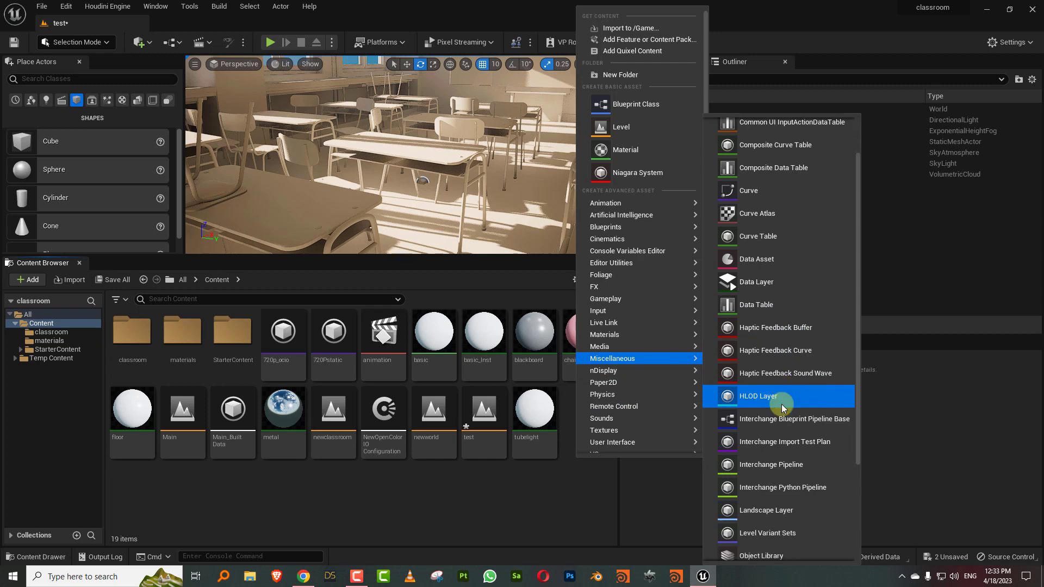
scroll(783, 414, "down", 2)
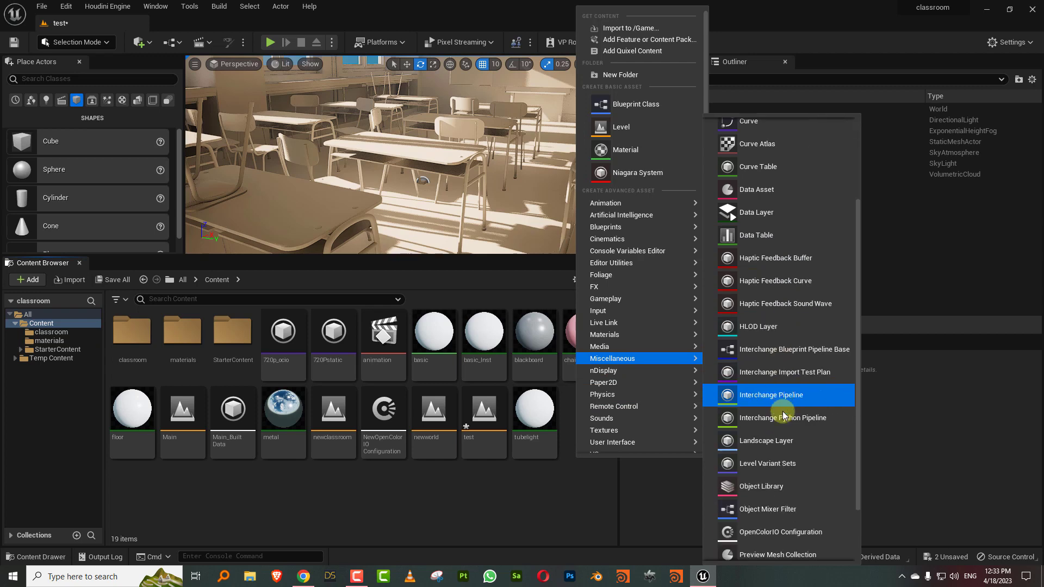
left_click(800, 537)
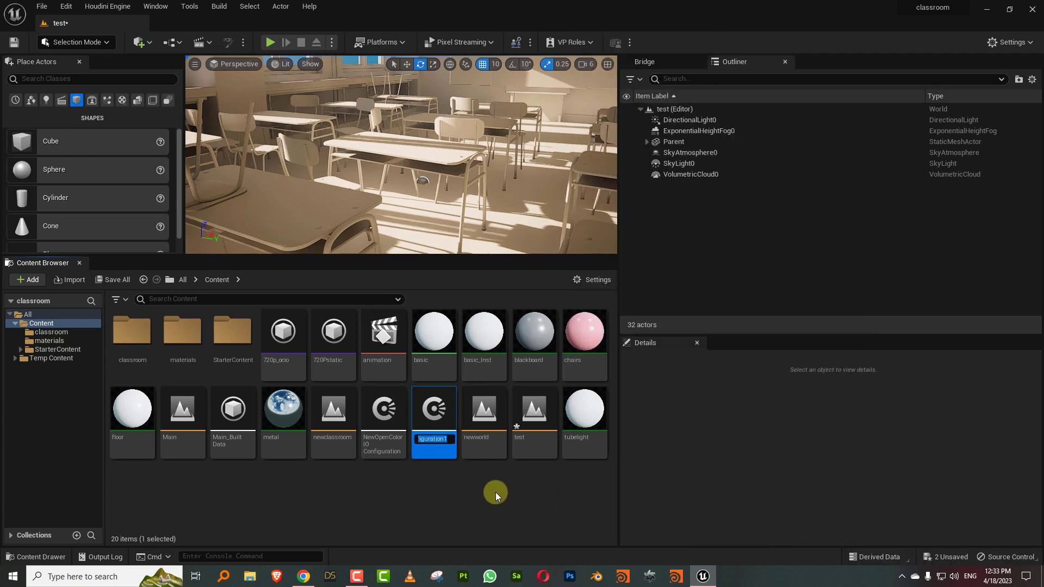
key("End")
key("BackSpace")
type("2")
key("Return")
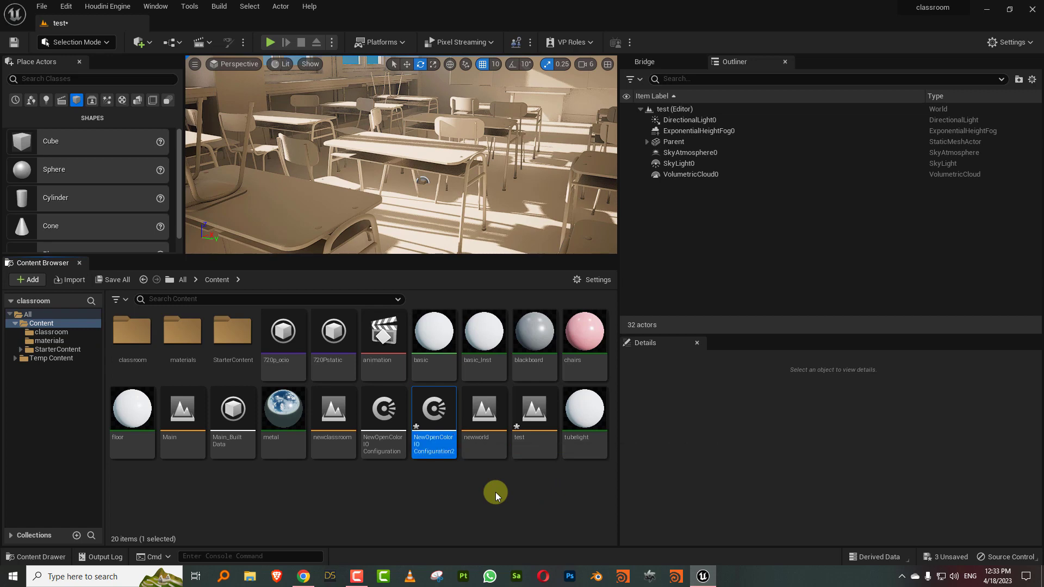
Open the NewOpenColorIOConfiguration2 asset for editing and reposition and shrink its editor window.
double_click(433, 413)
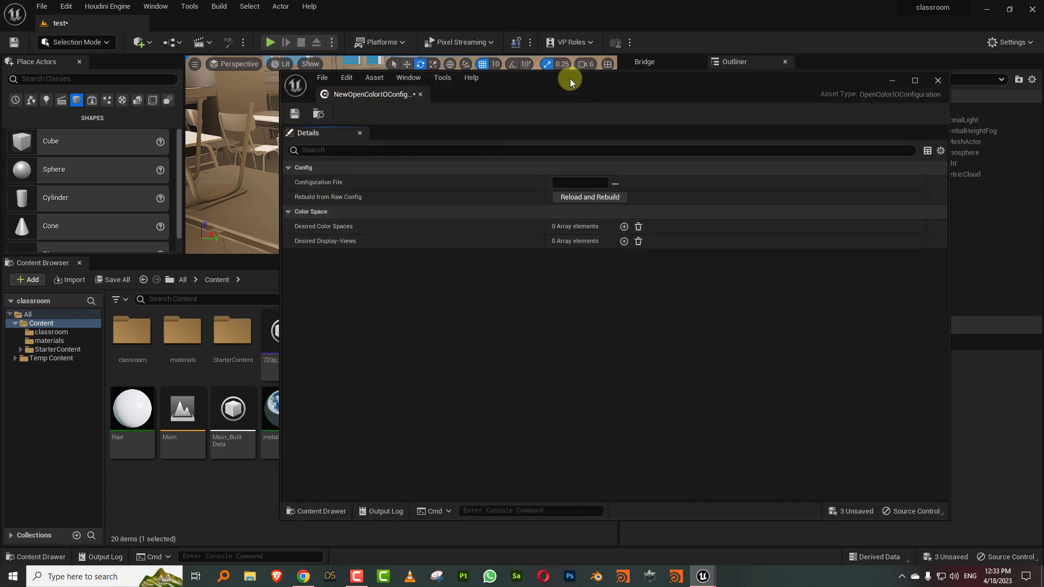
left_click_drag(570, 79, 387, 77)
left_click_drag(764, 520, 634, 515)
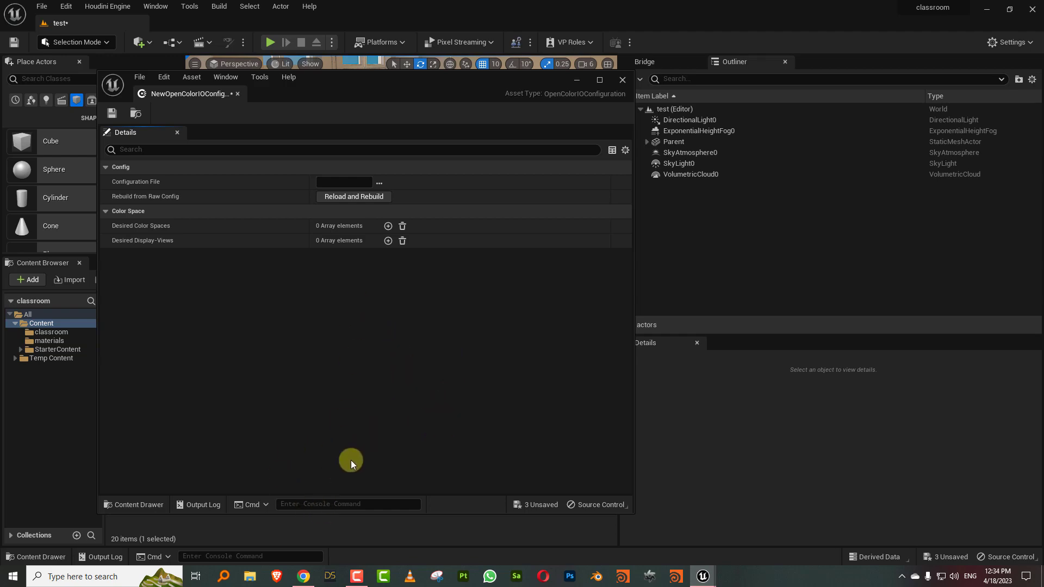
Switch to Chrome and review the ACES 1.2 OpenColorIO-Configs repository on GitHub, reached from the "download aces github" search results.
left_click(303, 576)
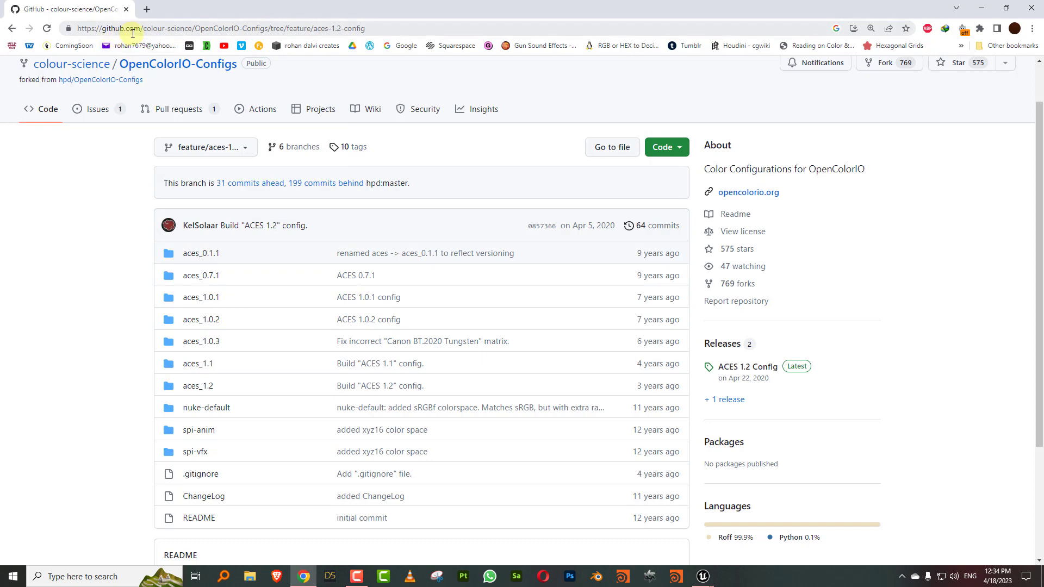
left_click(12, 29)
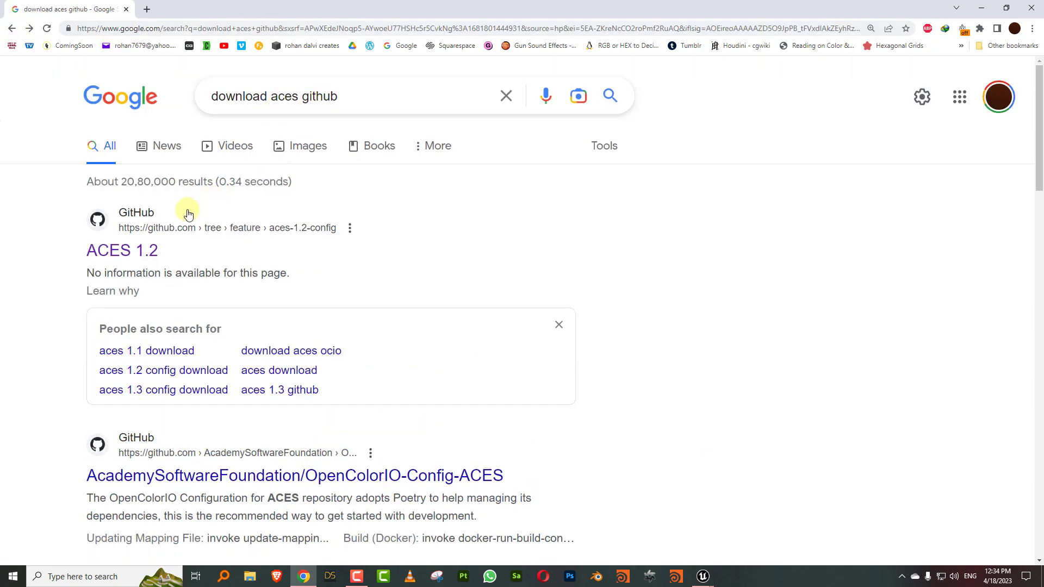
left_click(140, 212)
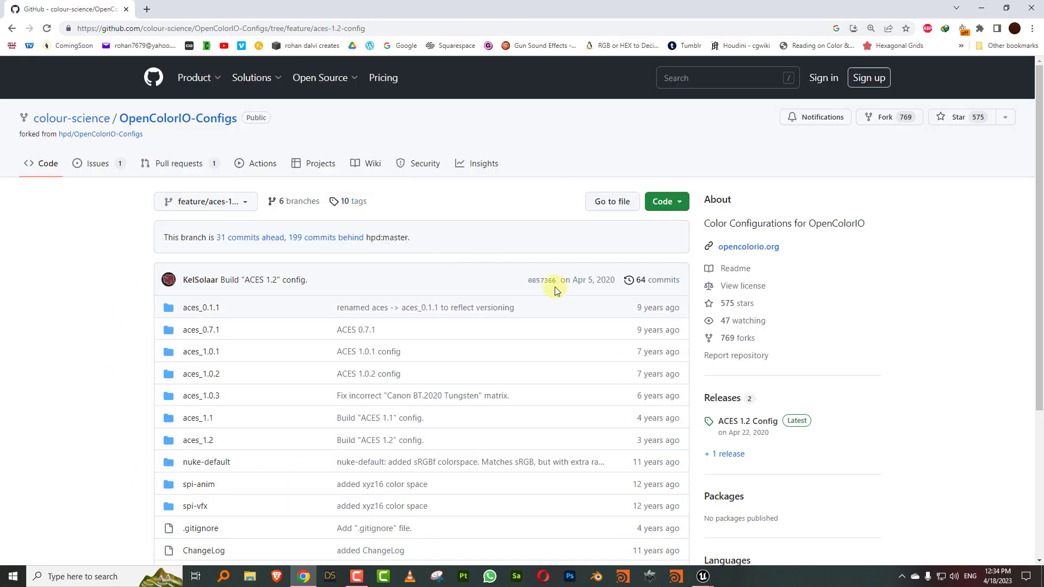
scroll(804, 373, "down", 2)
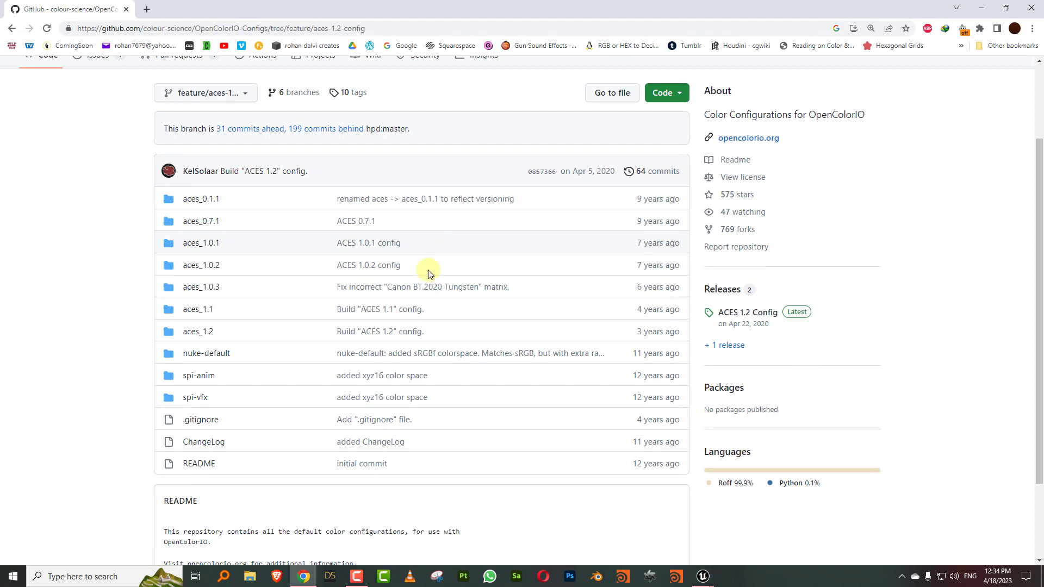
mouse_move(391, 273)
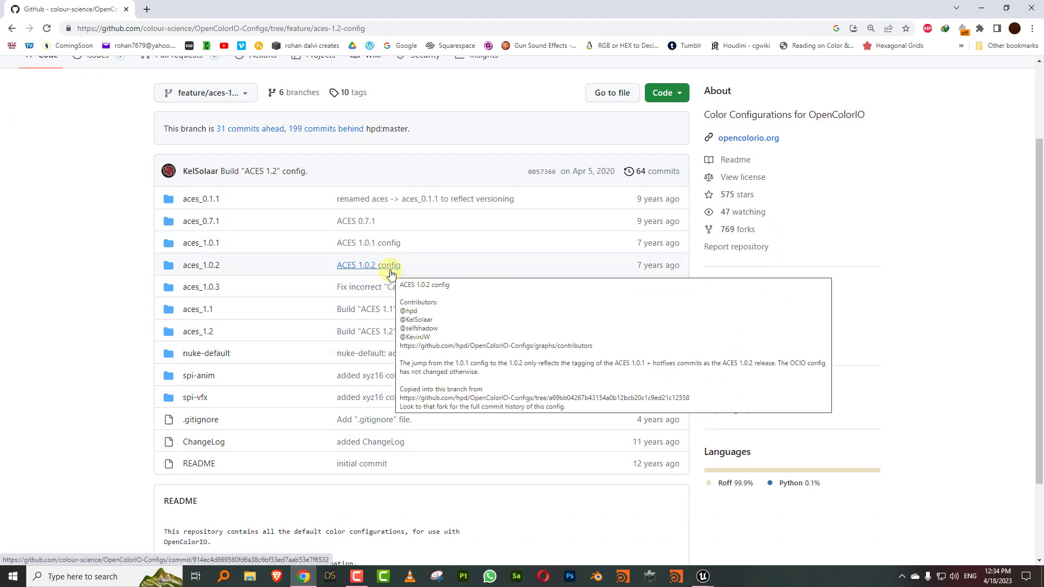
Switch back to Unreal Editor and set the OpenColorIO configuration file to M:/OCIO/aces_1.2/config.ocio.
key("alt+Tab")
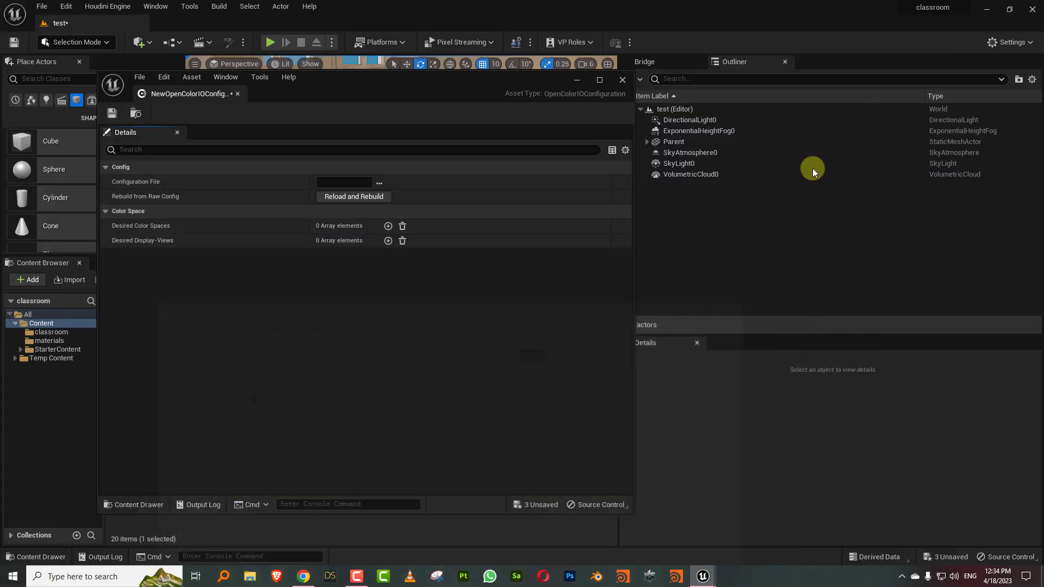
left_click(380, 183)
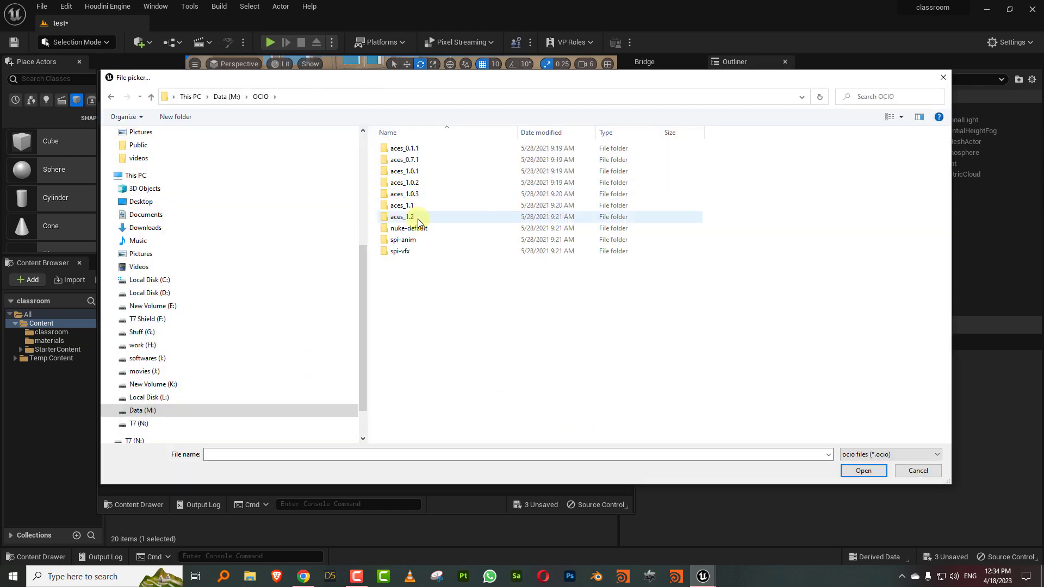
double_click(408, 218)
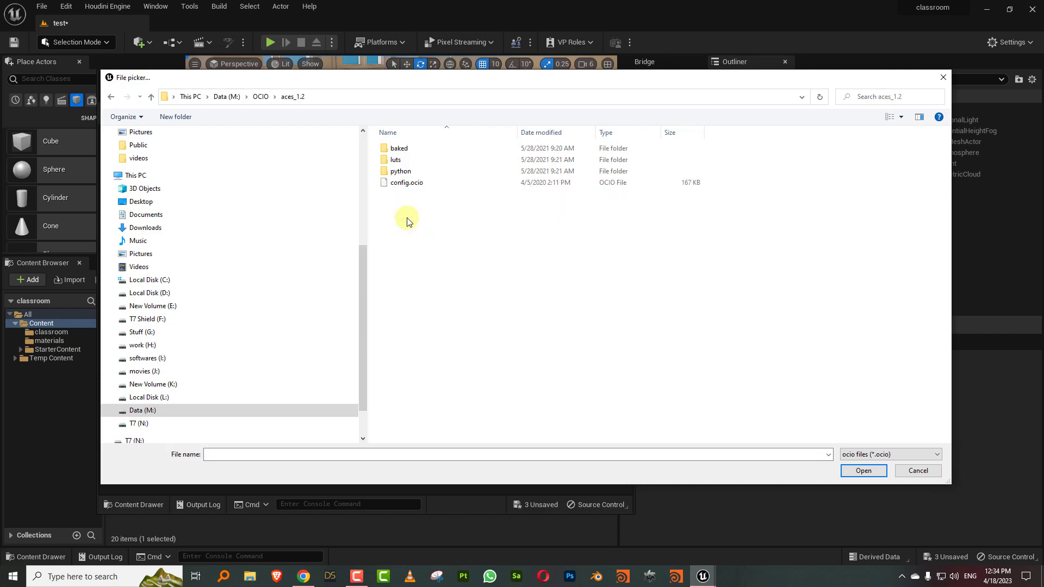
left_click(407, 185)
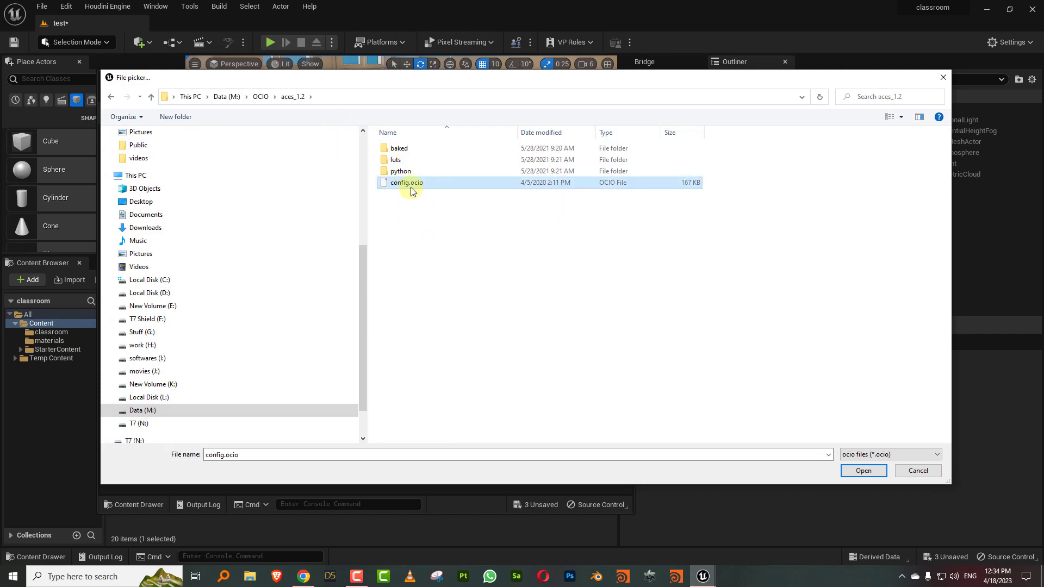
left_click(864, 470)
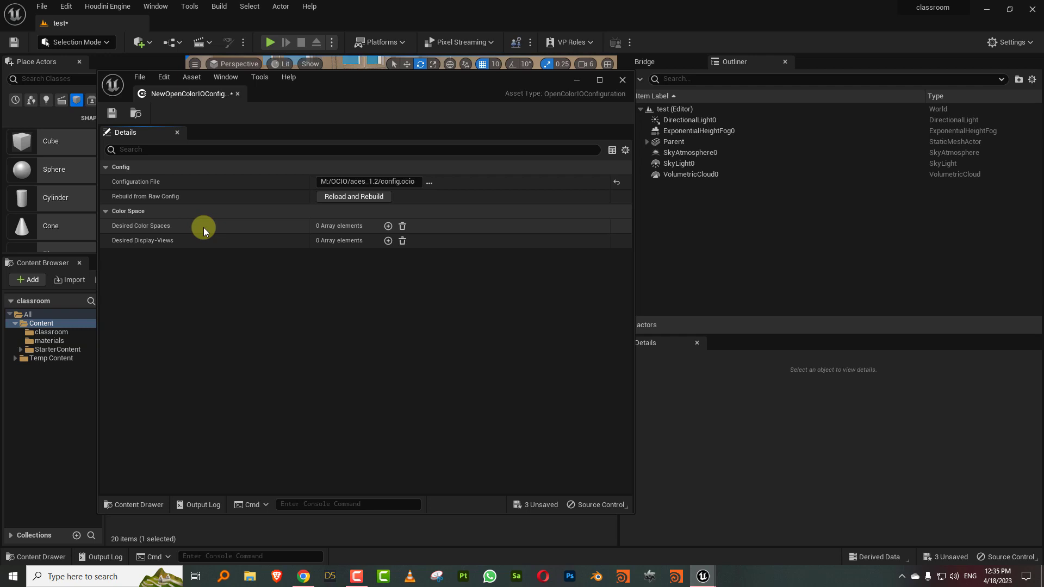
Add a first desired color space and set it to Utility - Linear - sRGB.
left_click(388, 227)
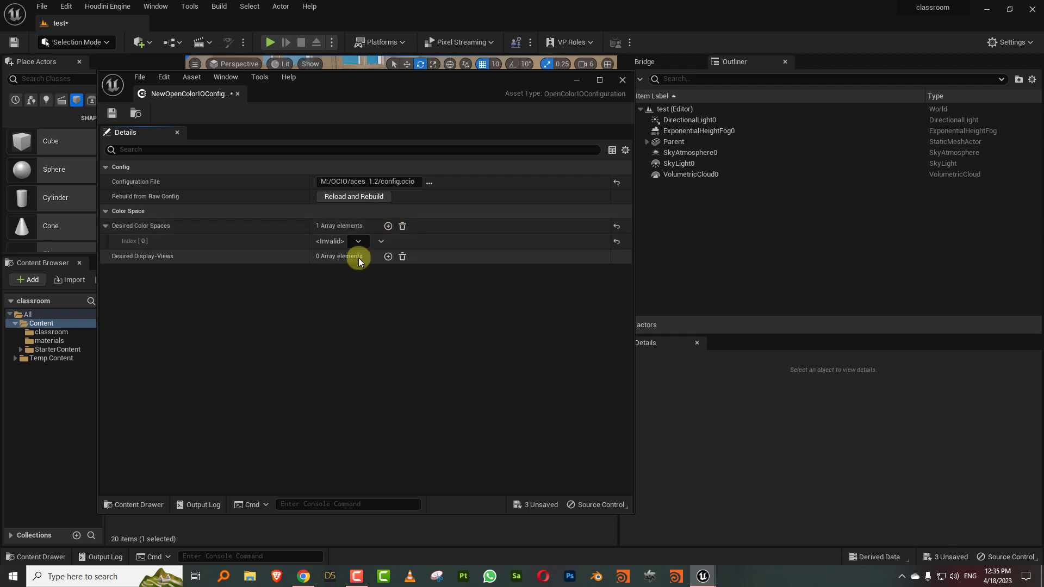
left_click(358, 242)
mouse_move(372, 306)
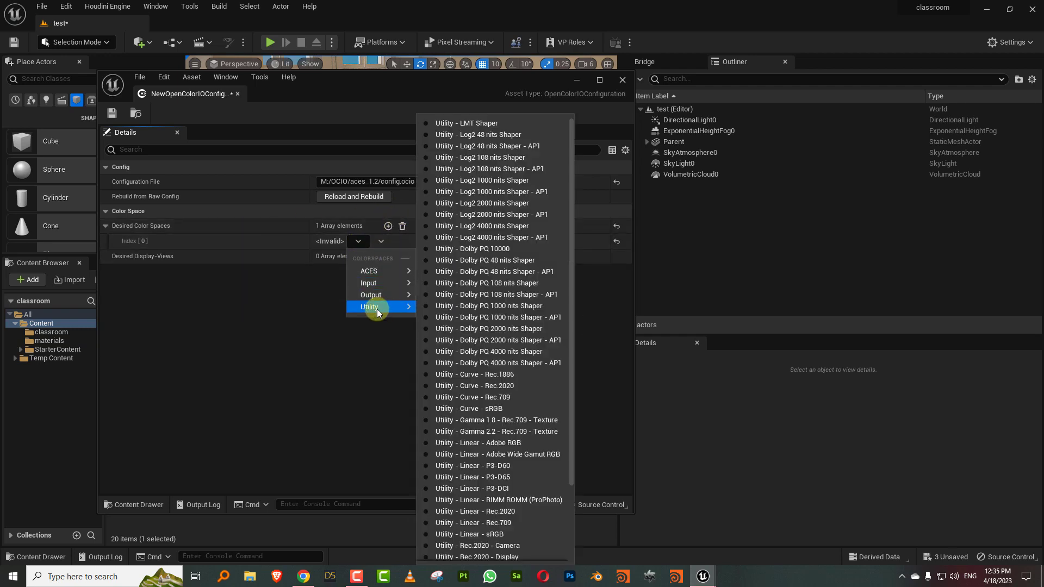
scroll(502, 461, "down", 2)
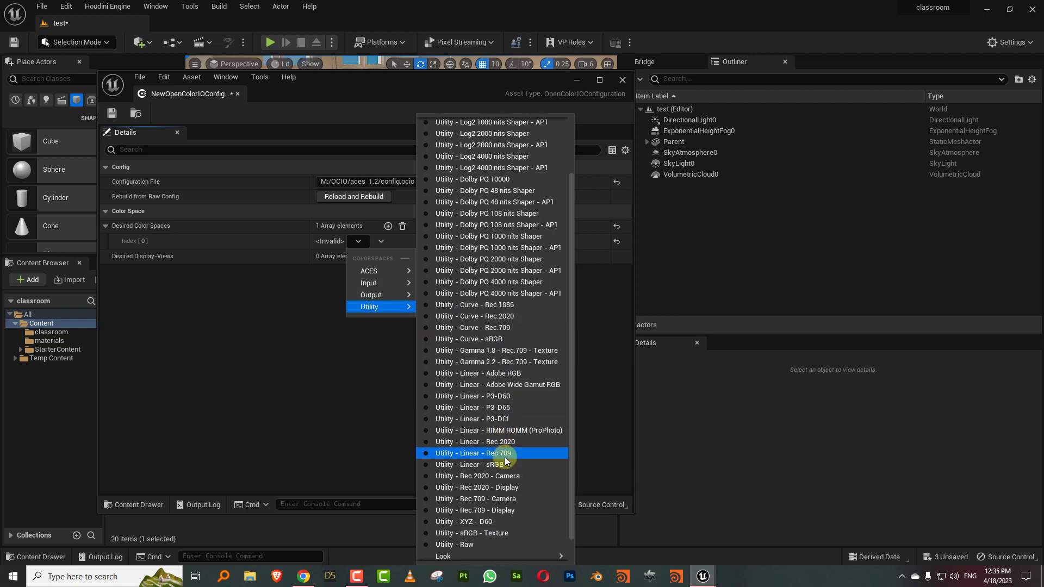
left_click(504, 466)
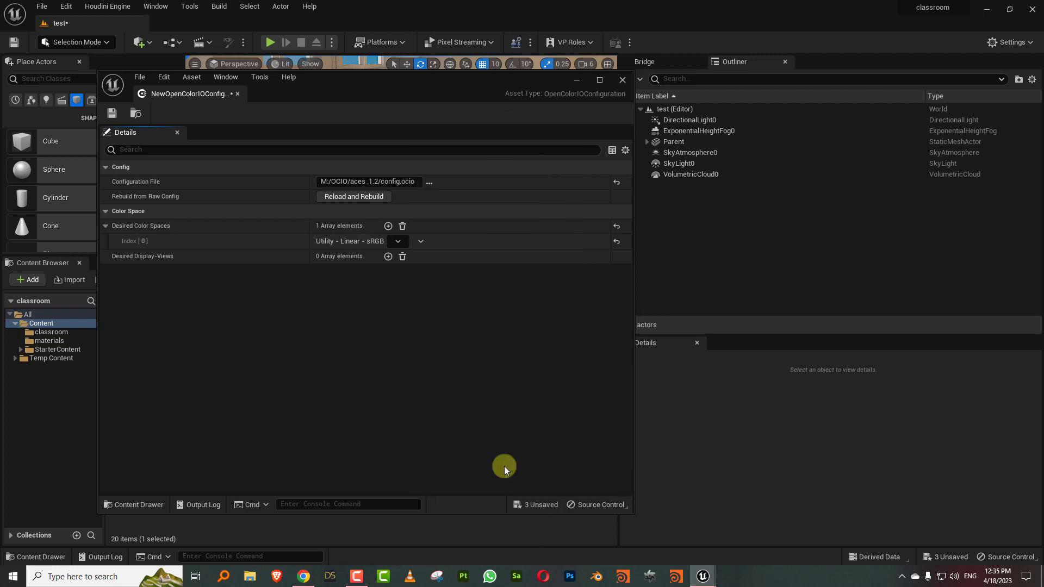
Add a second desired color space and set it to ACES - ACEScg.
left_click(388, 227)
left_click(361, 260)
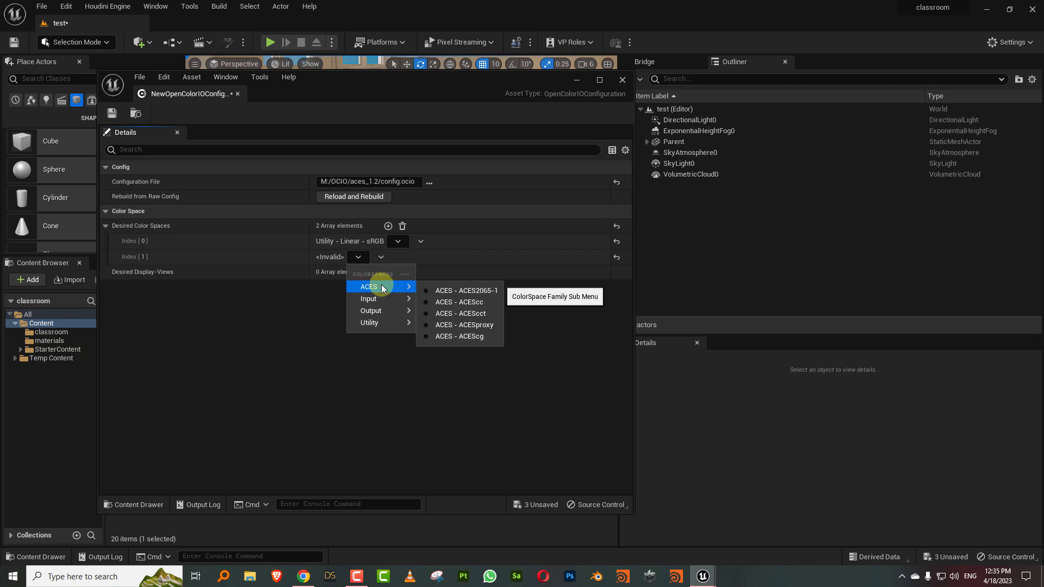
left_click(470, 336)
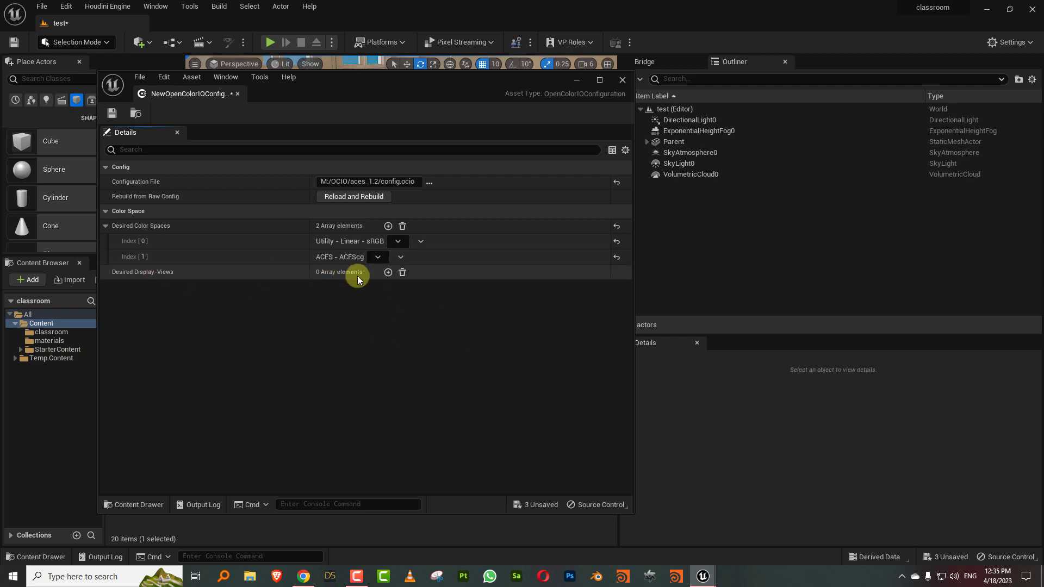
Add a desired display-view and set it to ACES - sRGB.
left_click(388, 272)
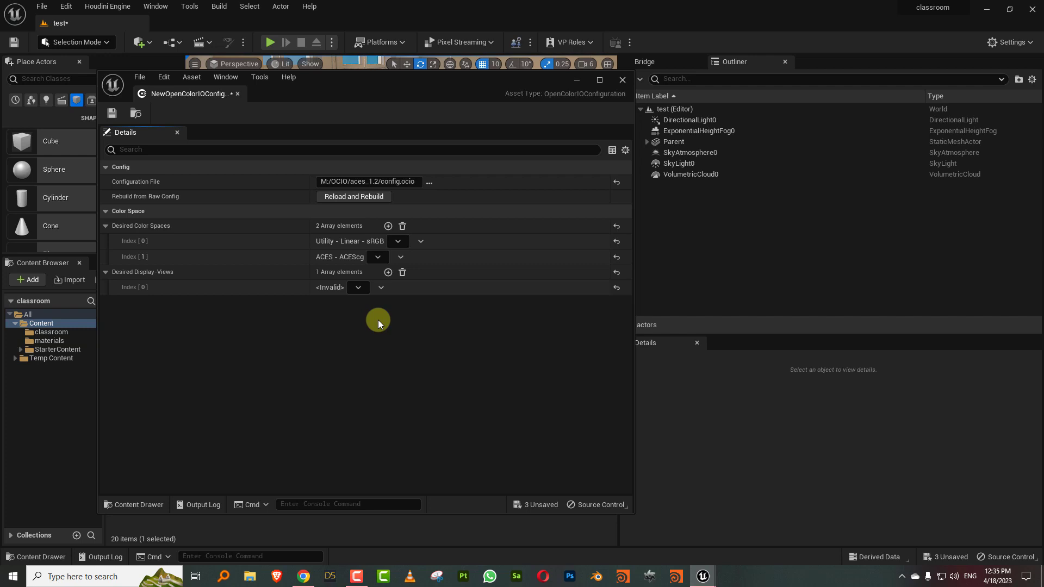
left_click(360, 288)
mouse_move(384, 317)
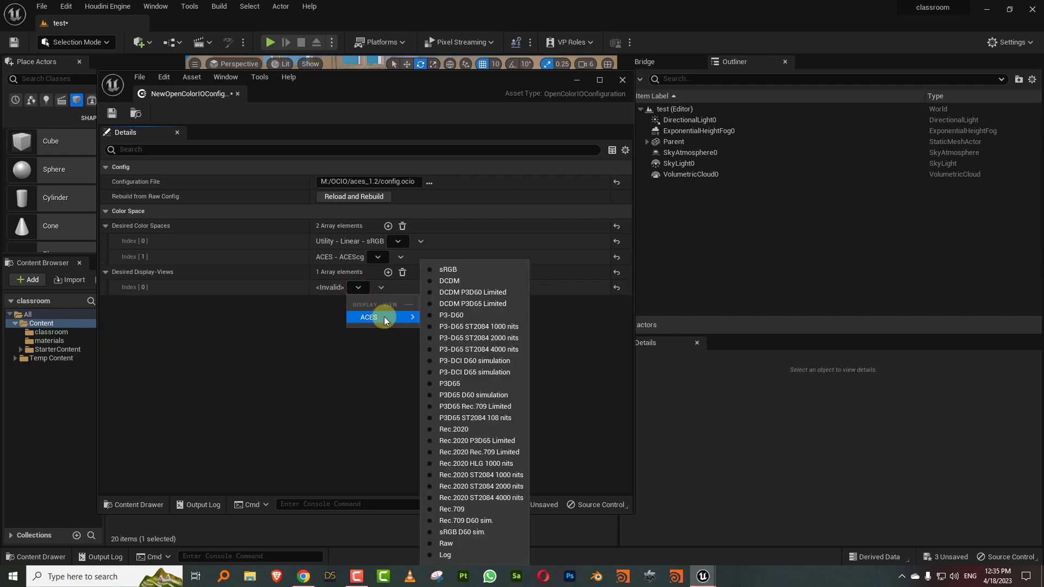
left_click(456, 270)
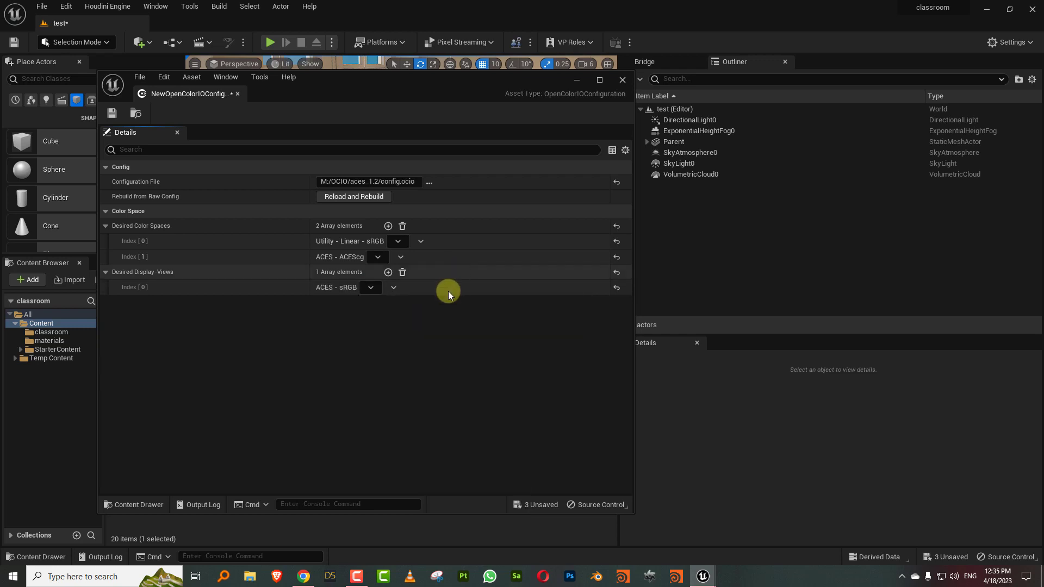
Add a second desired display-view set to ACES - Rec.709, and save and close the OpenColorIO configuration.
left_click(388, 272)
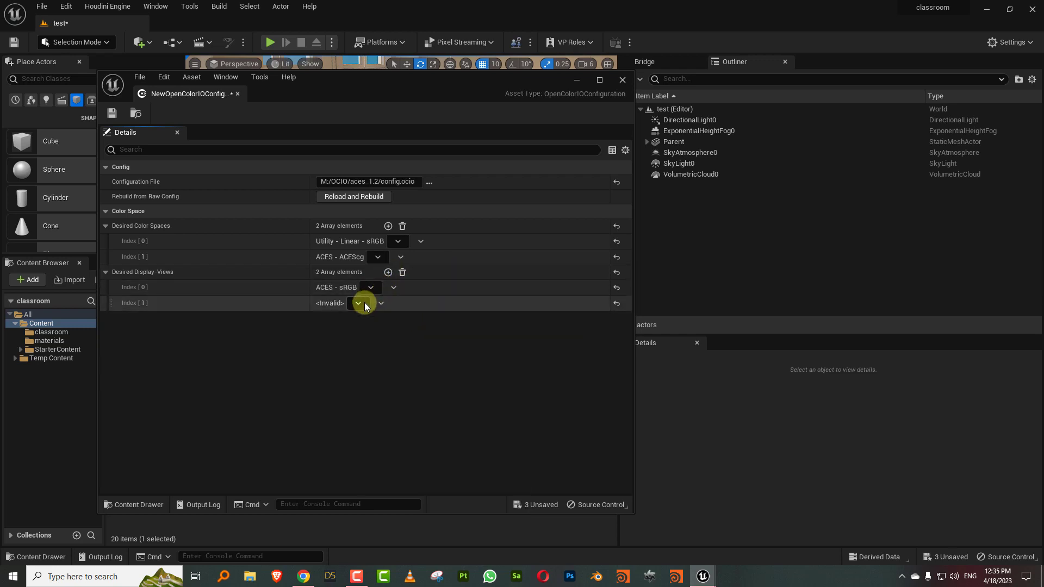
left_click(364, 302)
mouse_move(384, 334)
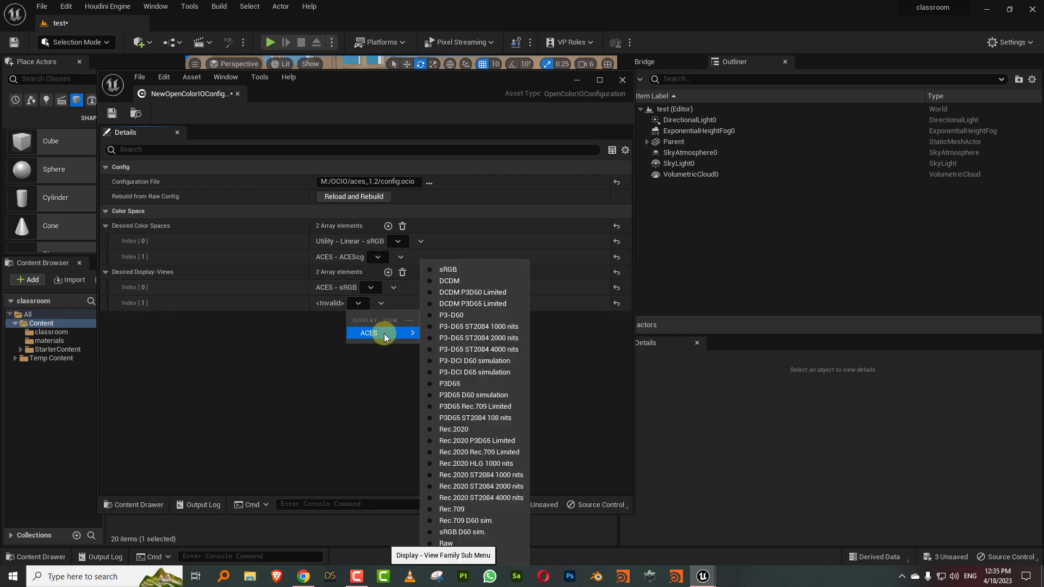
left_click(474, 507)
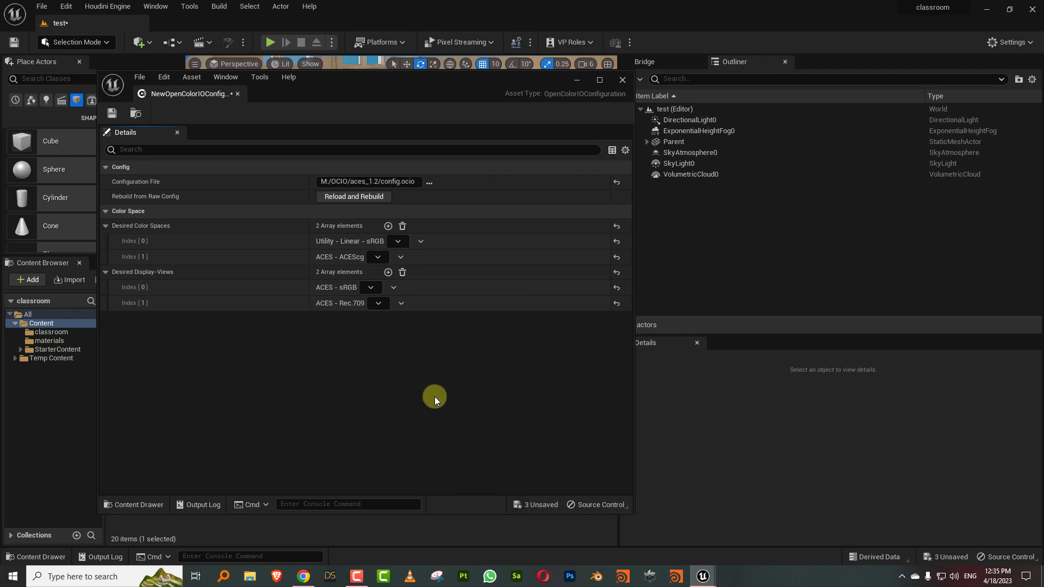
left_click(112, 112)
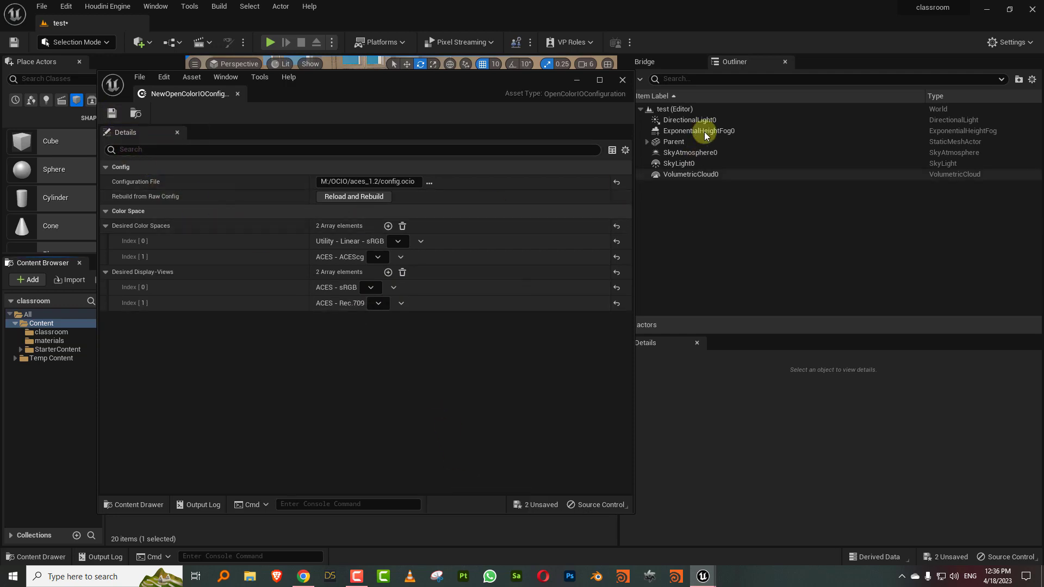
left_click(622, 80)
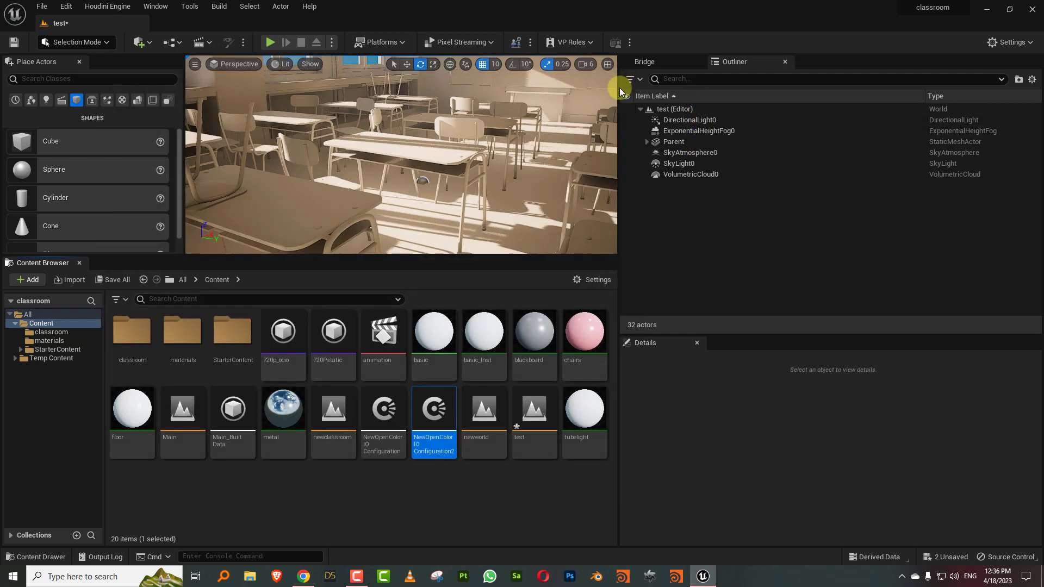
Set the viewport's OCIO display to NewOpenColorIOConfiguration2, converting from ACES - ACEScg to ACES - sRGB.
left_click(282, 68)
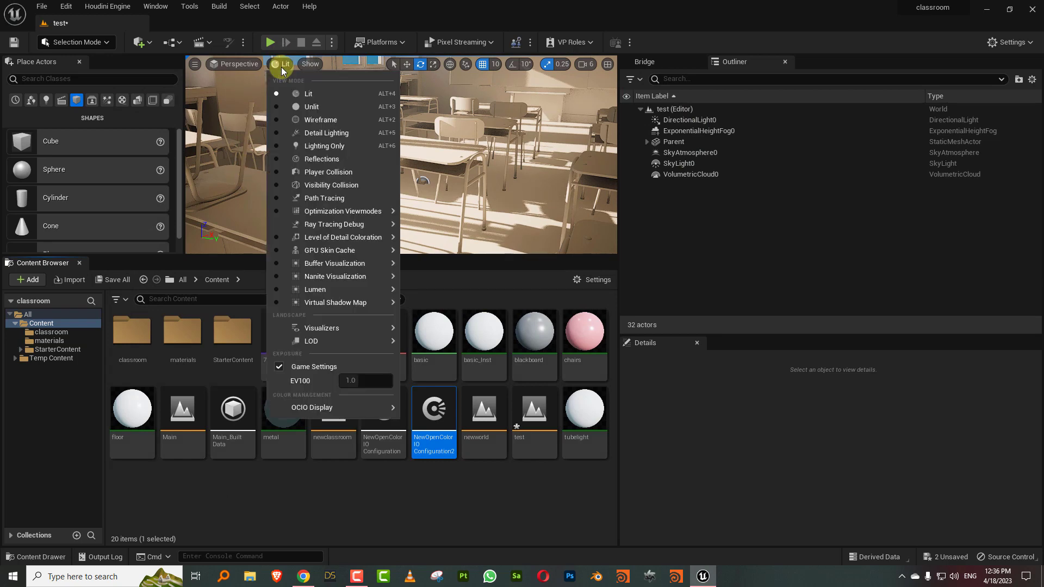
mouse_move(351, 408)
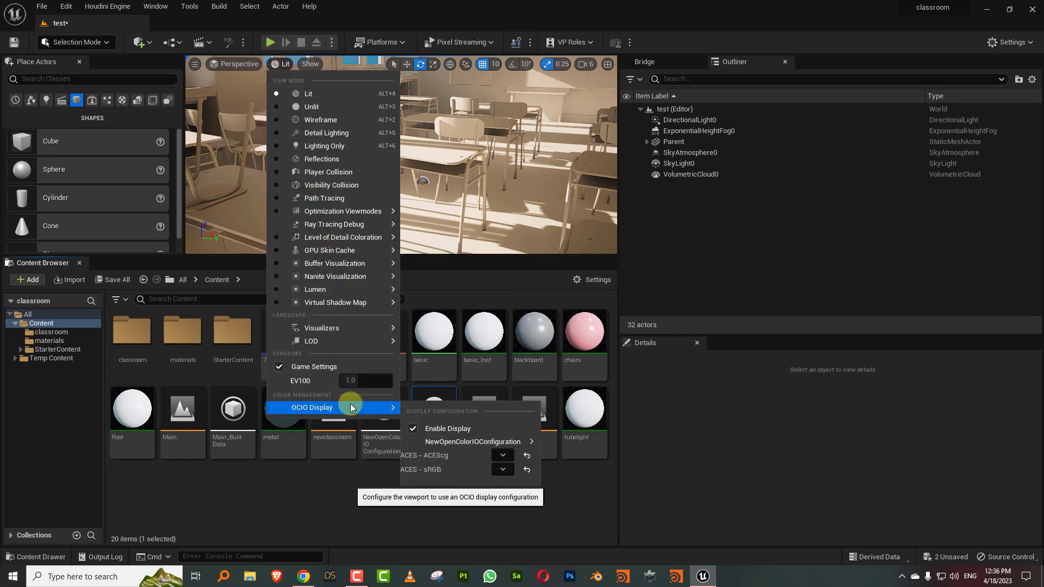
mouse_move(489, 442)
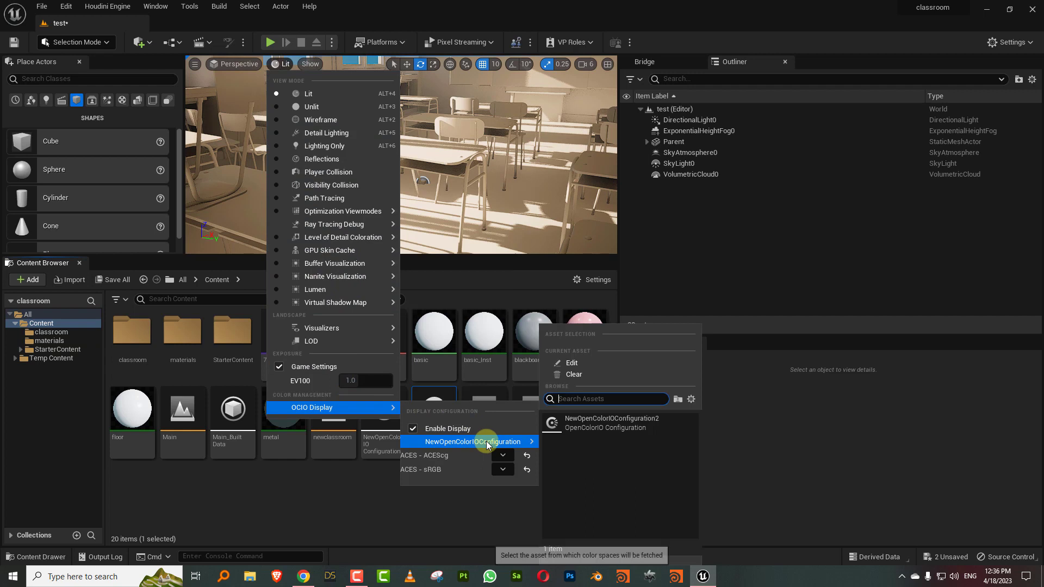
left_click(592, 432)
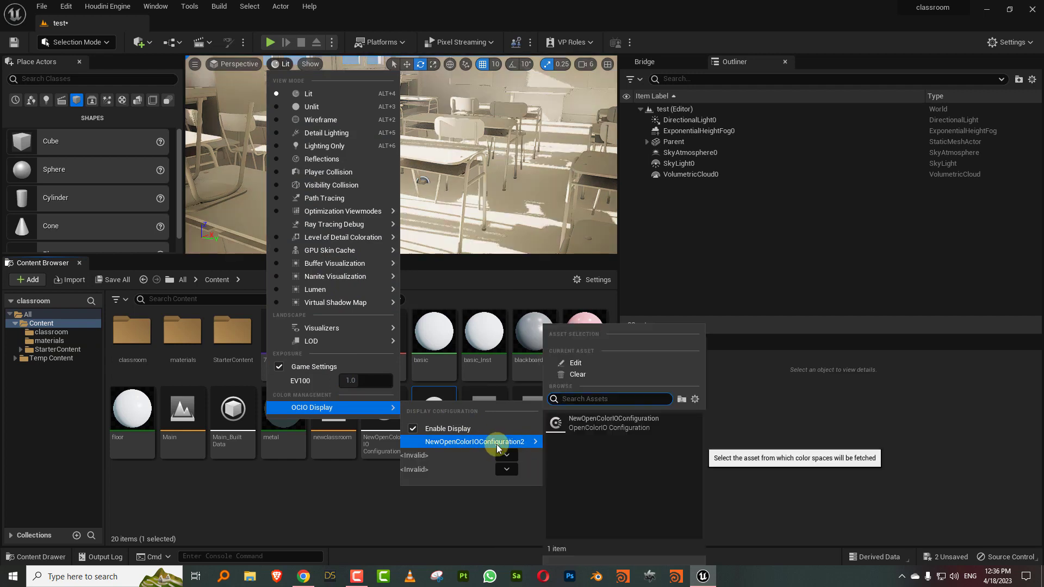
left_click(506, 455)
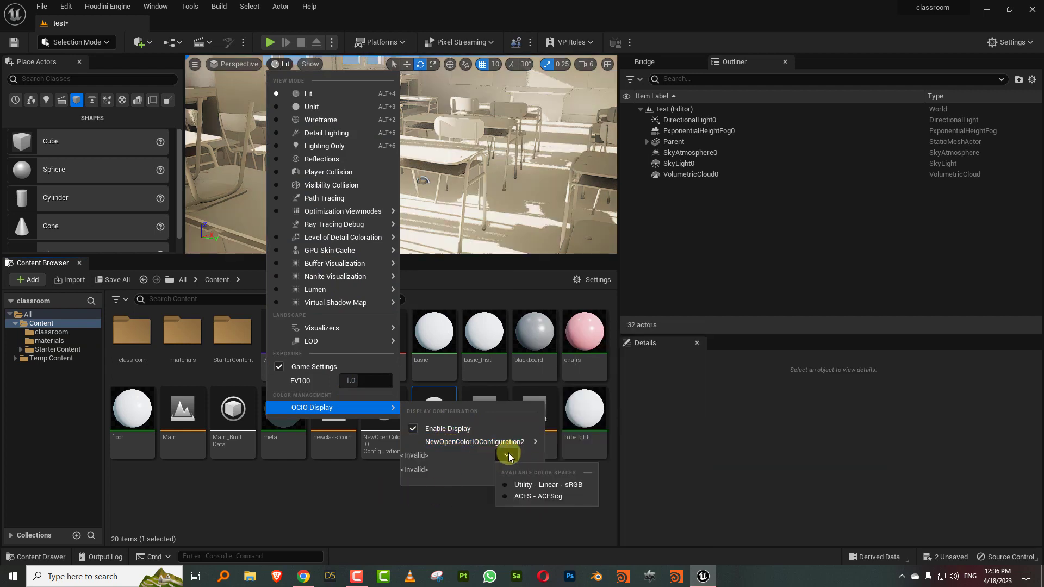
left_click(543, 496)
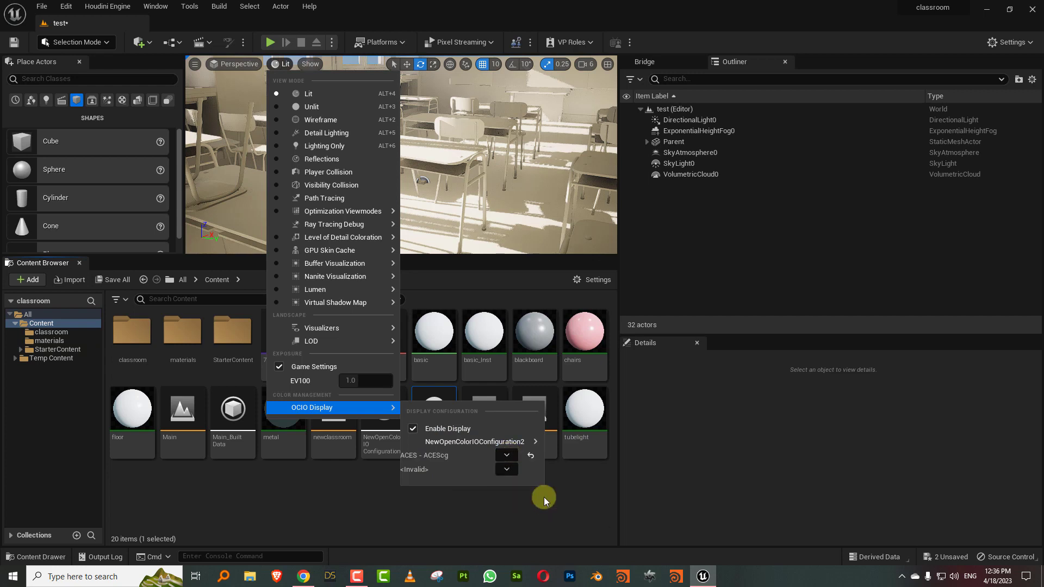
left_click(507, 470)
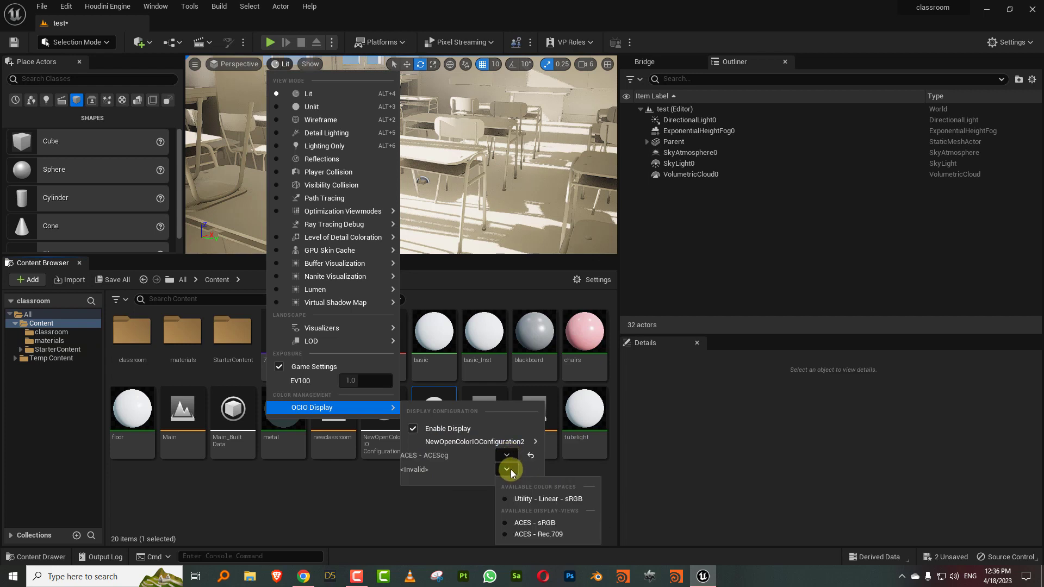
left_click(522, 522)
left_click(464, 155)
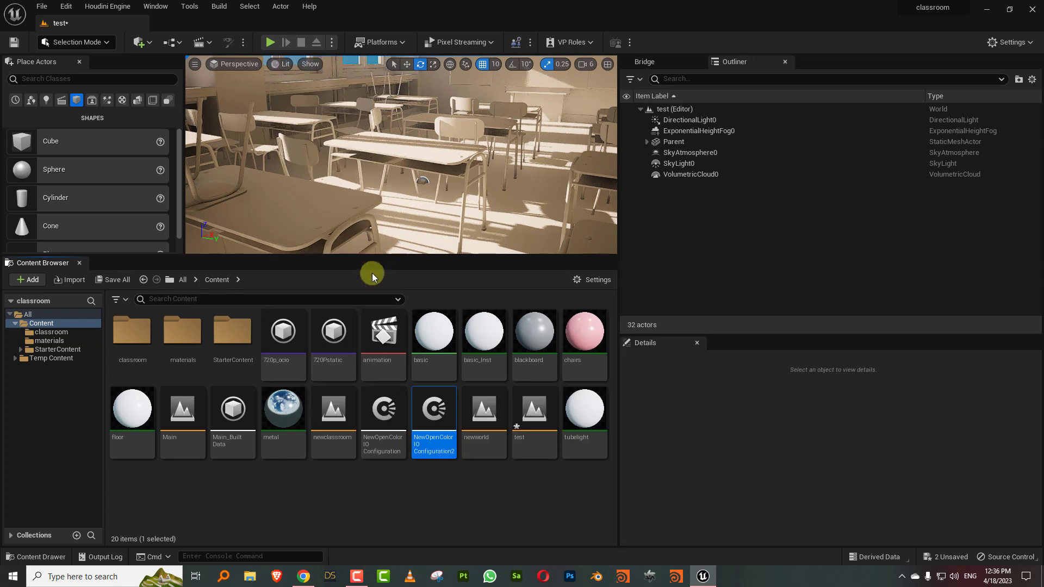
Enlarge the viewport, compare the classroom with the OCIO display disabled and enabled, and look around the lit room.
left_click_drag(382, 260, 392, 344)
left_click(283, 63)
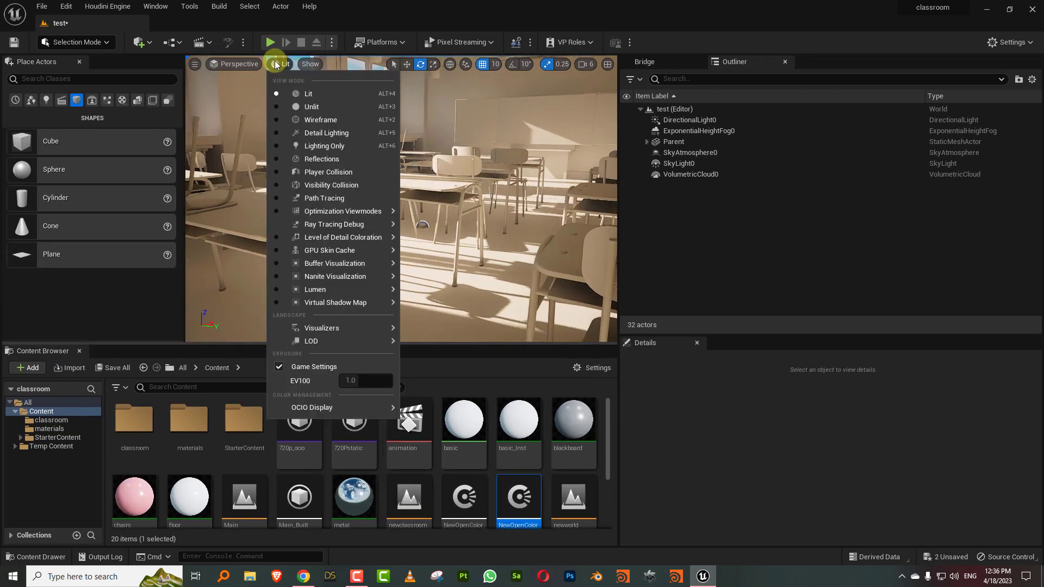
mouse_move(314, 407)
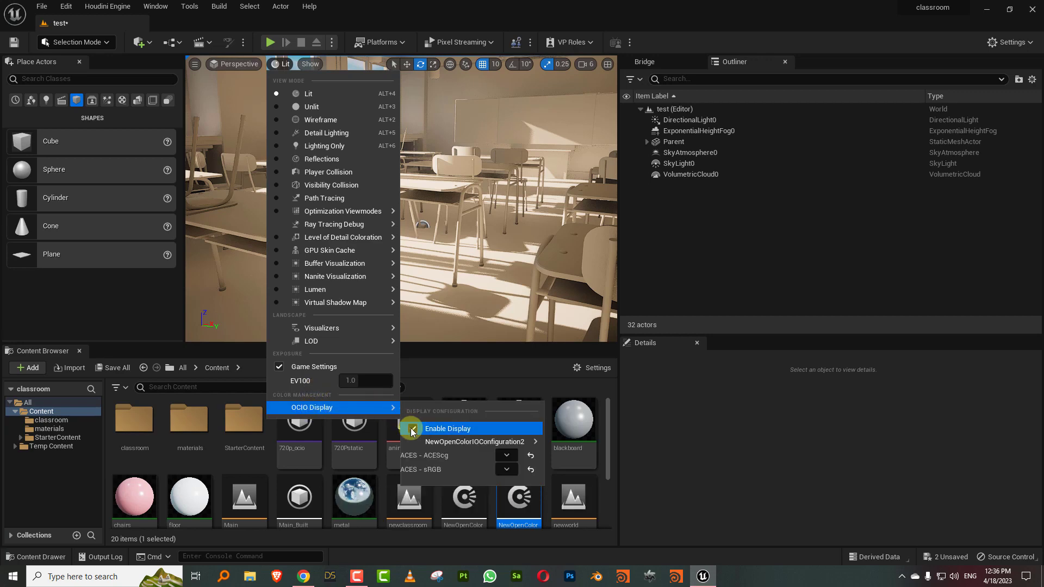
left_click(412, 430)
left_click(411, 429)
left_click(411, 429)
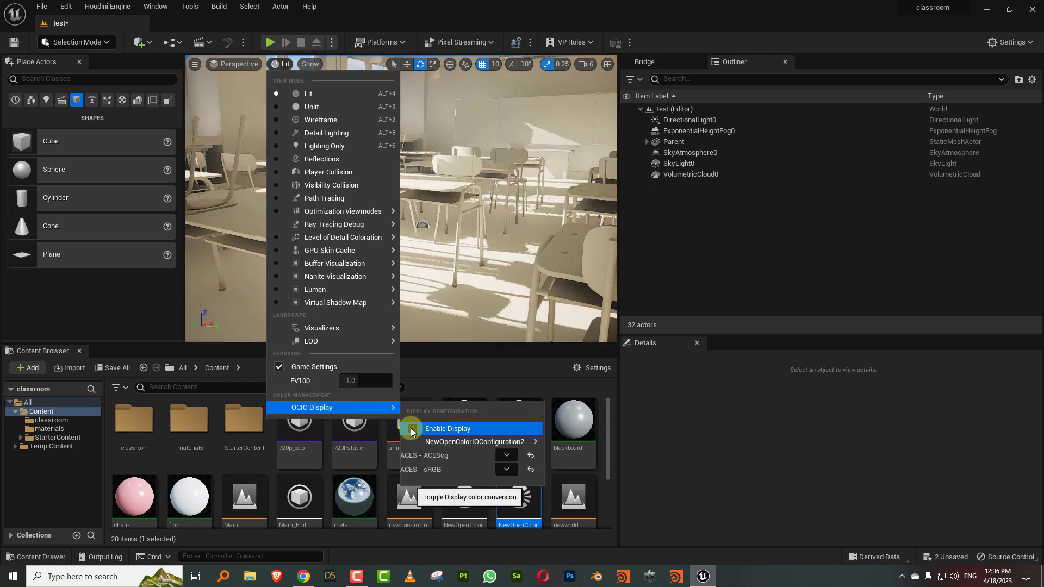
left_click(411, 430)
left_click(399, 263)
left_click_drag(399, 263, 467, 249)
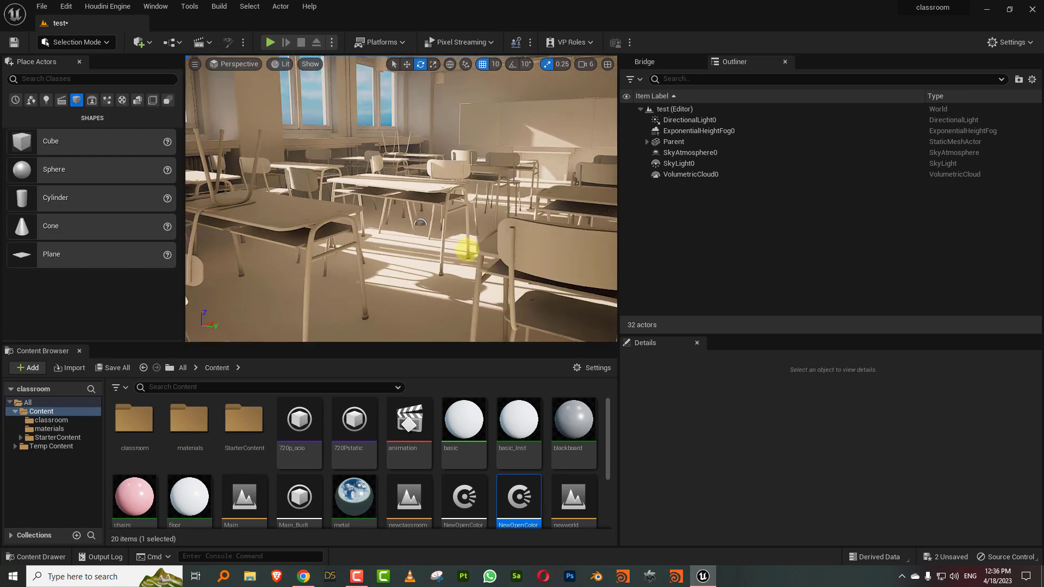
left_click_drag(475, 227, 482, 259)
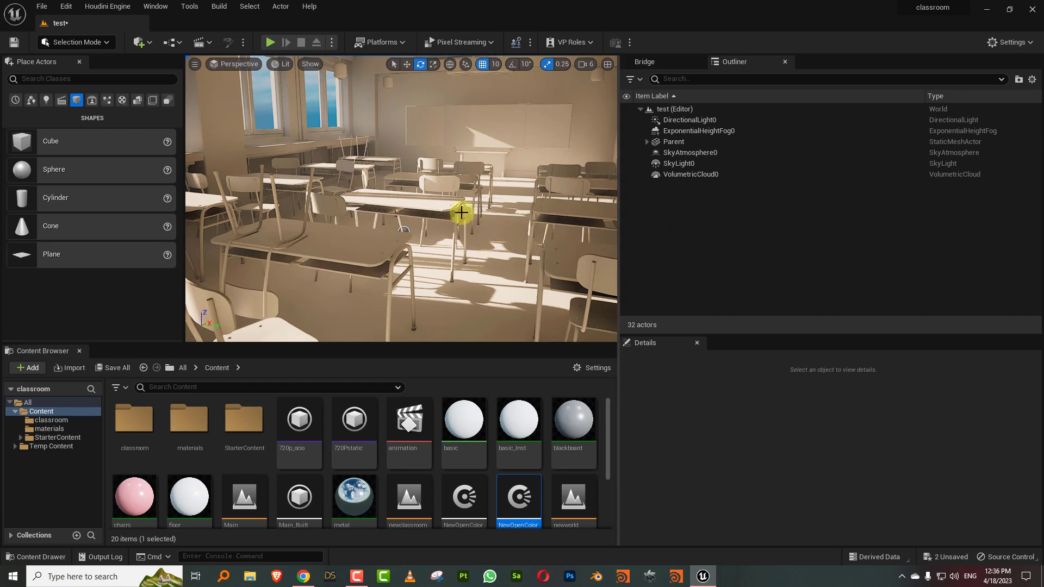
mouse_move(478, 201)
left_mouse_down()
mouse_move(466, 205)
mouse_move(491, 205)
mouse_move(475, 205)
left_mouse_up()
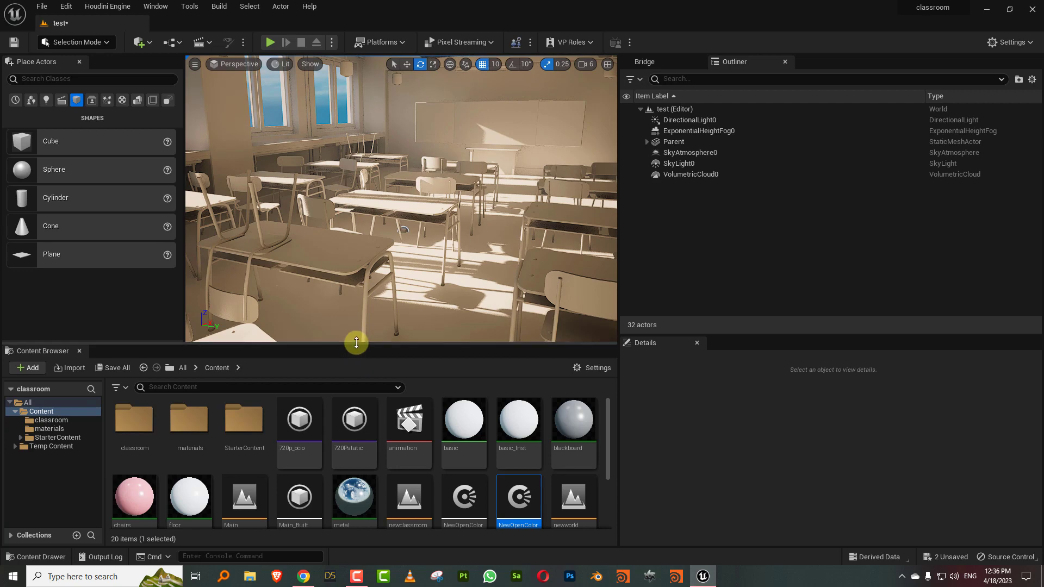
left_click_drag(356, 342, 352, 221)
scroll(330, 445, "down", 2, "ctrl")
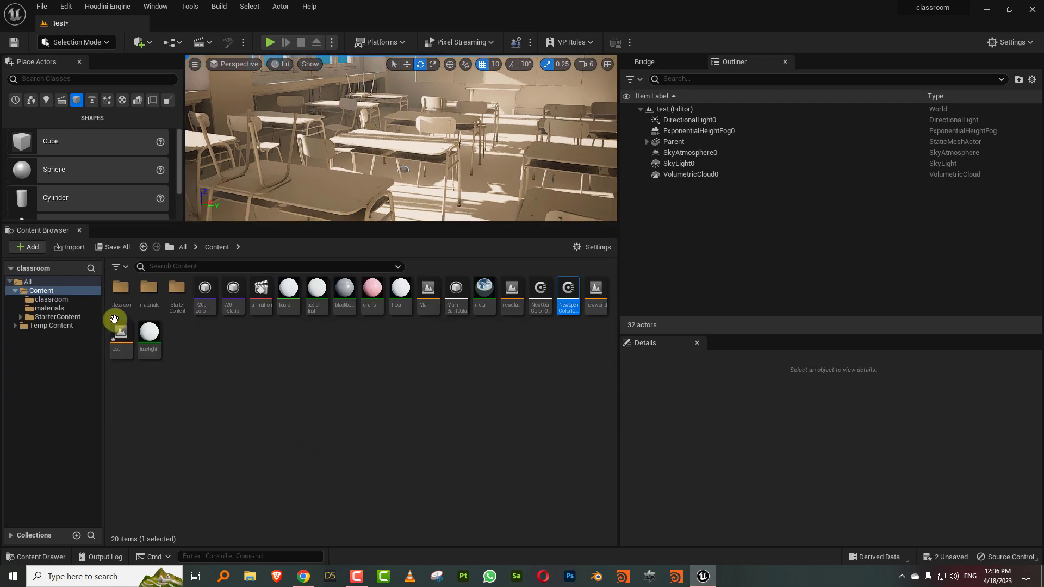
right_click(707, 217)
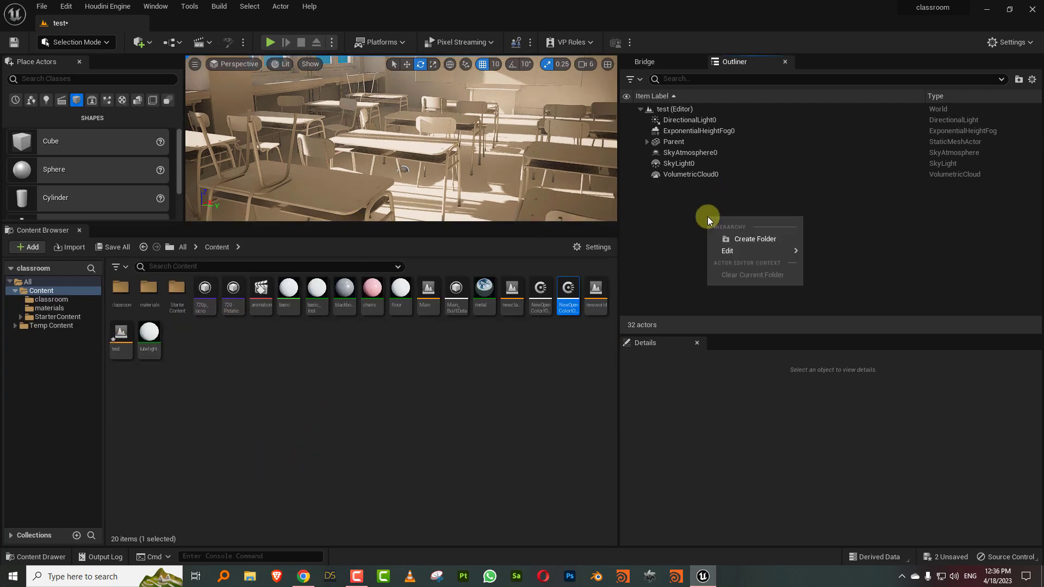
left_click(671, 231)
left_click_drag(188, 223, 184, 307)
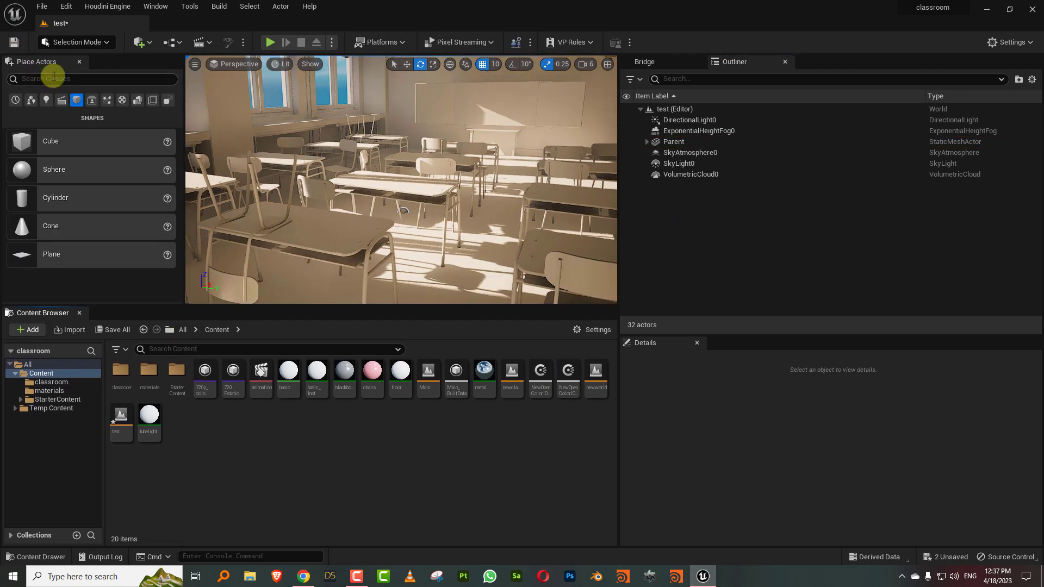
left_click(149, 43)
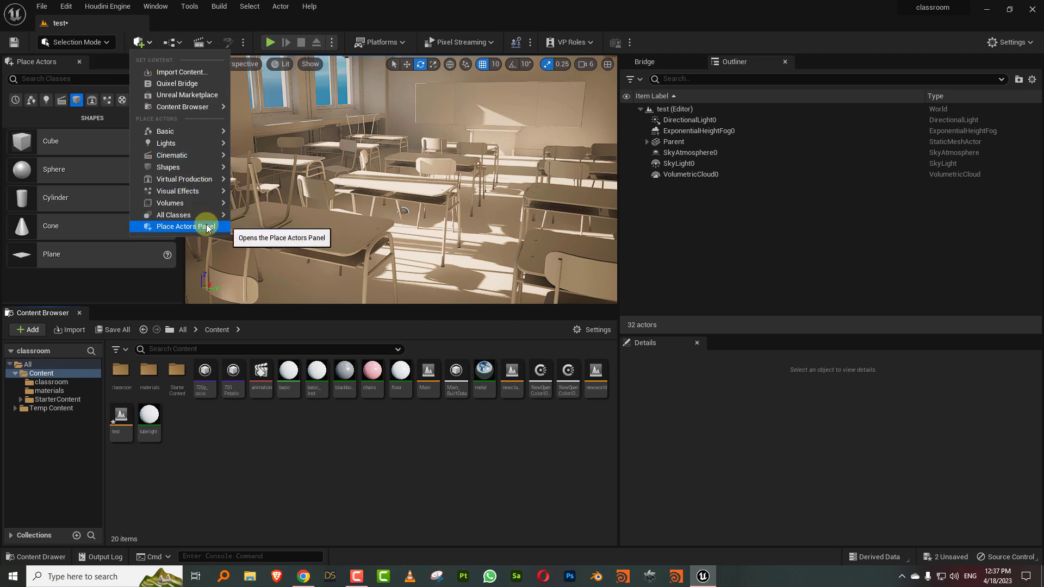
mouse_move(209, 216)
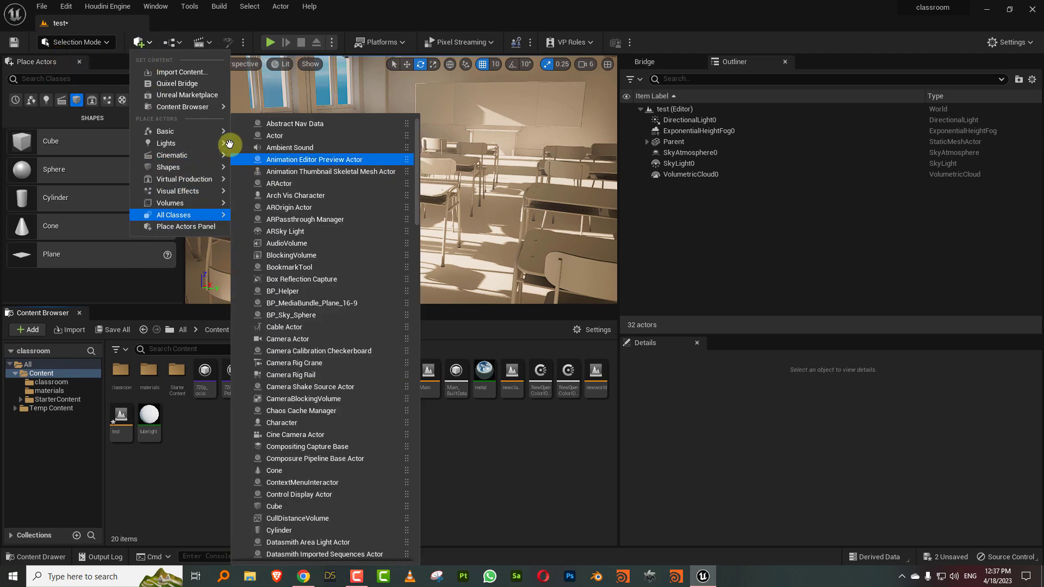
mouse_move(228, 144)
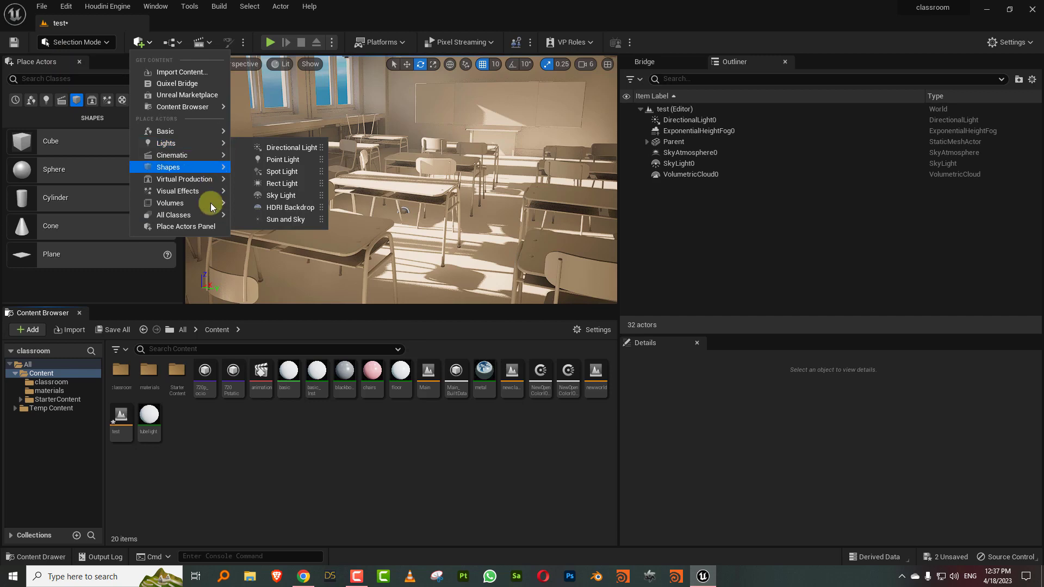
left_click(41, 79)
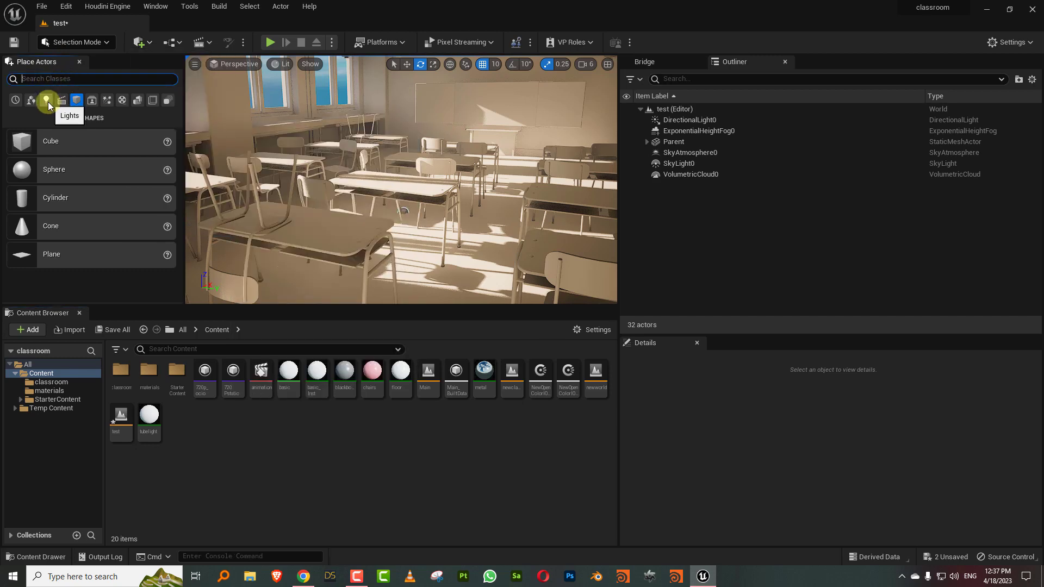
Place a Rect Light in the classroom and move it outside the window wall to about Y -2260.
left_click(46, 101)
left_click_drag(81, 228, 481, 248)
key("w")
left_click_drag(488, 226, 434, 12)
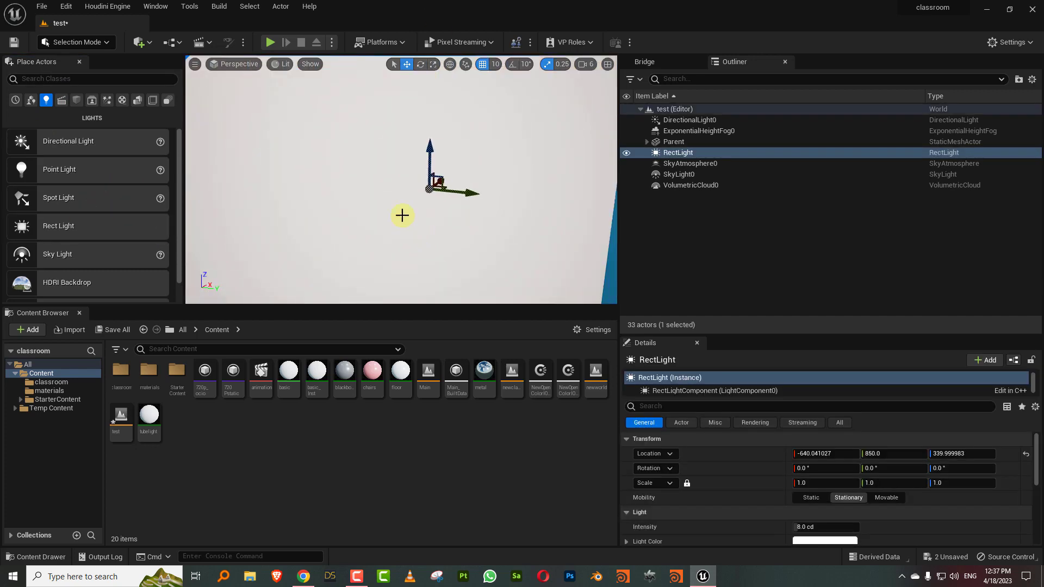
left_click_drag(401, 214, 466, 164, "alt")
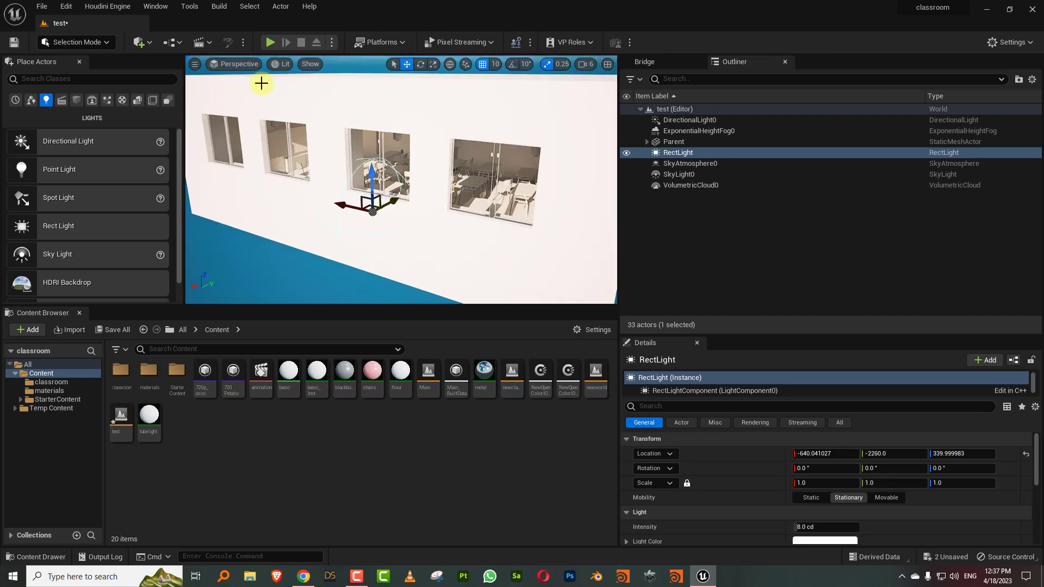
Display the viewport in Wireframe and move the Rect Light to a window at about X -2840, Y -2440, Z 1300.
left_click(275, 64)
left_click(292, 115)
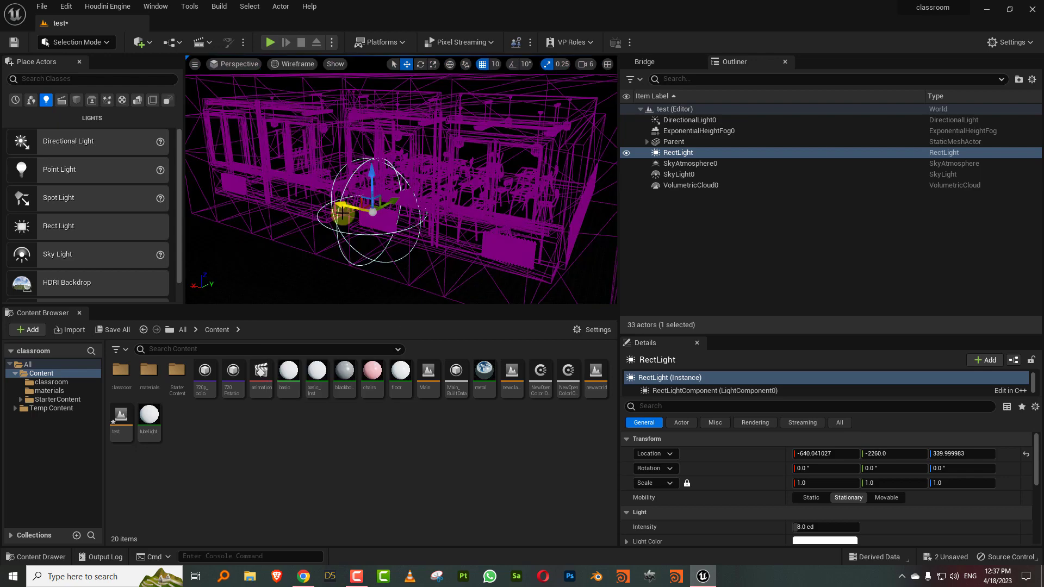
left_click_drag(392, 202, 416, 172)
left_click_drag(441, 205, 418, 195)
Reselect the Rect Light and rename it Windowlight.
left_click(423, 205)
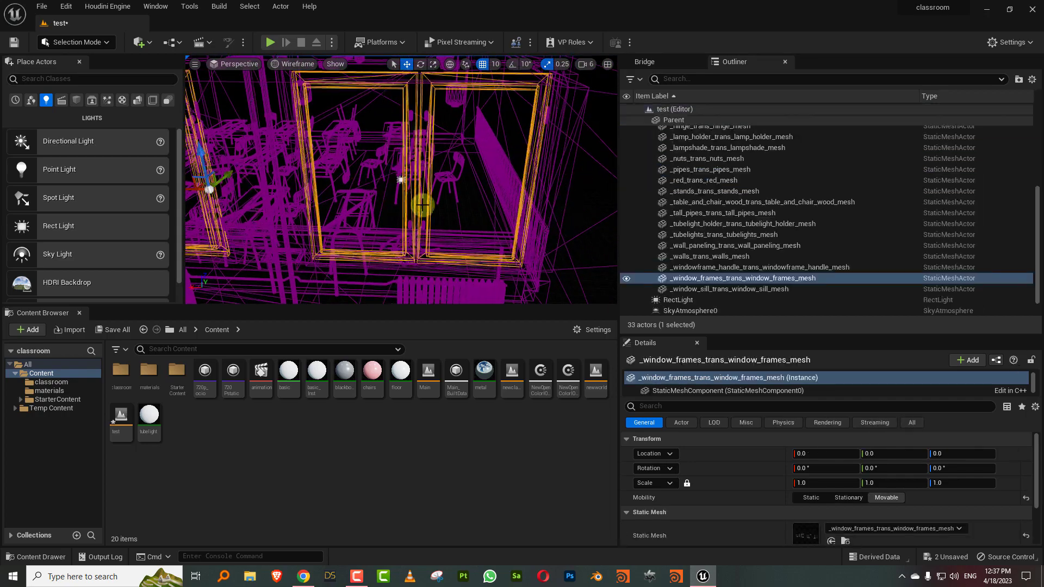
scroll(734, 269, "down", 1)
left_click(679, 278)
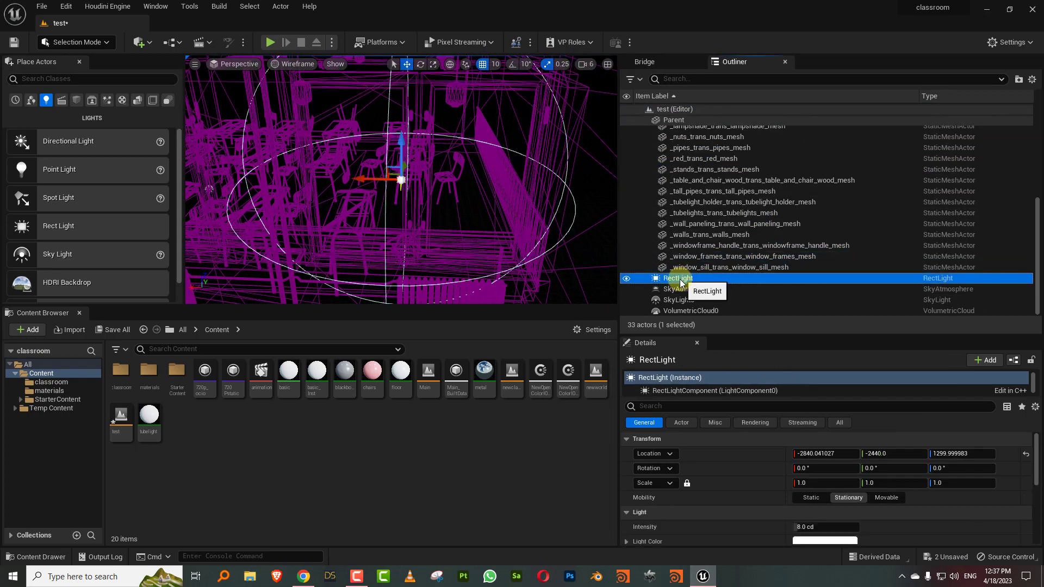
key("F2")
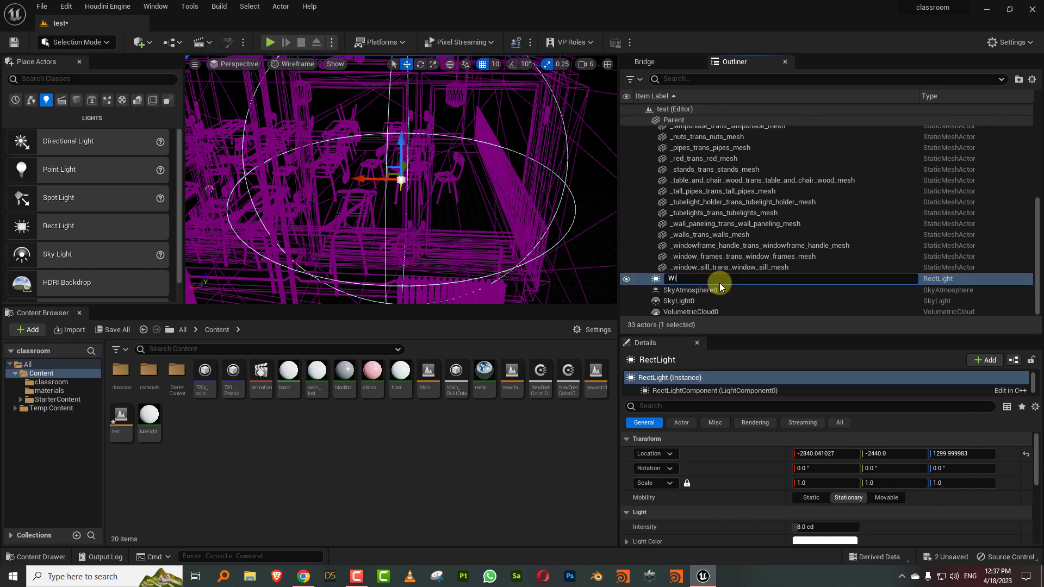
key("Return")
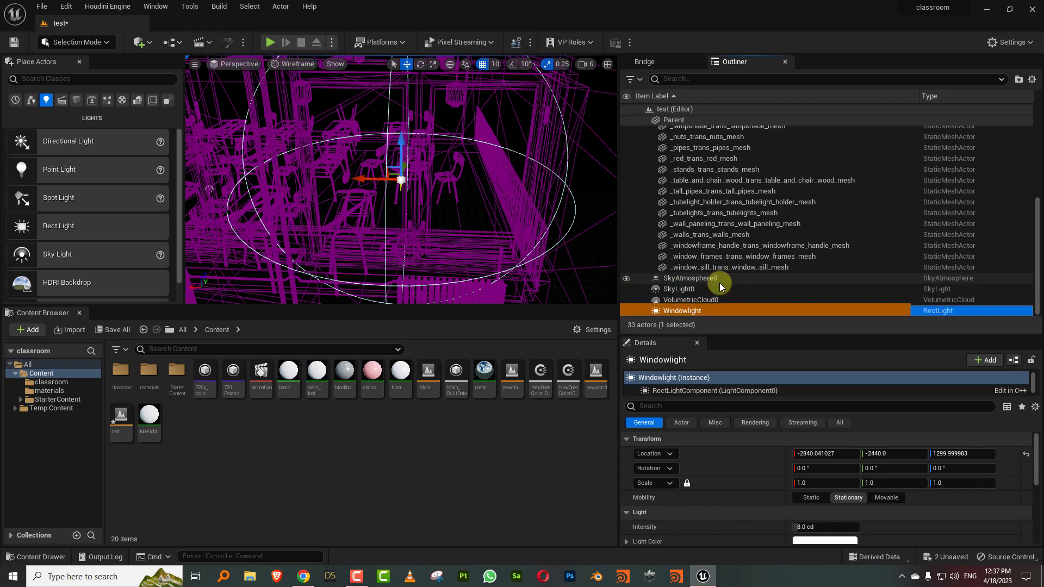
Move Windowlight to about X -2960, Y -2770, Z 1370 and rotate it 90° about Z using 90° rotation snapping.
left_click_drag(413, 170, 383, 174, "shift")
key("e")
right_click_drag(415, 201, 614, 135)
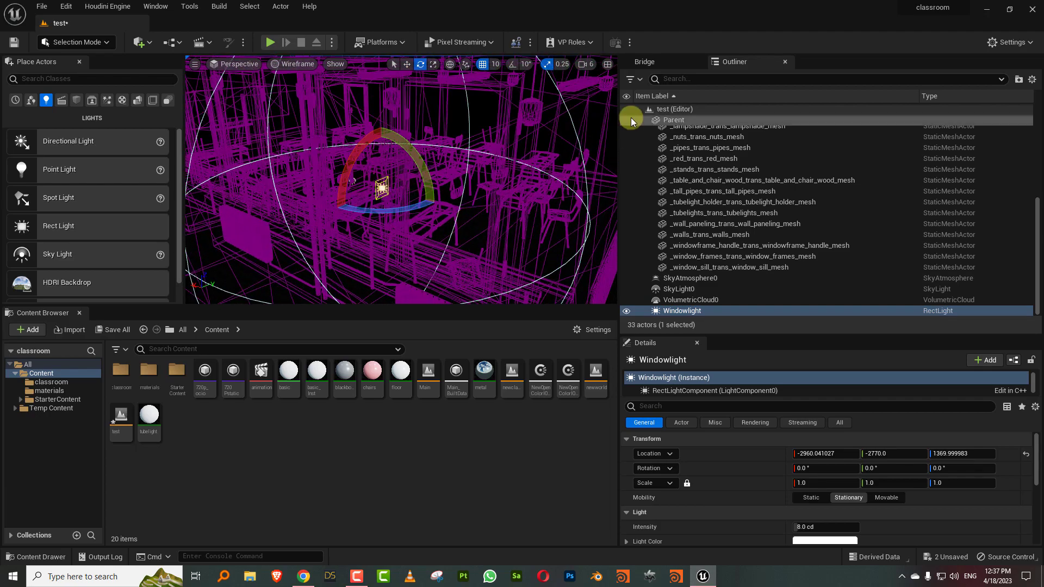
left_click(526, 64)
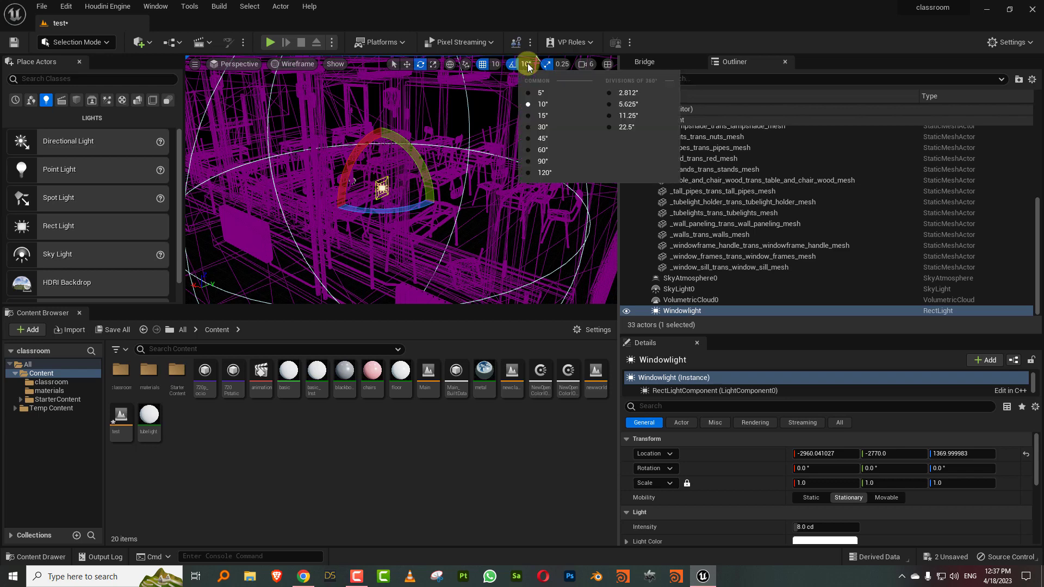
left_click(543, 161)
left_click_drag(386, 212, 216, 207)
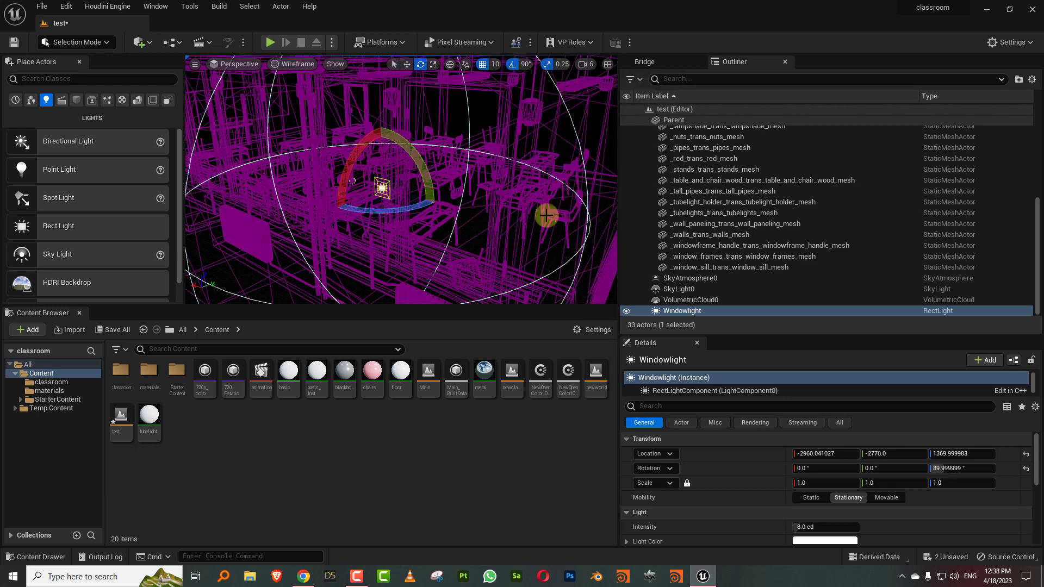
left_click(511, 65)
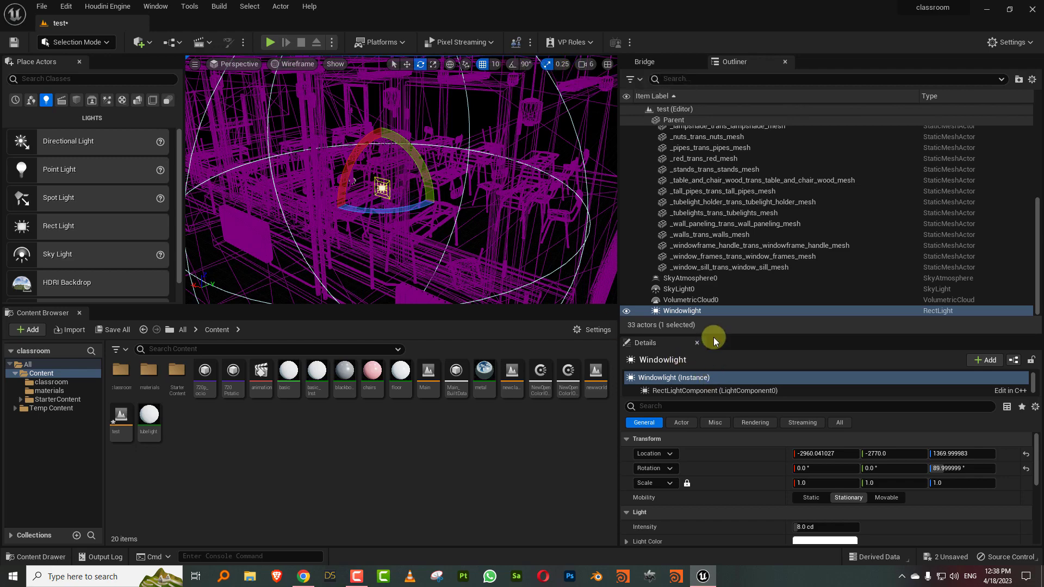
In Lit view, size Windowlight to cover the window with source width about 1050 and source height about 1016, positioned at Z 1390.
left_click_drag(713, 337, 712, 137)
left_click_drag(401, 233, 458, 216)
left_click(289, 65)
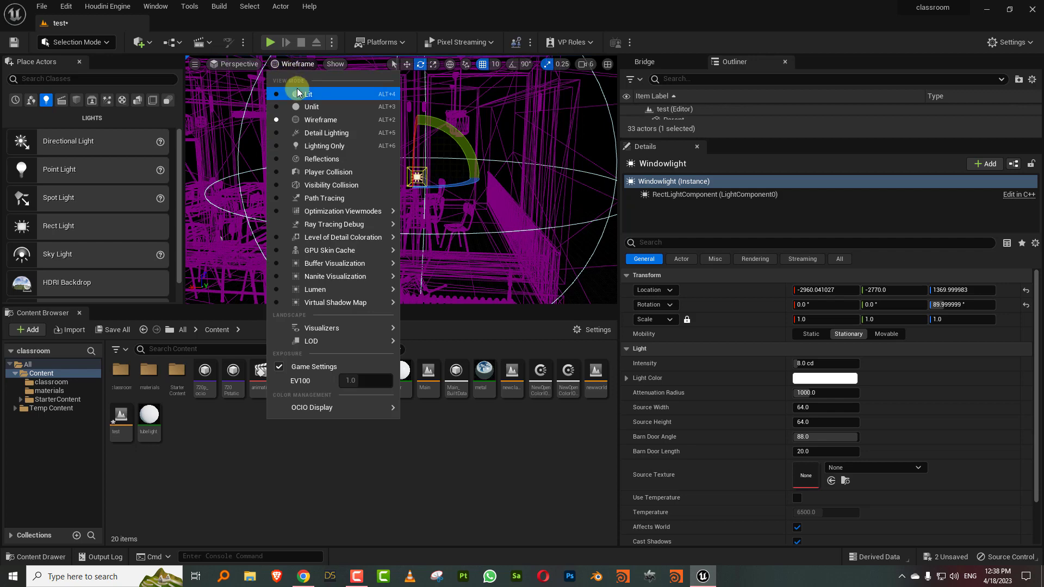
left_click(297, 88)
key("w")
left_click_drag(417, 148, 417, 130)
left_click_drag(821, 416, 962, 400)
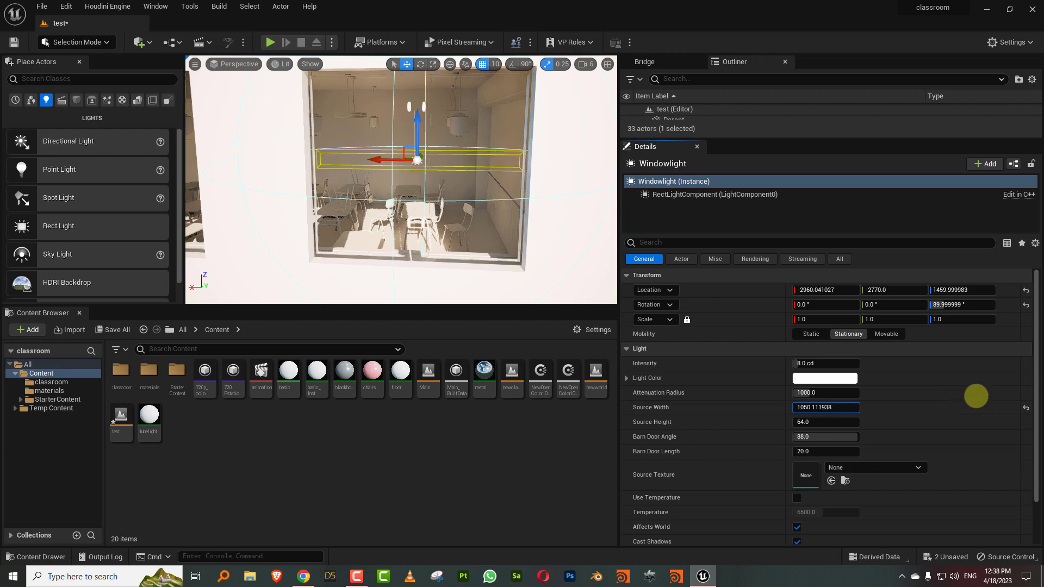
left_click_drag(799, 422, 924, 422)
left_click_drag(416, 137, 354, 185)
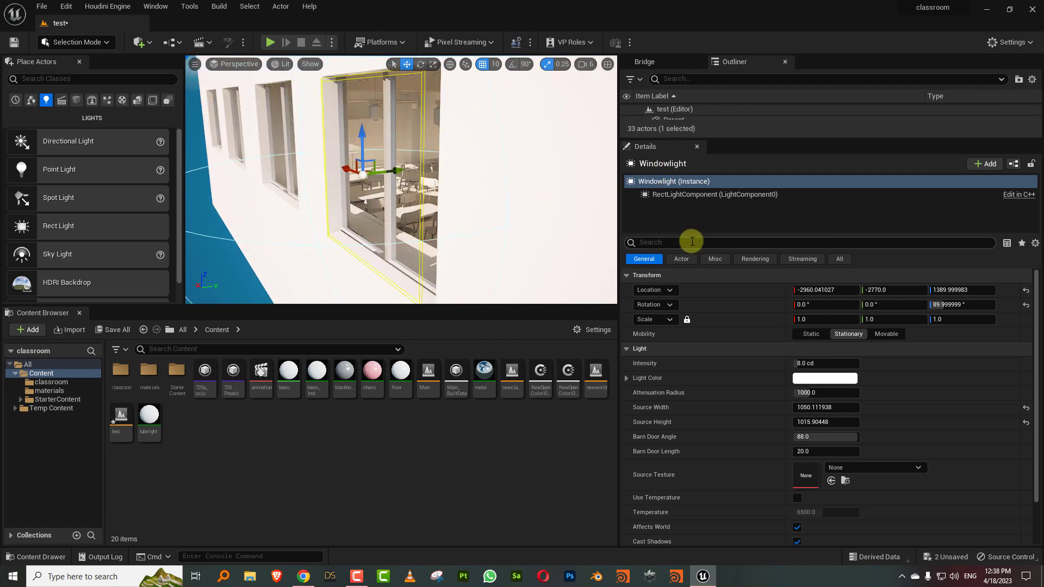
Collapse the Parent group in the Outliner and hide DirectionalLight0 and SkyLight0.
left_click_drag(689, 139, 699, 302)
scroll(644, 122, "up", 5)
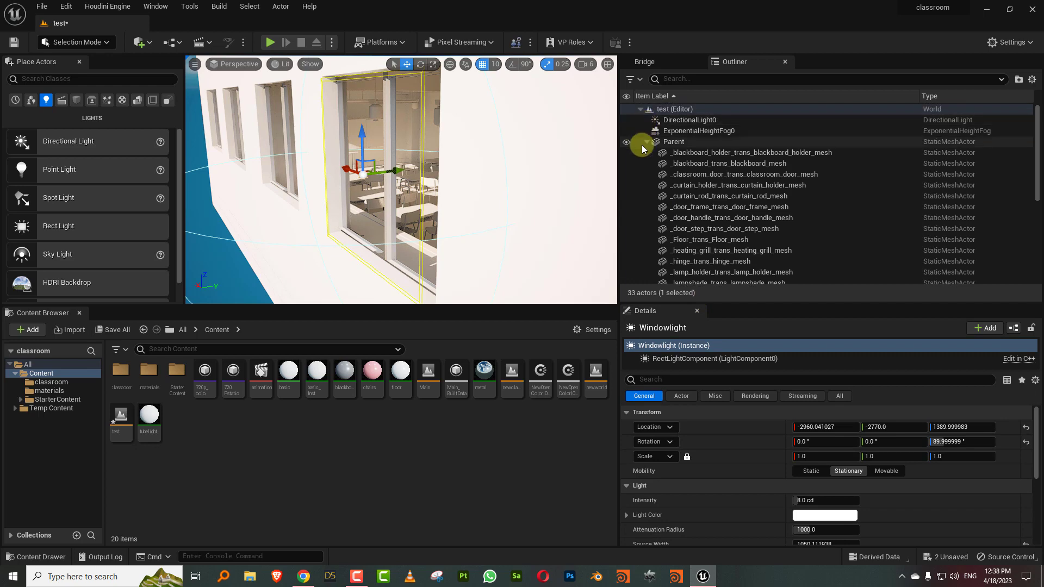
left_click(645, 142)
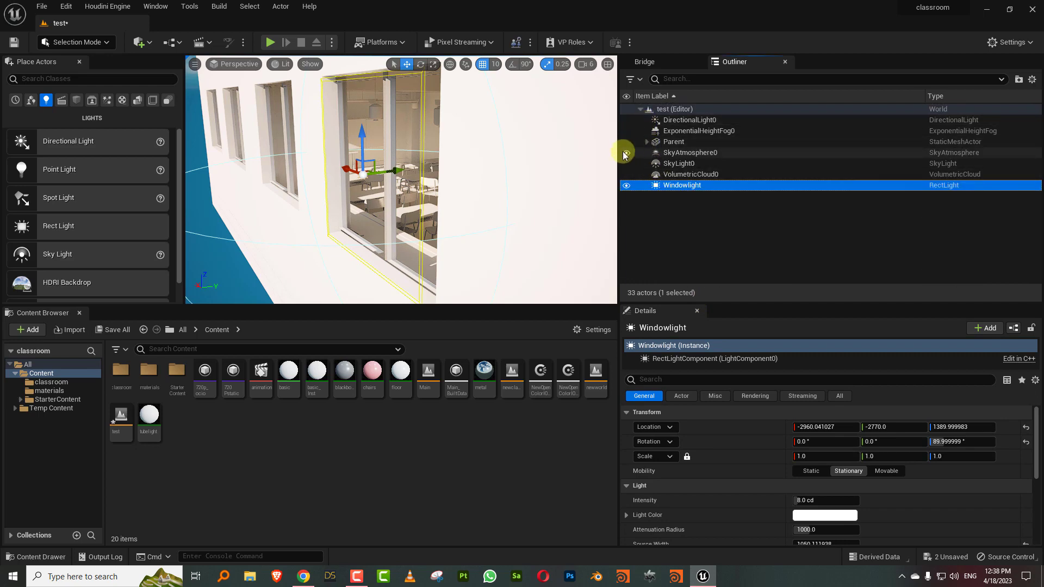
left_click(626, 120)
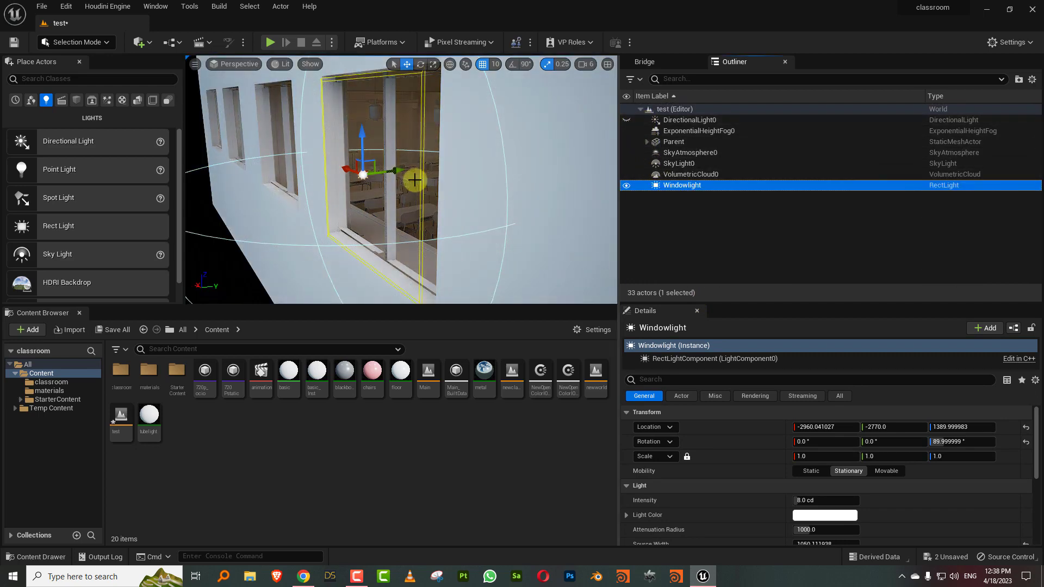
key("f")
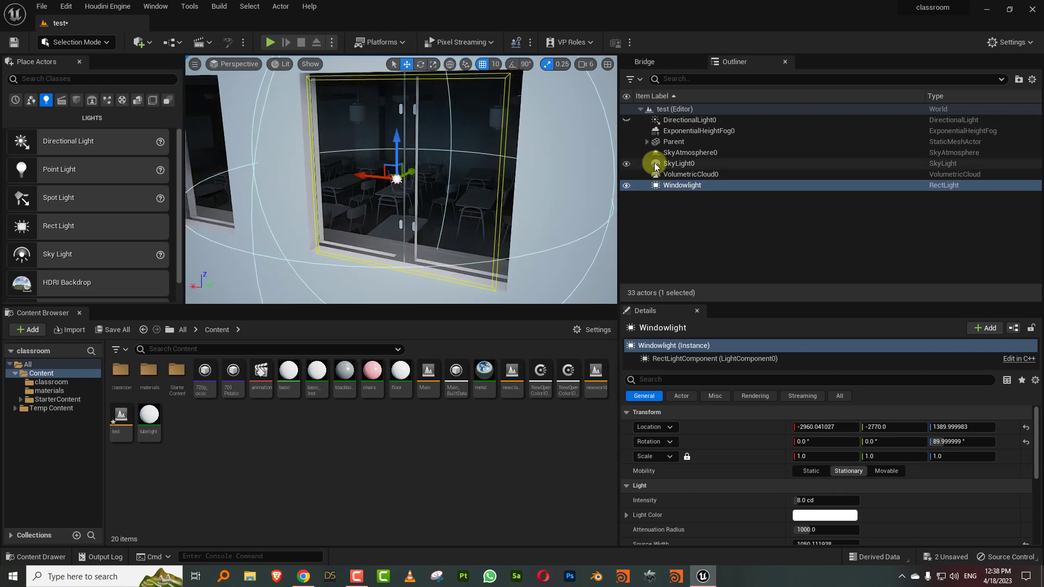
left_click(626, 163)
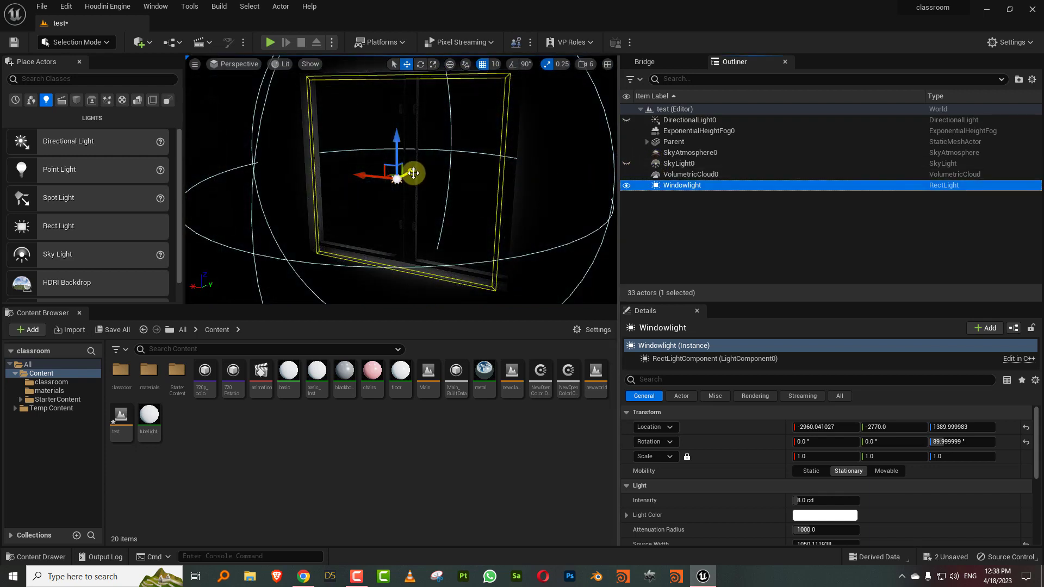
Move Windowlight to Y -2750 and display the whole classroom in Wireframe.
left_click_drag(414, 173, 437, 202)
scroll(438, 202, "down", 5)
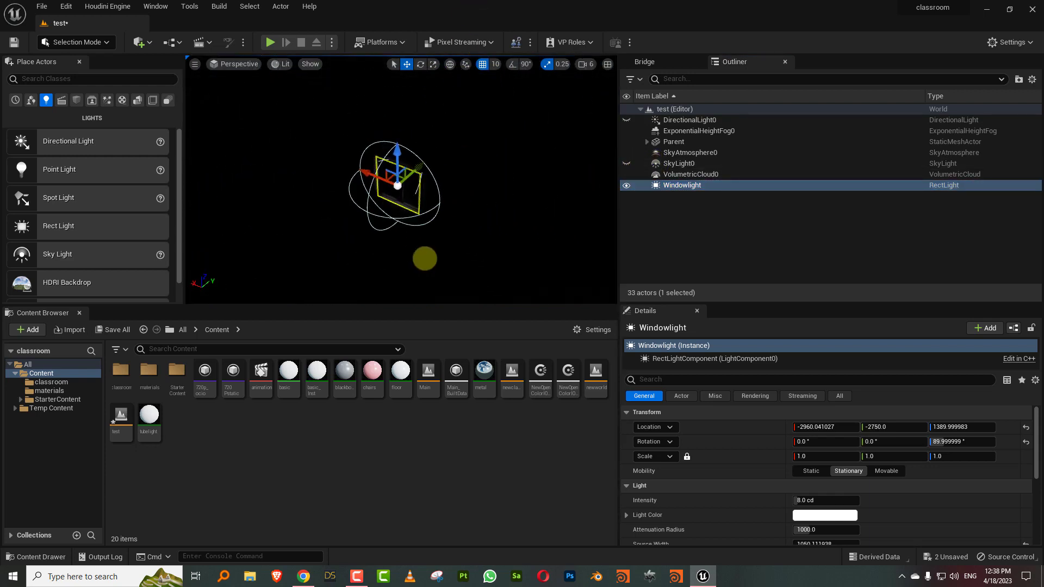
left_click_drag(424, 258, 452, 164, "alt")
left_click(277, 65)
left_click(290, 118)
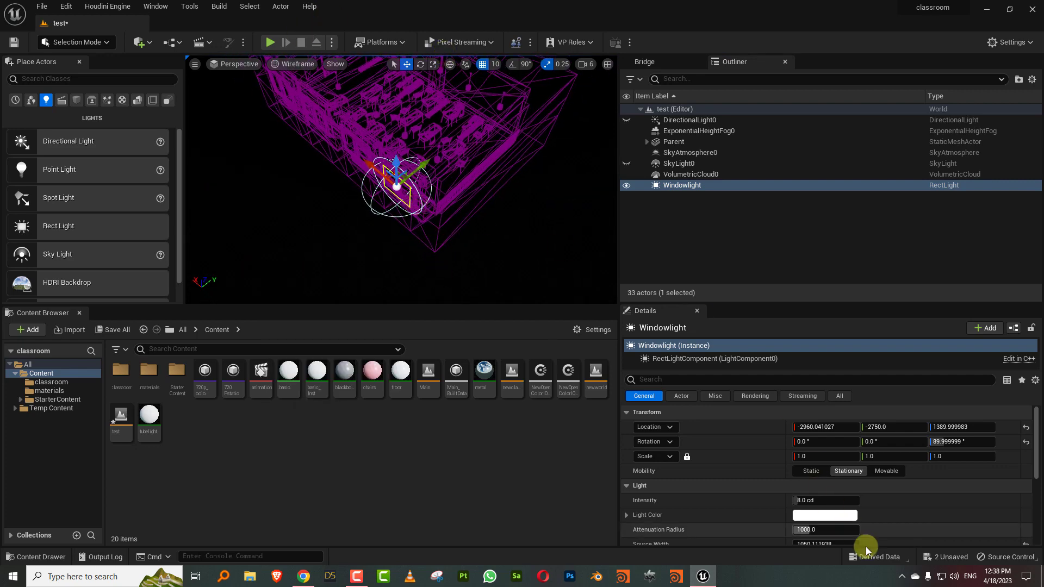
Set Windowlight's attenuation radius to 8000 so that its range covers the classroom.
left_click_drag(761, 308, 755, 174)
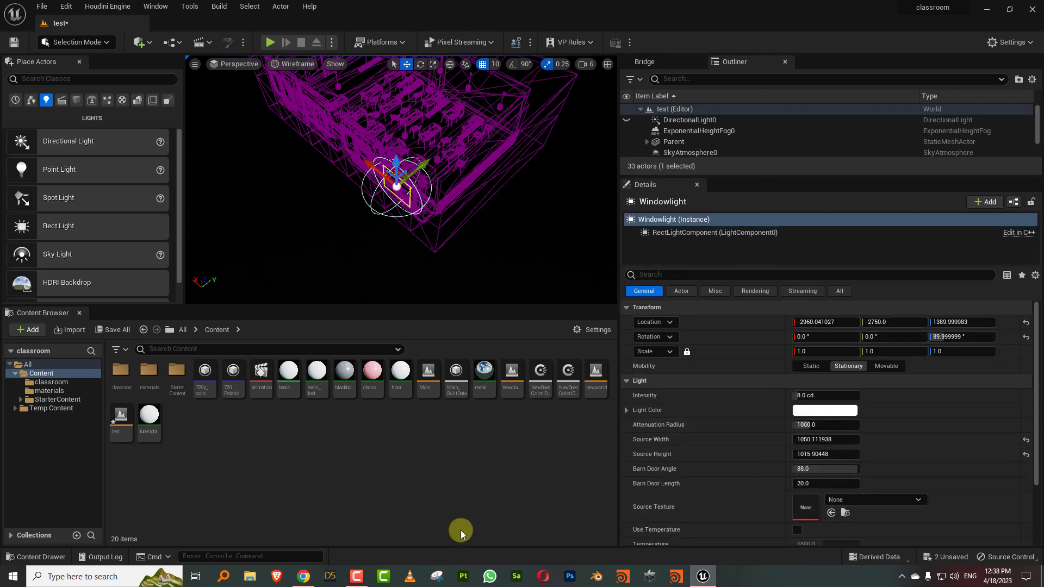
left_click_drag(812, 427, 838, 427)
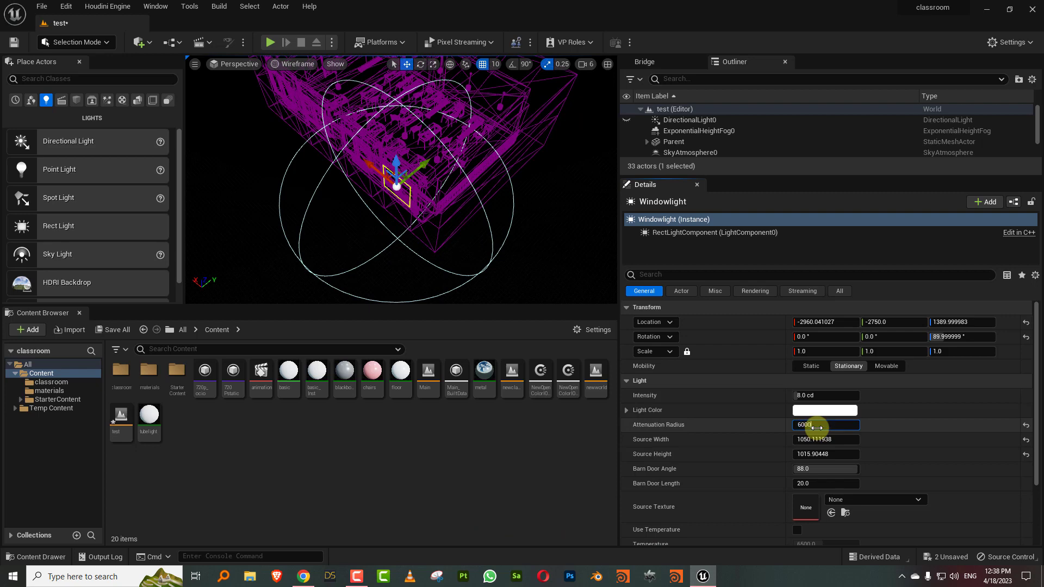
key("Return")
key("f")
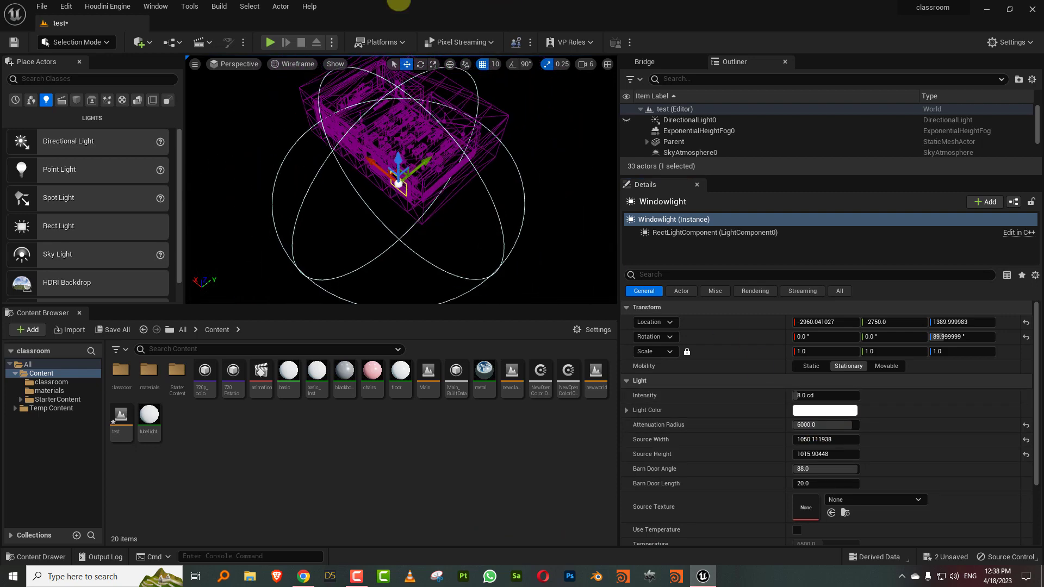
left_click_drag(399, 3, 804, 333, "alt")
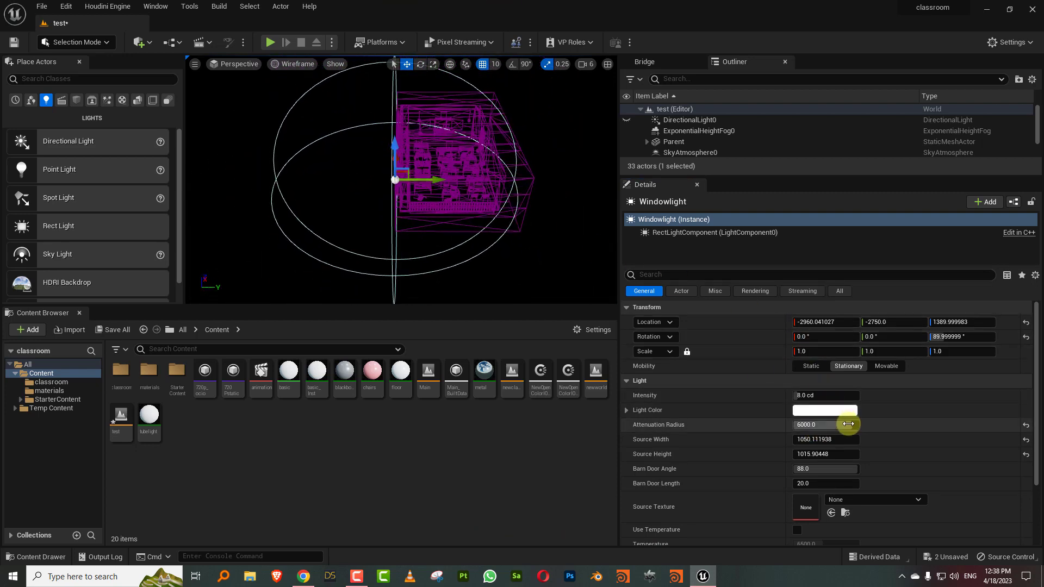
left_click_drag(849, 424, 849, 425)
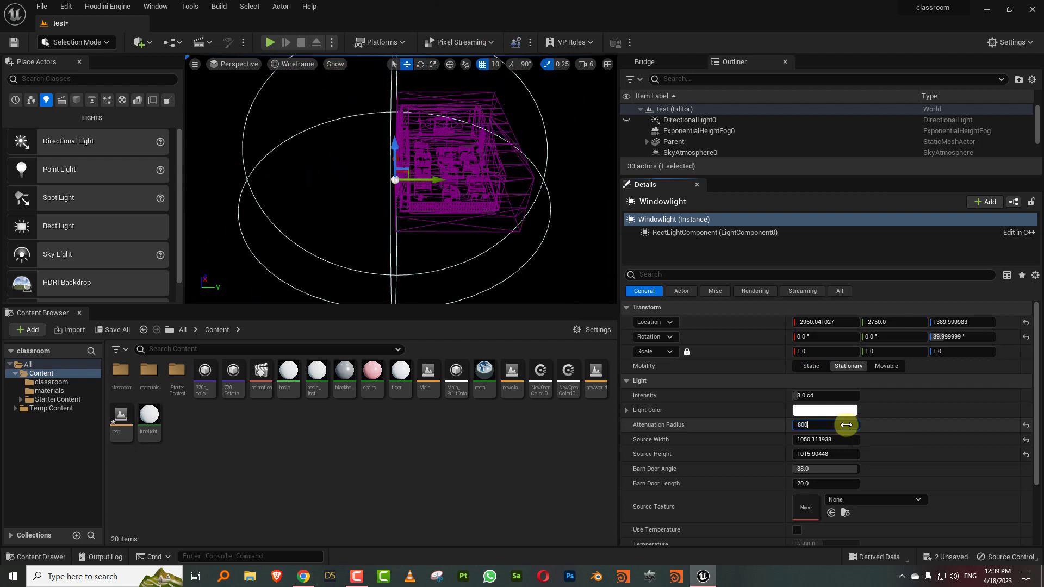
key("Return")
Duplicate Windowlight along the wall to place one rect light at each of the other three windows.
left_click_drag(457, 124, 387, 197, "alt")
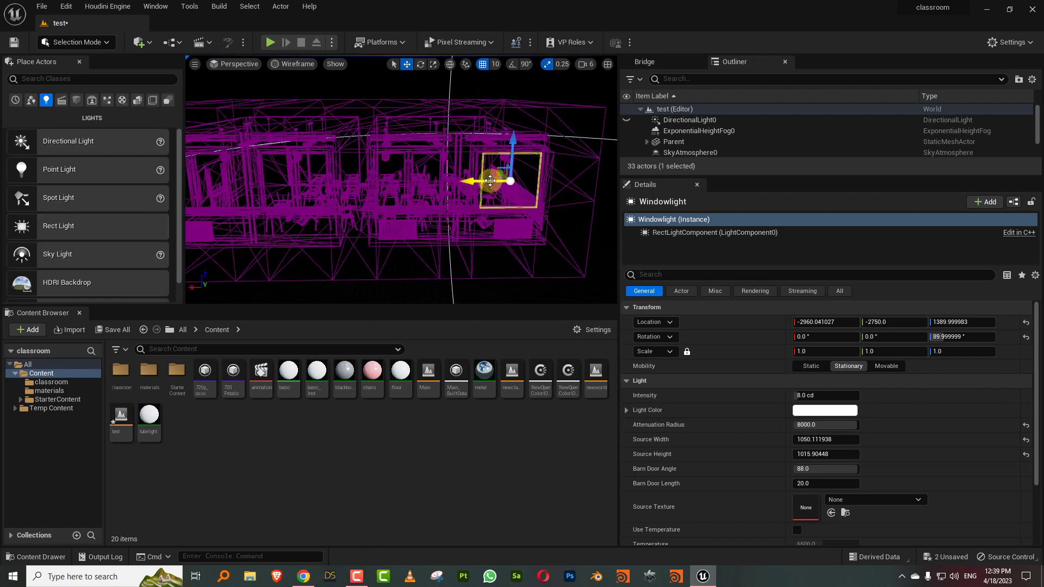
left_click_drag(490, 181, 228, 194, "alt")
Create an Outliner folder named lights and place all four window lights in it.
right_click(686, 242)
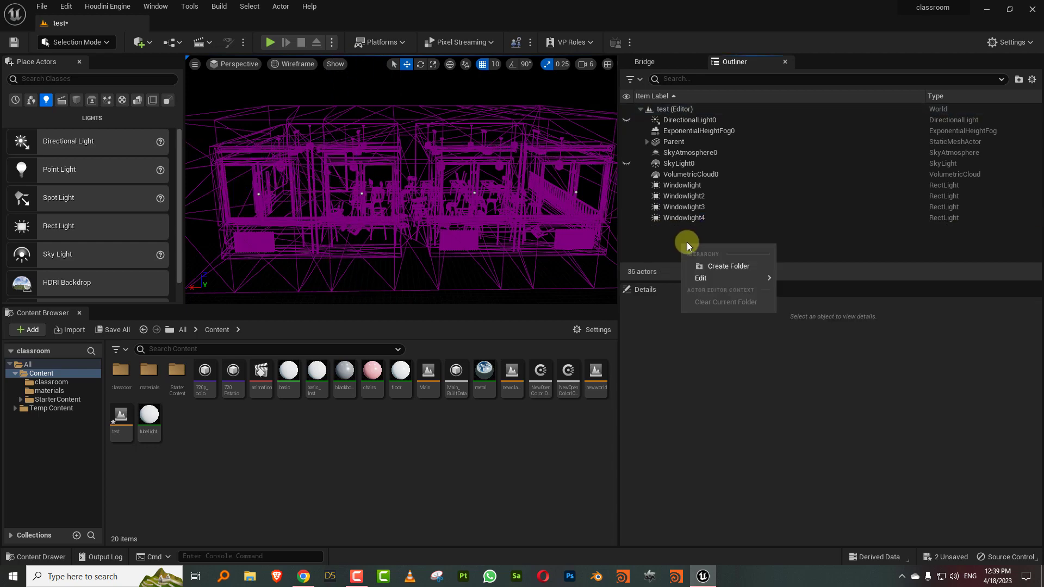
left_click(712, 266)
type("lights")
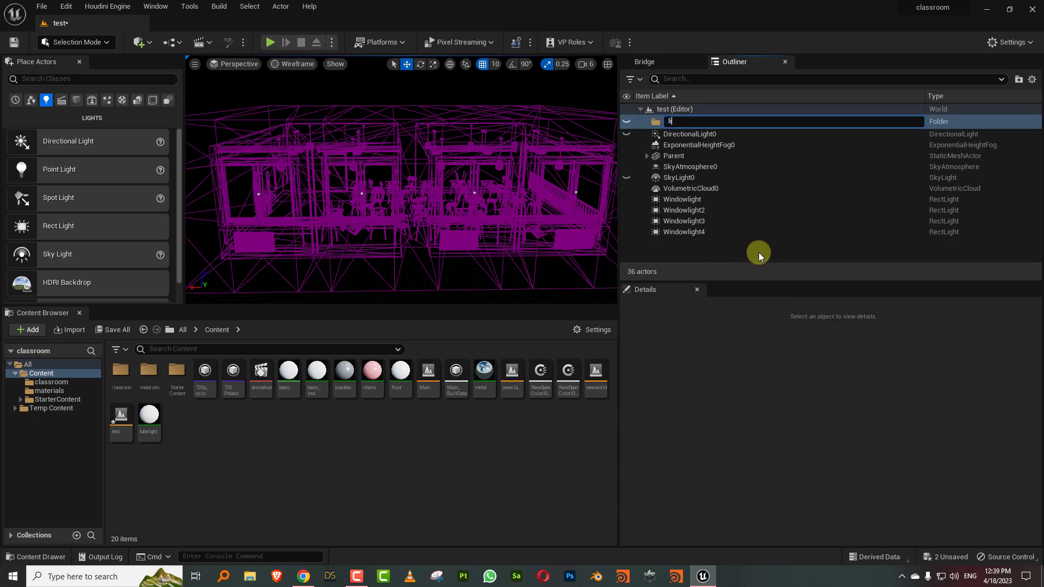
key("Return")
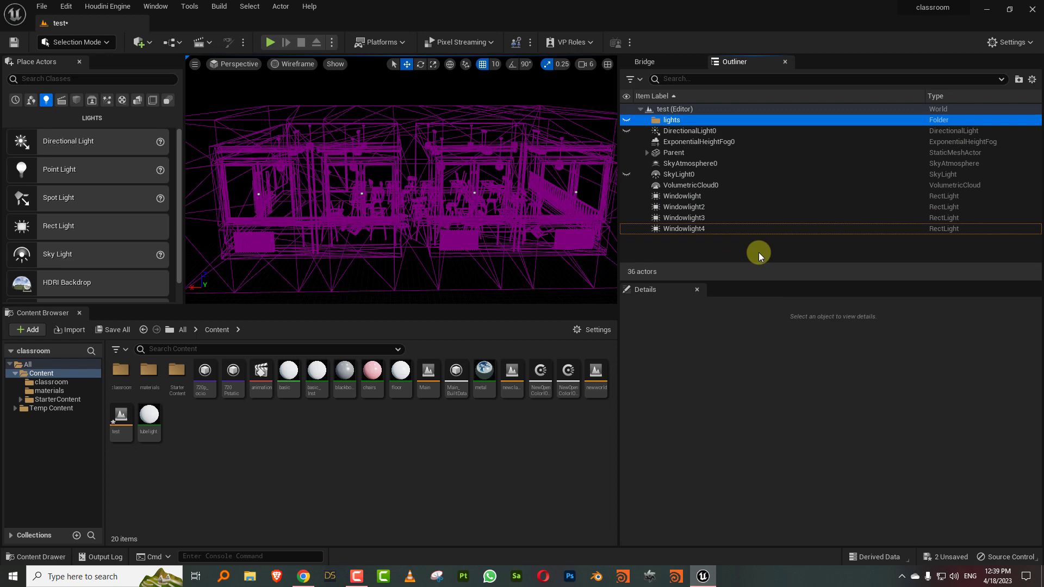
left_click(683, 196)
key("shift+Down")
key("shift+Down")
key("shift+Down")
left_click_drag(683, 201, 672, 120)
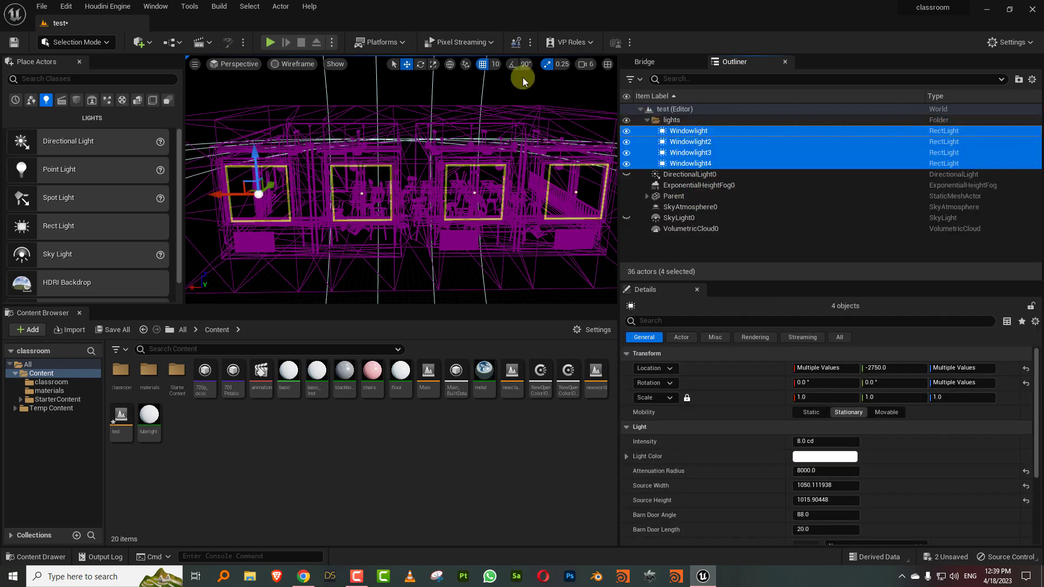
Display the viewport in Lit mode and view the window lights from inside the classroom.
left_click(293, 64)
left_click(301, 97)
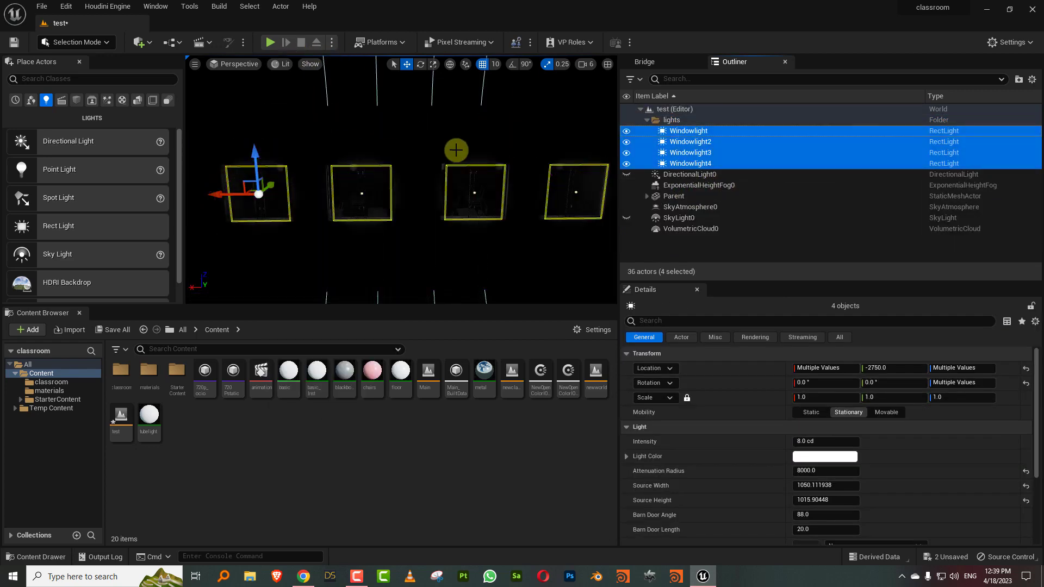
right_click_drag(466, 149, 184, 125)
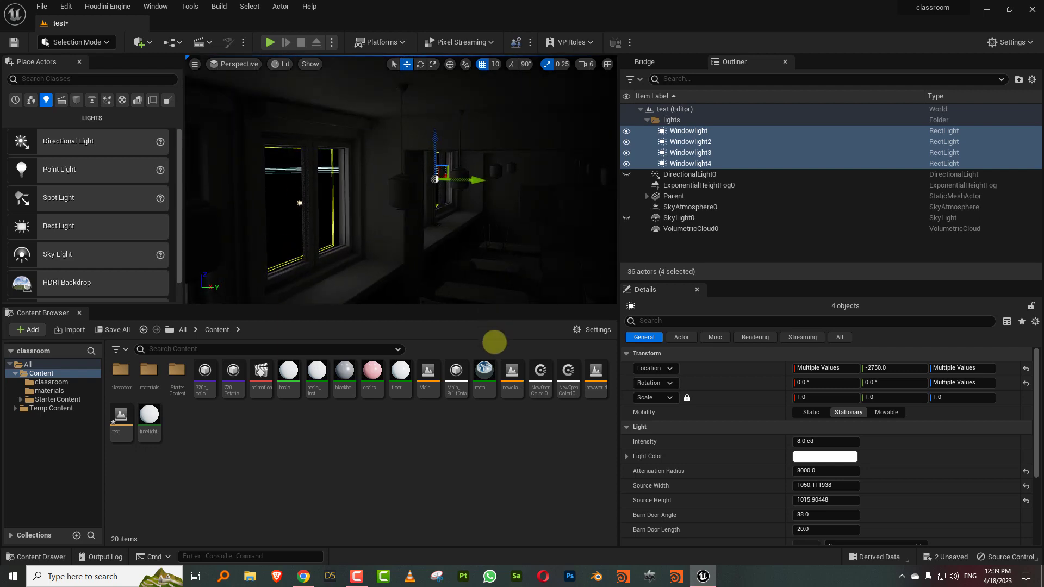
right_click_drag(435, 229, 694, 320)
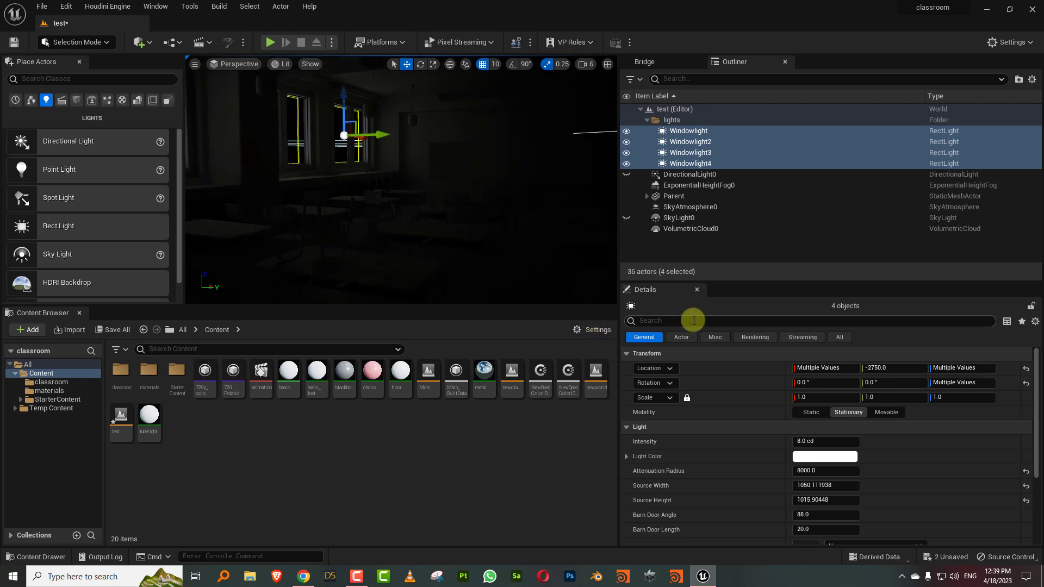
Enable Cast Ray Traced Shadows for the four window lights and set their ray tracing Samples Per Pixel to 6.
left_click_drag(699, 280, 707, 220)
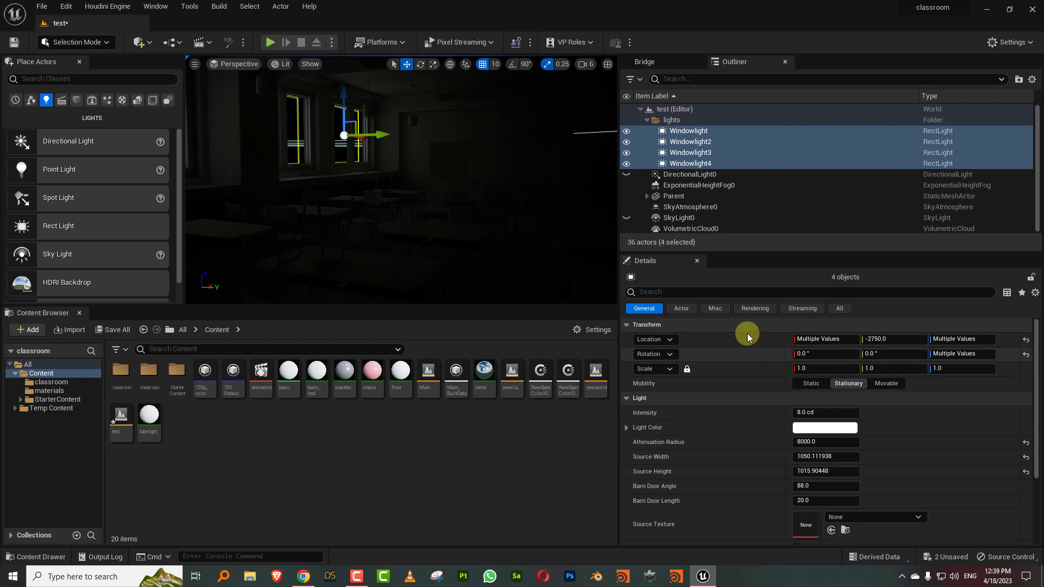
left_click(656, 292)
type("ray")
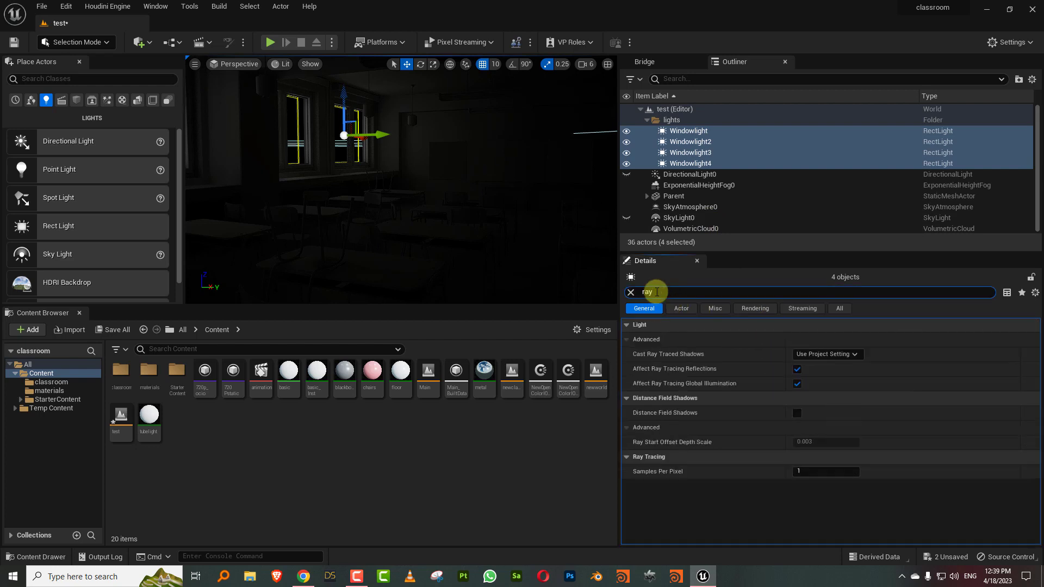
left_click(851, 355)
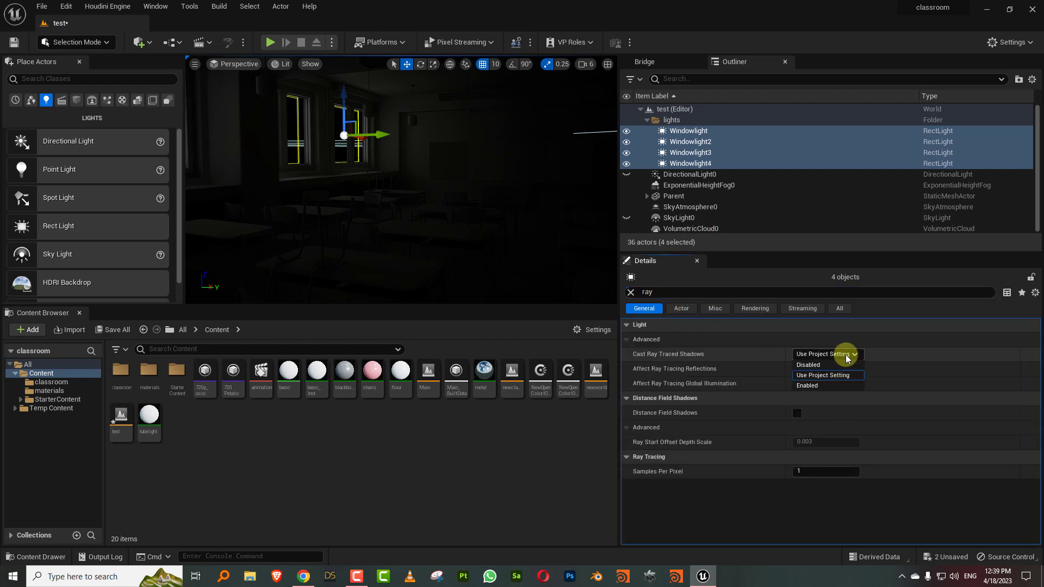
left_click(840, 387)
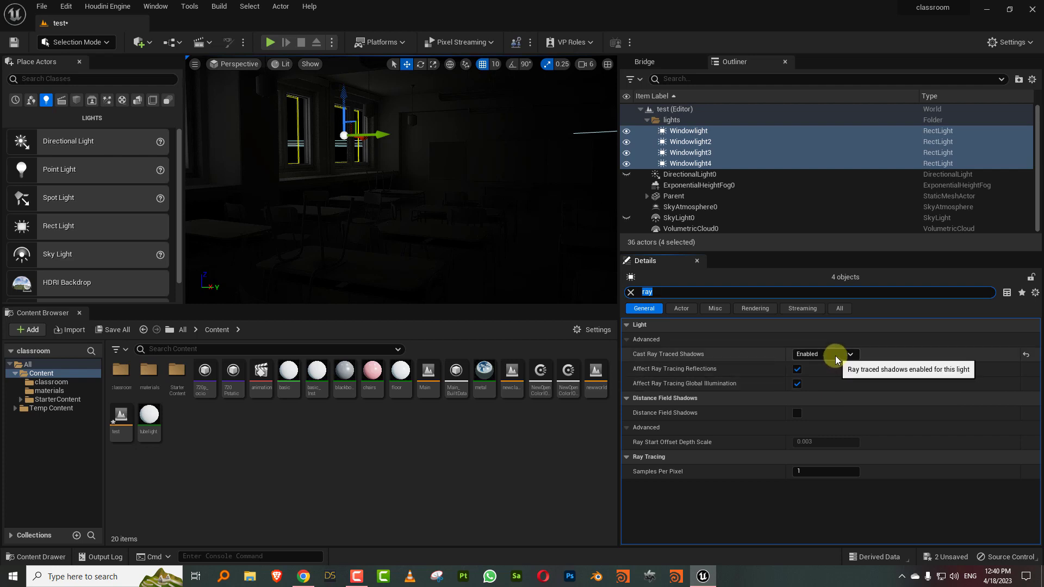
left_click(815, 470)
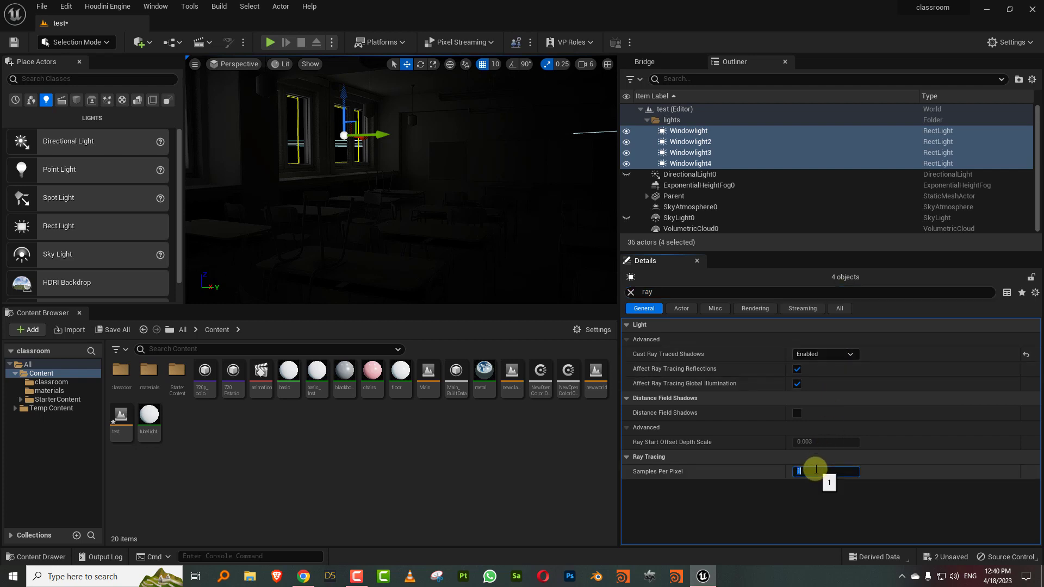
left_click(456, 435)
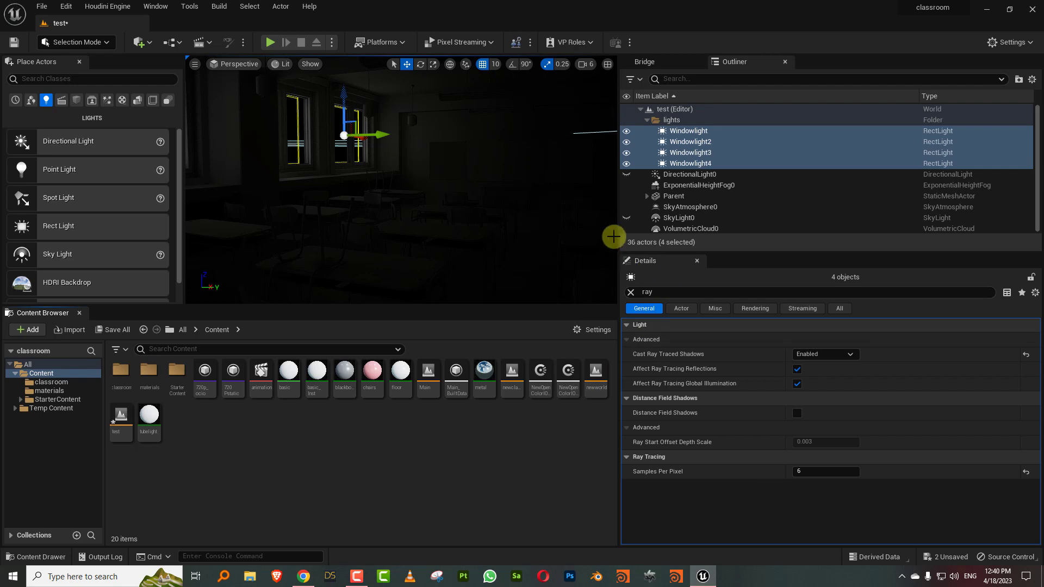
mouse_move(618, 230)
left_mouse_down()
mouse_move(653, 231)
mouse_move(613, 244)
left_mouse_up()
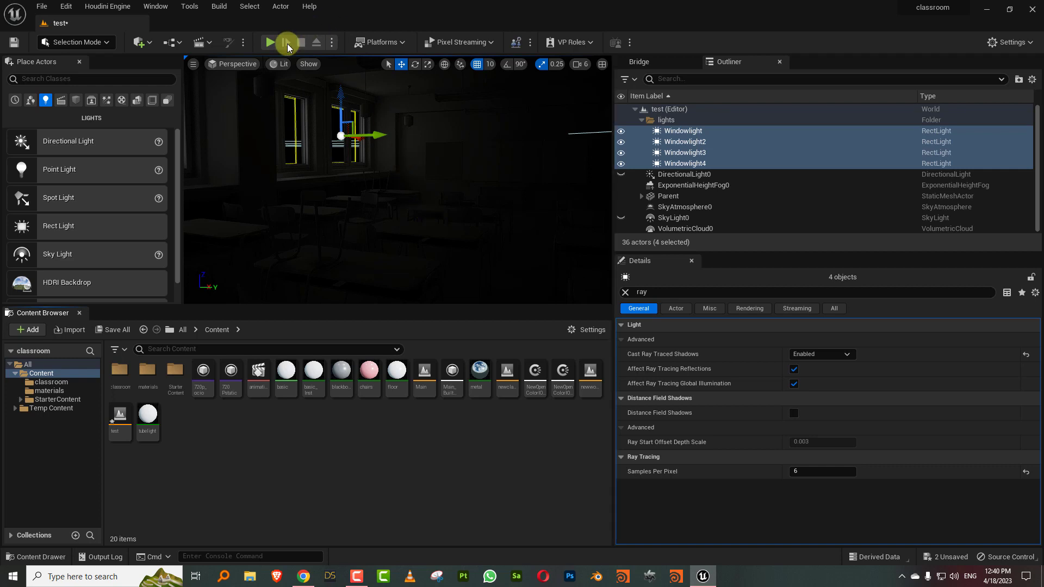
left_click(283, 64)
left_click(677, 6)
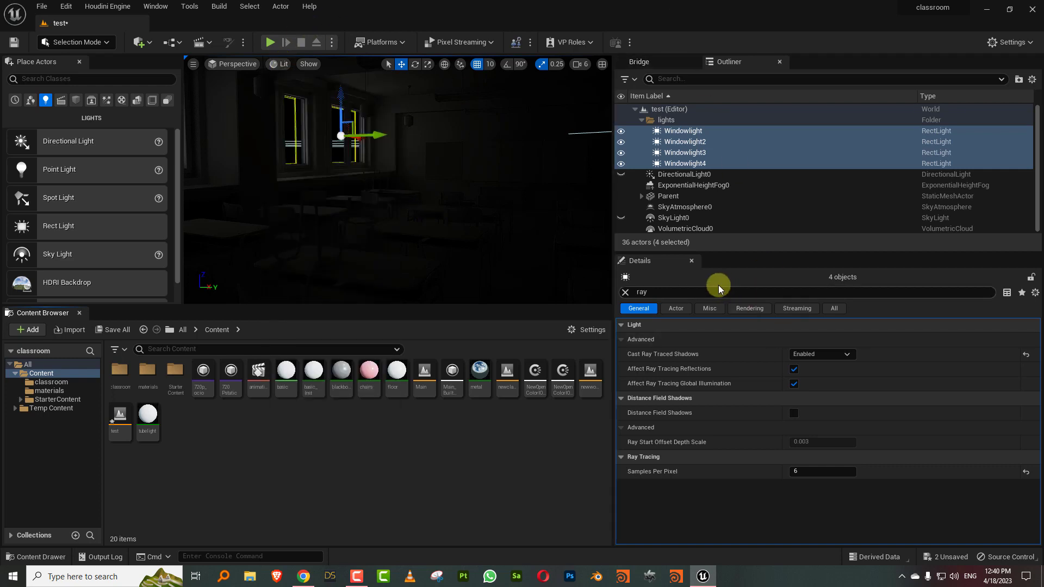
Set the intensity of the four window lights to 100 cd and check the classroom's illumination.
left_click(625, 293)
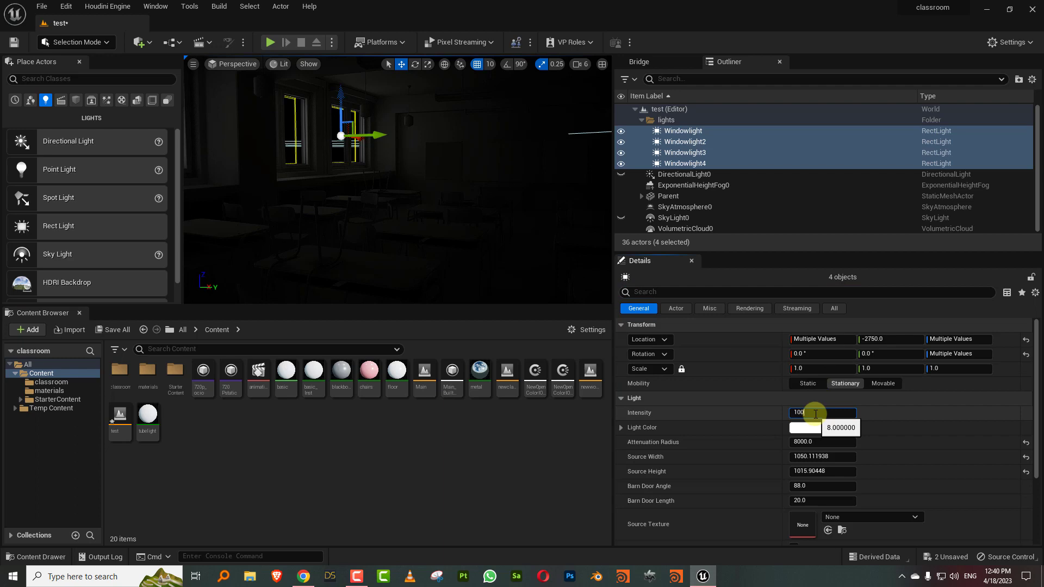
left_click(815, 414)
type("100")
key("Return")
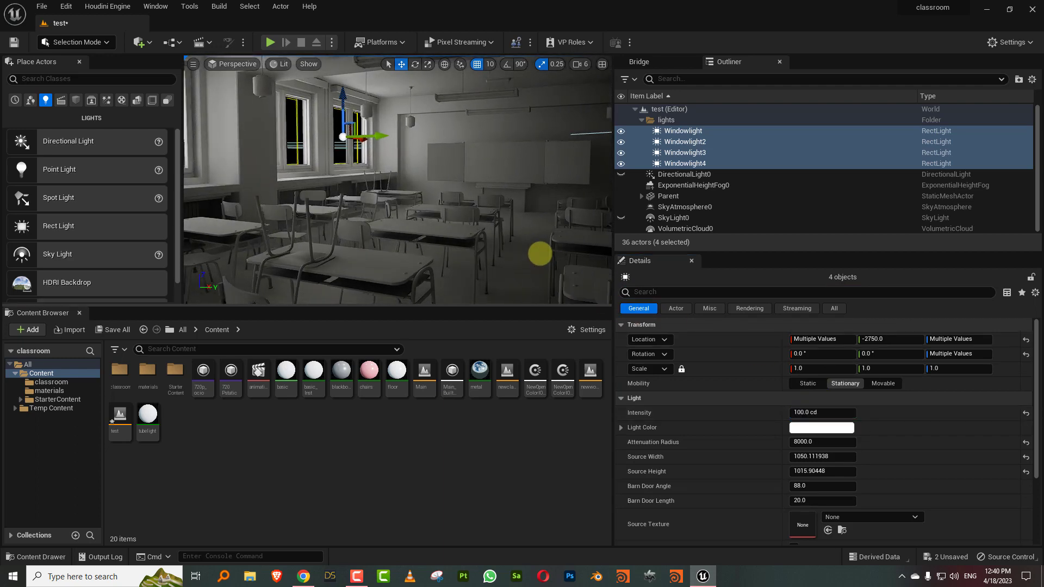
right_click_drag(540, 253, 543, 246)
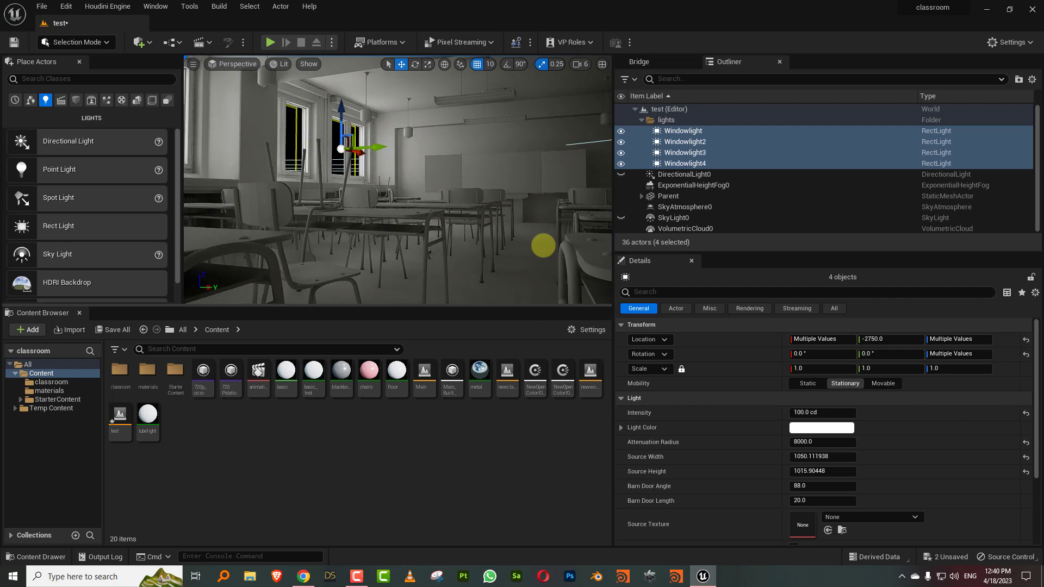
right_click_drag(458, 245, 566, 215)
Collapse the lights folder and make the directional light and sky light visible in the scene again.
left_click(641, 120)
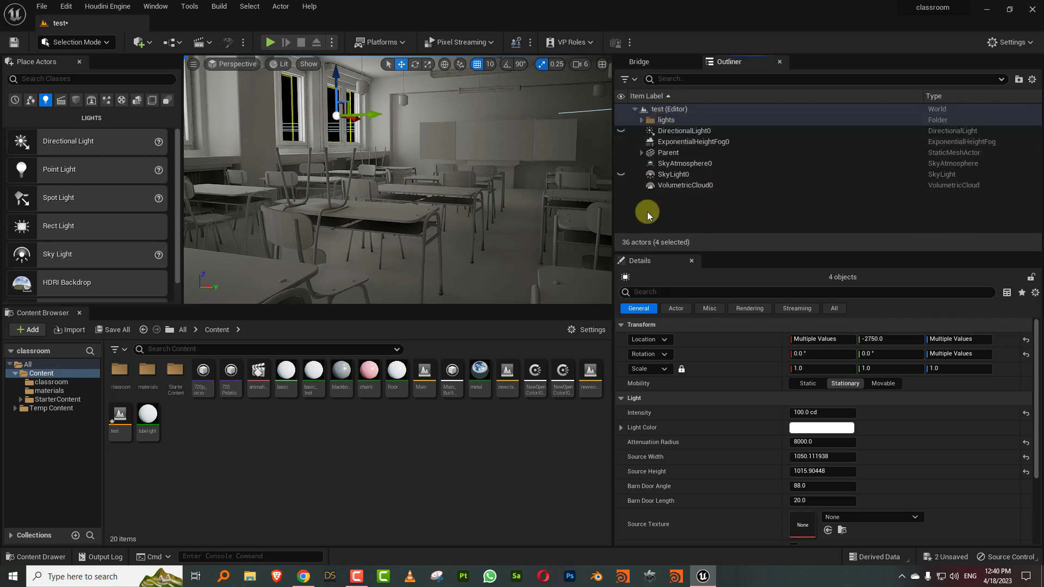
left_click(650, 209)
left_click(621, 130)
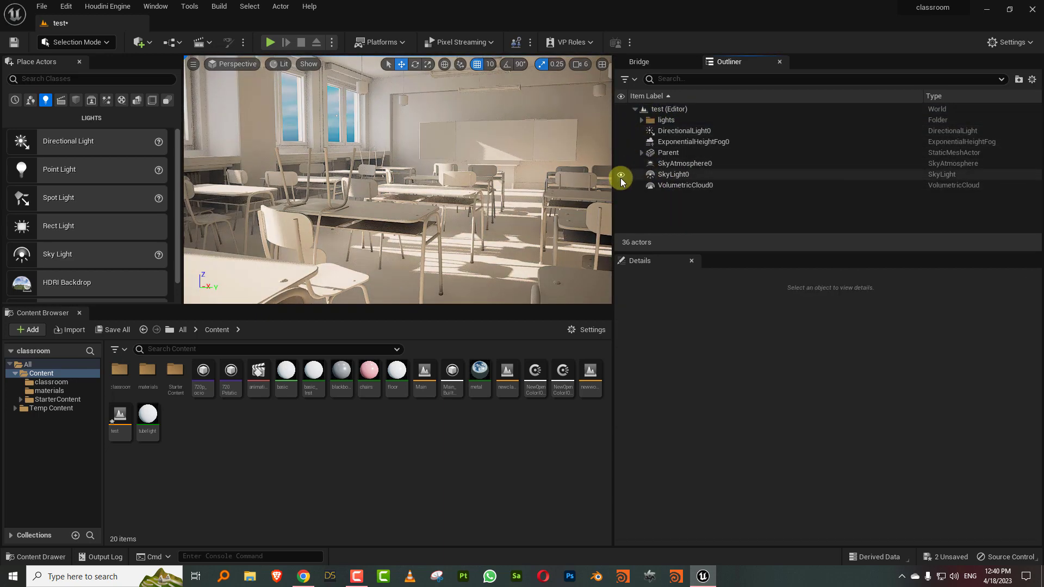
right_click_drag(366, 174, 478, 214)
Enable Use Temperature on the directional light and warm its temperature to about 3946.
left_click(694, 135)
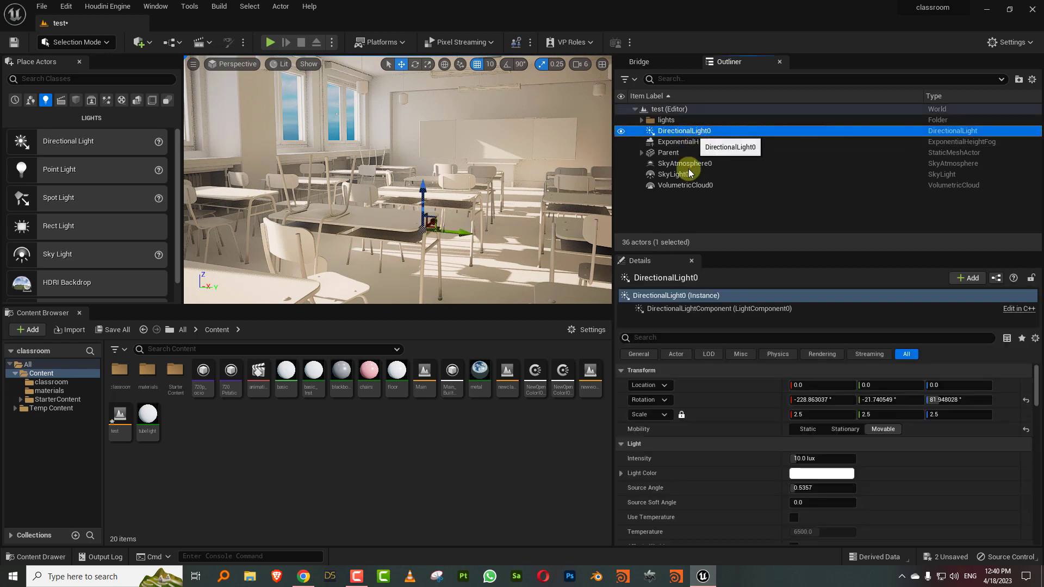
left_click_drag(676, 241, 676, 152)
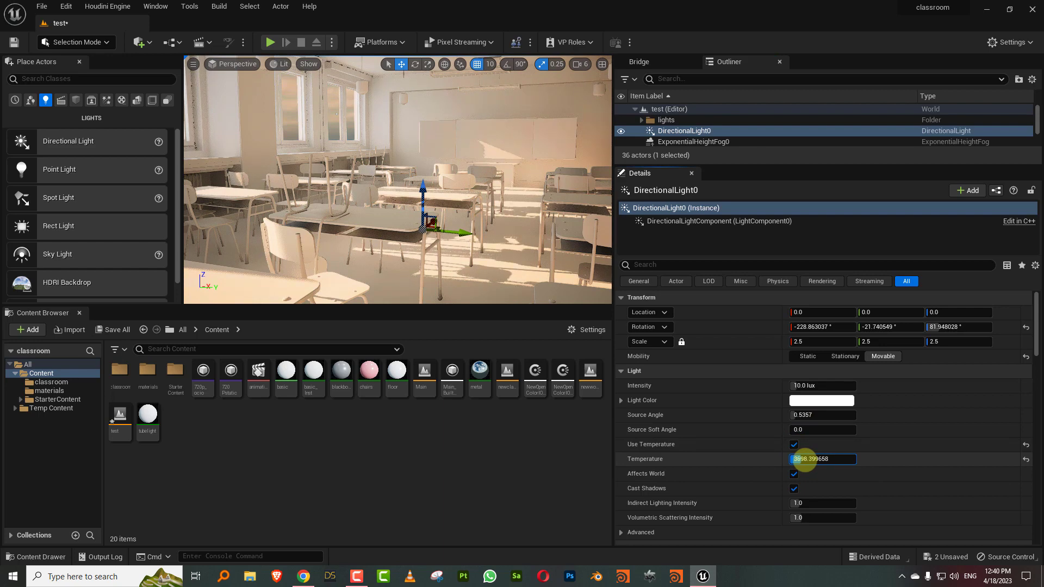
scroll(433, 229, "down", 3)
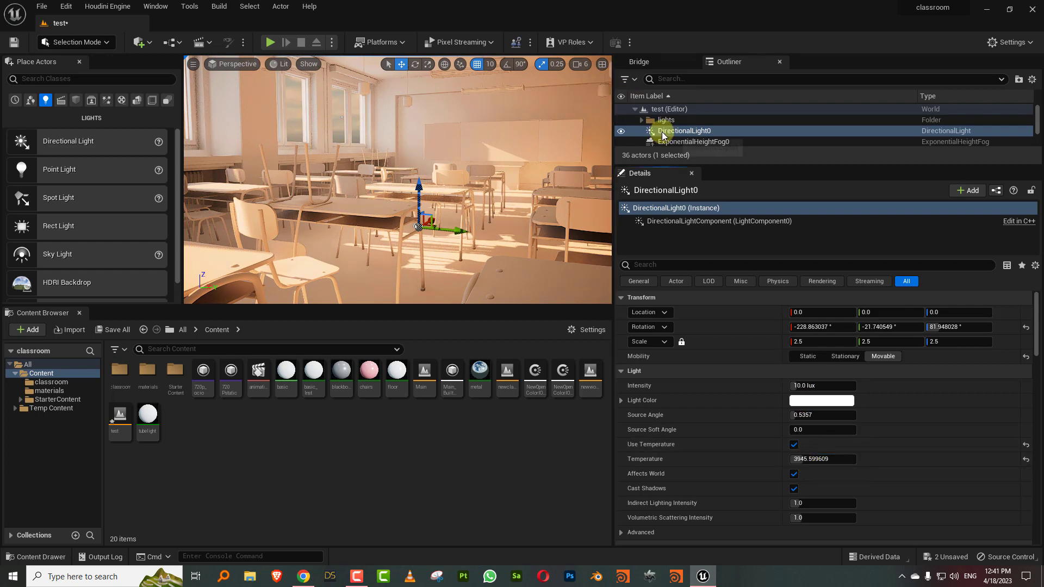
Enable Use Temperature on the four window lights and set their temperature to 9000.
left_click(641, 120)
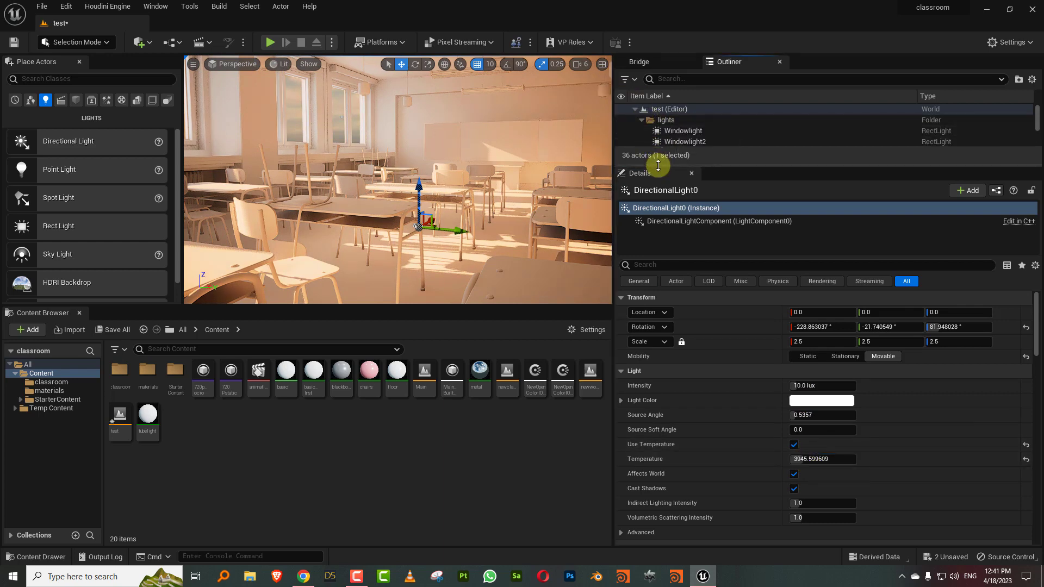
left_click_drag(658, 162, 659, 229)
left_click(680, 131)
left_click(681, 164, "shift")
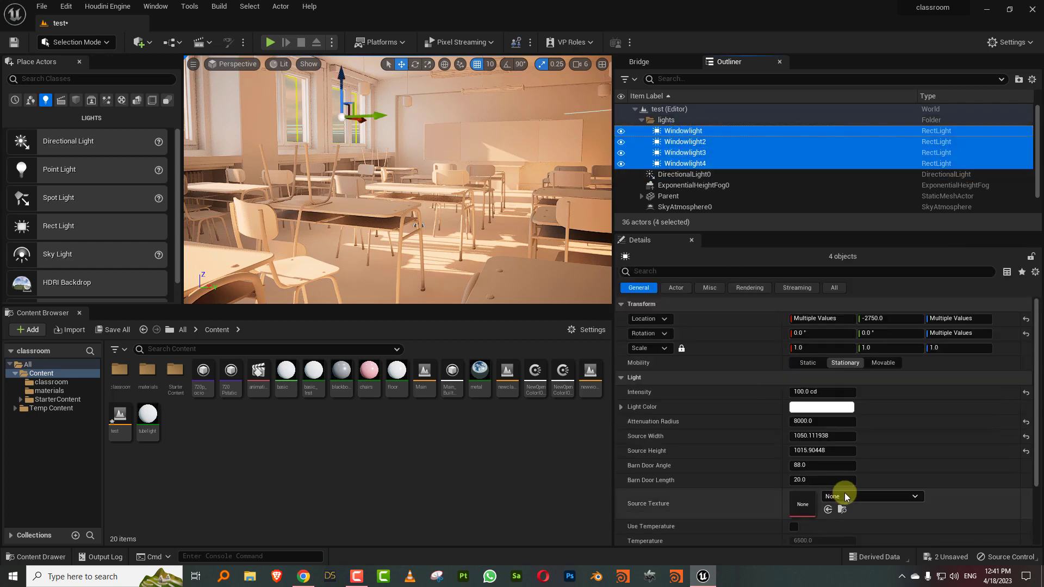
scroll(827, 473, "down", 3)
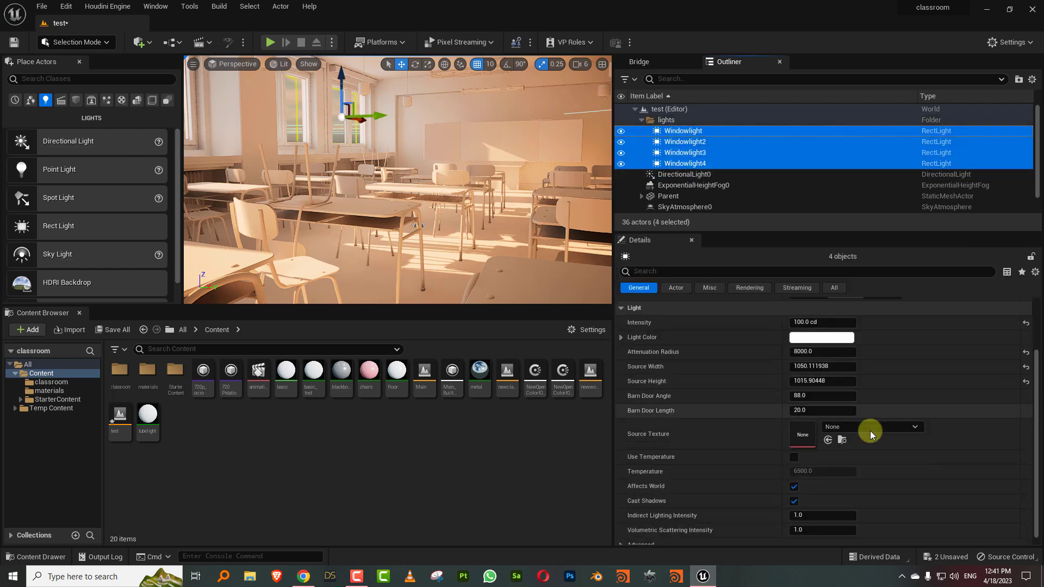
left_click(793, 456)
left_click_drag(814, 472, 769, 474)
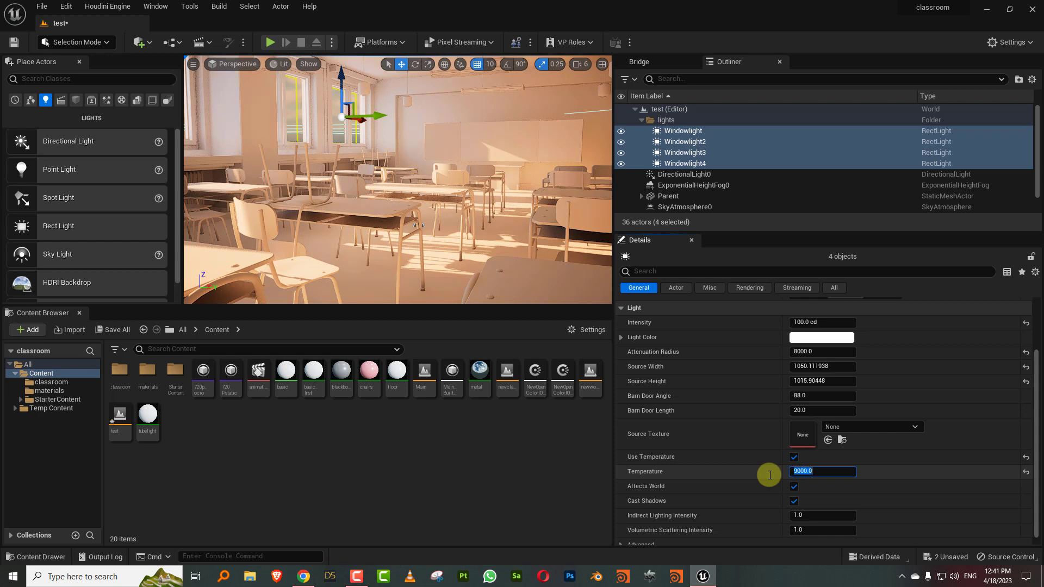
Raise the intensity of the four window lights, deselect them and check the brightness inside the classroom.
left_click(802, 322)
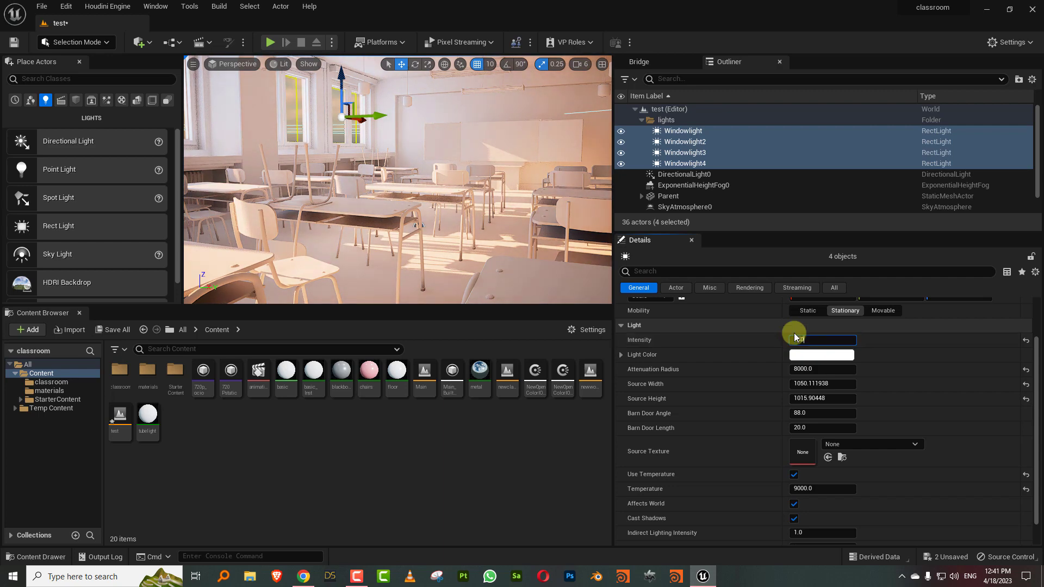
left_click_drag(706, 231, 706, 306)
key("Escape")
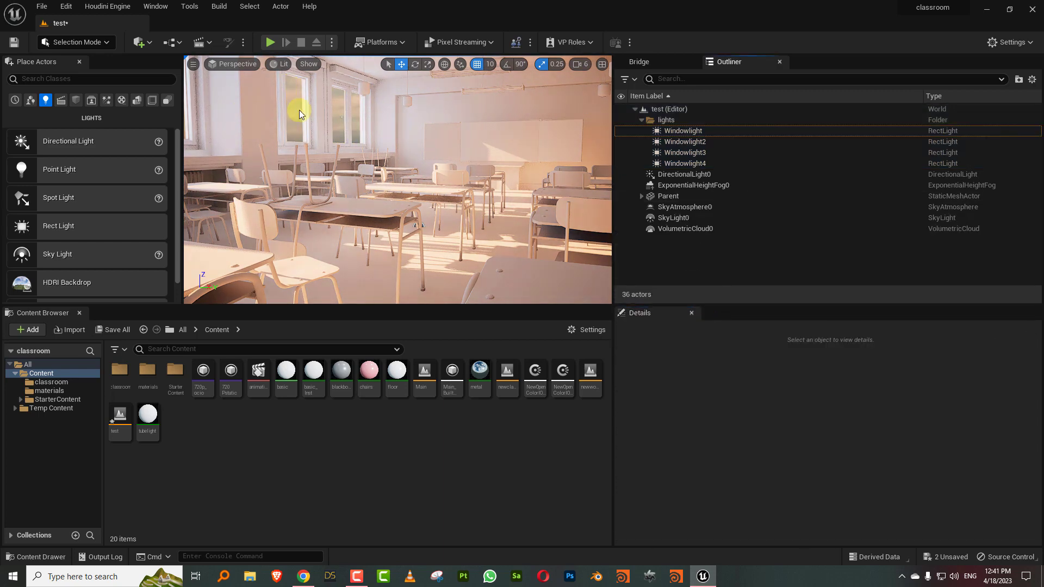
right_click_drag(300, 115, 411, 163)
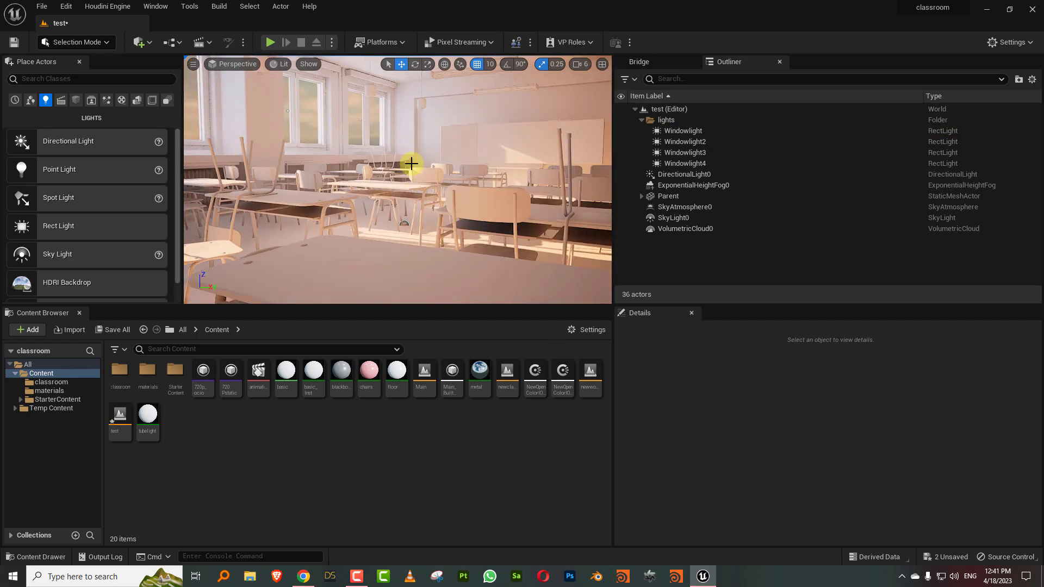
Preview the classroom in Path Tracing view mode, return to Lit and compare the lighting.
left_click(310, 82)
left_click(276, 63)
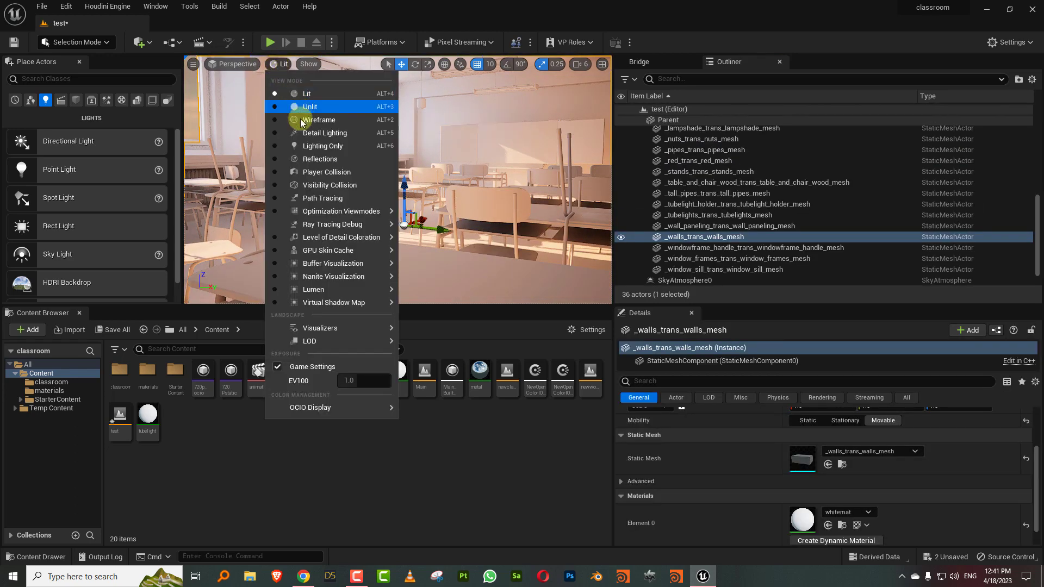
left_click(304, 199)
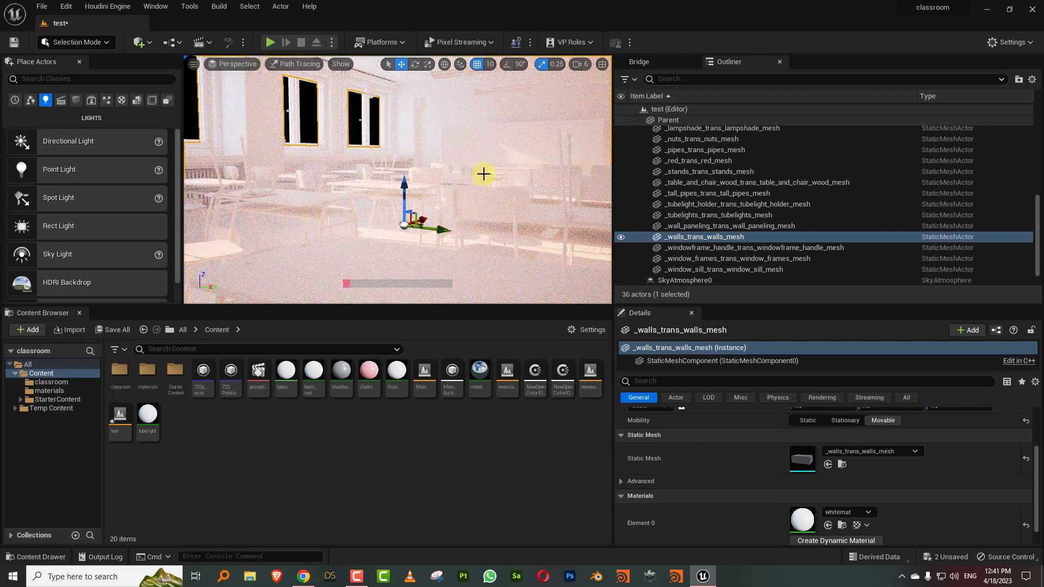
right_click_drag(462, 180, 478, 181)
scroll(676, 168, "up", 2)
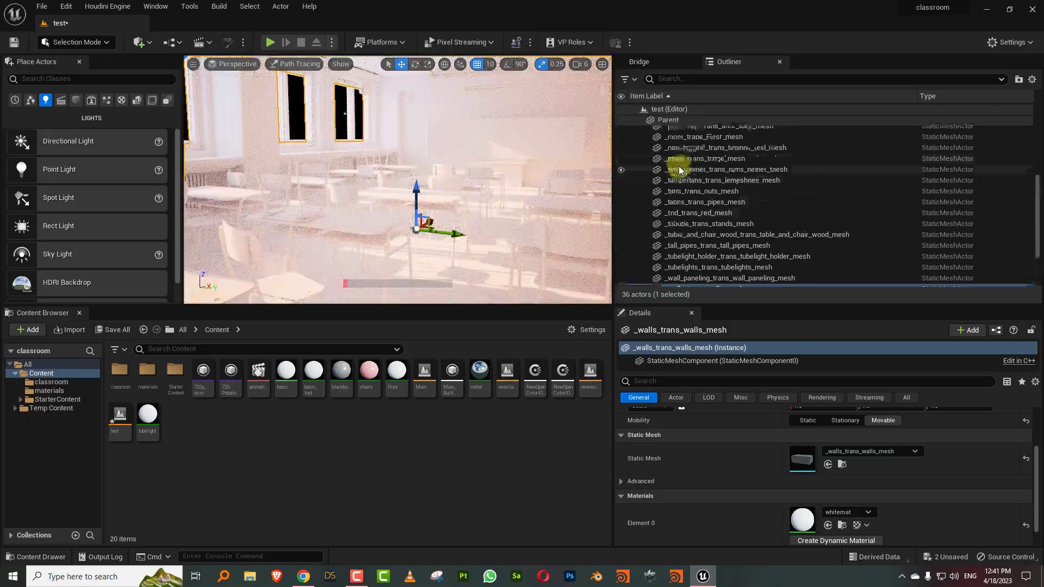
left_click(308, 67)
left_click(309, 92)
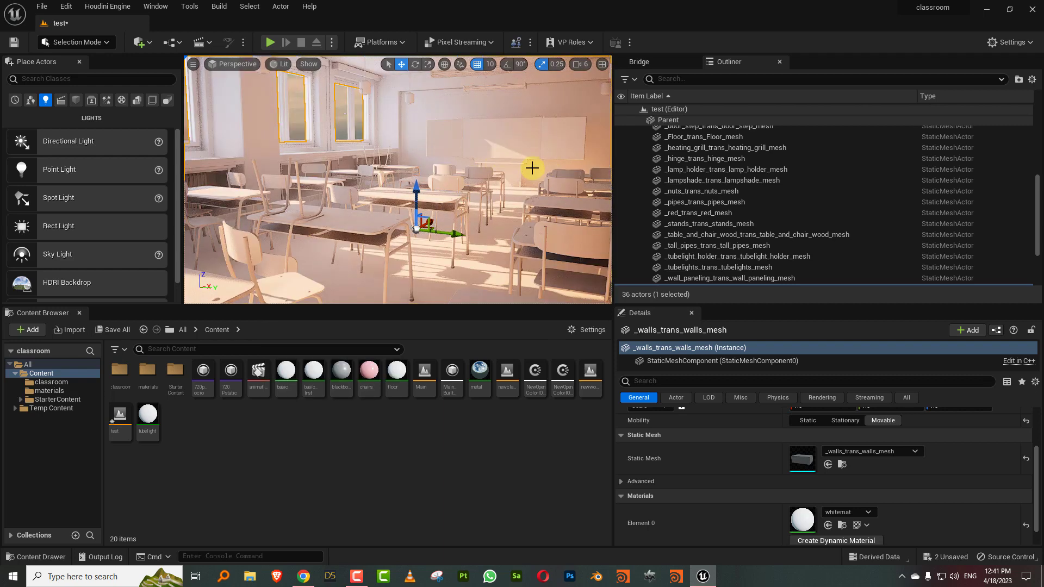
right_click_drag(531, 170, 526, 172)
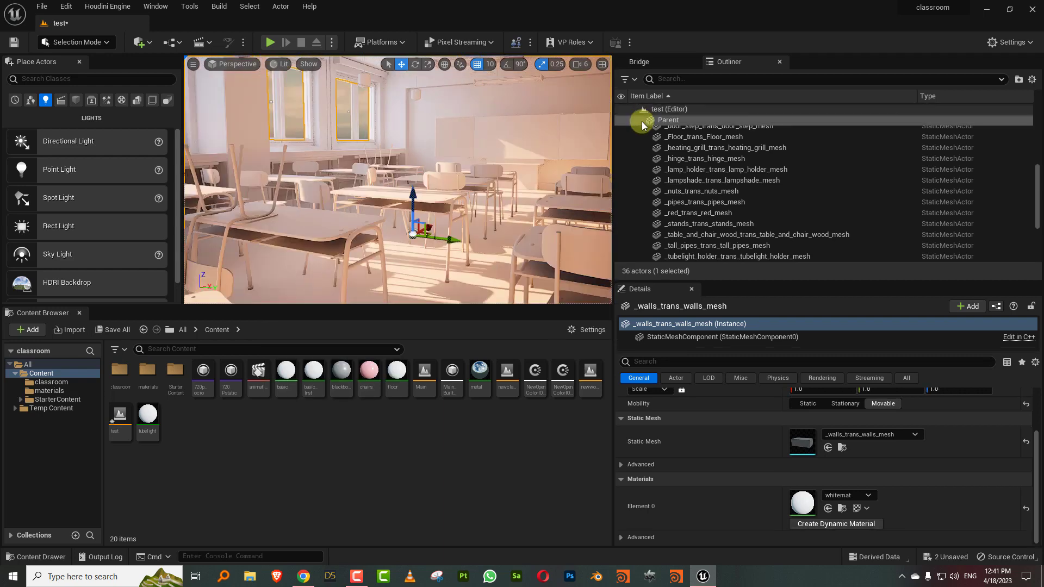
Collapse the Parent group and lights folder in the Outliner and clear the selection.
scroll(638, 119, "up", 3)
left_click(642, 190)
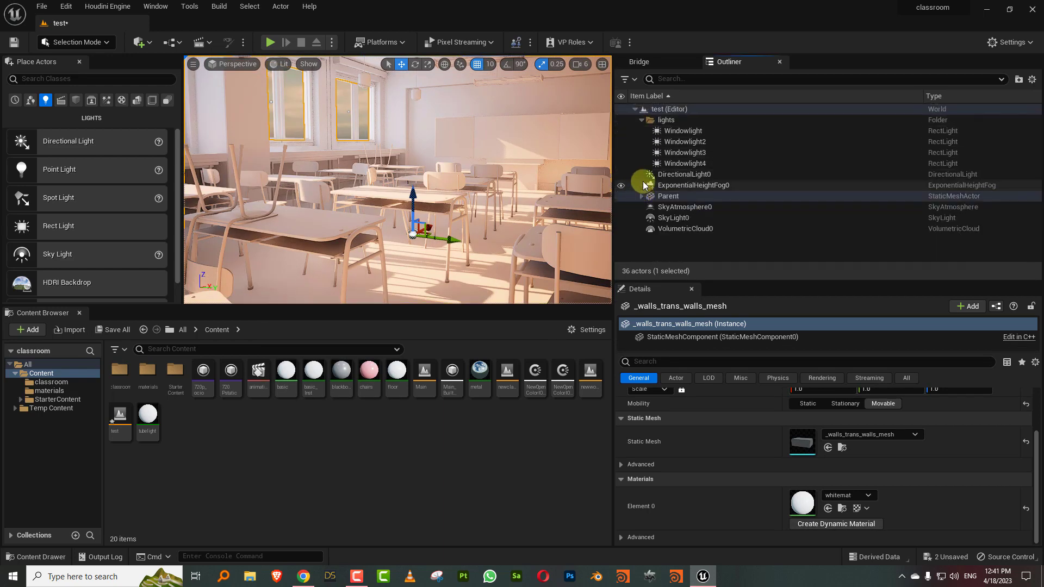
left_click(641, 120)
left_click(651, 211)
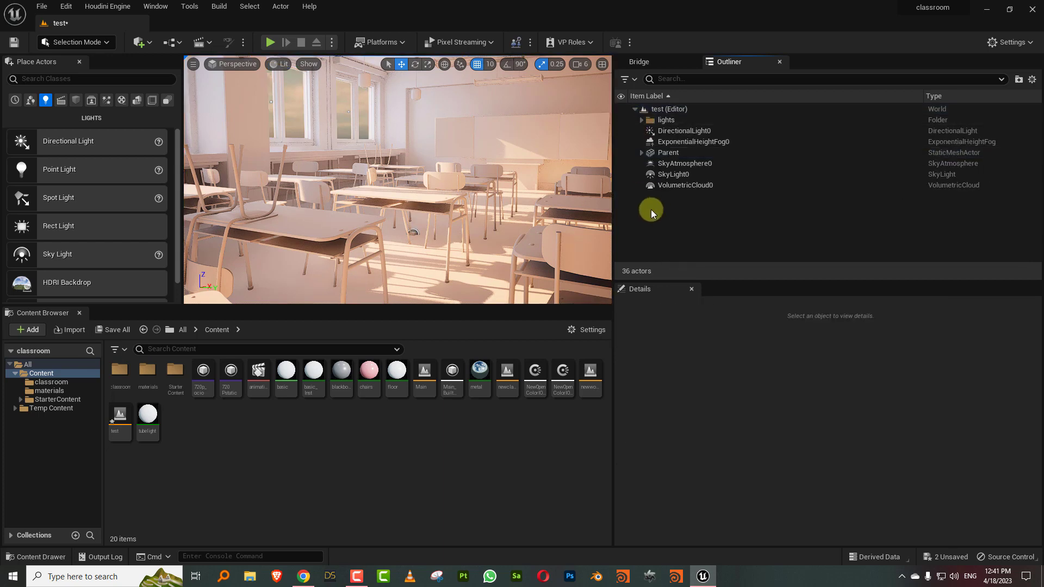
left_click_drag(532, 199, 437, 171)
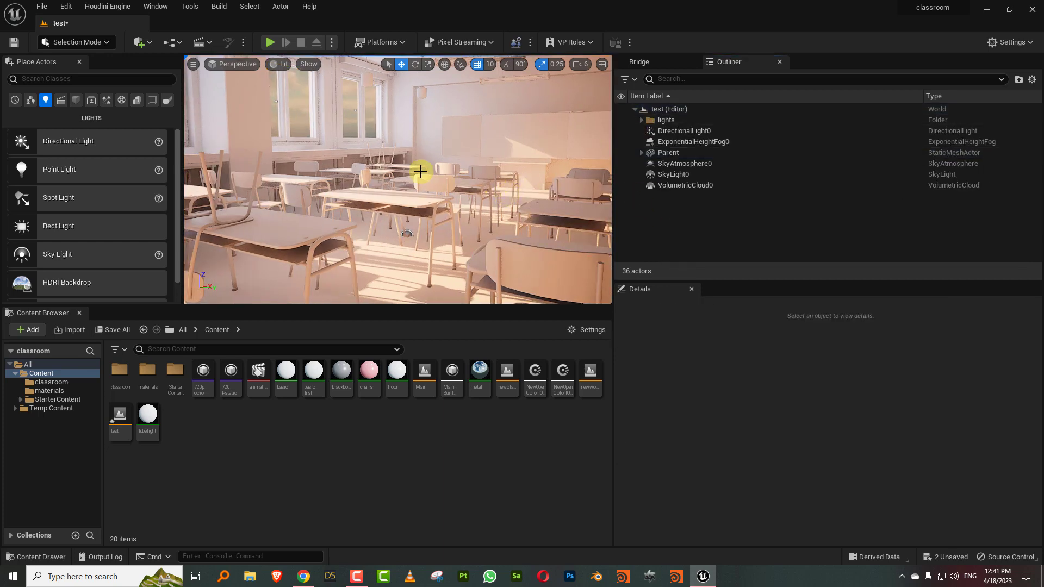
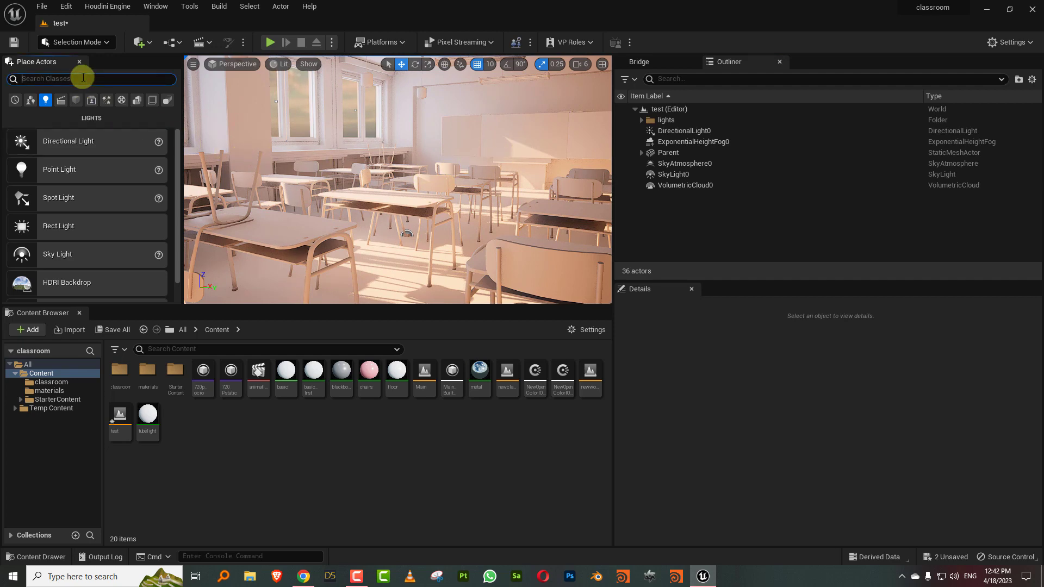
Add a PostProcessVolume to the classroom level.
left_click(83, 78)
type("post")
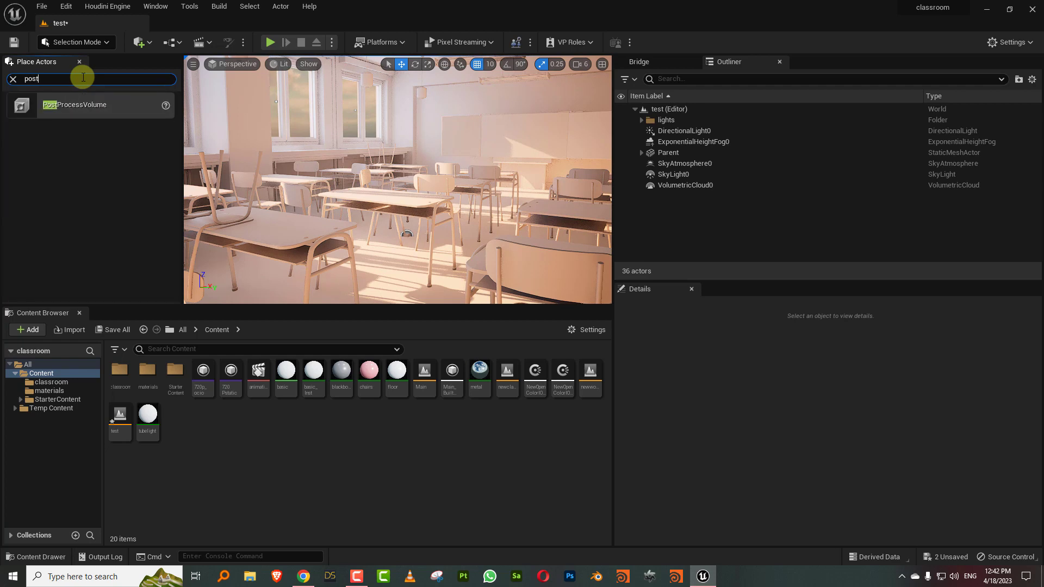
left_click_drag(87, 105, 443, 280)
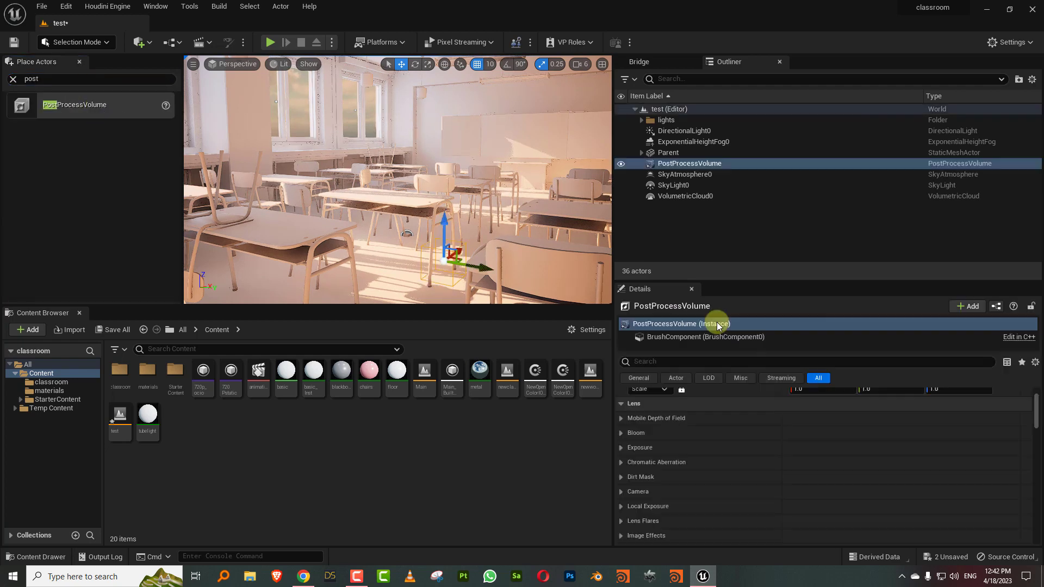
Set the PostProcessVolume's location to 0, 0, 0.
left_click(638, 378)
scroll(764, 413, "up", 2)
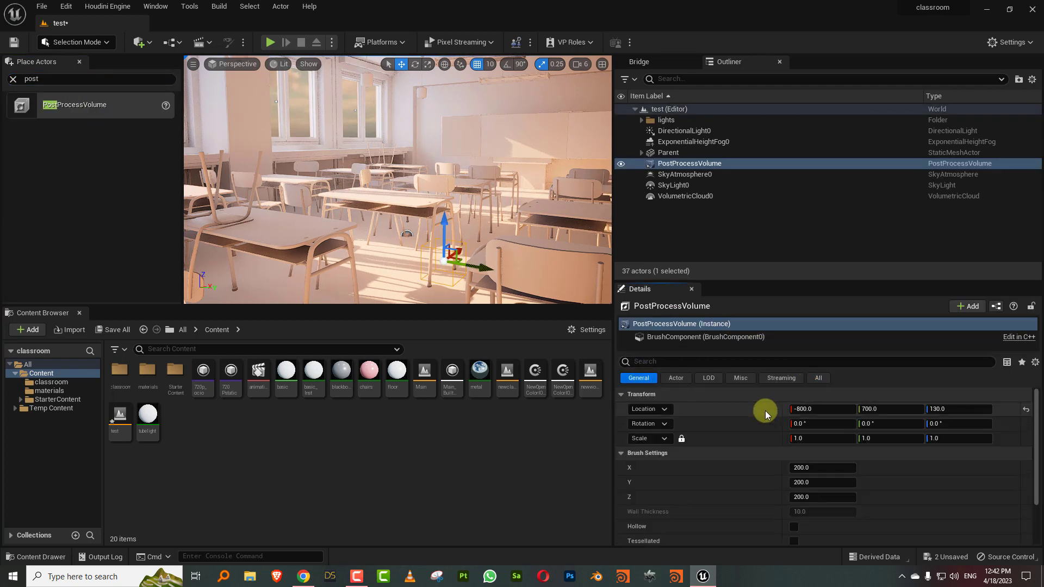
left_click(812, 409)
type("0")
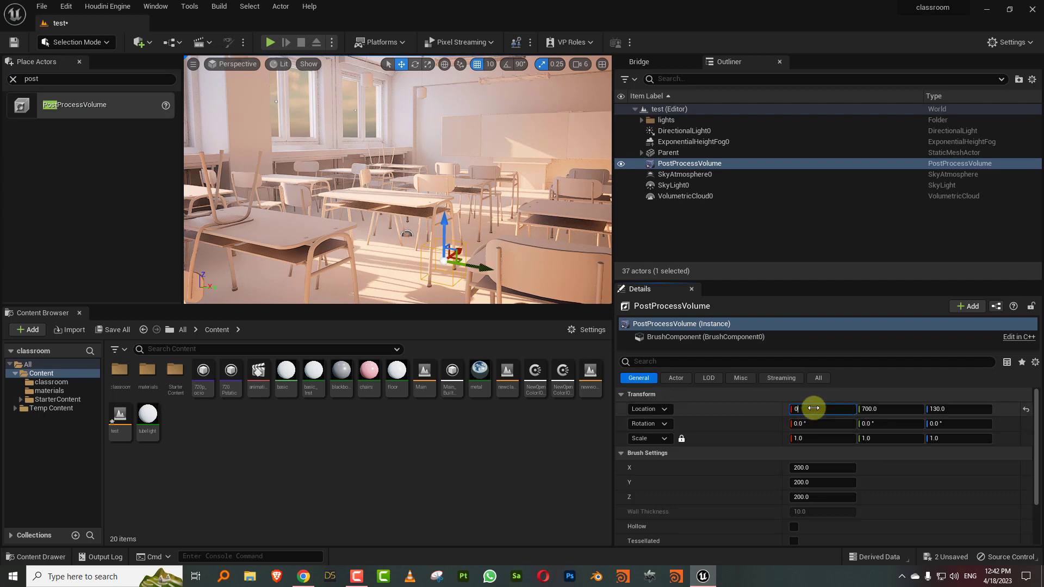
key("Tab")
type("0")
key("Tab")
type("0")
key("Return")
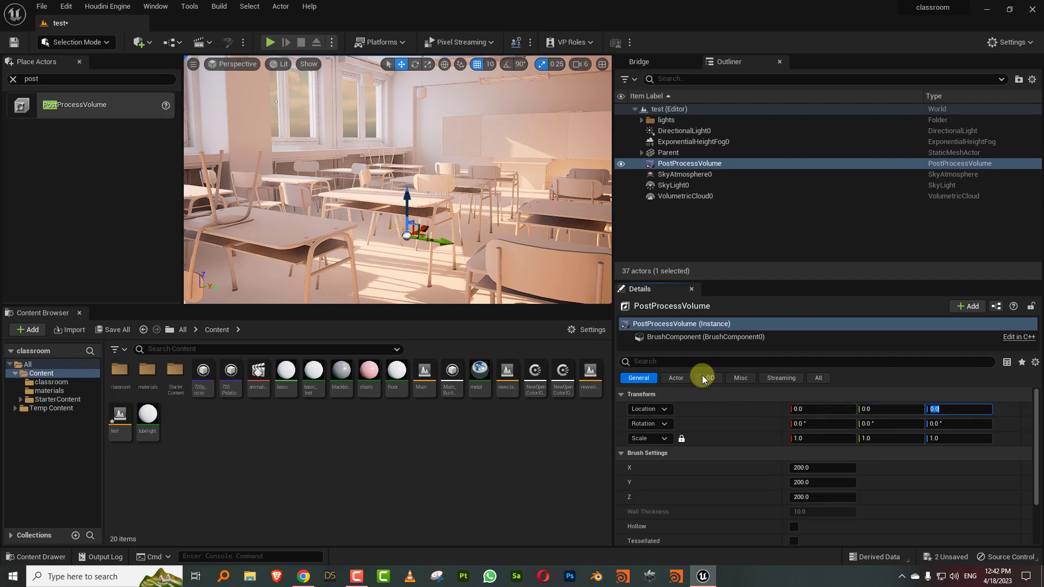
Enable Infinite Extent (Unbound) for the PostProcessVolume.
left_click(690, 361)
left_click_drag(709, 287, 707, 225)
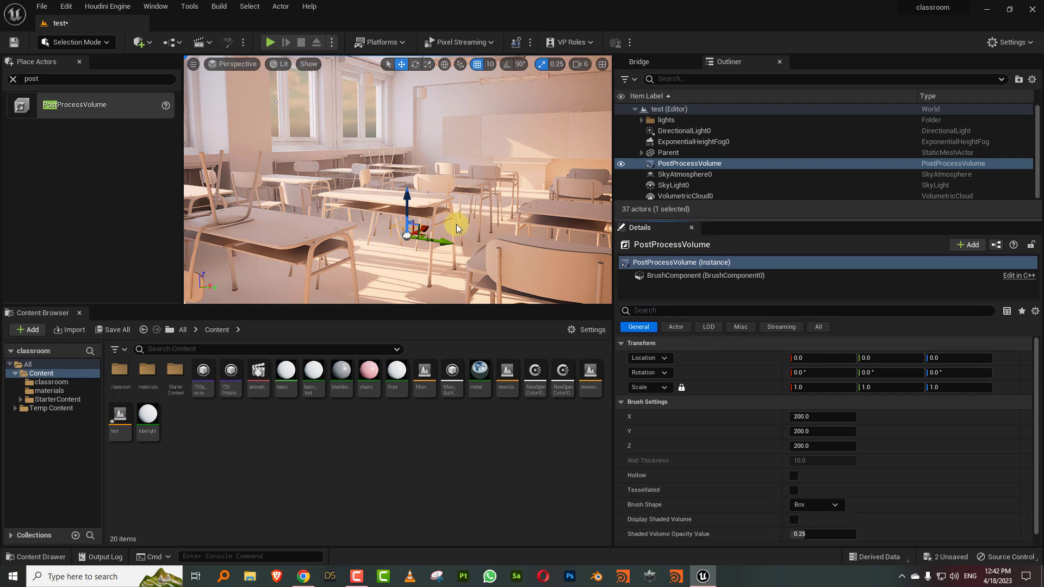
left_click(660, 311)
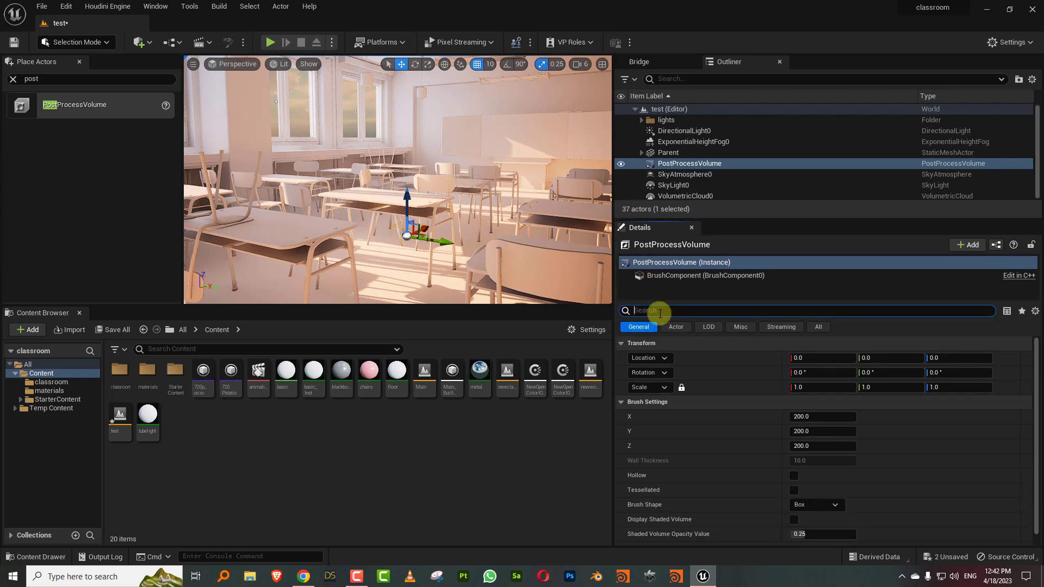
type("bound")
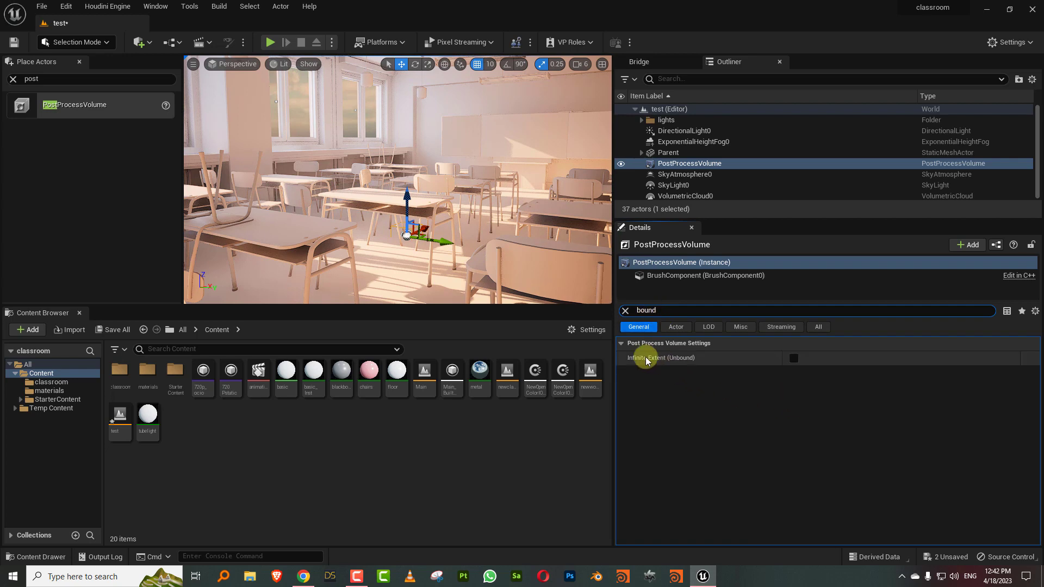
left_click(795, 359)
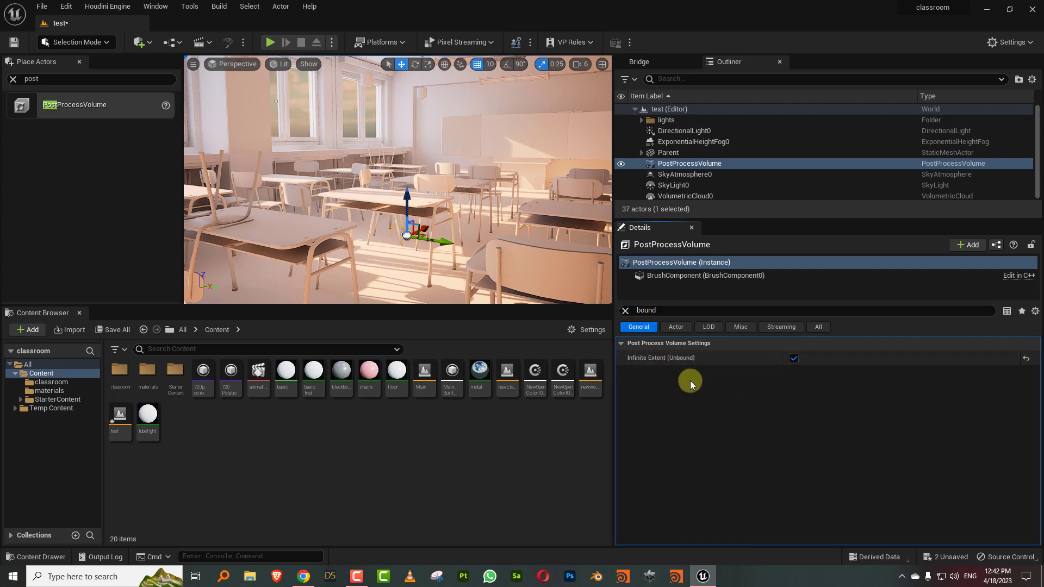
Find the PostProcessVolume's Lumen settings and enable the Global Illumination Method override with Lumen.
left_click(626, 311)
type("lumen")
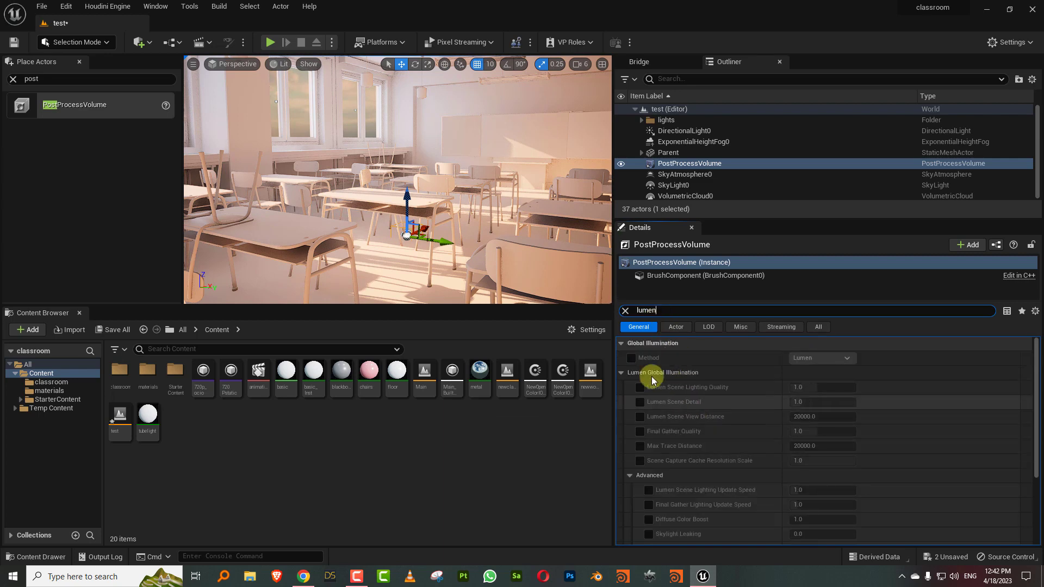
left_click(630, 358)
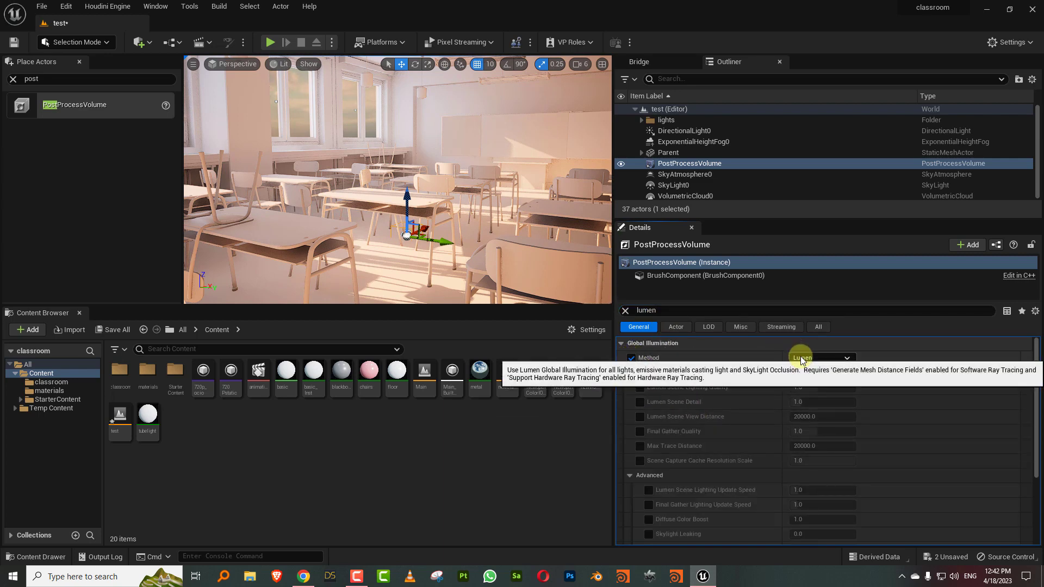
Switch the Global Illumination Method to None and back to Lumen to compare the classroom lighting.
left_click(800, 357)
left_click(804, 368)
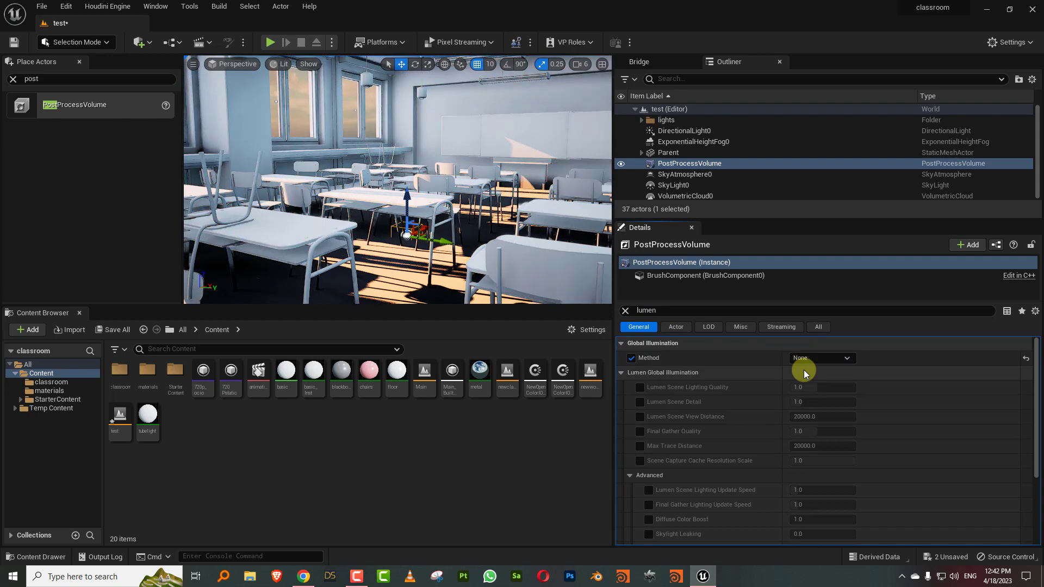
left_click(805, 359)
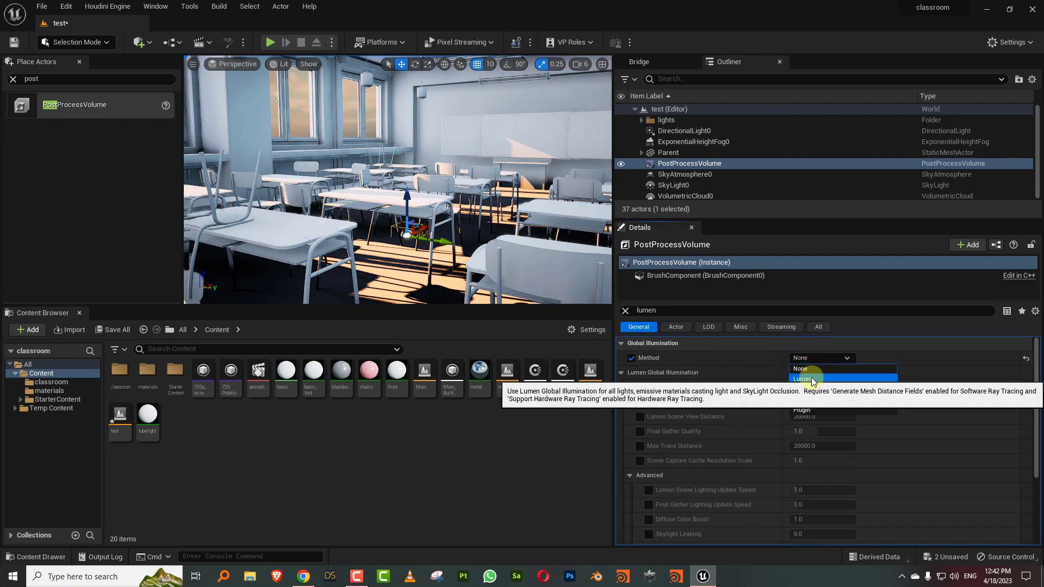
left_click(802, 375)
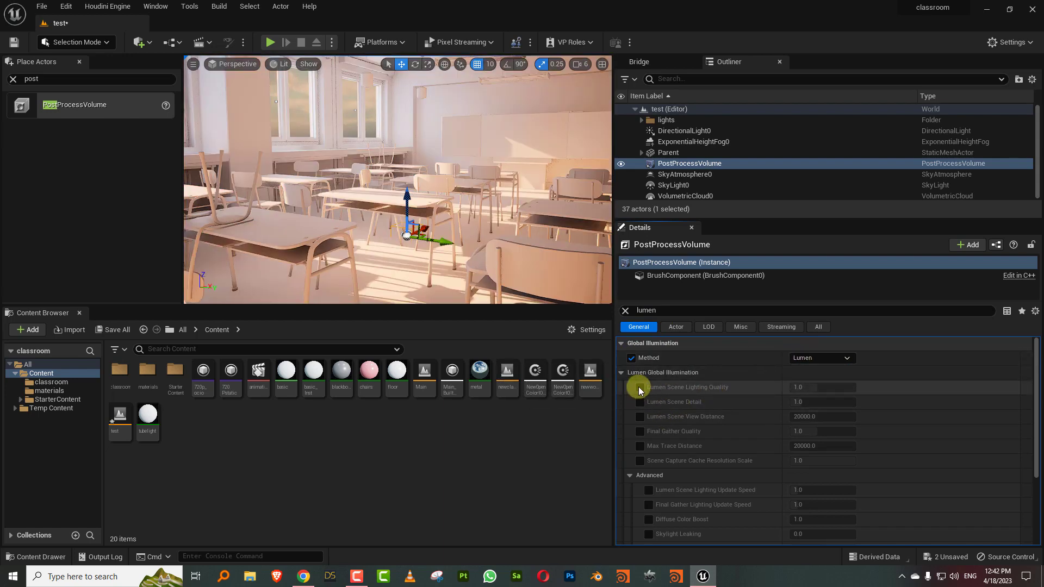
Enable Lumen Scene Lighting Quality and Lumen Scene Detail on the PostProcessVolume, setting them to 2 and 4.
left_click(640, 387)
left_click(641, 403)
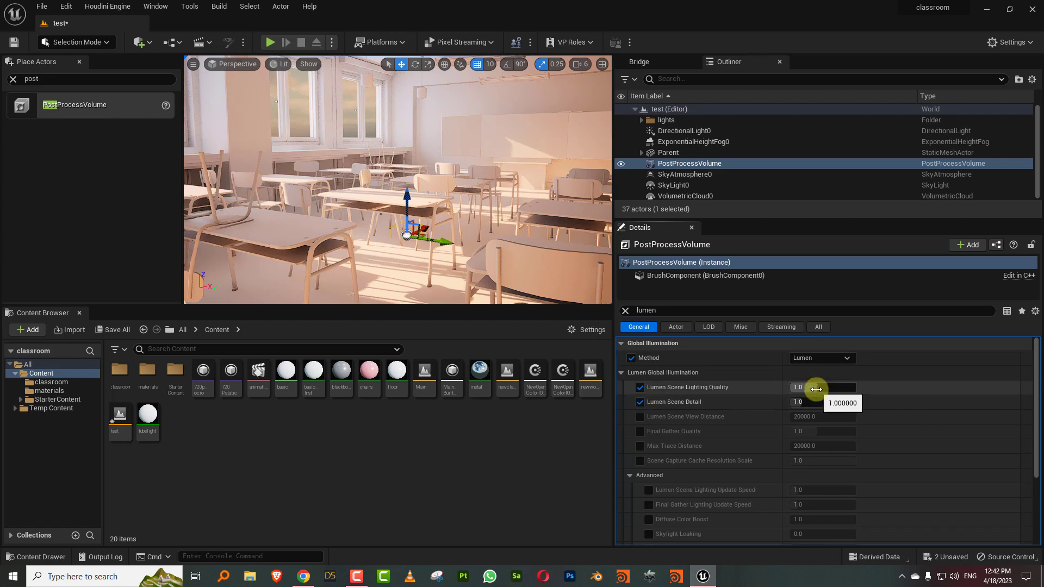
left_click(816, 389)
type("2")
key("Return")
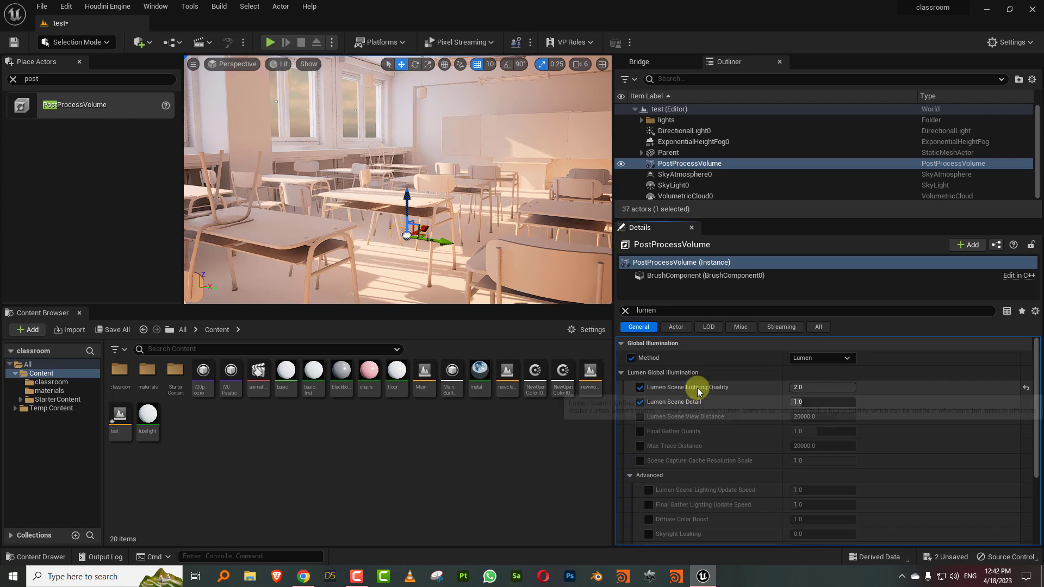
left_click(821, 402)
type("4")
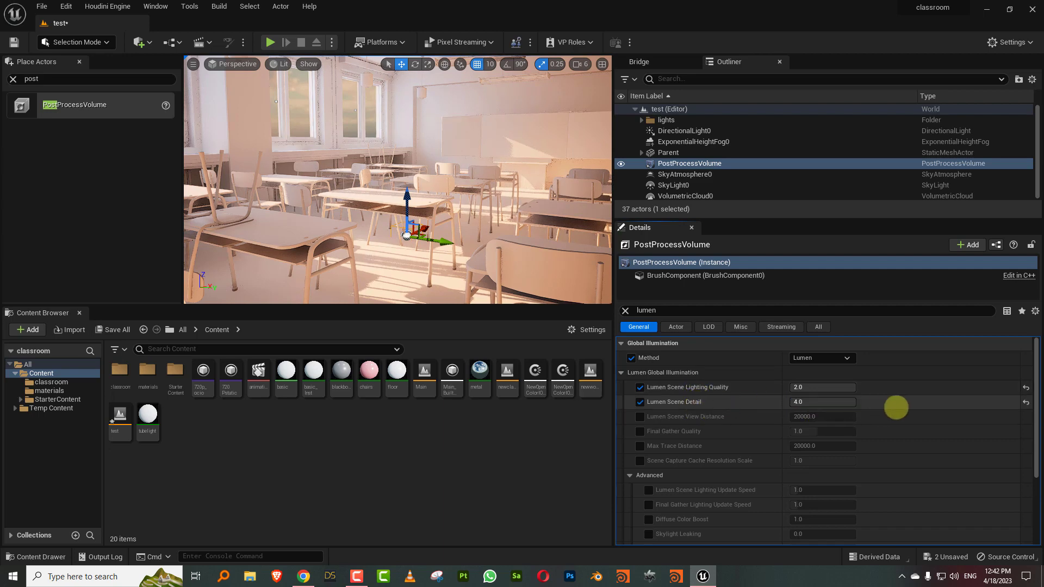
key("Return")
Enable the PostProcessVolume's Final Gather Quality override and set it to 2.
left_click(640, 431)
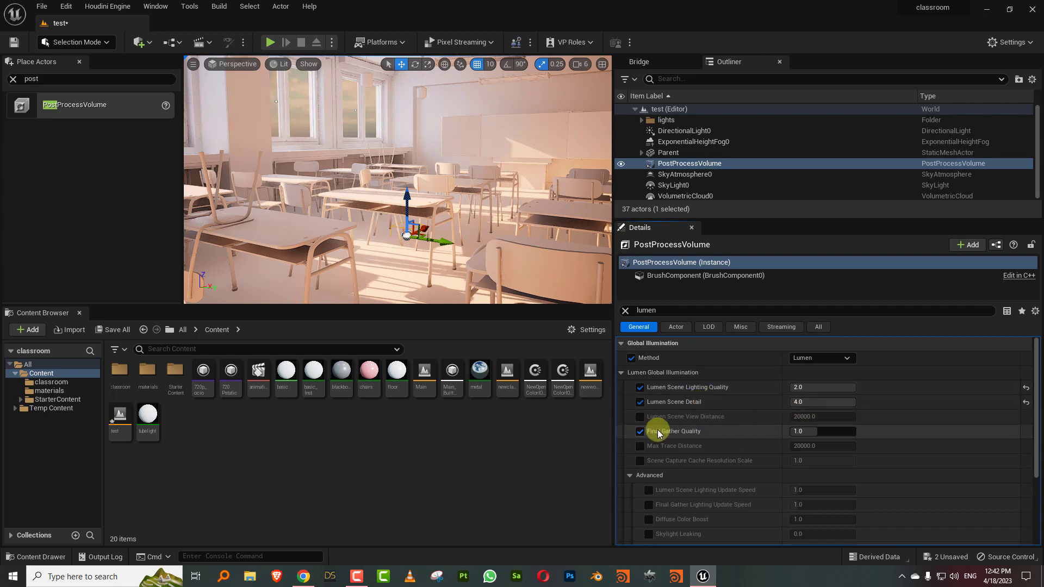
left_click(821, 431)
type("2")
key("Return")
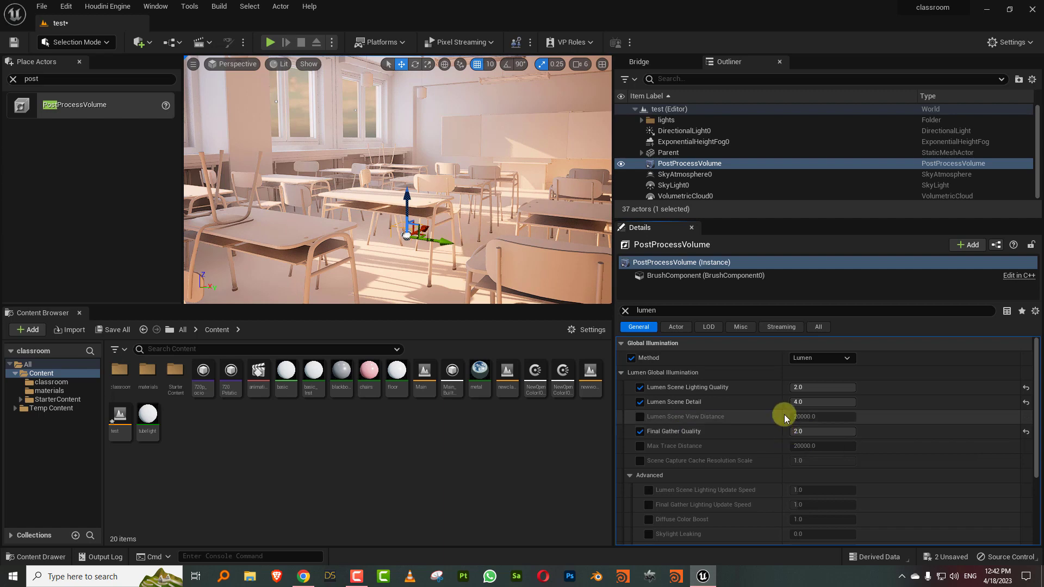
scroll(491, 240, "up", 10)
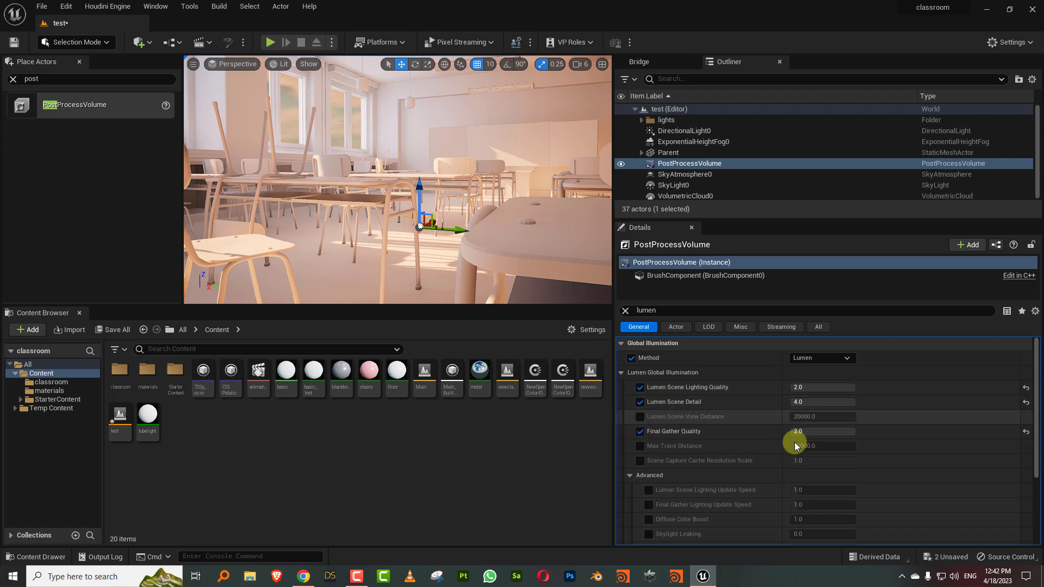
Find the temperature settings and enable all three overrides, with White Balance type, Temp about 6932 and Tint about -0.144.
left_click(625, 311)
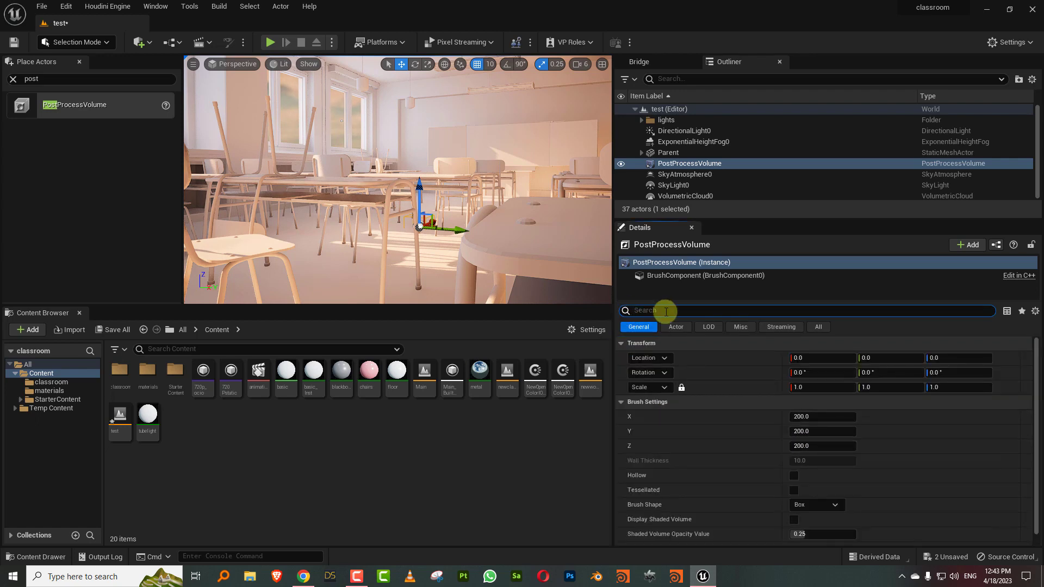
left_click(640, 373)
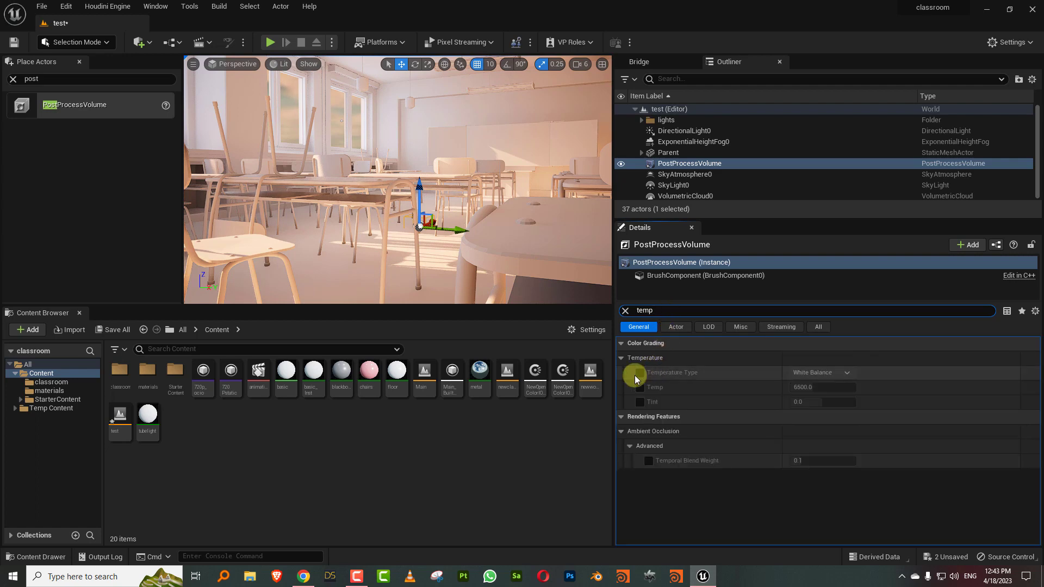
left_click(640, 387)
left_click(640, 402)
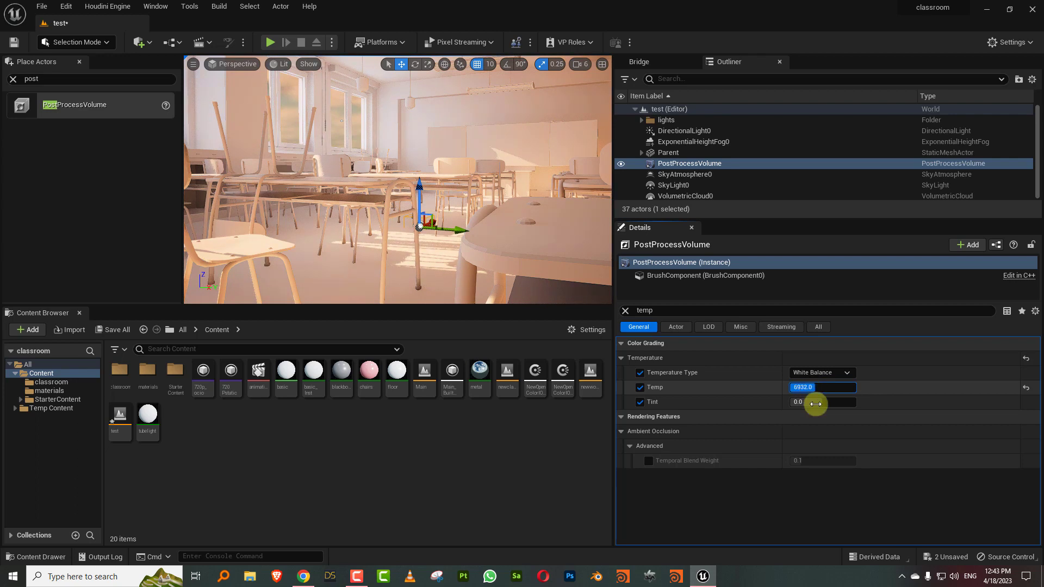
left_click(816, 404)
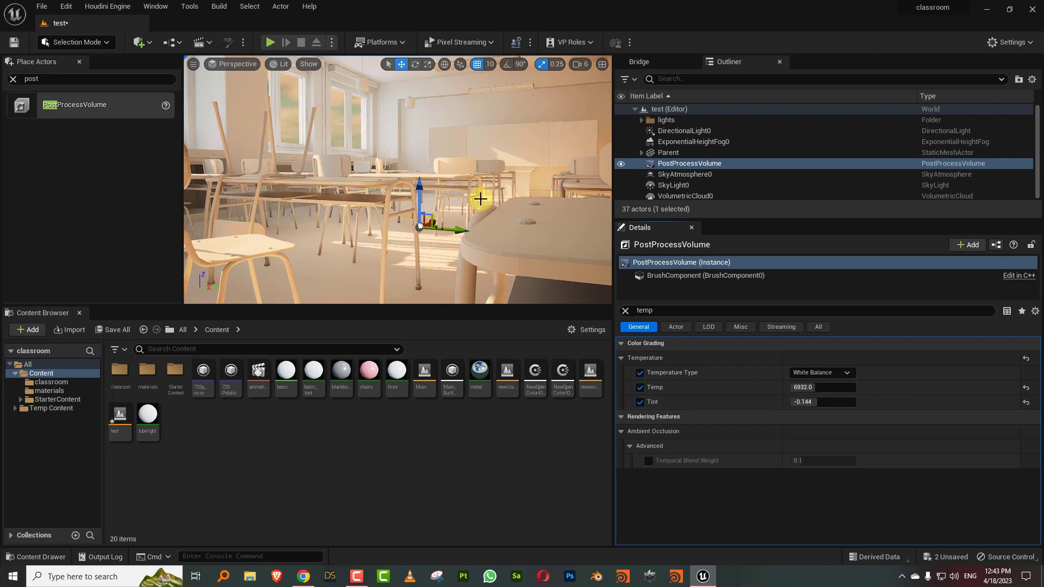
left_click_drag(480, 200, 480, 217)
Find the vignette settings, enable Vignette Intensity and set it to about 0.456.
left_click(625, 310)
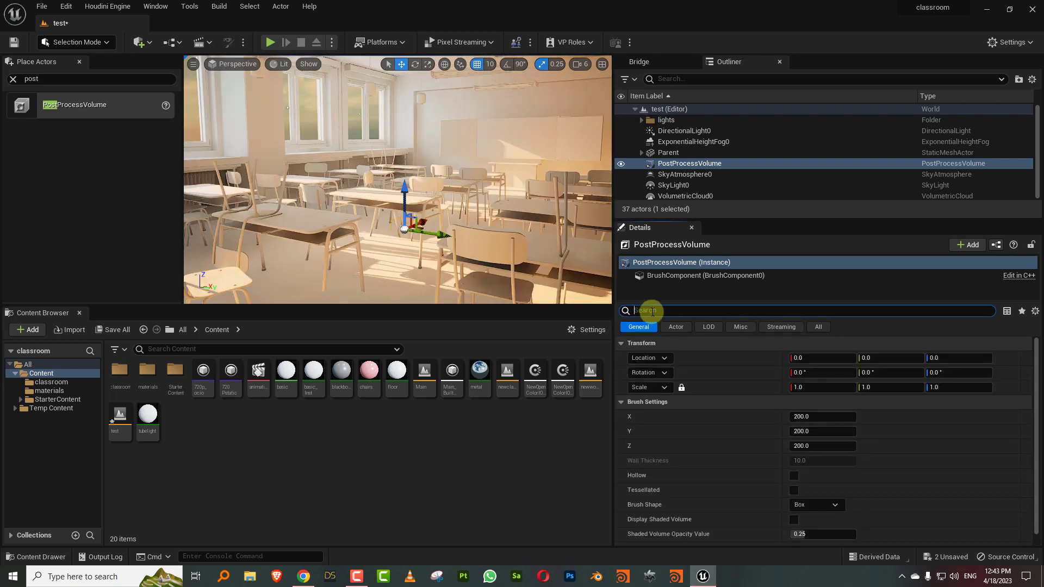
type("vign")
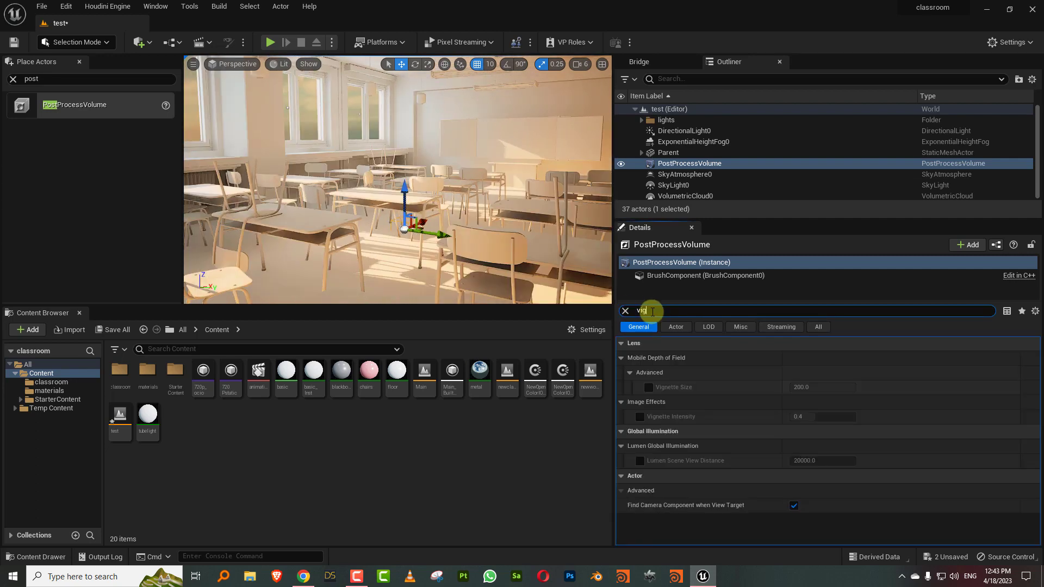
left_click(640, 417)
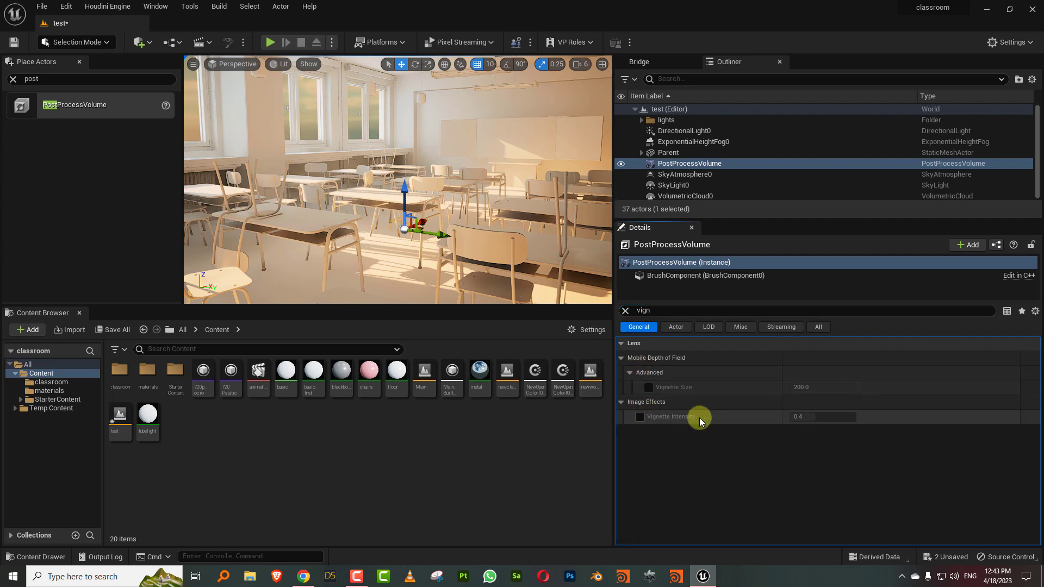
left_click_drag(809, 417, 837, 418)
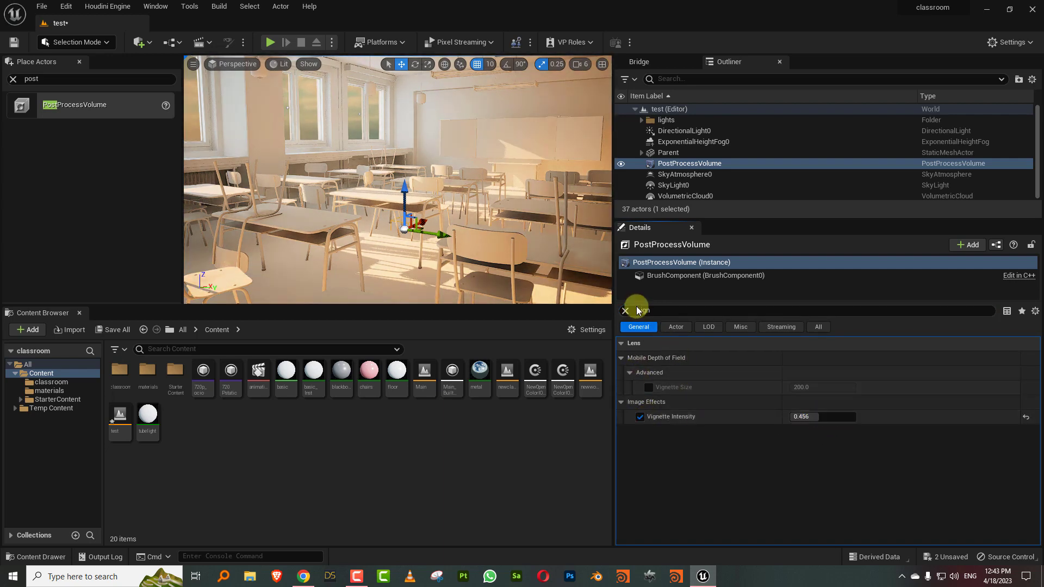
Find the color grading saturation settings and enable the Global Saturation override.
left_click(625, 311)
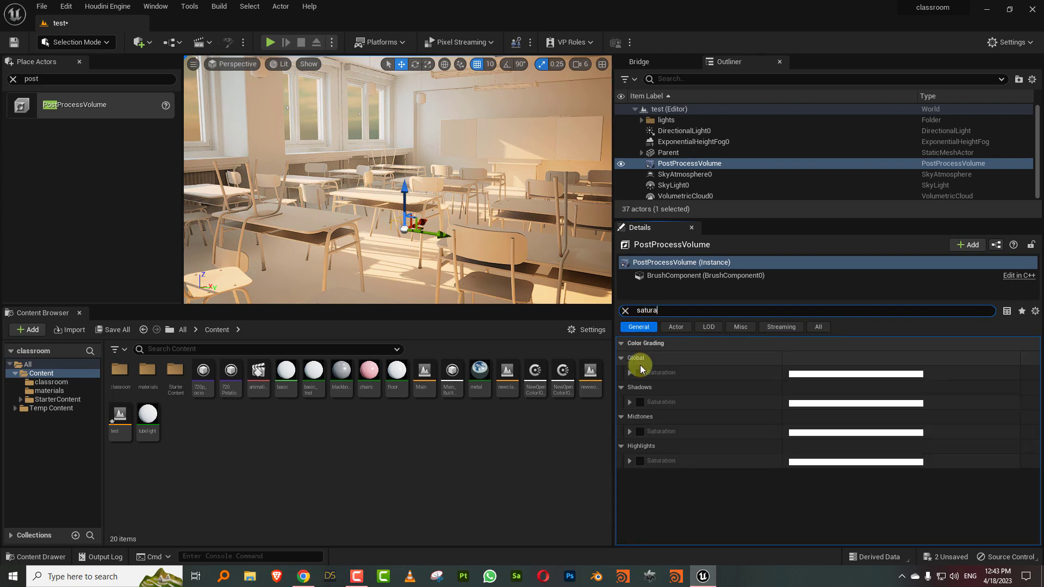
left_click(641, 374)
left_click(630, 372)
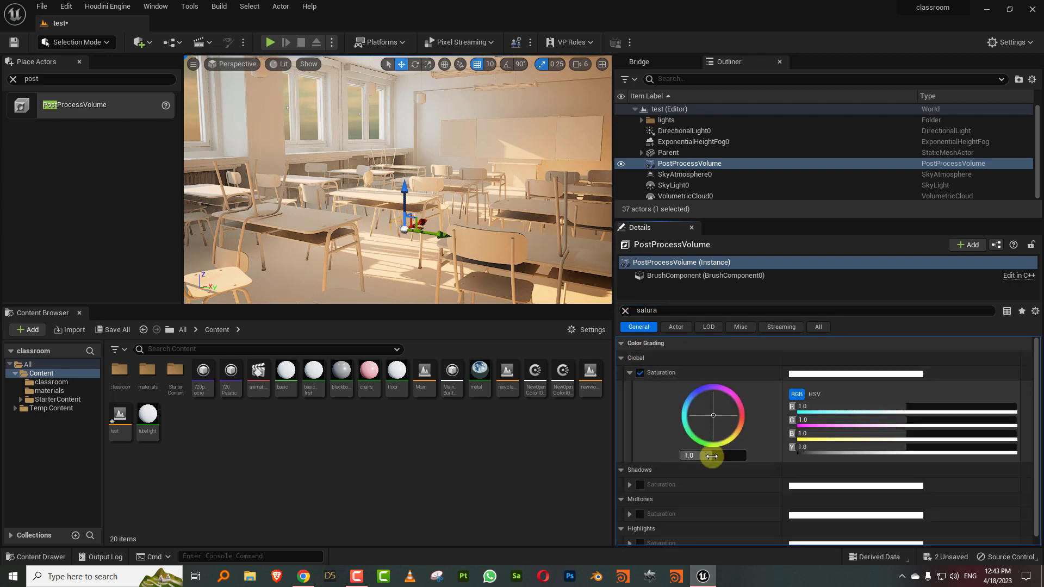
left_click(621, 358)
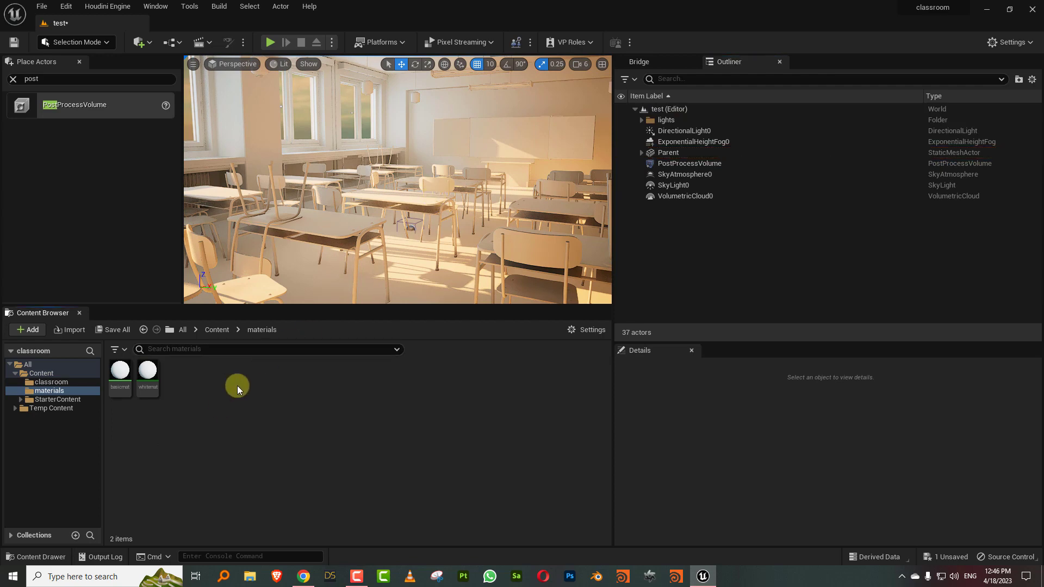
Create a material instance of basicmat in the materials folder and name it chairmat.
right_click(120, 373)
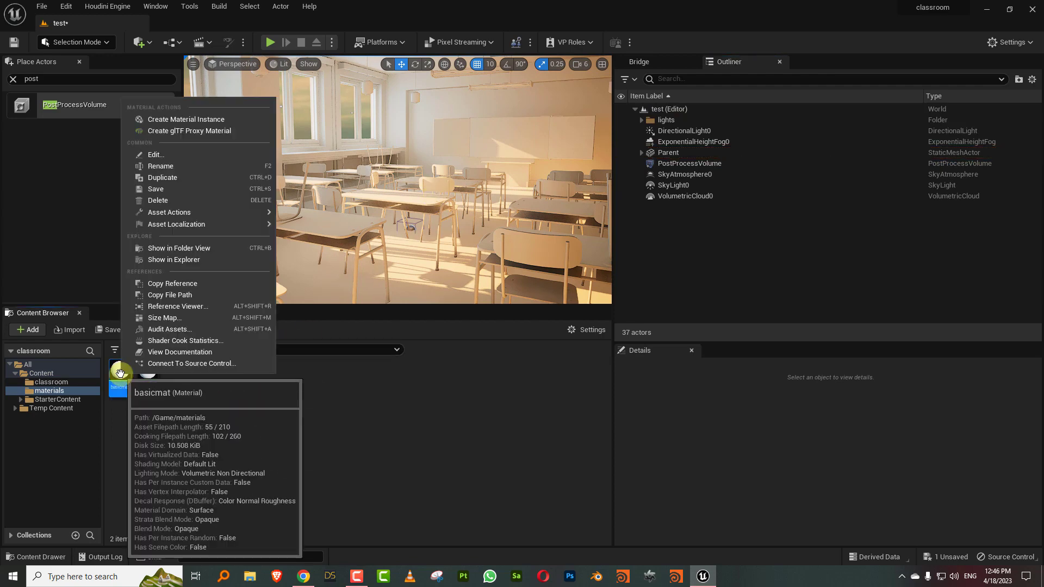
left_click(189, 116)
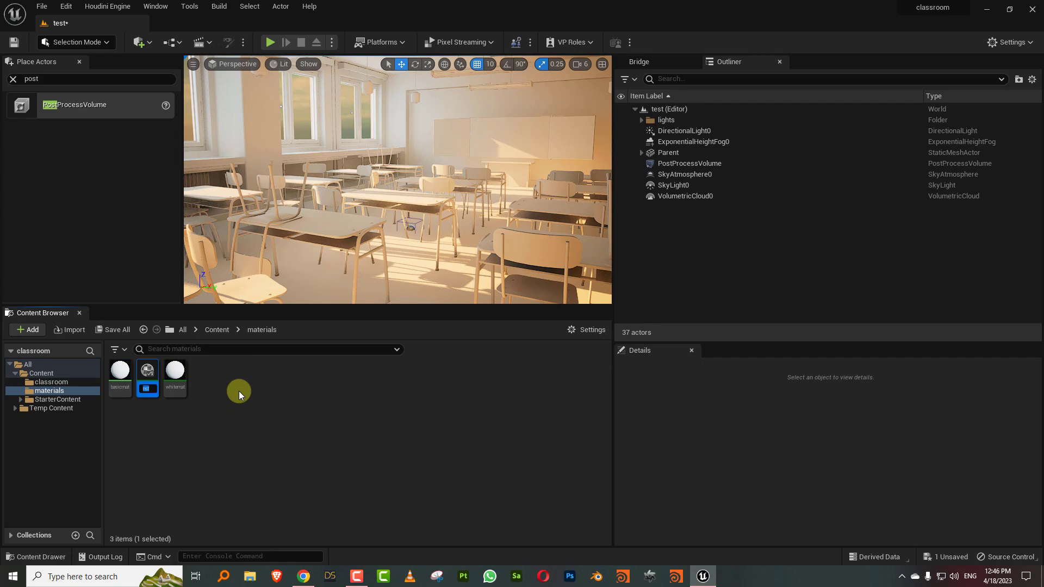
type("th")
key("Return")
Create another material instance of basicmat and name it metal.
right_click(124, 372)
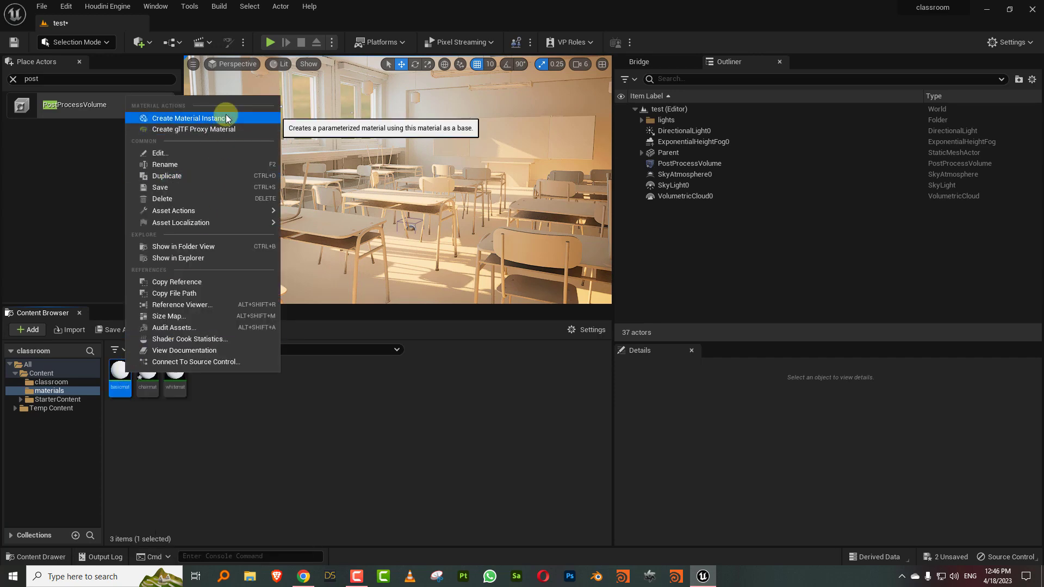
left_click(226, 114)
type("metal")
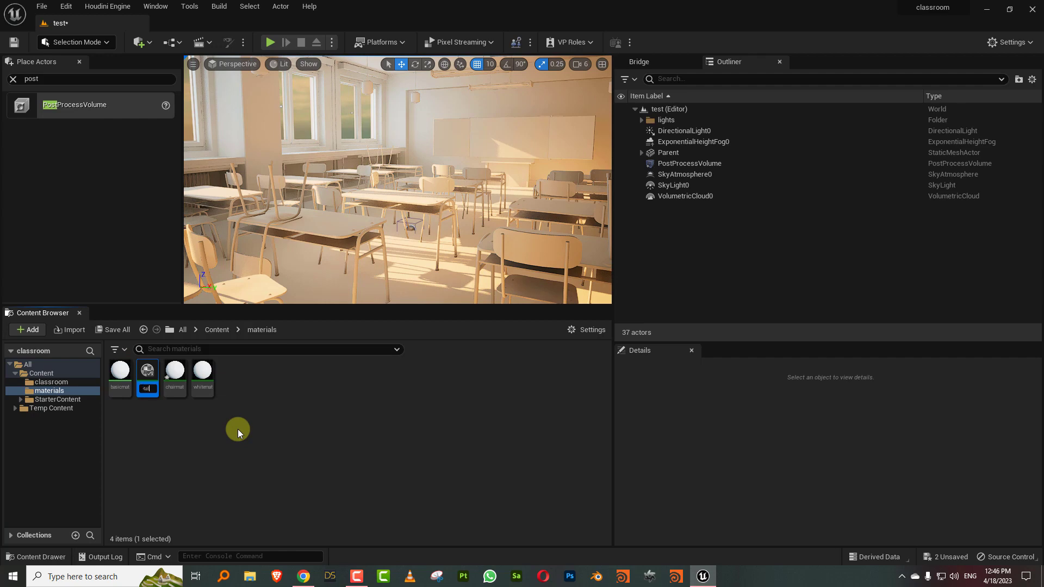
key("Return")
Create a material instance of basicmat named floor.
right_click(135, 369)
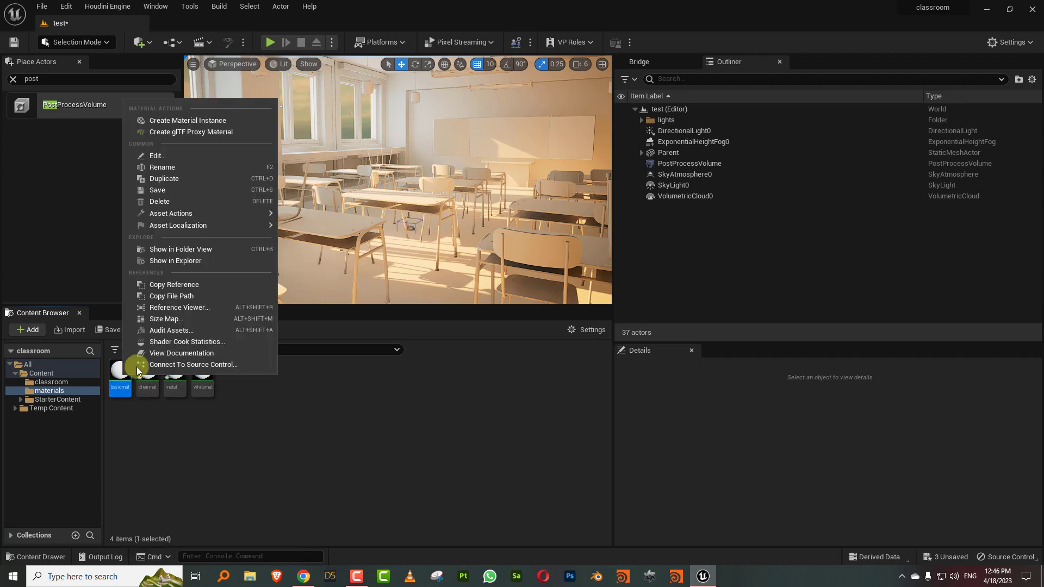
left_click(217, 114)
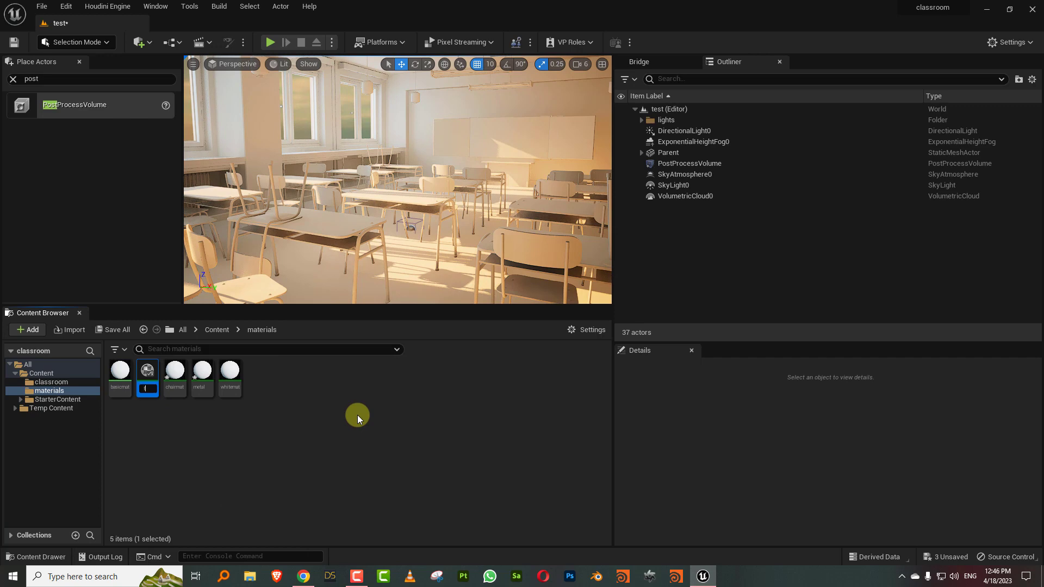
key("Return")
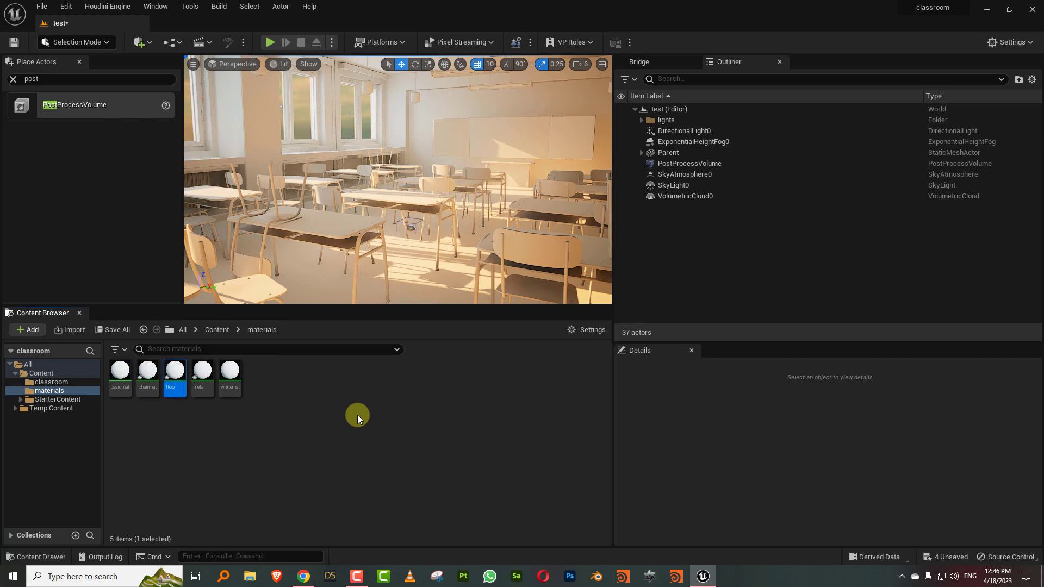
Create a material instance of basicmat for the blackboard and name it accordingly.
right_click(120, 375)
left_click(206, 130)
type("nst")
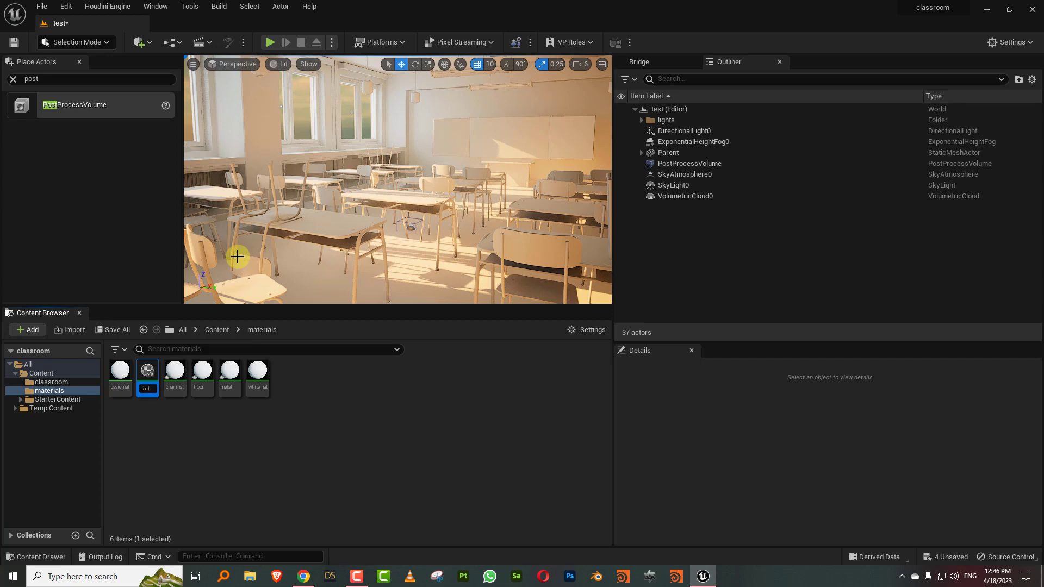
Open the metal material instance for editing and enable its color parameter override, accepting the near-white color.
double_click(230, 376)
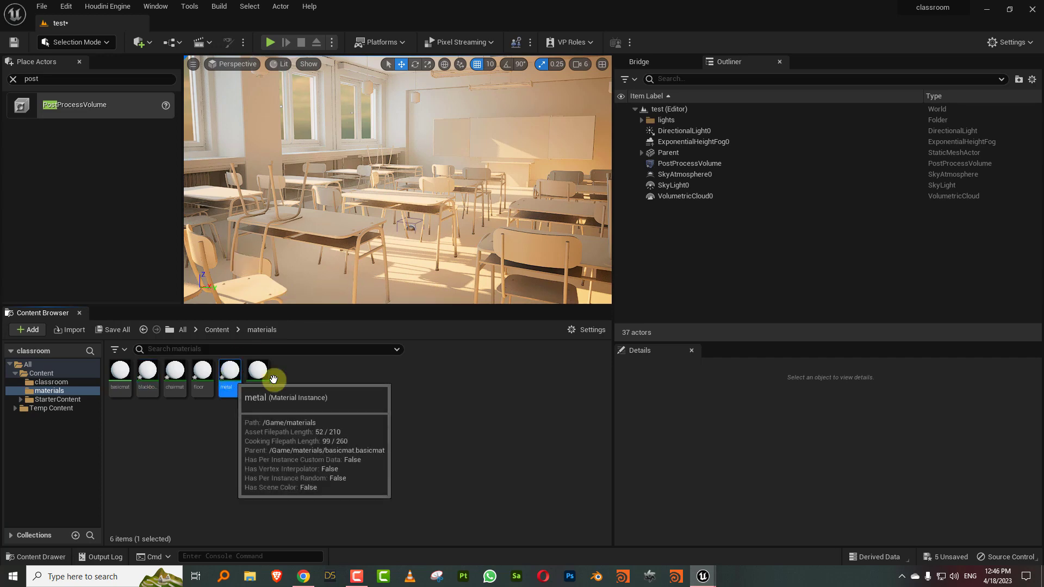
left_click(226, 258)
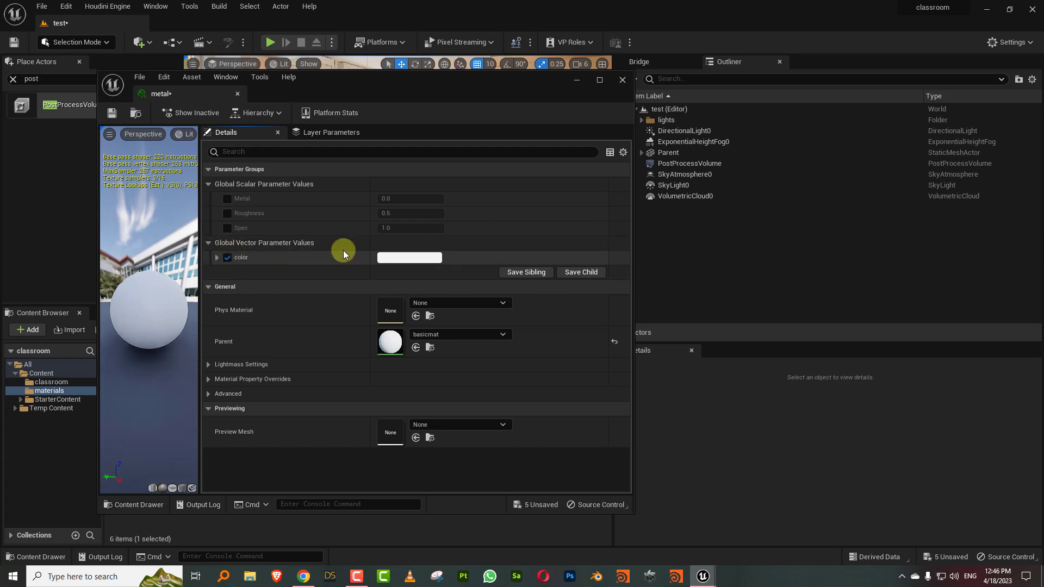
left_click(392, 258)
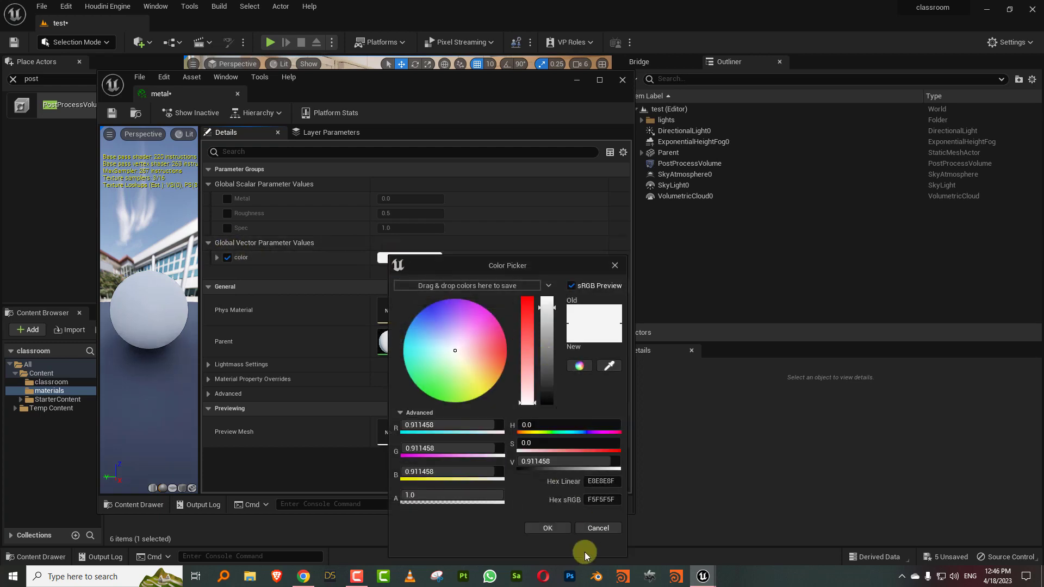
left_click(548, 528)
Enable the metal instance's Metal and Roughness parameters, set them to 1 and 0.2, and save and close the instance.
left_click(227, 198)
left_click(227, 213)
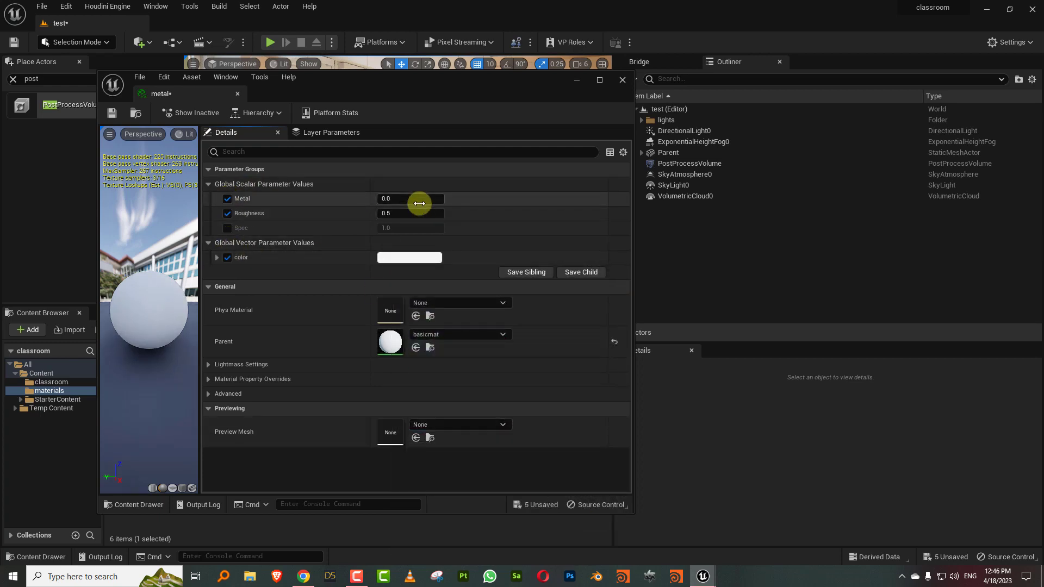
left_click(419, 204)
type("1")
key("Return")
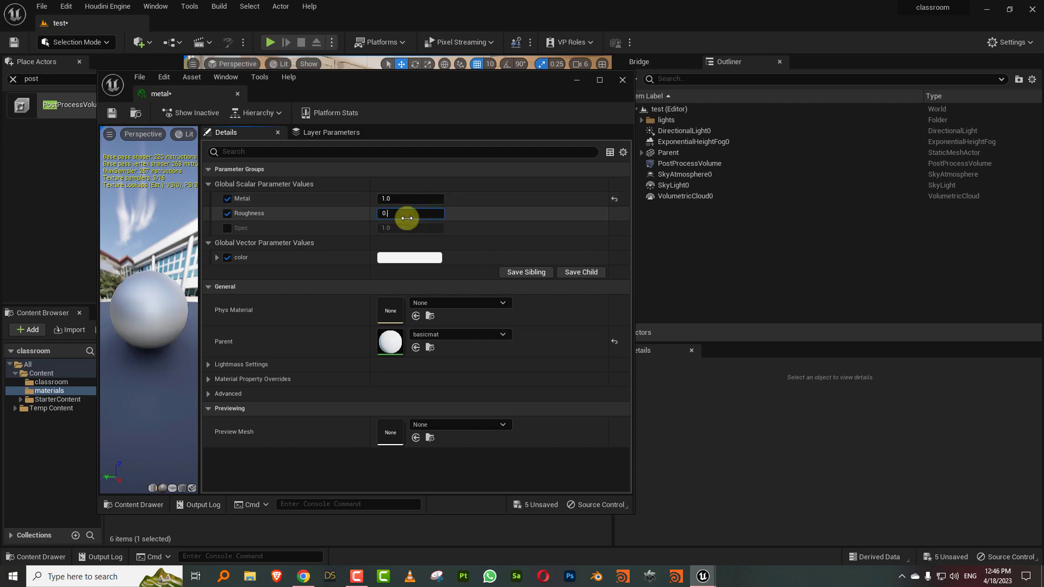
key("Return")
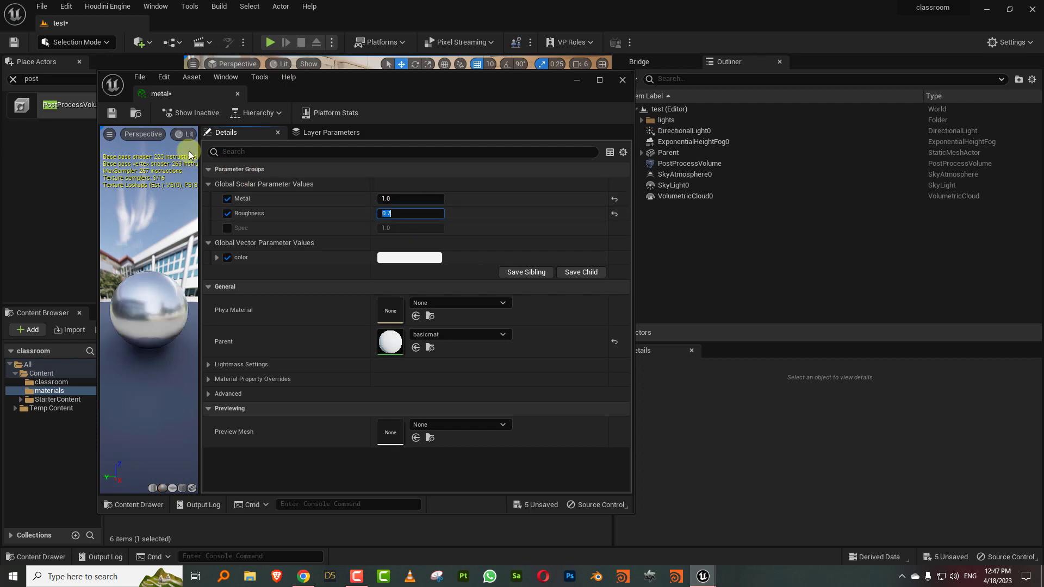
left_click(112, 113)
left_click(620, 80)
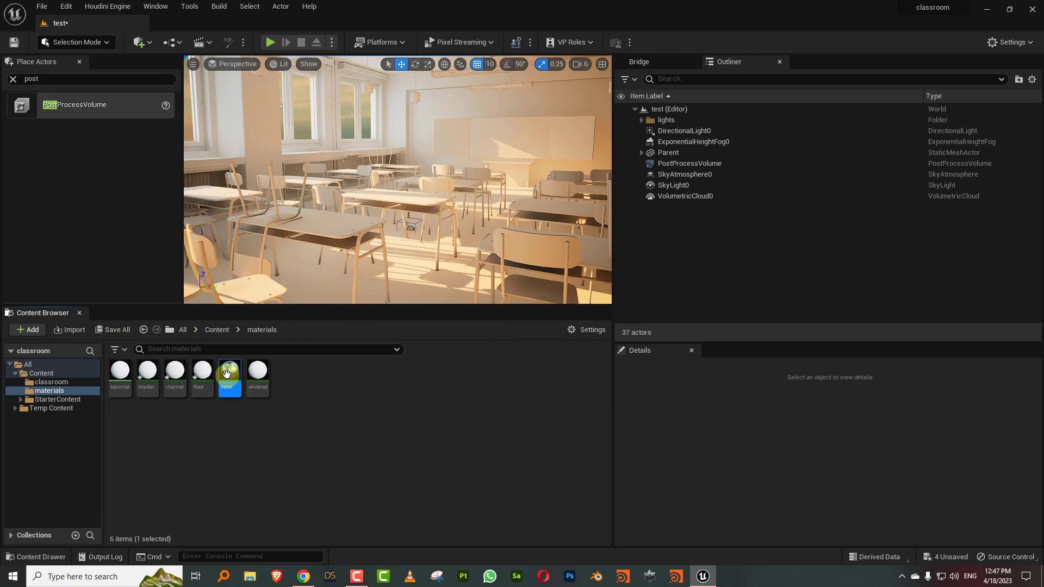
Apply the metal material instance to the metal legs of the desks and chairs.
left_click_drag(229, 375, 382, 247)
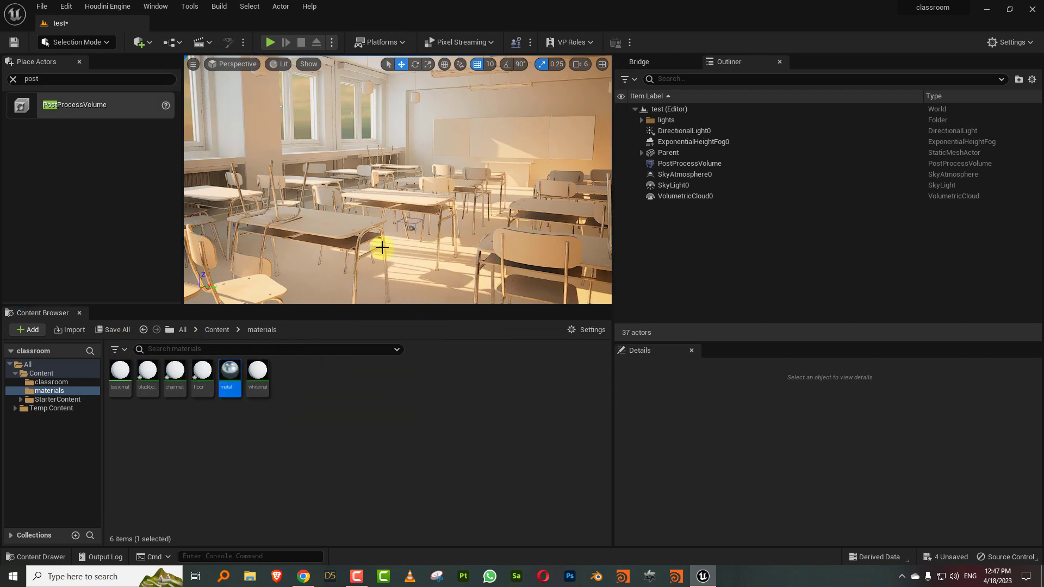
Open the chairmat instance, enable its color override, and pick a pink of about R 0.911, G 0.109, B 0.456.
left_click(175, 374)
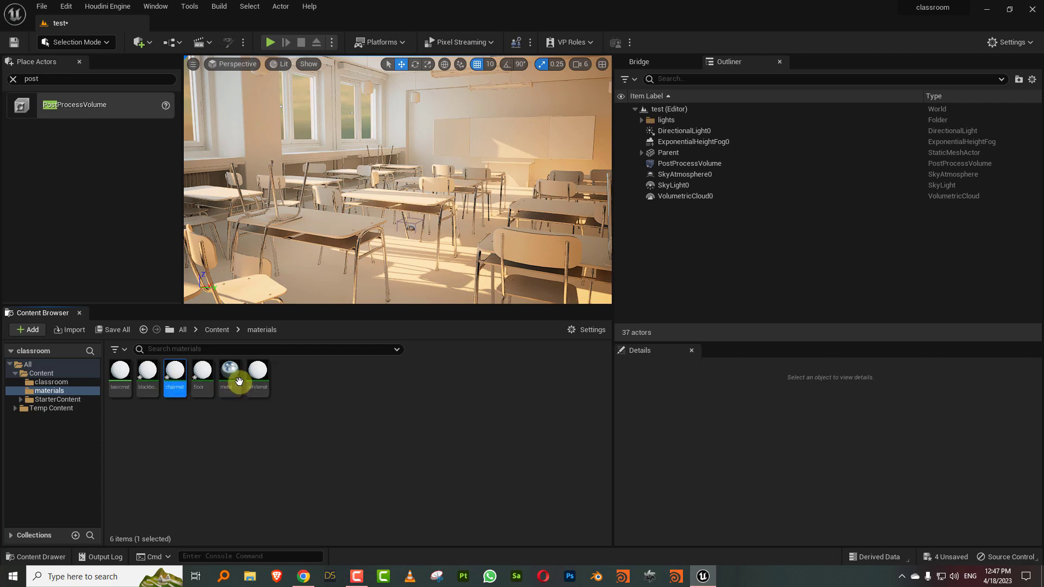
double_click(175, 374)
left_click(227, 257)
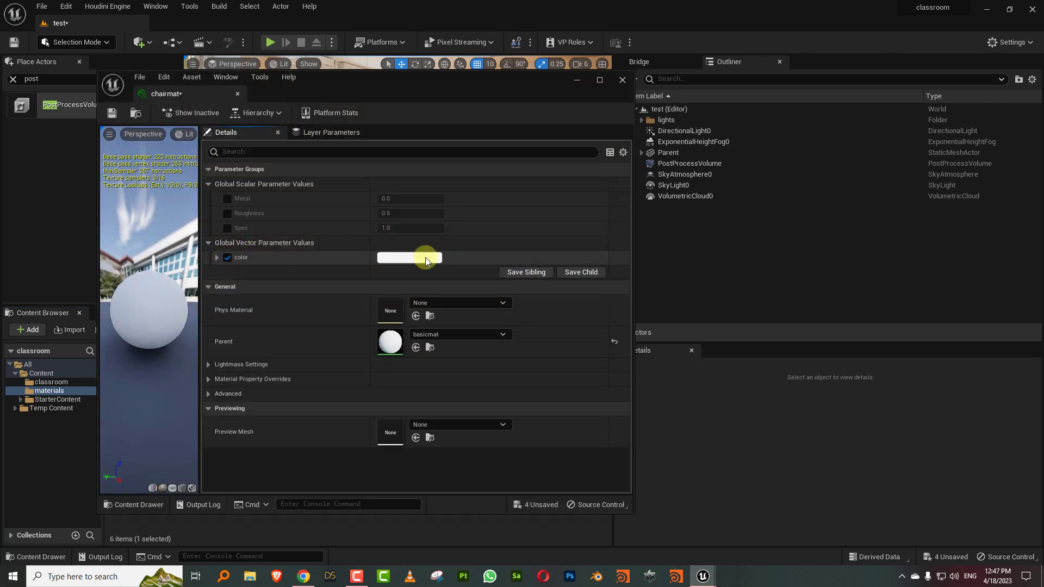
left_click(426, 258)
left_click(534, 334)
left_click_drag(534, 332, 534, 334)
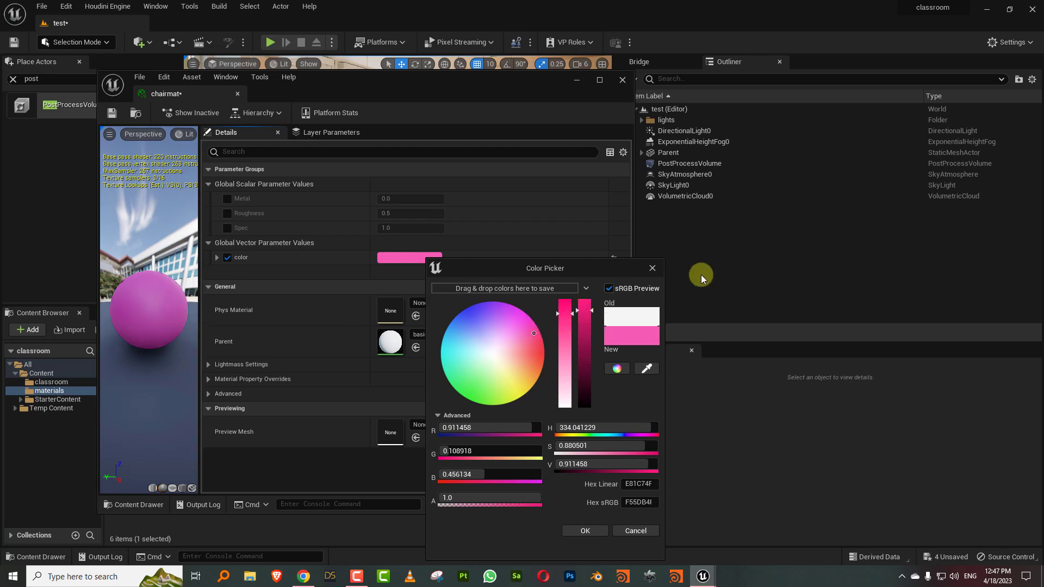
Compare the picked pink with sRGB Preview switched off and on, leaving the preview enabled.
left_click(610, 290)
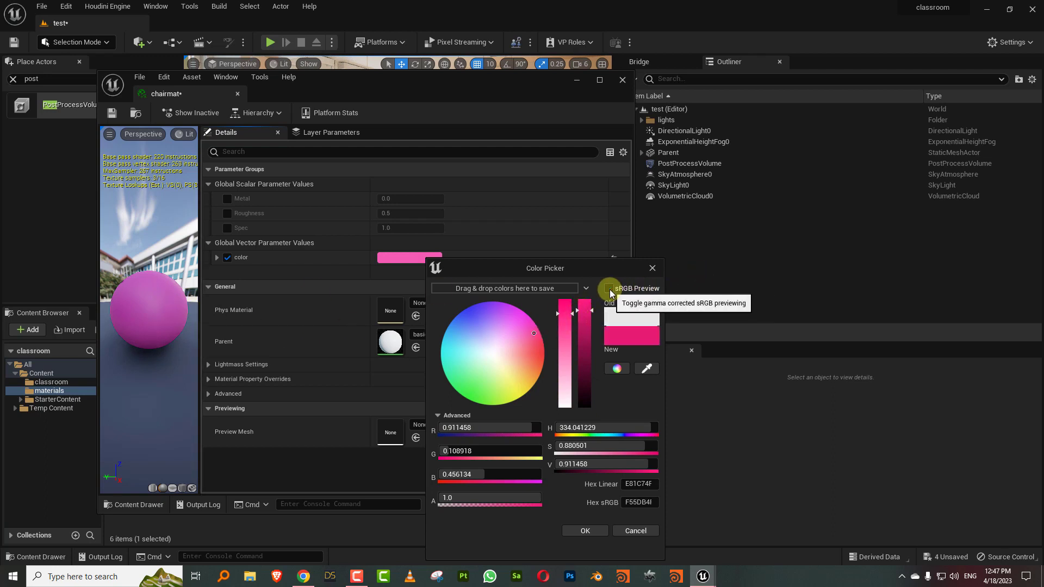
left_click(609, 289)
left_click(610, 290)
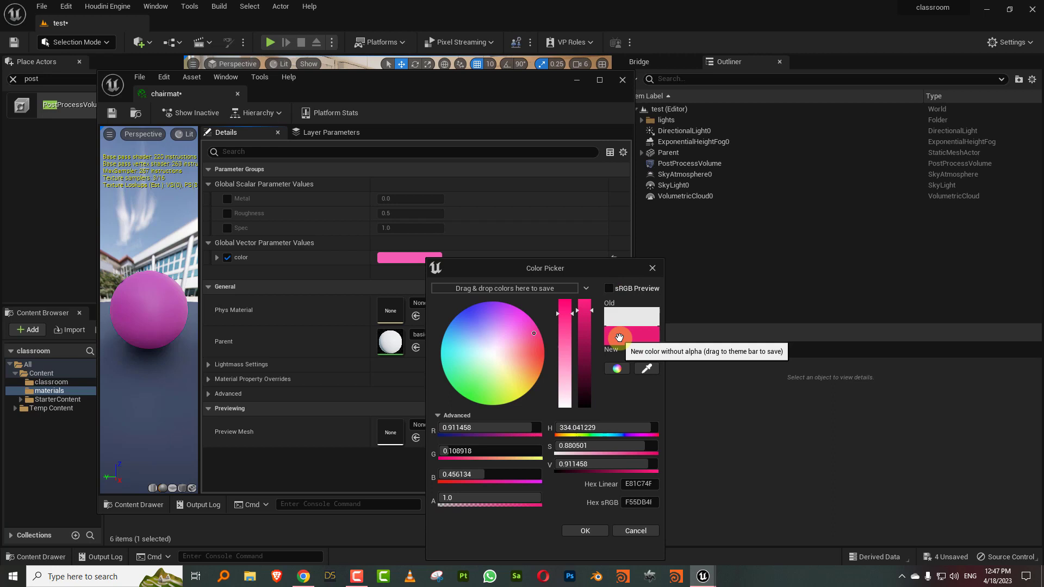
left_click(609, 290)
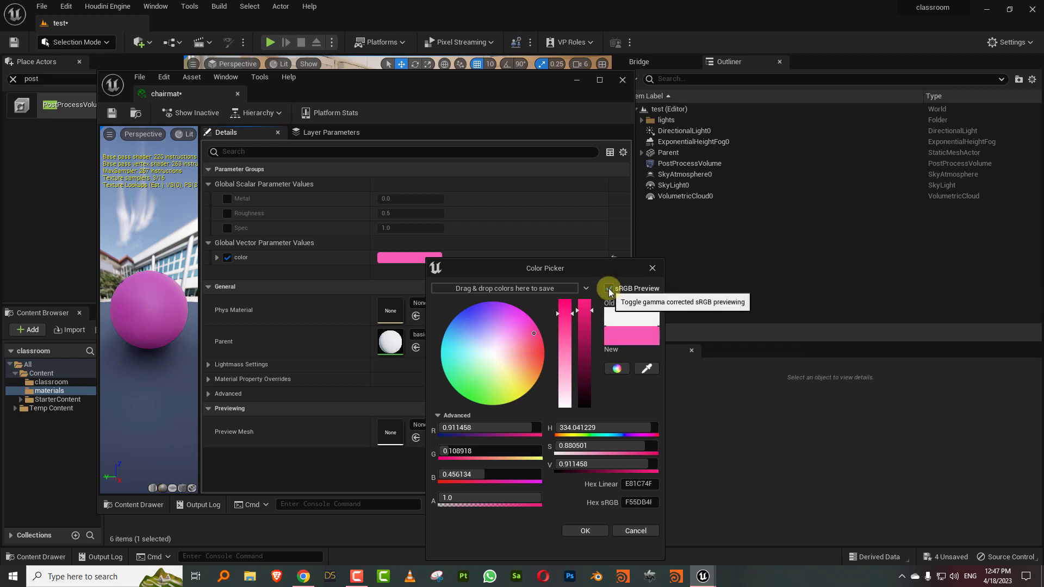
left_click(609, 289)
left_click(610, 290)
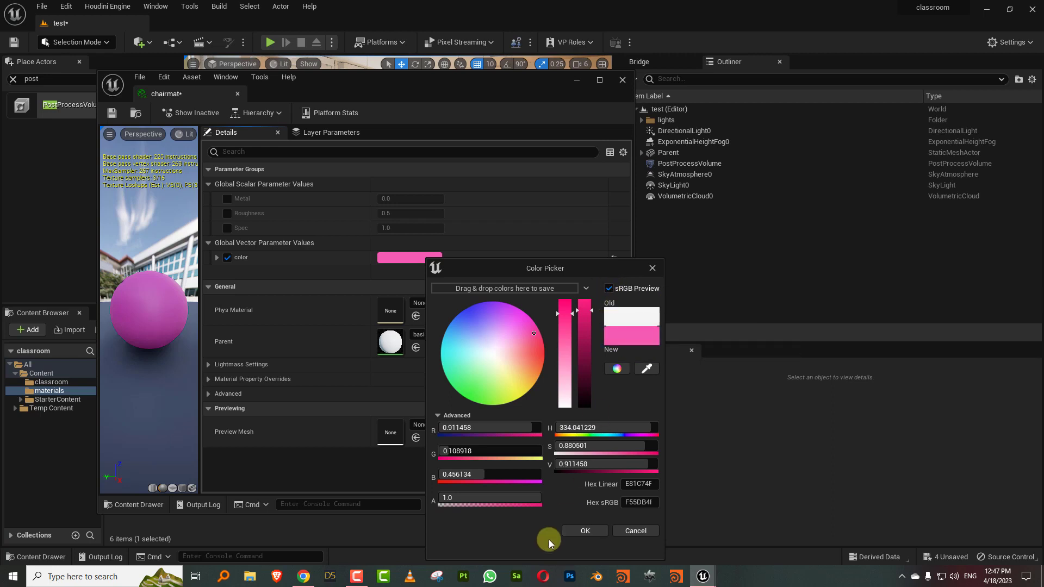
Accept the pink, enable chairmat's Roughness and set it to 0.2, and save and close the instance.
left_click(585, 530)
left_click(227, 213)
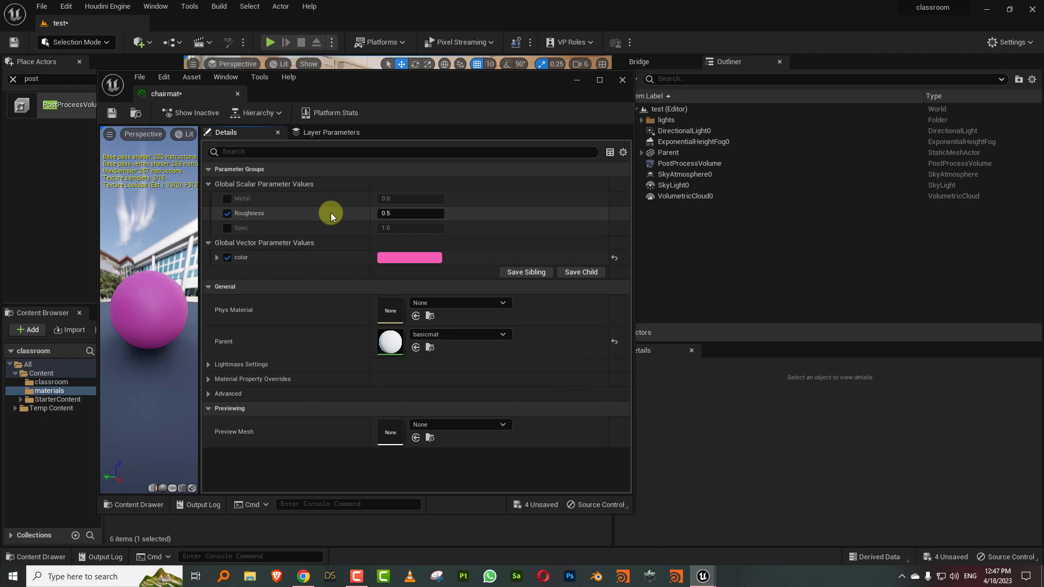
left_click(410, 212)
type("0.2")
key("Return")
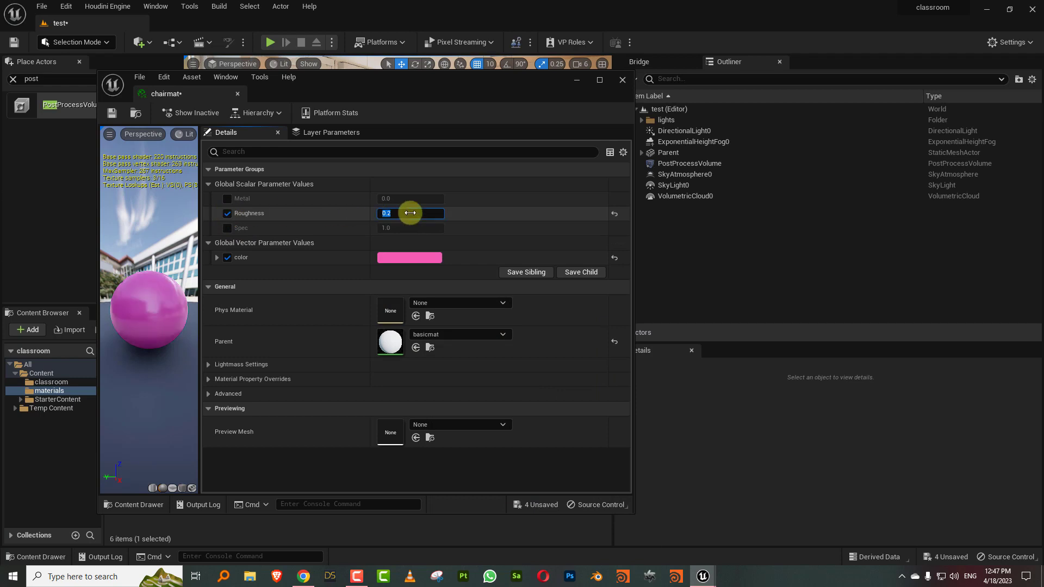
left_click(112, 112)
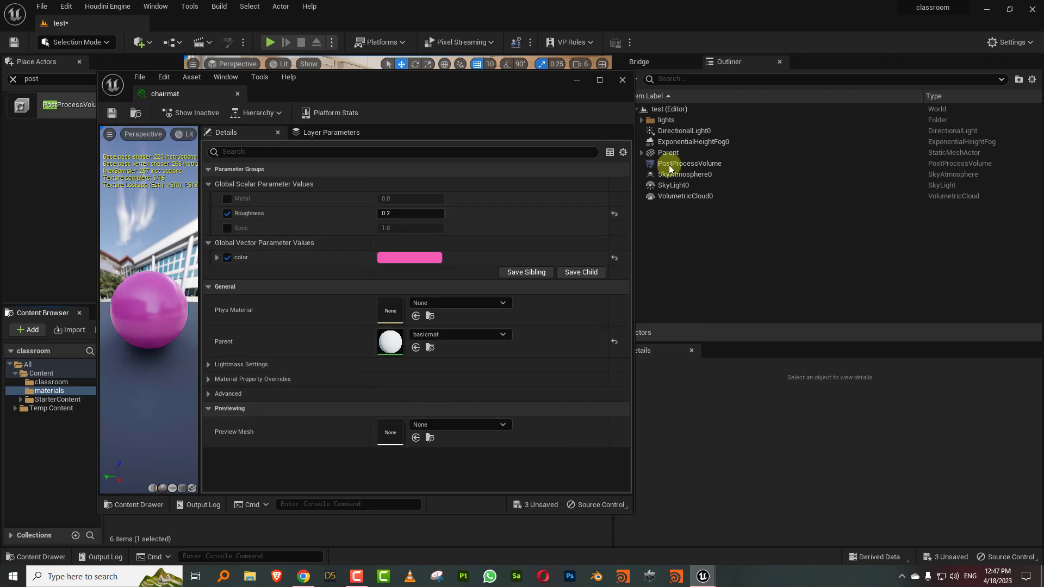
left_click(622, 79)
Apply the chairmat material instance to the desktops and chair seats in the classroom.
left_click_drag(175, 373, 321, 223)
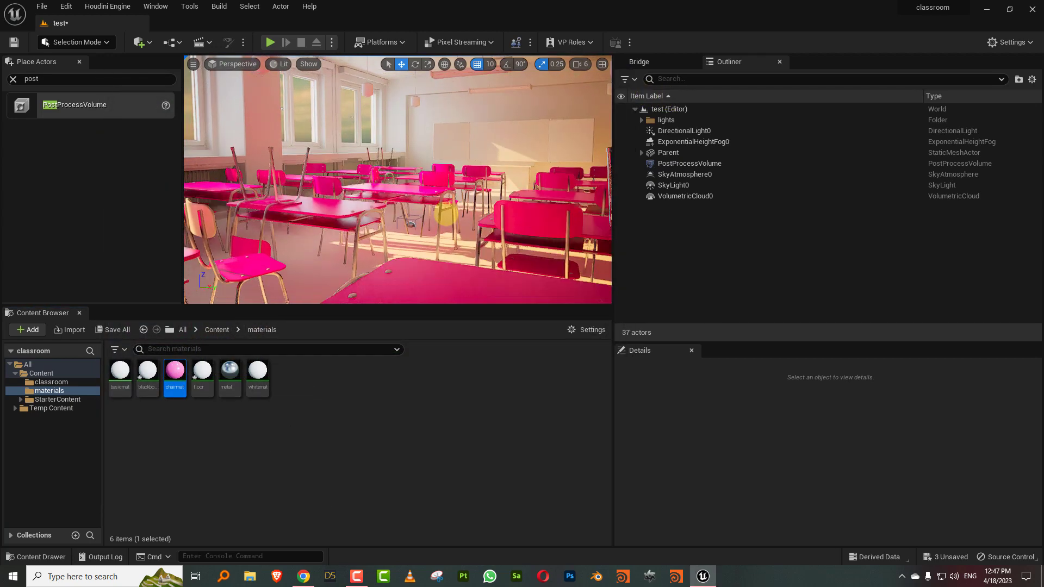
right_click_drag(445, 215, 430, 142)
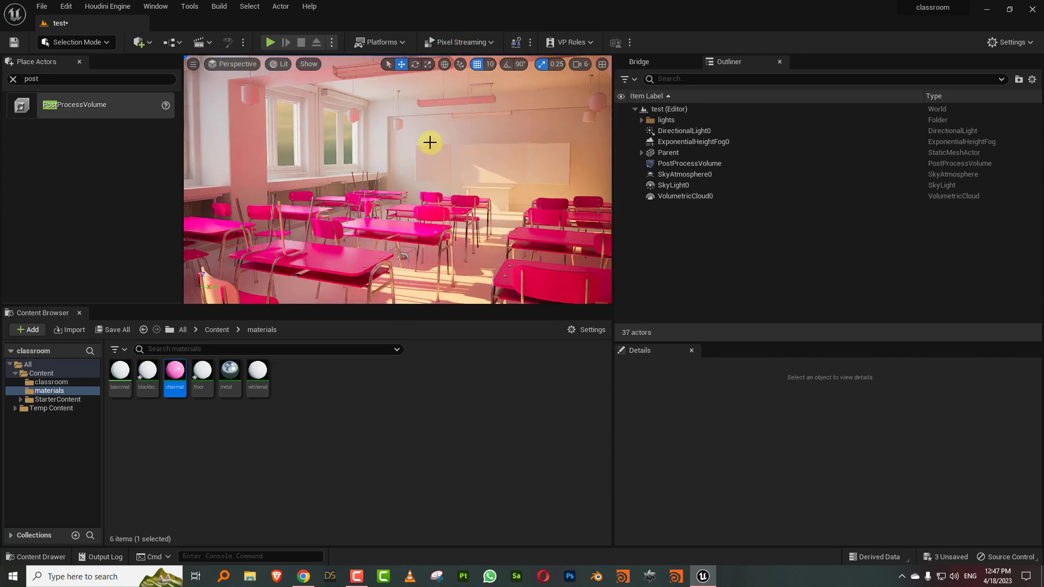
Select the PostProcessVolume, search its details for "satur" and open the global Saturation for editing.
left_click(710, 163)
left_click(663, 412)
type("s")
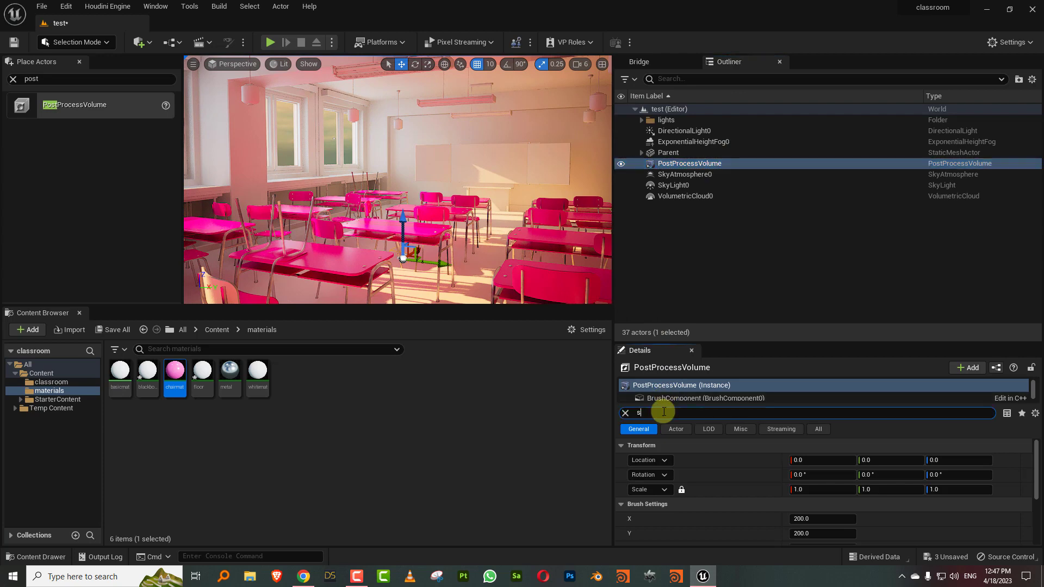
type("atur")
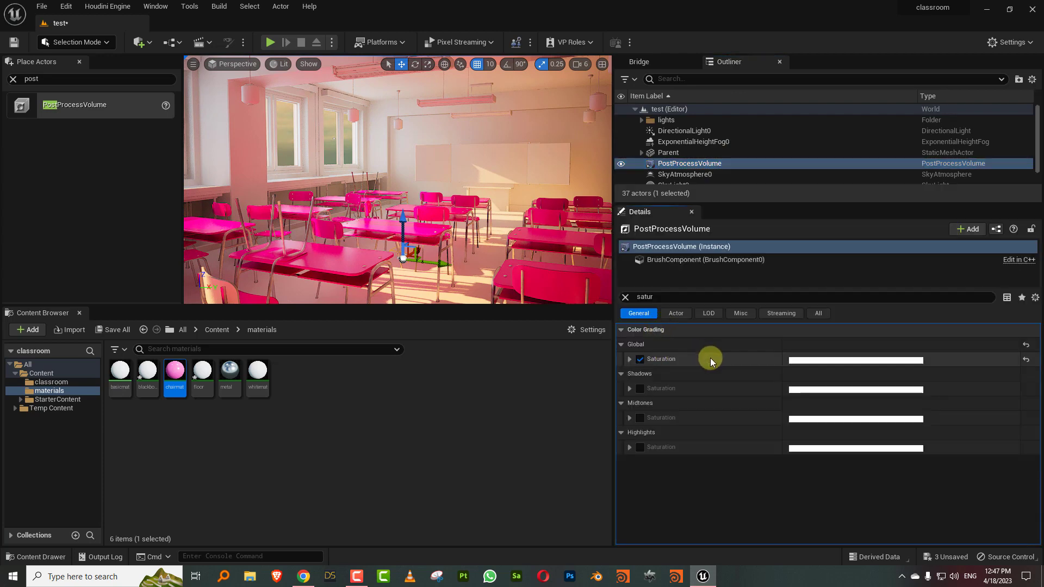
left_click(630, 360)
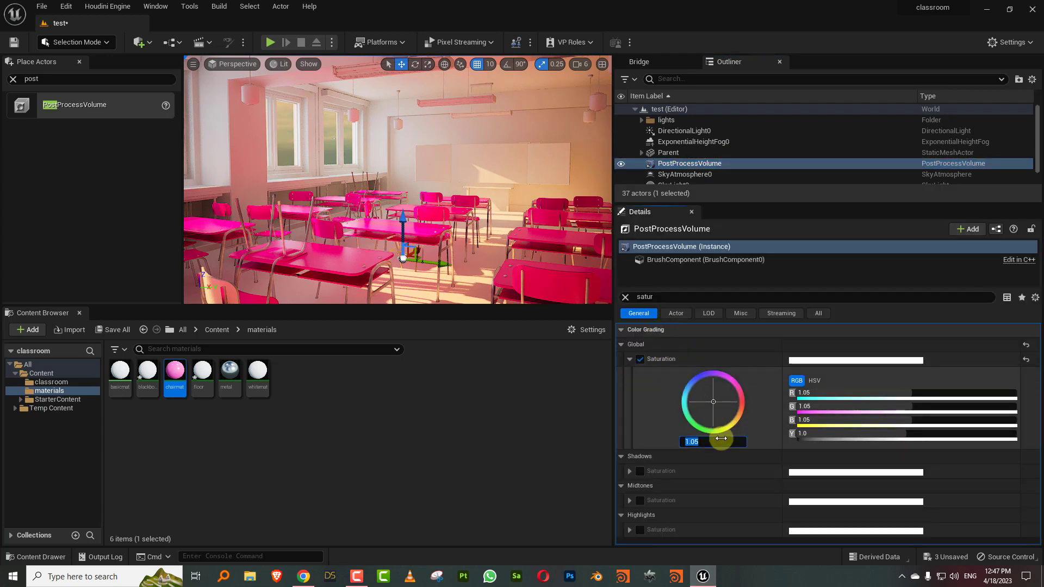
Apply the floor material instance to the classroom floor.
left_click_drag(443, 186, 431, 190)
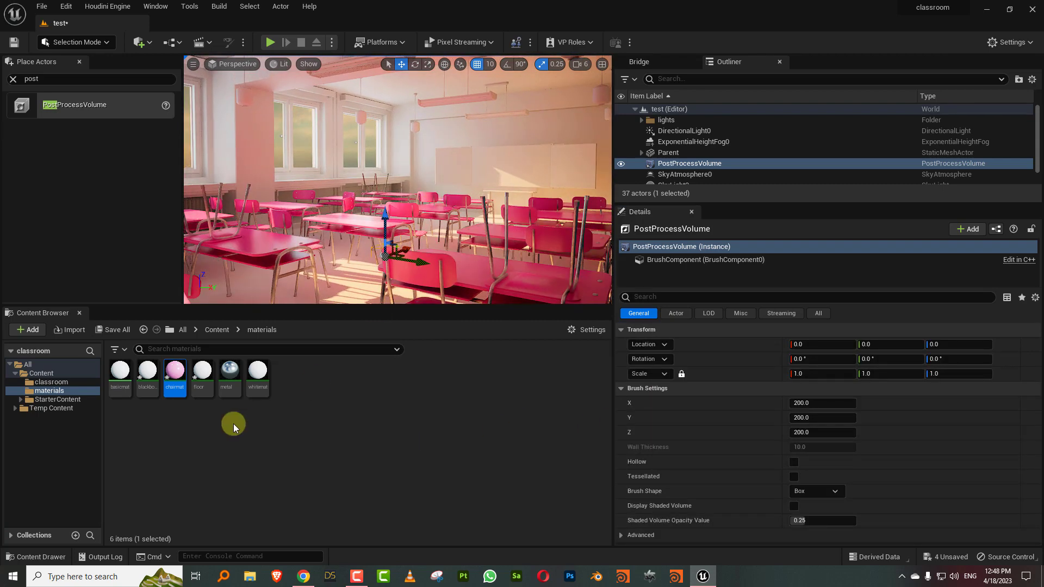
left_click(200, 383)
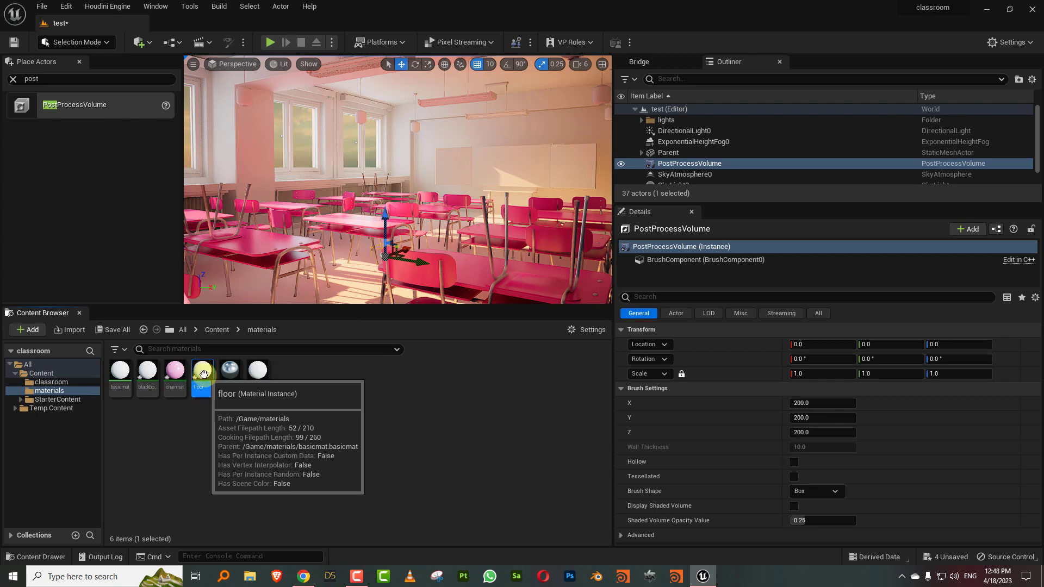
left_click_drag(203, 374, 353, 287)
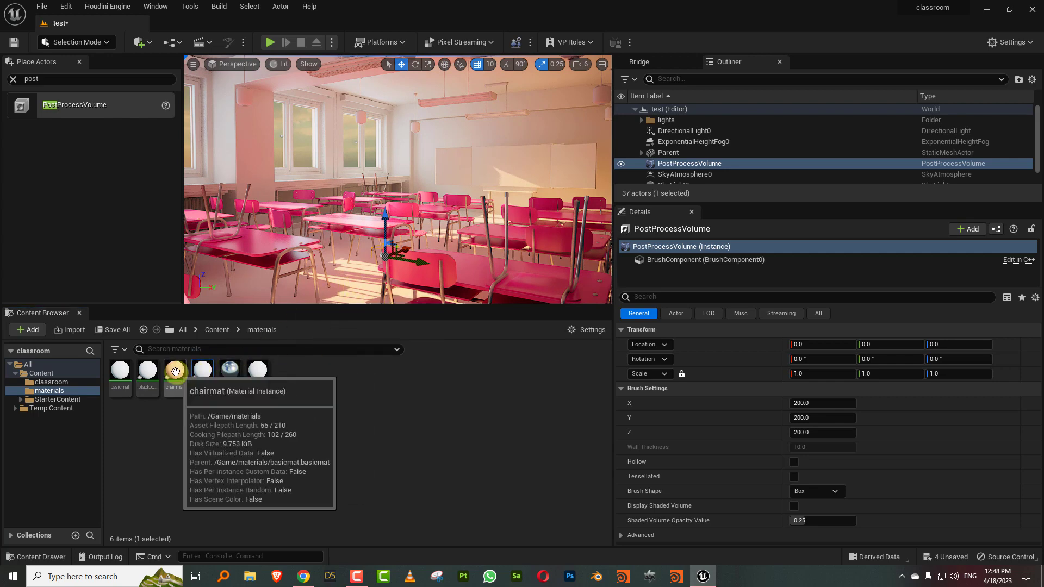
Open the floor instance for editing, enable its Roughness parameter and set it to 0.1.
double_click(201, 372)
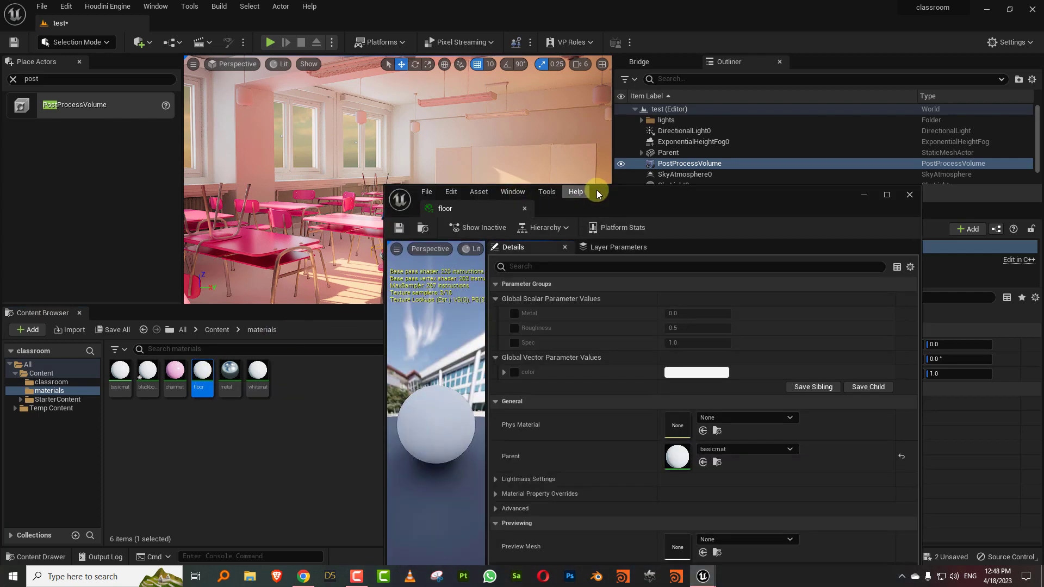
left_click_drag(597, 186, 680, 88)
left_click(597, 230)
left_click(759, 230)
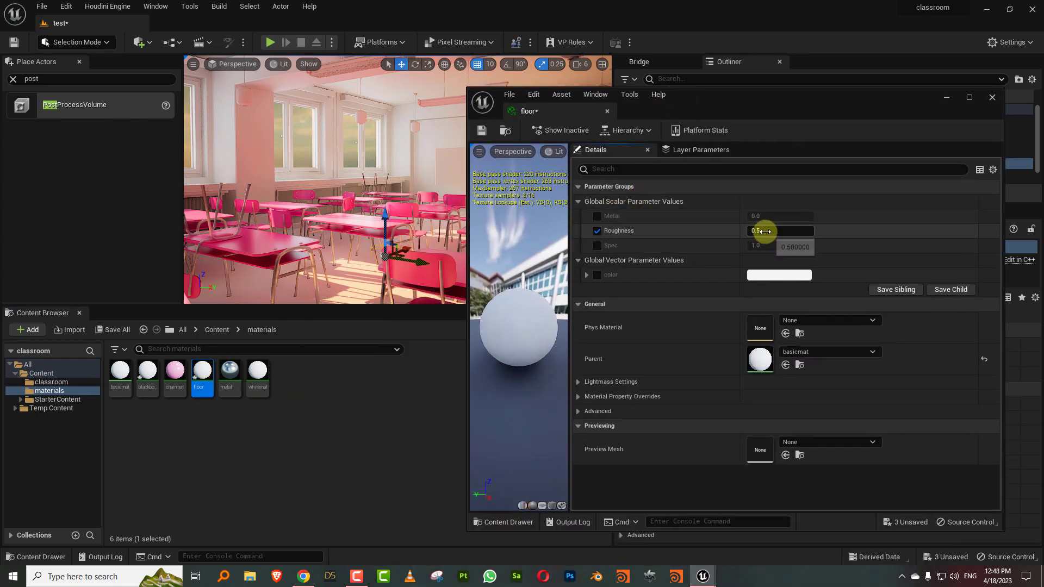
type("0.1")
key("Return")
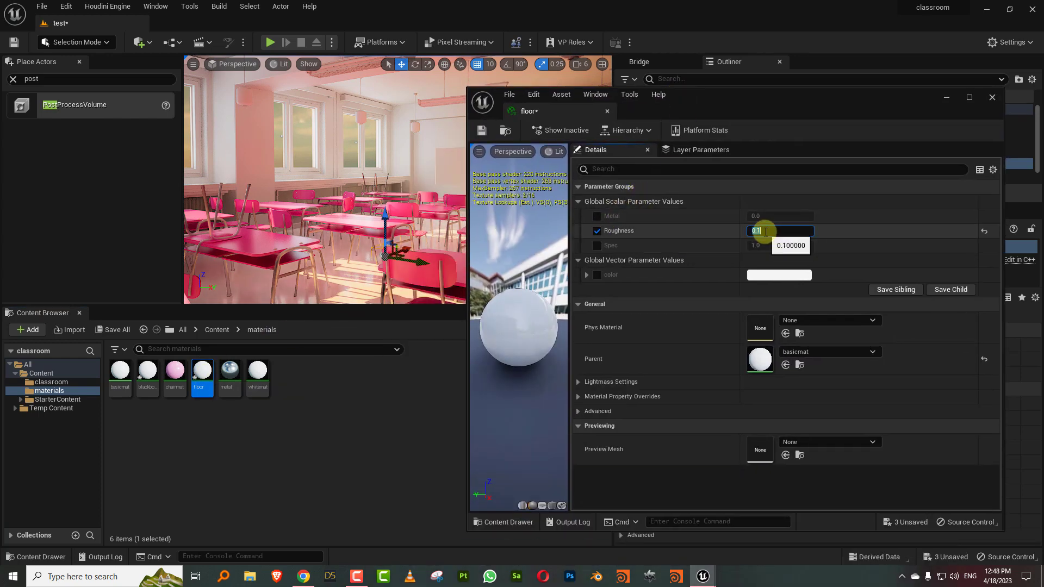
Enable the floor instance's color, set a warm cream of about R 0.911, G 0.861, B 0.710, and save it.
left_click(597, 274)
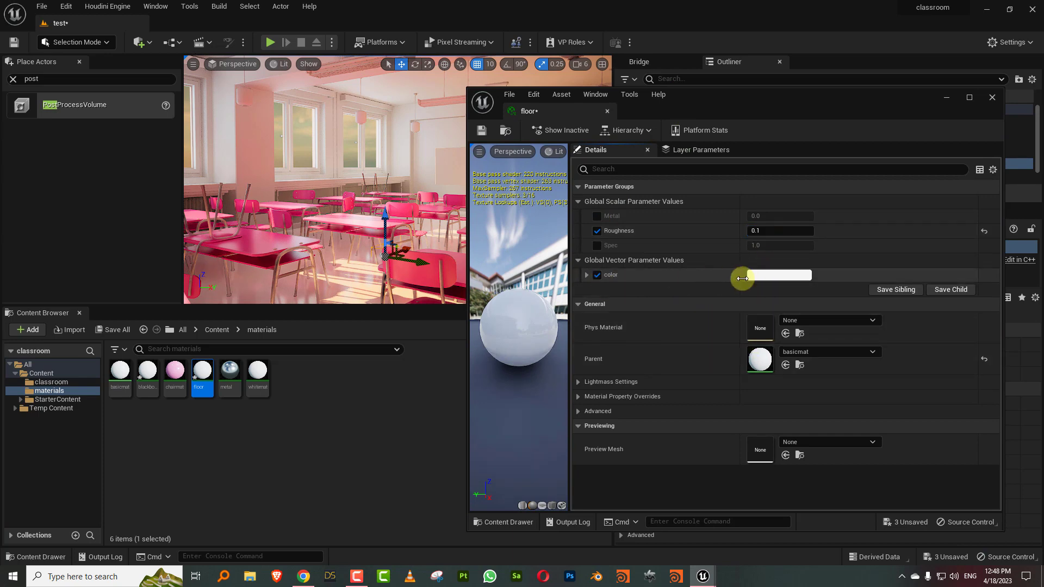
left_click(778, 276)
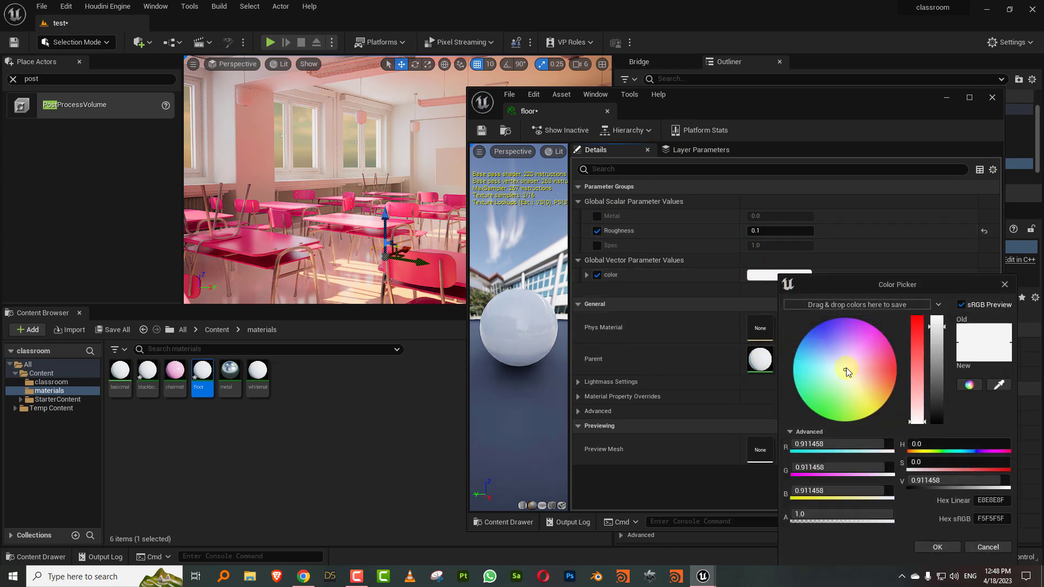
mouse_move(846, 368)
left_mouse_down()
mouse_move(834, 344)
mouse_move(838, 384)
mouse_move(847, 373)
left_mouse_up()
left_click(937, 547)
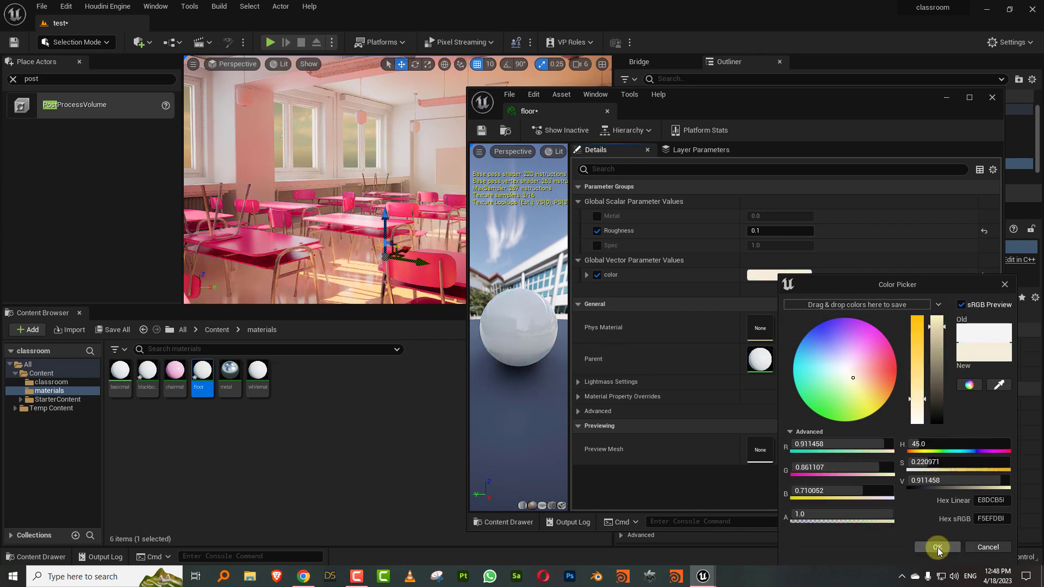
left_click(482, 131)
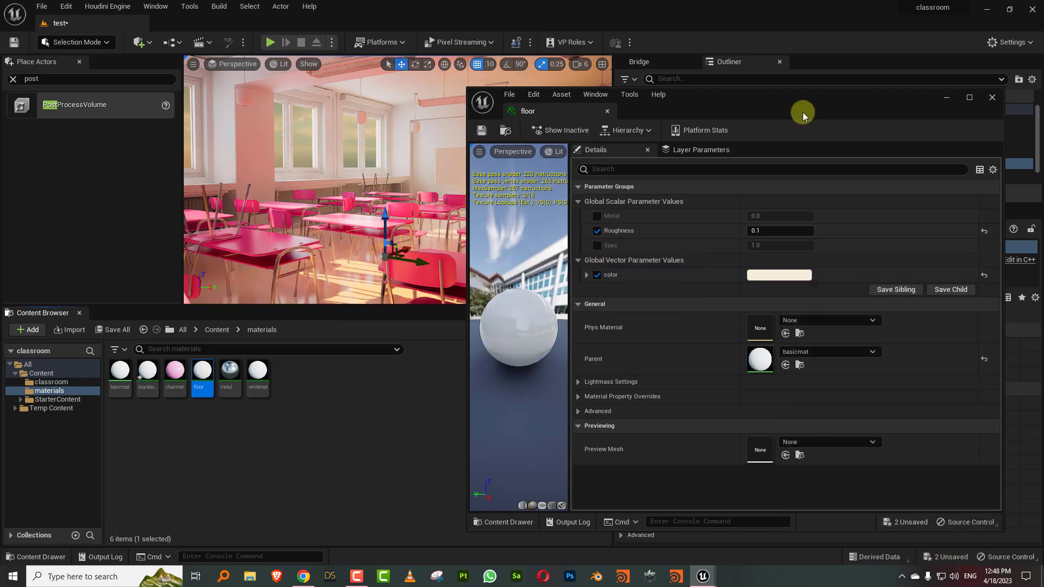
Close the floor material and set the blackboard material's color to a dark grey with a value of about 0.12.
left_click(985, 100)
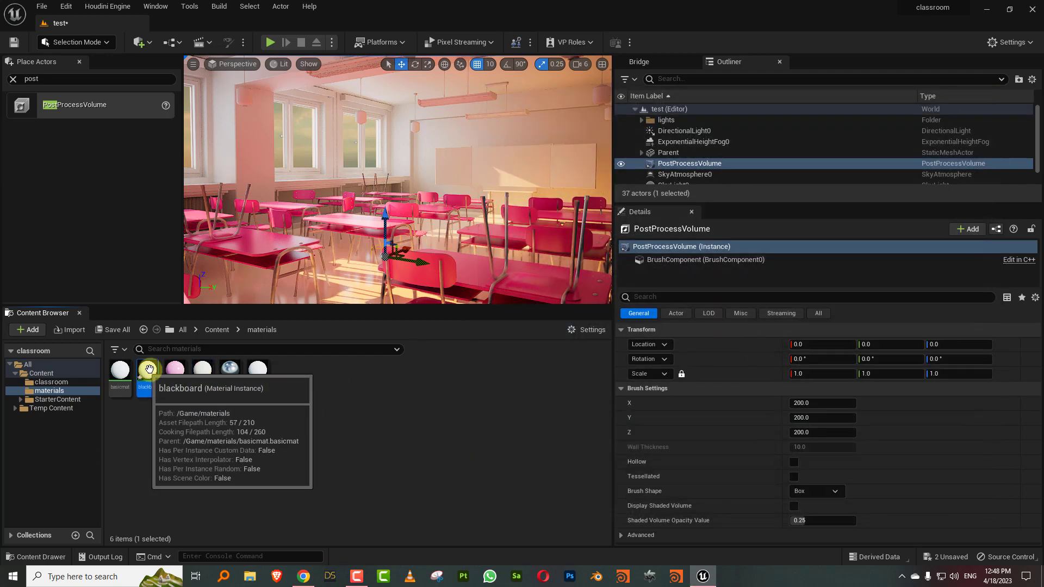
left_click_drag(147, 370, 472, 215)
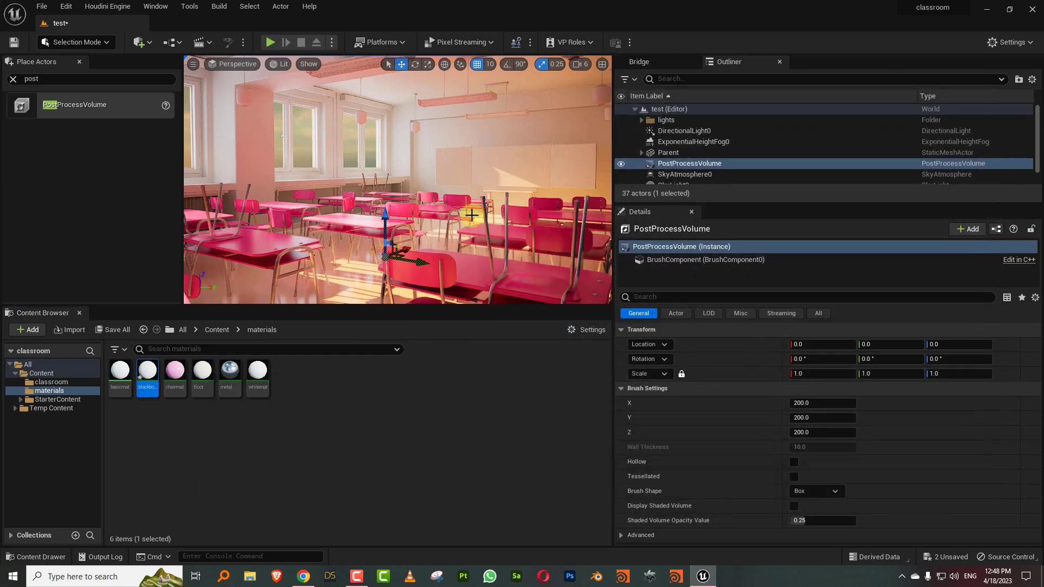
double_click(147, 370)
left_click(778, 275)
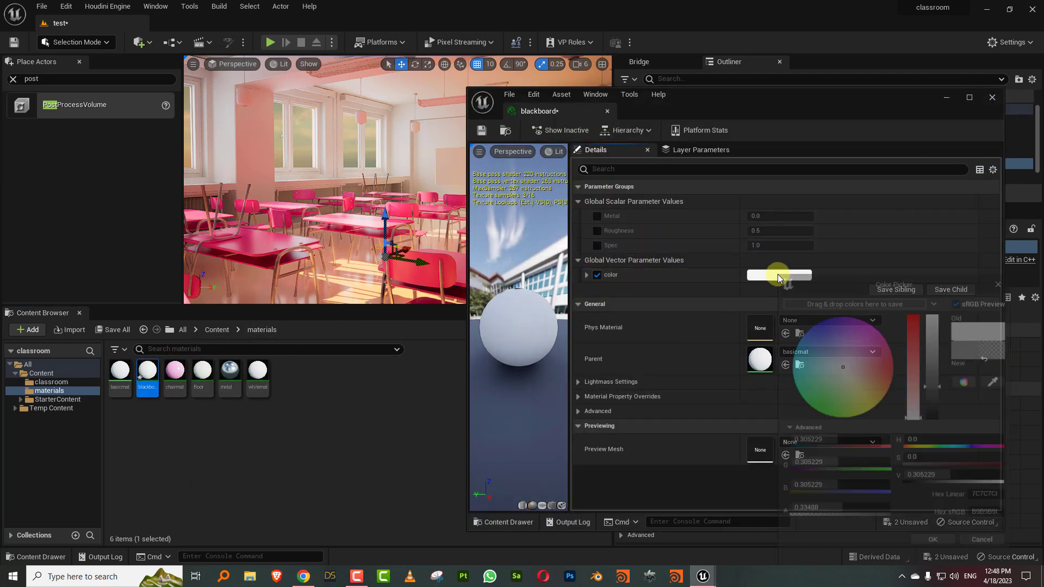
left_click_drag(938, 354, 947, 411)
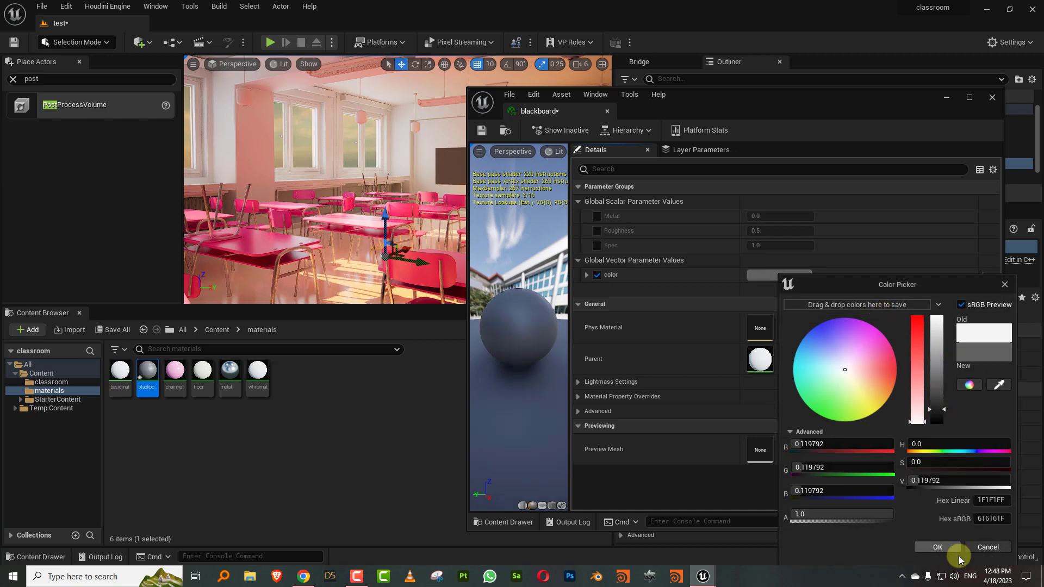
left_click(937, 547)
Set the blackboard material's roughness to 0.2 and save the material.
left_click(773, 229)
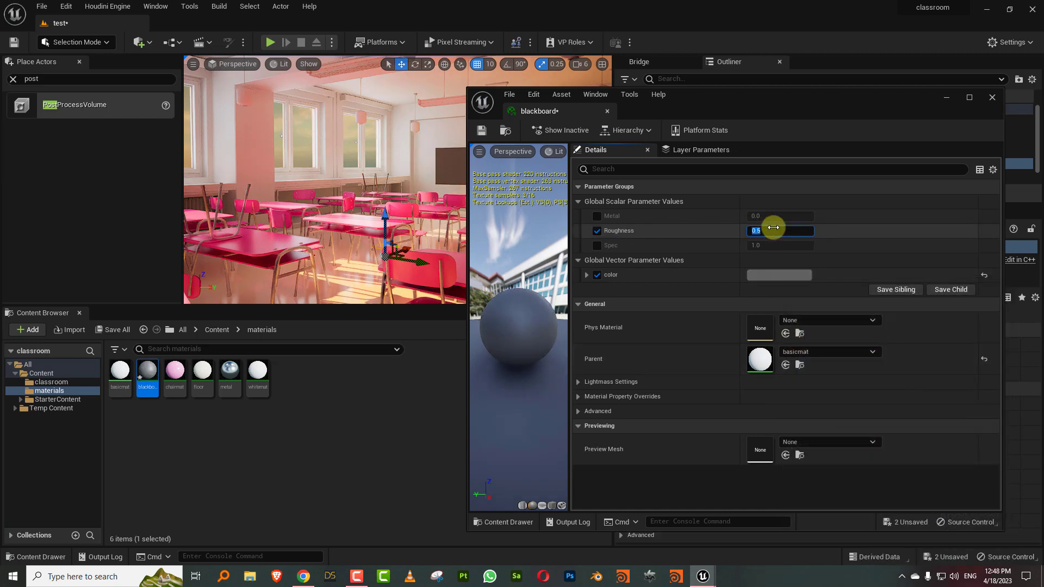
type("0.2")
key("Return")
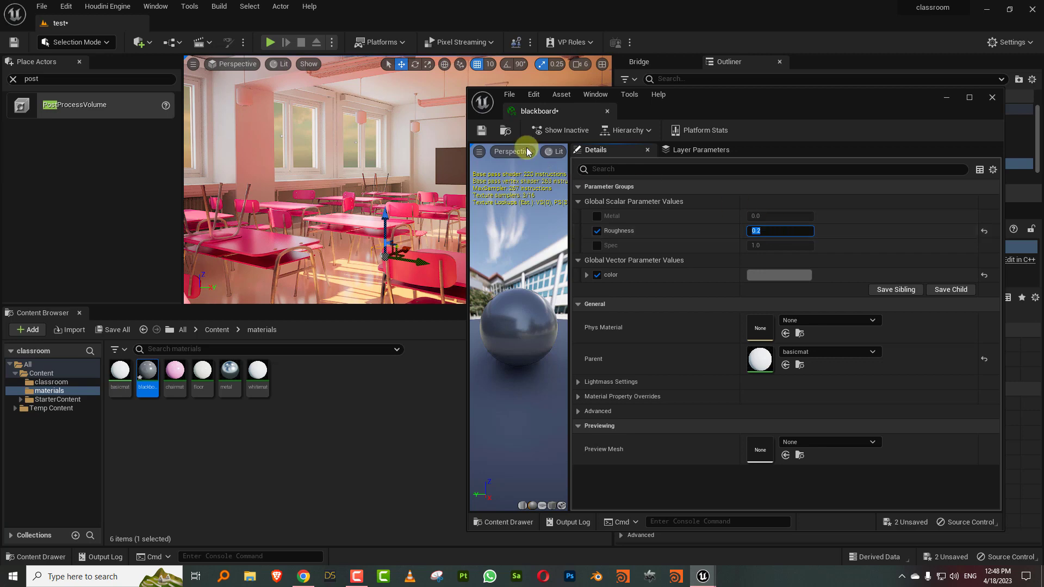
left_click(481, 130)
left_click(147, 374)
right_click(147, 374)
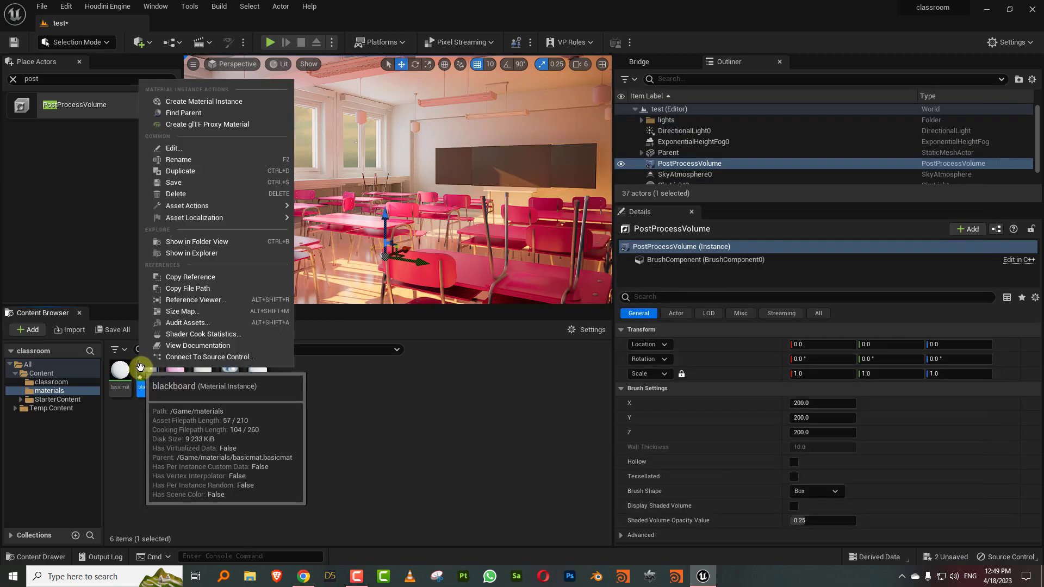
left_click(167, 183)
Rotate the directional light to about -229°, -21.8°, 65.1° so sunlight enters the classroom from a new angle.
left_click_drag(512, 240, 533, 233)
left_click(693, 247)
left_click_drag(684, 204, 684, 263)
left_click(426, 254)
mouse_move(427, 254)
left_mouse_down()
mouse_move(415, 254)
mouse_move(437, 253)
left_mouse_up()
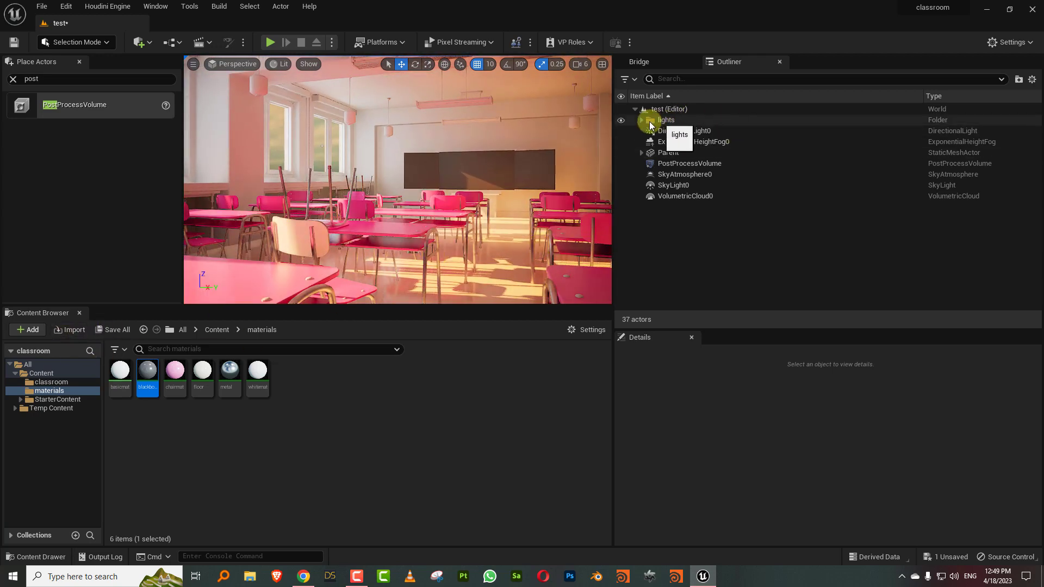
left_click(664, 130)
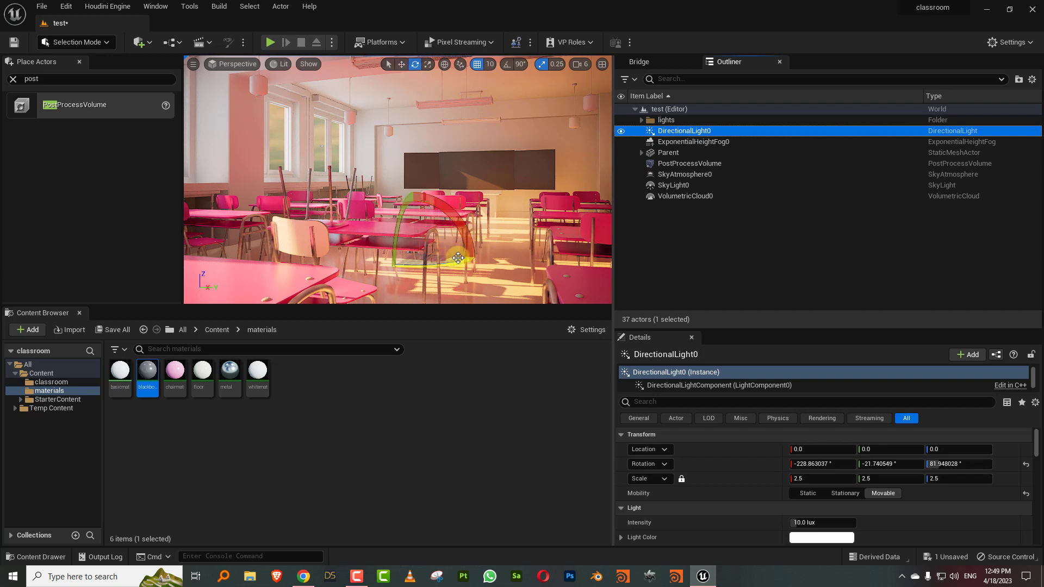
left_click_drag(458, 258, 358, 268)
left_click_drag(470, 239, 539, 250)
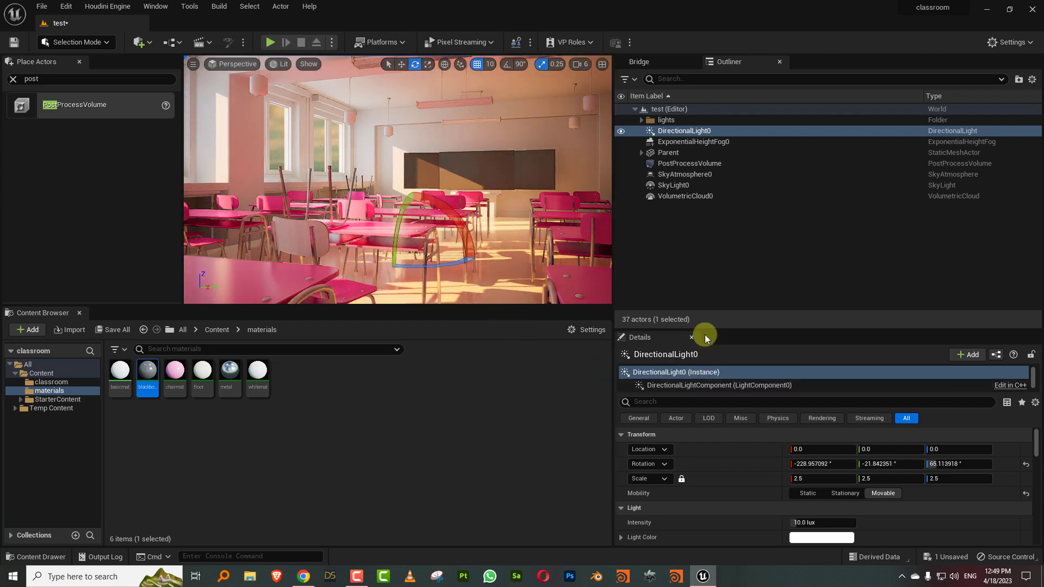
Raise the directional light's source angle to about 1.6 and set Cast Ray Traced Shadows to Enabled.
left_click_drag(705, 330, 711, 179)
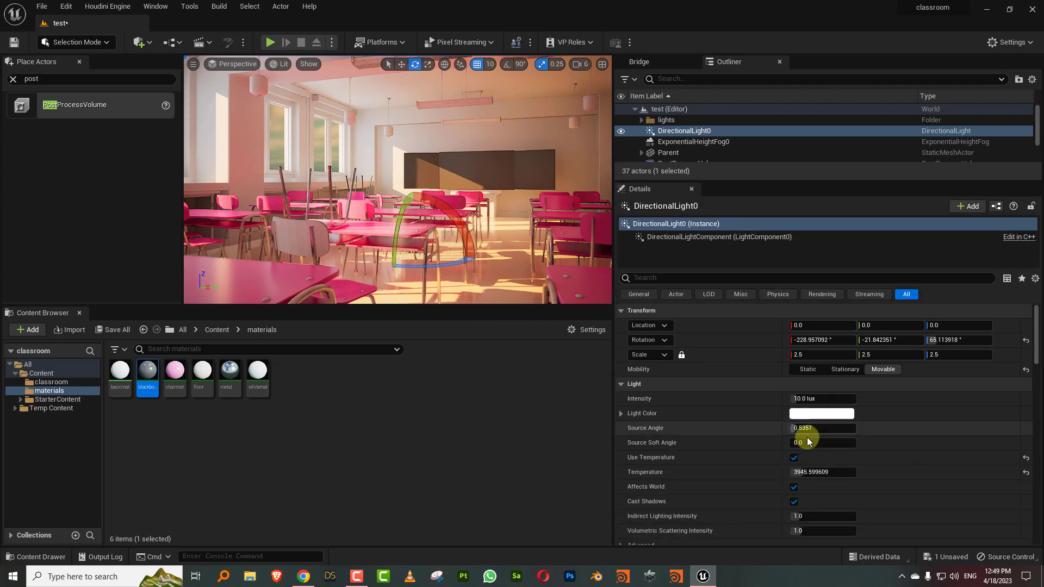
left_click_drag(797, 428, 816, 428)
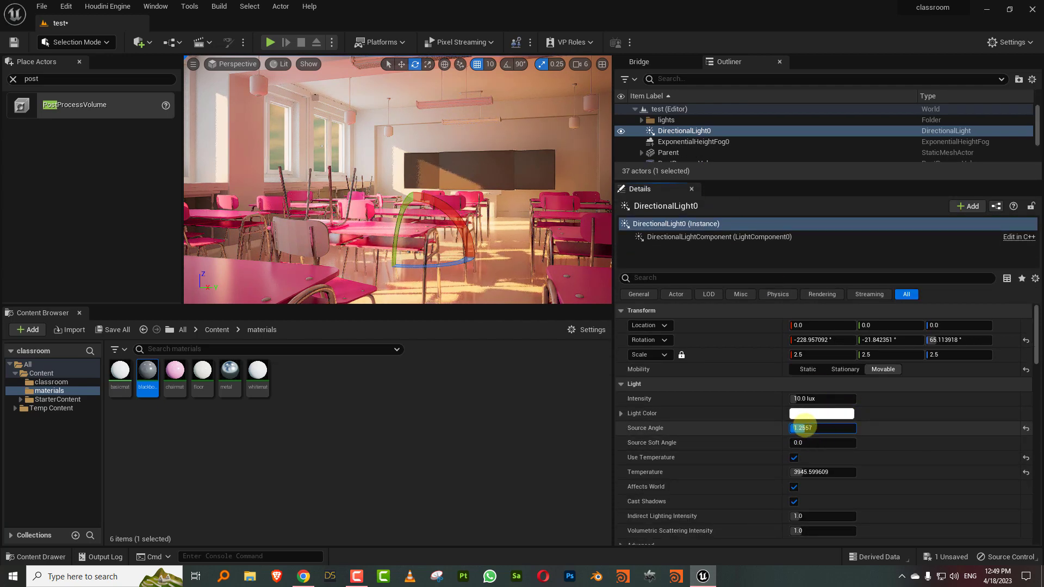
left_click(669, 281)
type("raytr")
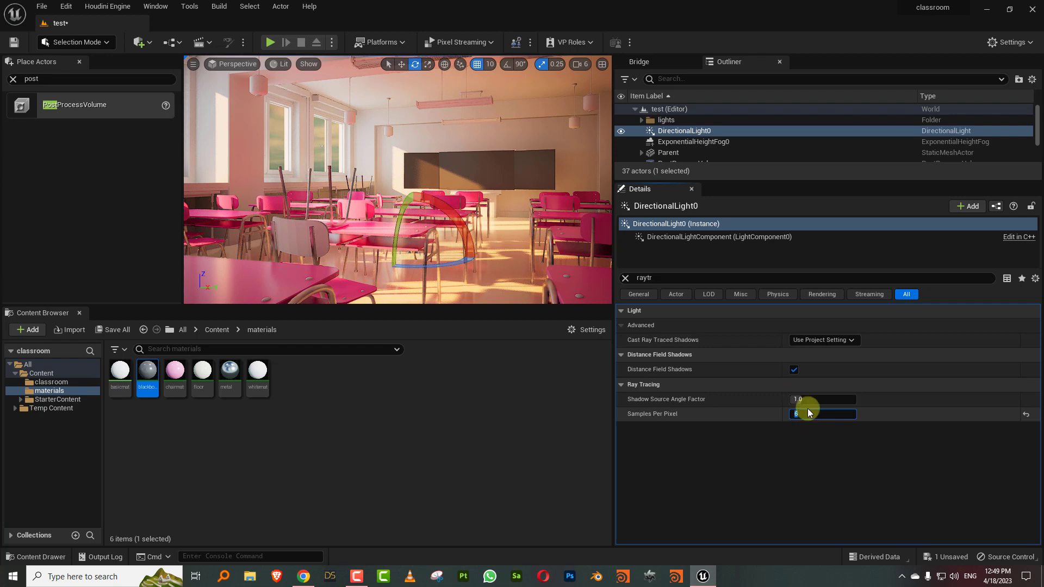
left_click(813, 340)
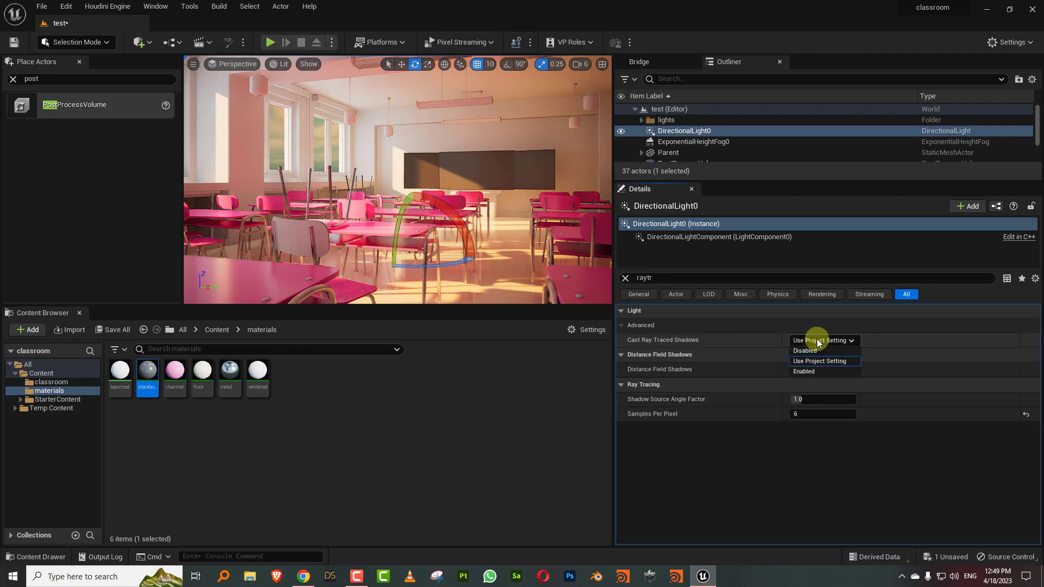
left_click(819, 372)
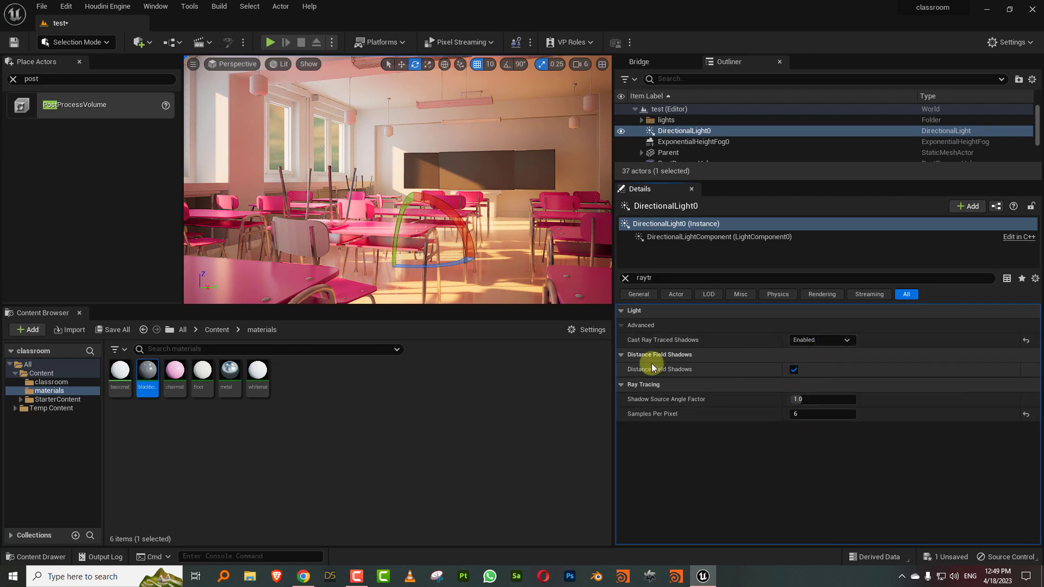
Clear the property filter and rotate the directional light to about -235°, -10.3°, 63.9°.
left_click_drag(467, 239, 489, 233)
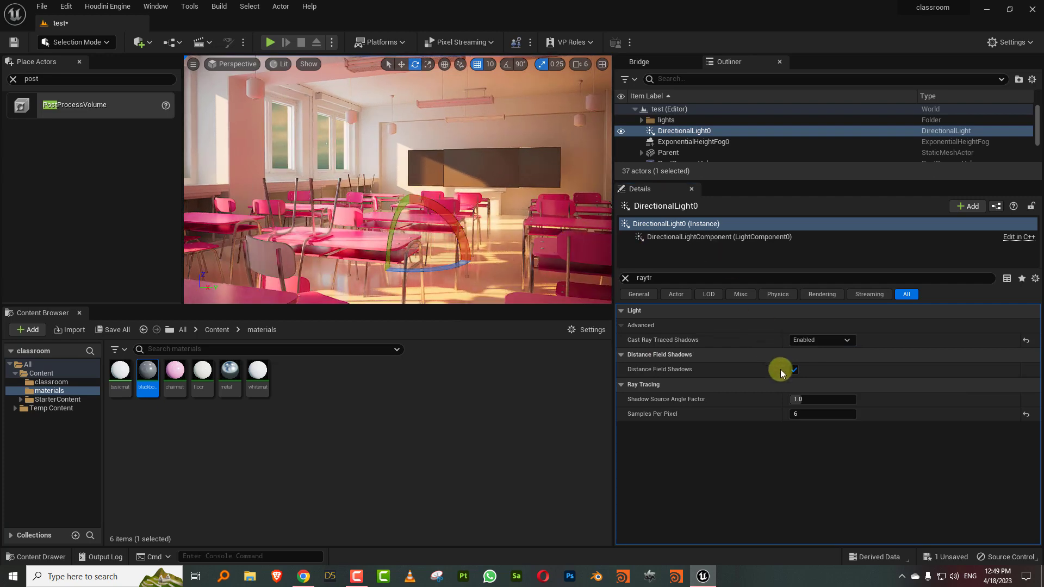
key("Escape")
left_click_drag(446, 266, 455, 219)
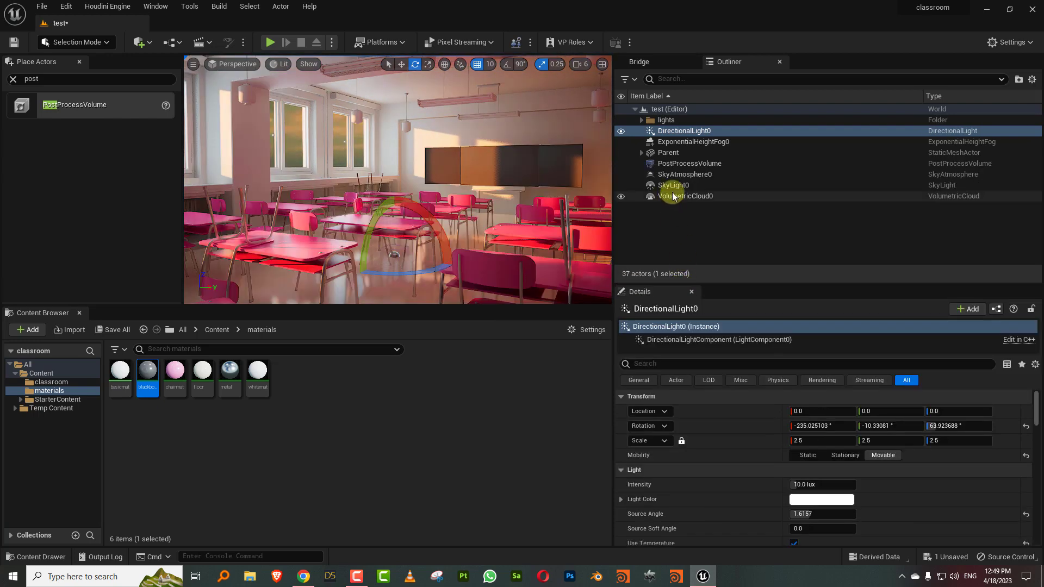
Set the sky light's intensity scale to 10 and enable Real Time Capture.
left_click(671, 174)
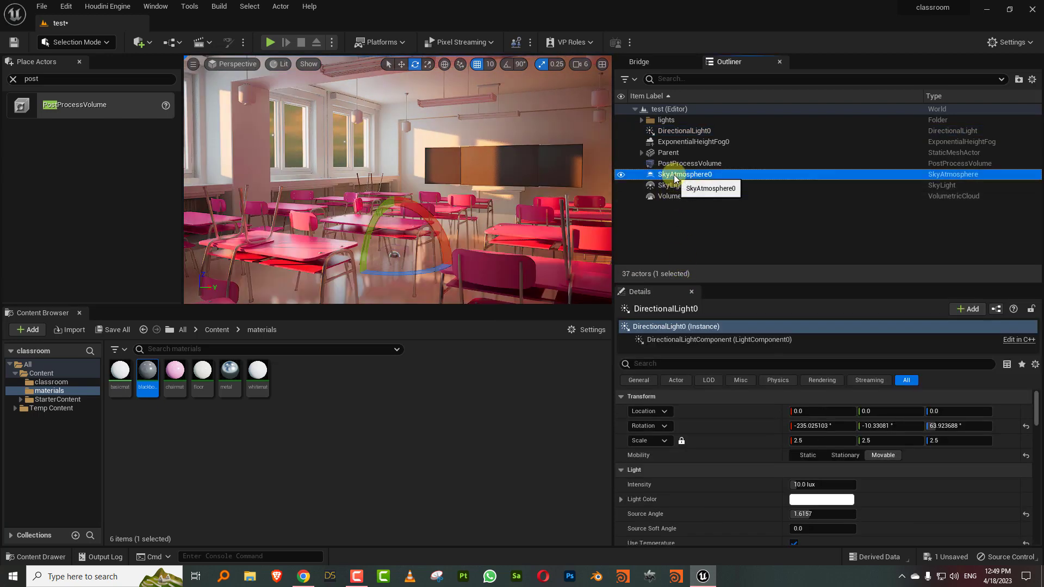
left_click(674, 185)
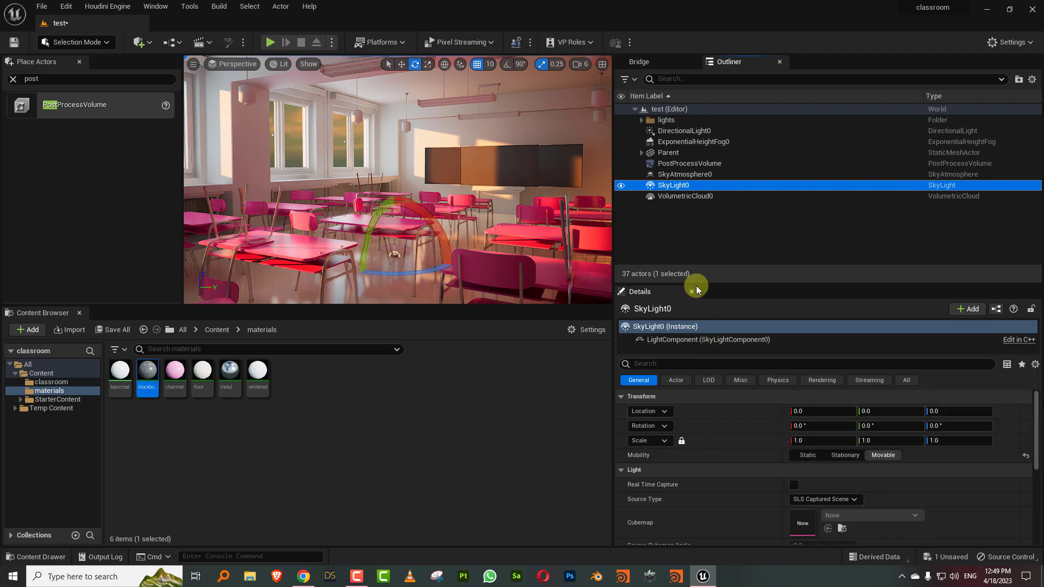
left_click_drag(696, 283, 695, 170)
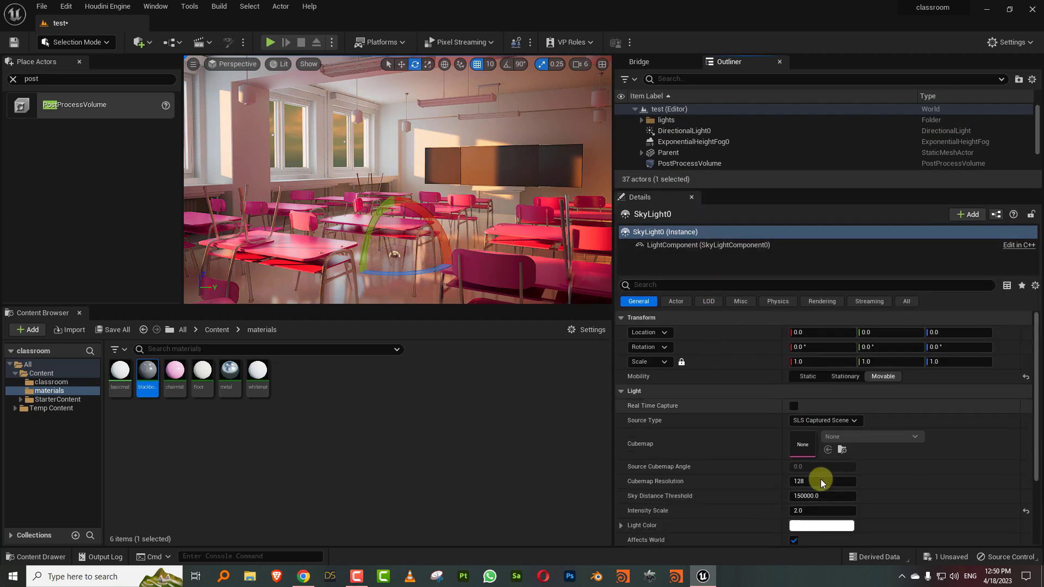
left_click(819, 509)
type("10")
key("Return")
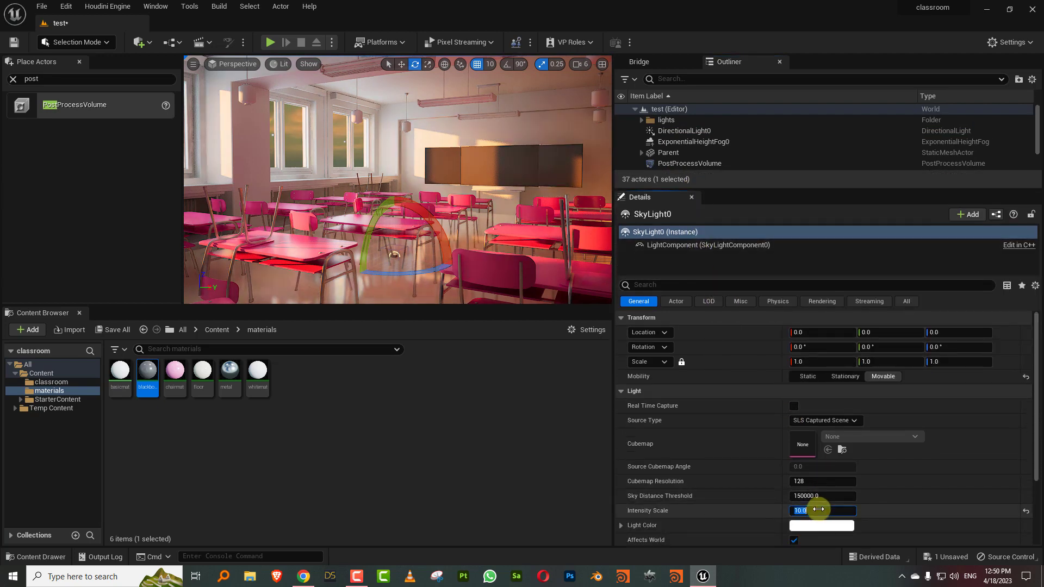
left_click(793, 406)
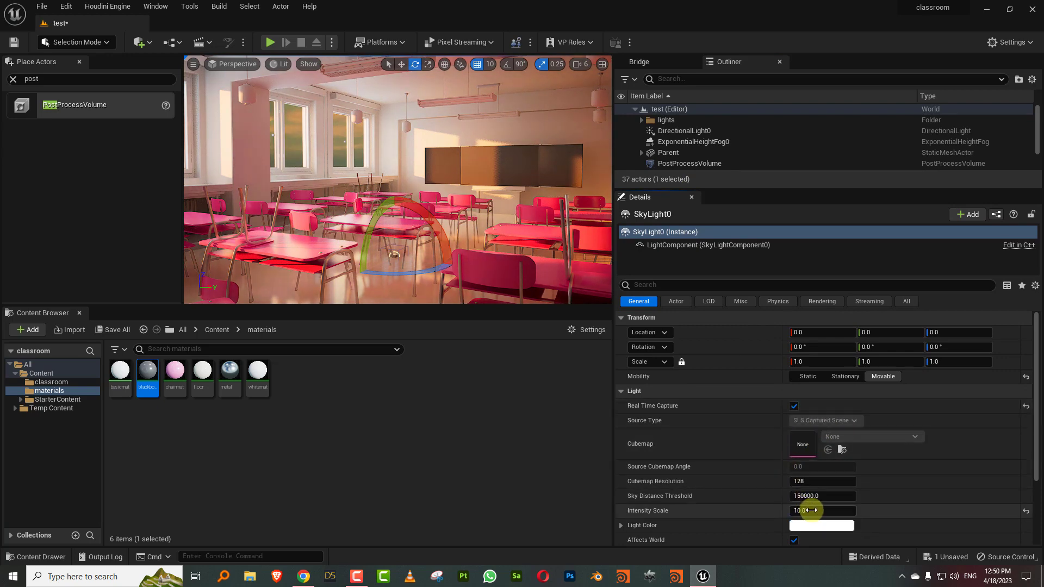
Try a sky light intensity scale of about 50, and restore it to 10.
left_click_drag(811, 510, 815, 511)
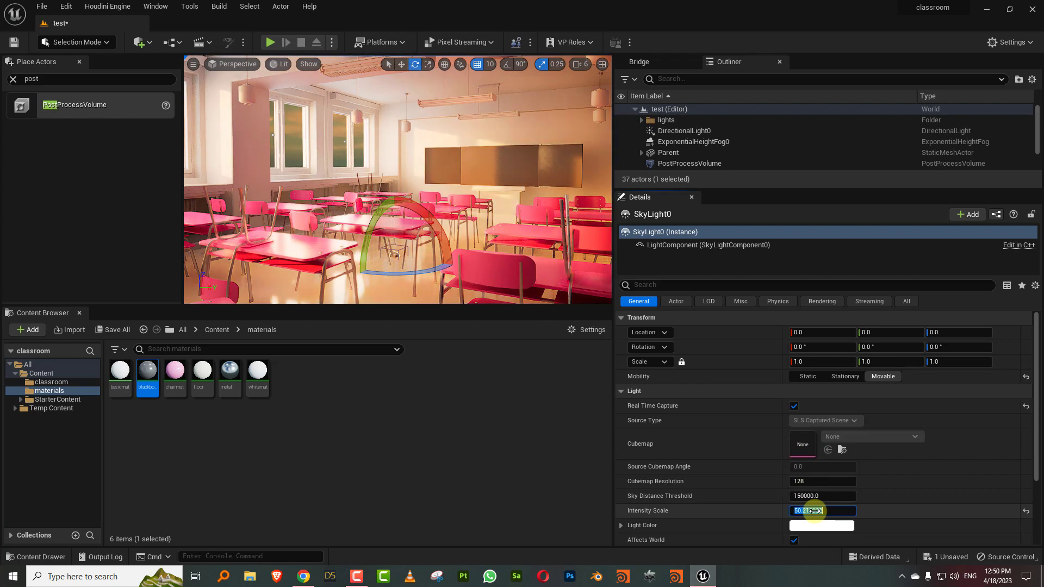
type("10")
key("Return")
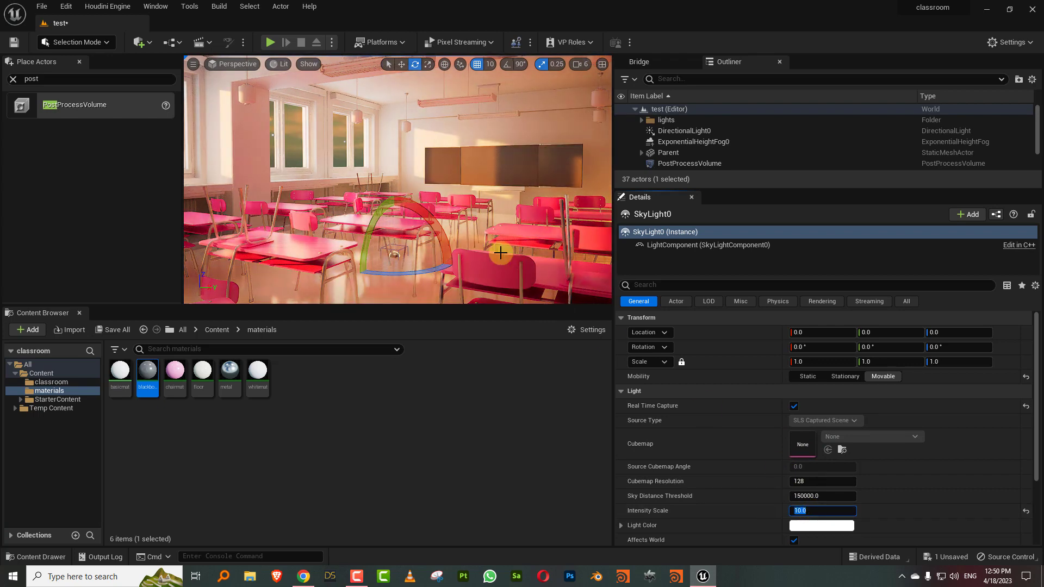
Undo the stray rotation of the sky light and rotate the directional light to about -224°, -24.8°, 126.4°.
left_click_drag(412, 179, 423, 178)
key("ctrl+z")
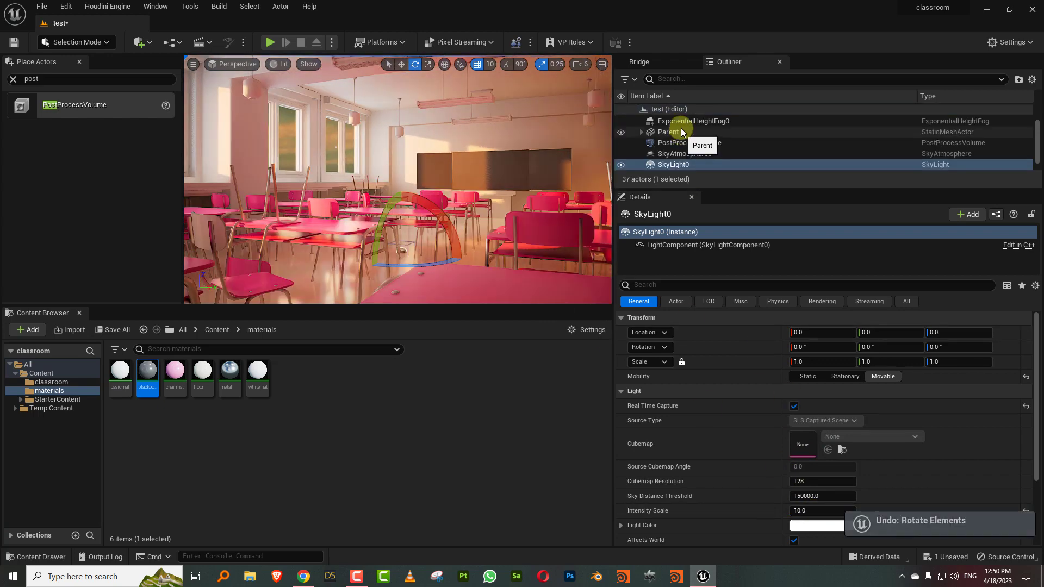
left_click(684, 131)
left_click_drag(456, 263, 473, 237)
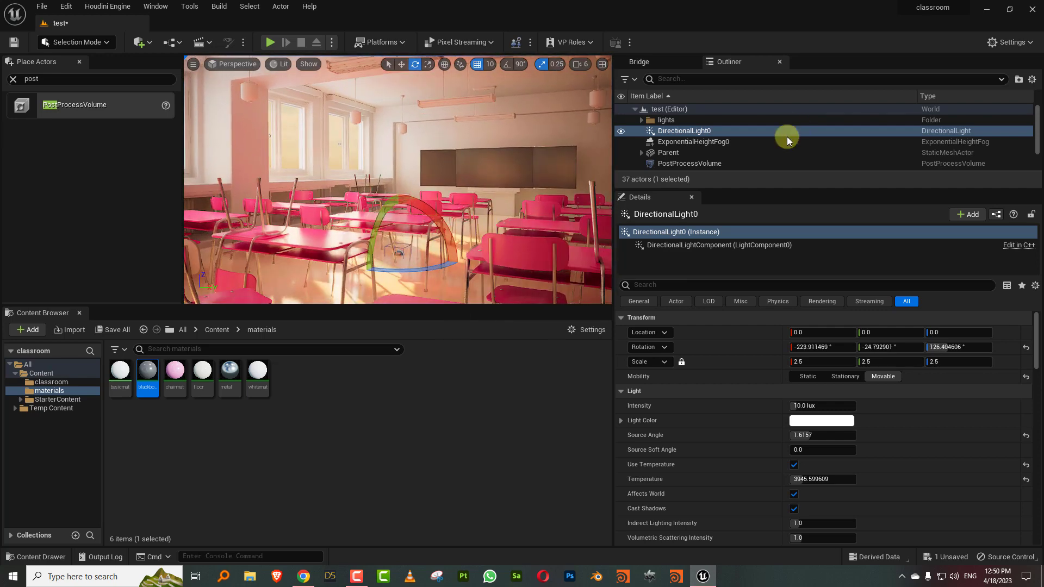
Override the post process volume's bloom method, with bloom intensity at about 2.9 and threshold at about 0.94.
left_click_drag(676, 189, 673, 310)
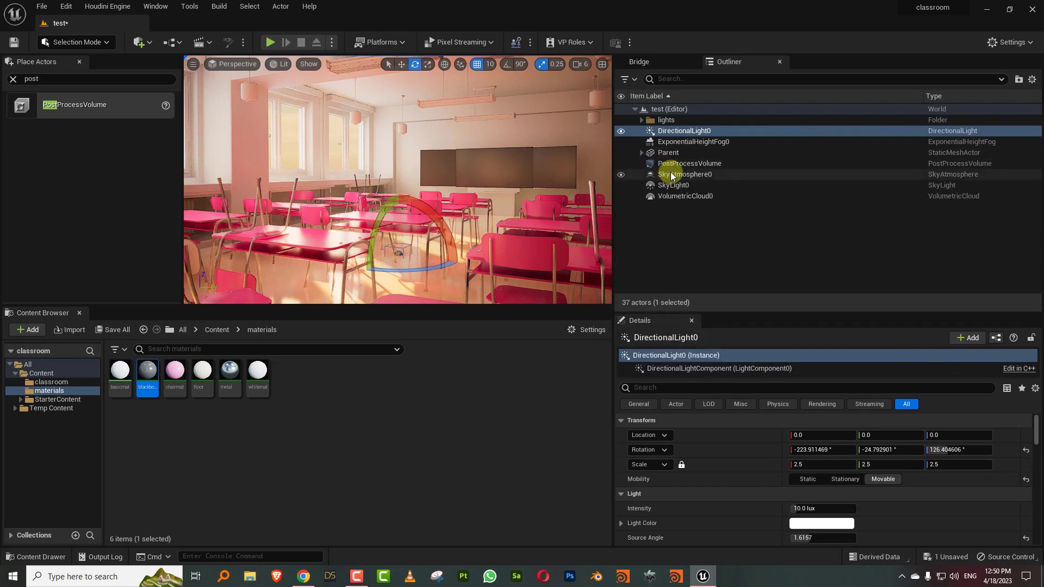
left_click(674, 163)
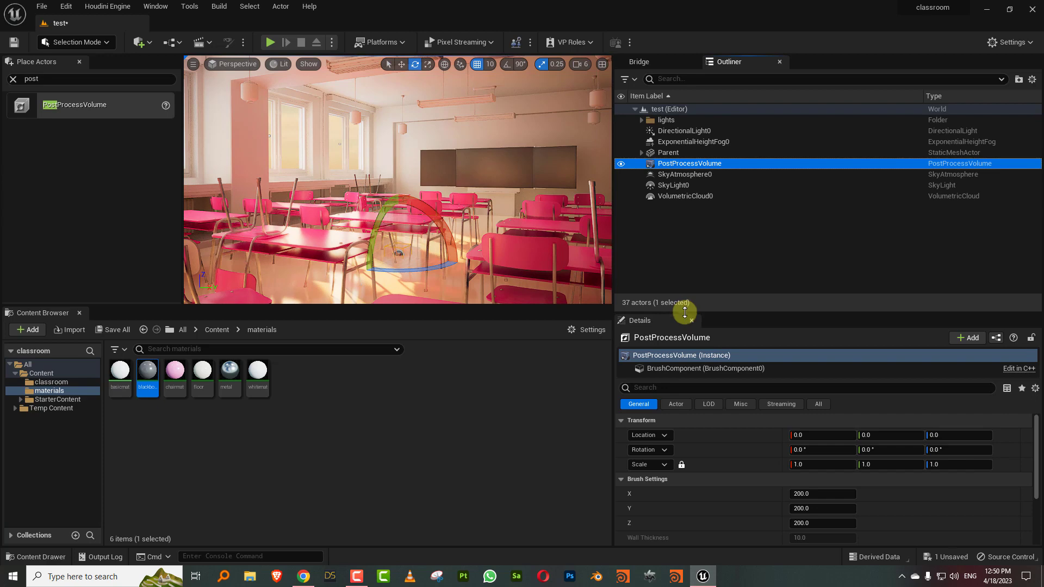
left_click_drag(684, 311, 696, 159)
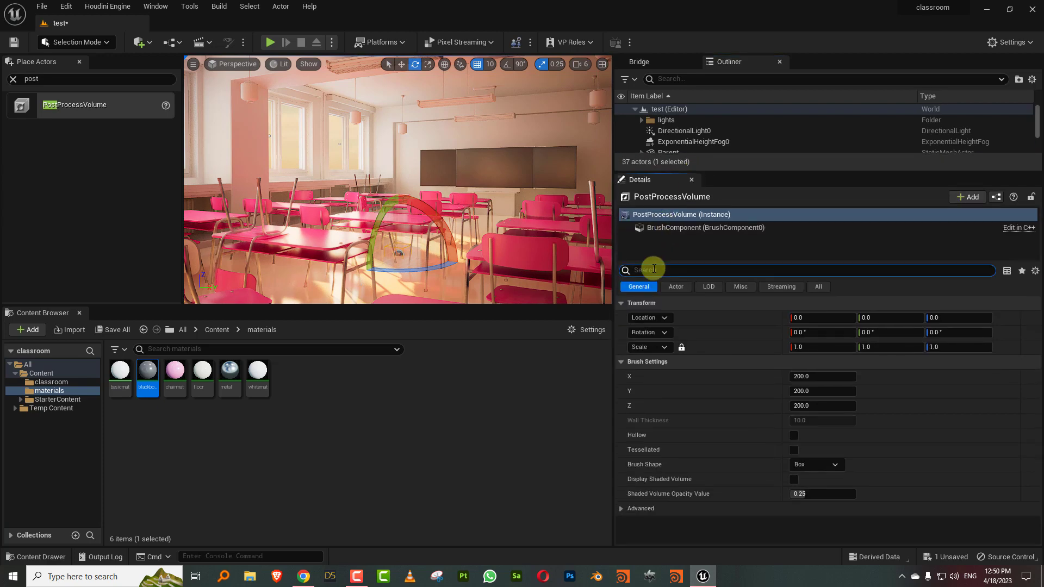
type("bloom")
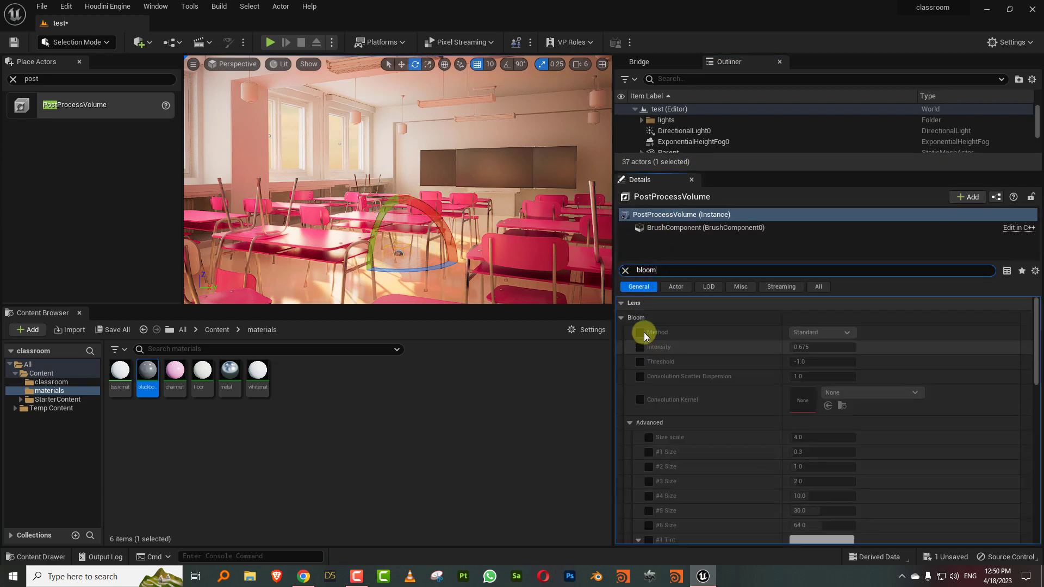
left_click(640, 332)
left_click(640, 347)
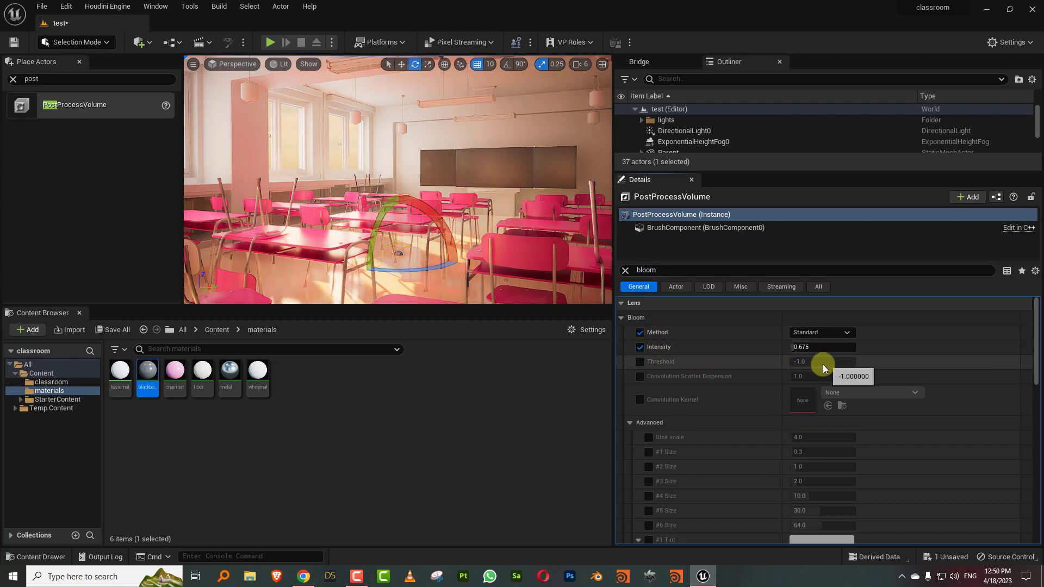
left_click_drag(803, 348, 813, 356)
left_click(640, 361)
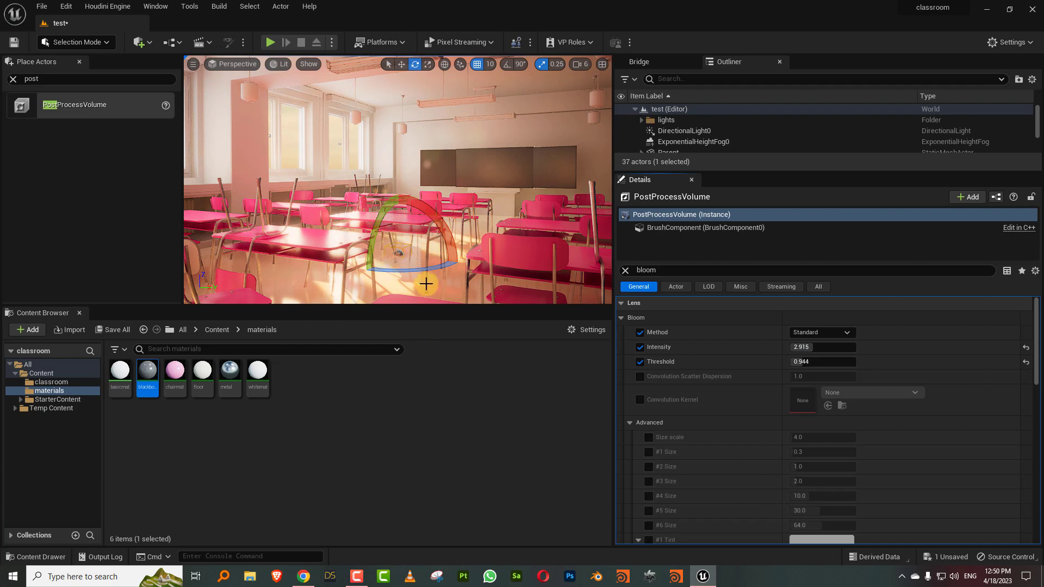
Enable Light Shaft Bloom on the directional light, with a bloom scale of about 2.2 and a threshold of about 0.03.
left_click(681, 130)
left_click_drag(517, 256, 526, 258)
left_click(793, 317)
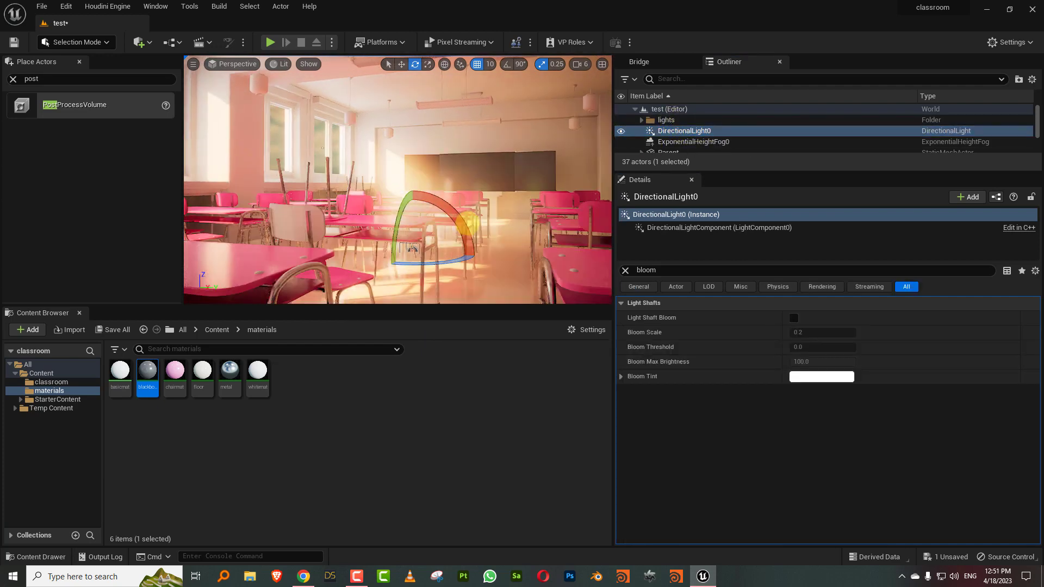
left_click_drag(803, 332, 799, 332)
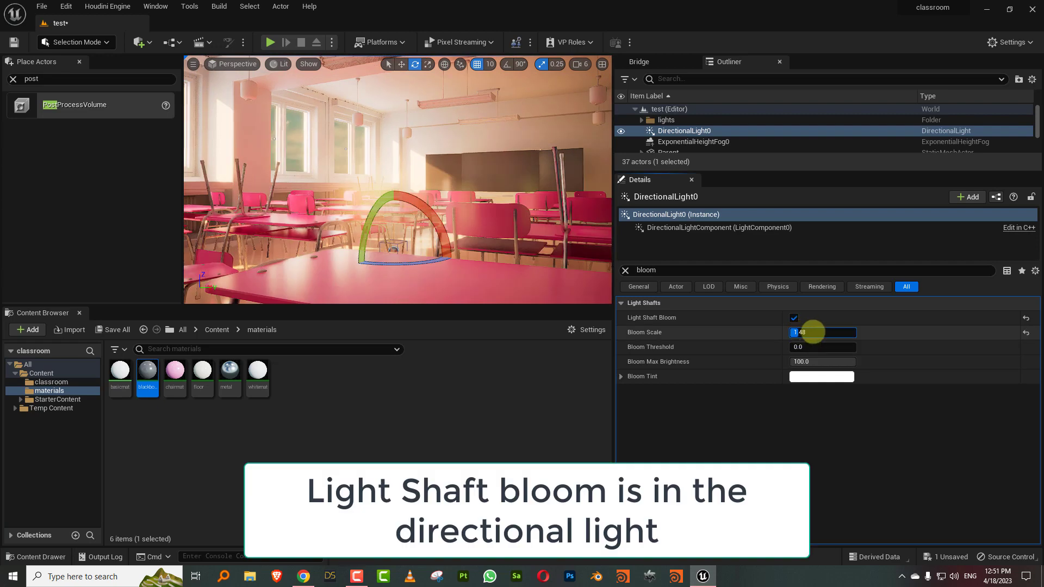
key("Return")
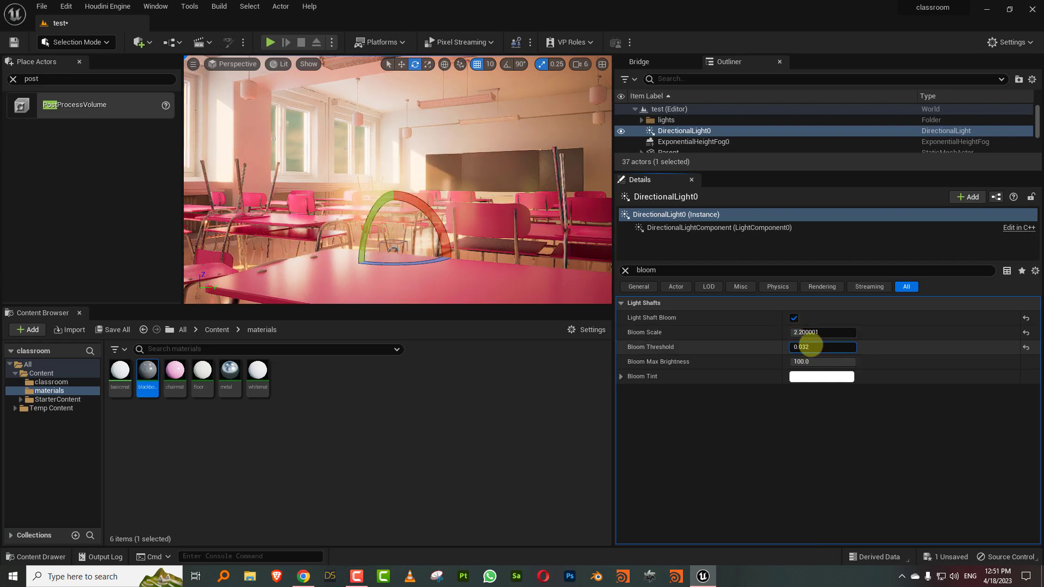
left_click(801, 376)
left_click_drag(909, 373, 868, 373)
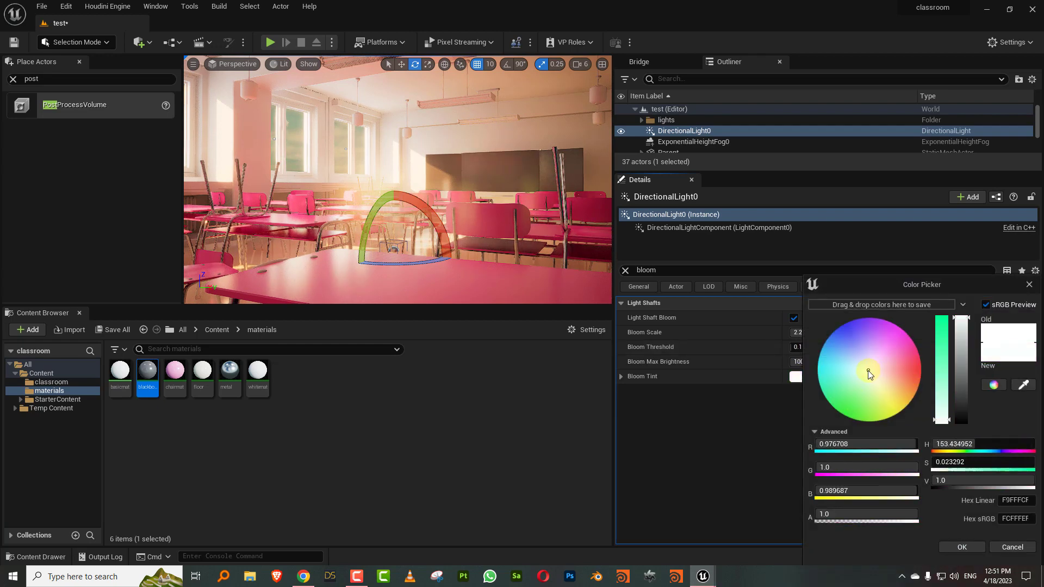
left_click(1012, 548)
Rotate the directional light about its vertical axis by about 5°, viewed from farther back over the desks.
right_click_drag(454, 207, 438, 279)
left_click_drag(438, 279, 459, 196)
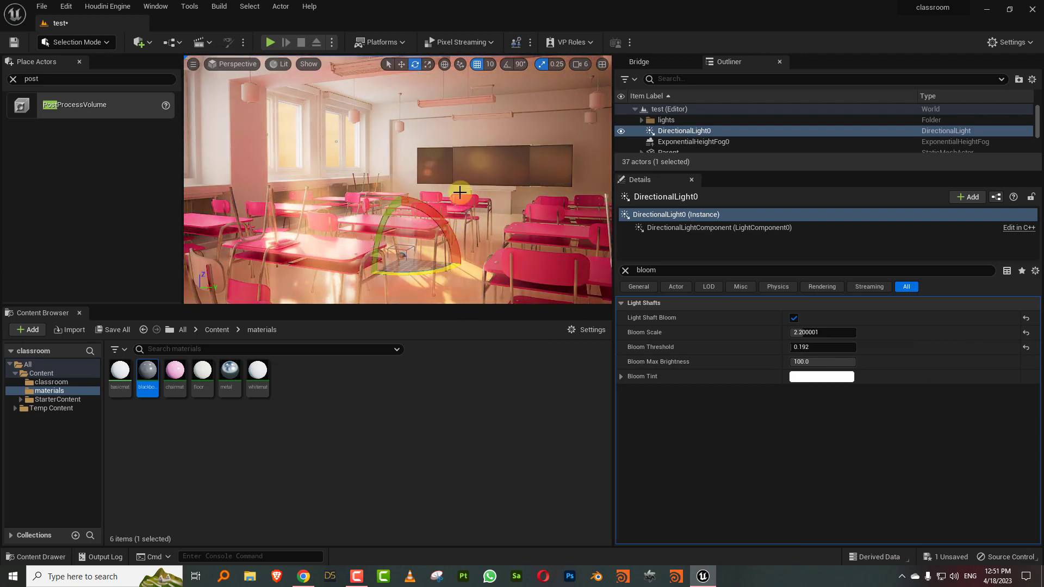
right_click_drag(459, 196, 462, 185)
left_click_drag(433, 266, 422, 270)
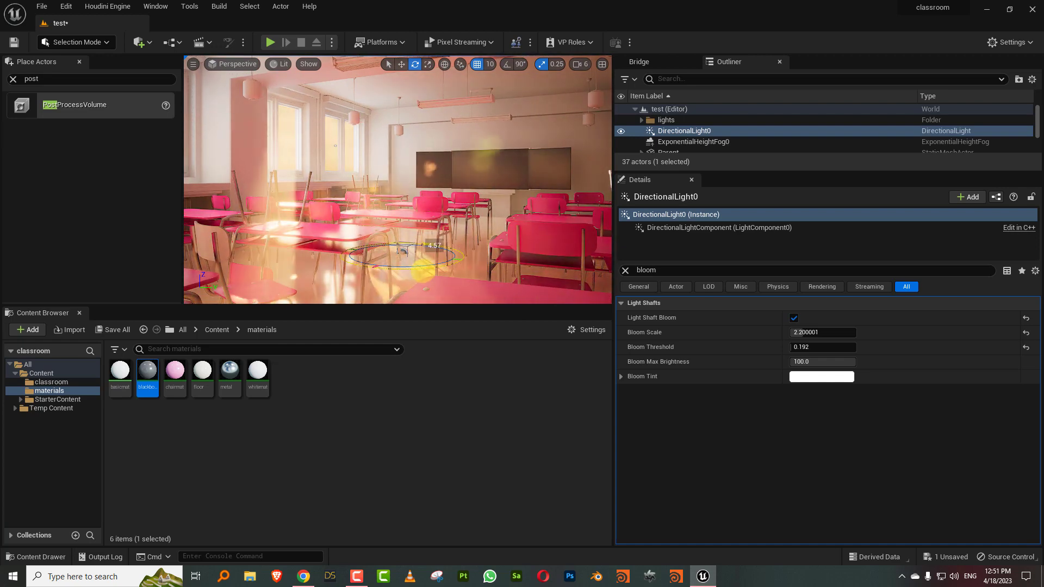
Compare the scene with Light Shaft Bloom off and on, leave it enabled, and rotate the directional light to about -220°, -26.4°, 117.8°.
left_click(794, 318)
left_click(794, 317)
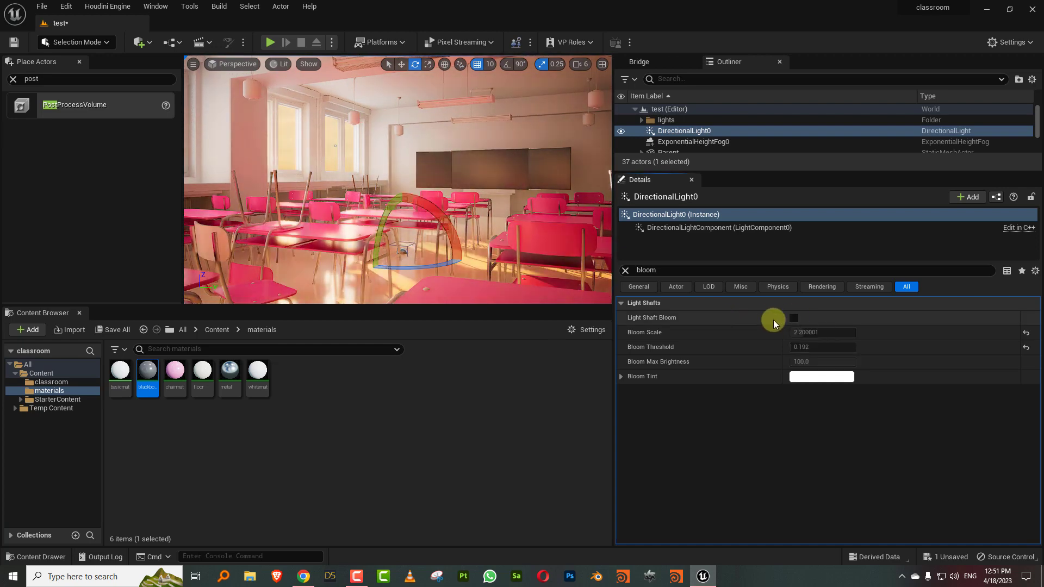
left_click(794, 318)
left_click_drag(412, 267, 478, 242)
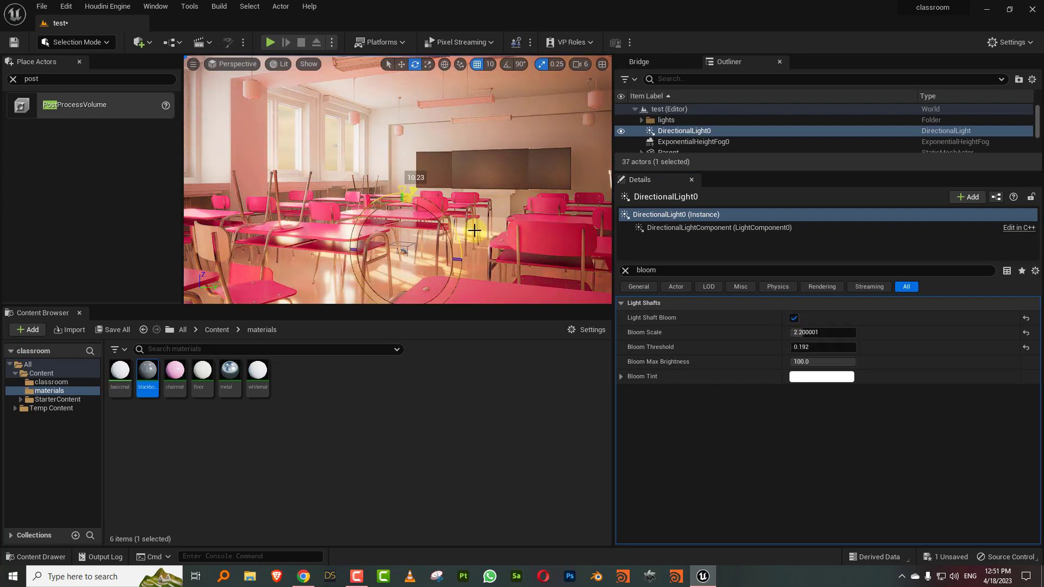
Raise the directional light's intensity to about 20.7 lux and rotate it to about 72.6° around Z.
left_click(625, 270)
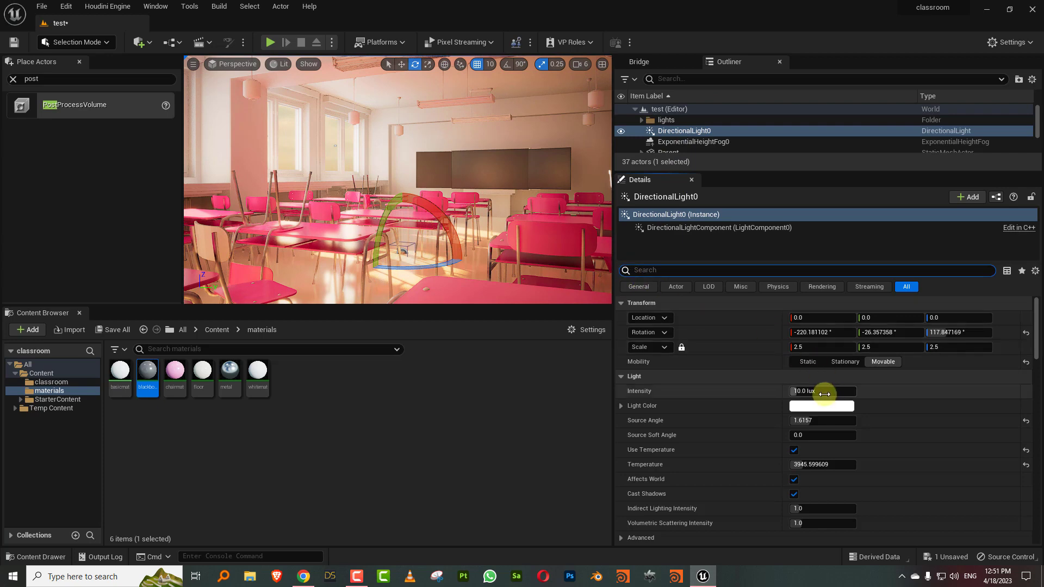
left_click_drag(799, 391, 810, 391)
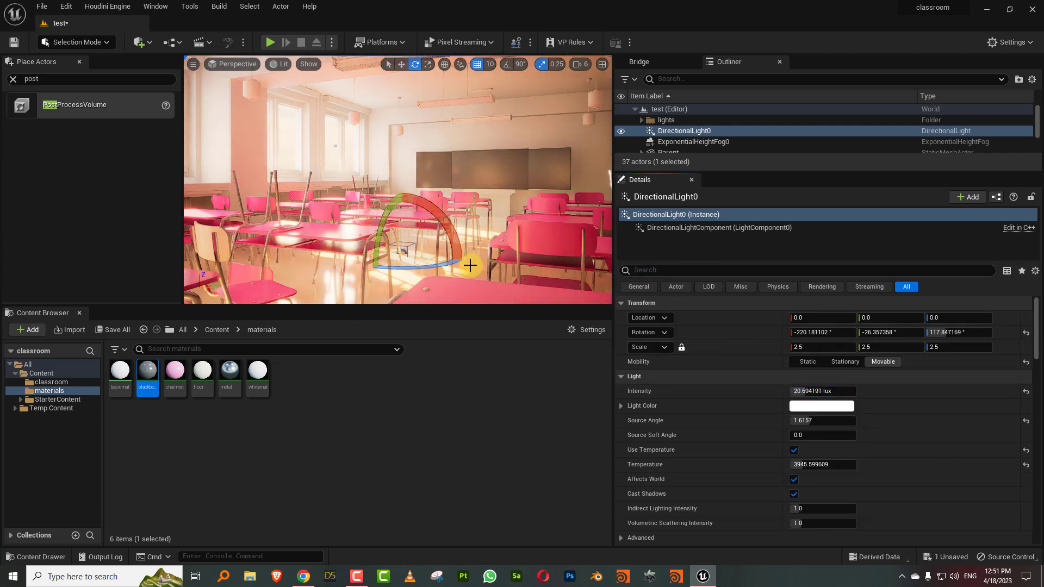
left_click_drag(462, 263, 513, 259)
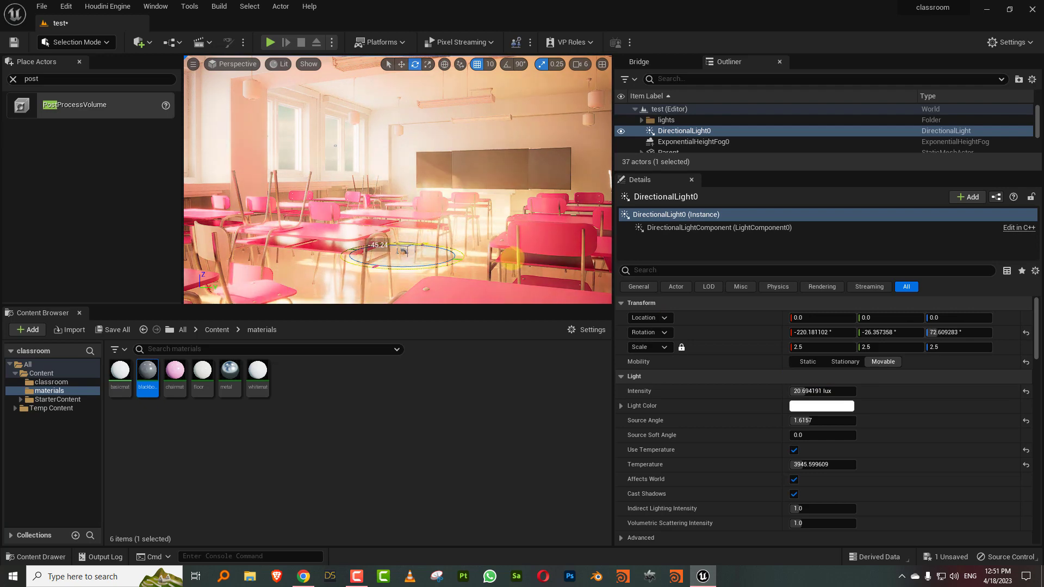
left_click_drag(798, 391, 805, 390)
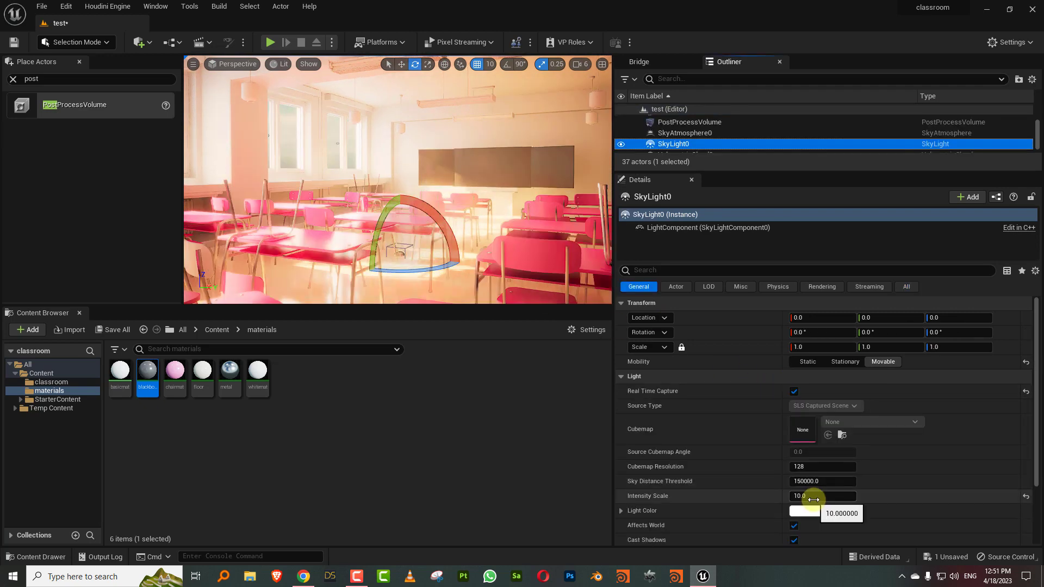
Set the sky light's intensity scale to 2.
left_click(814, 496)
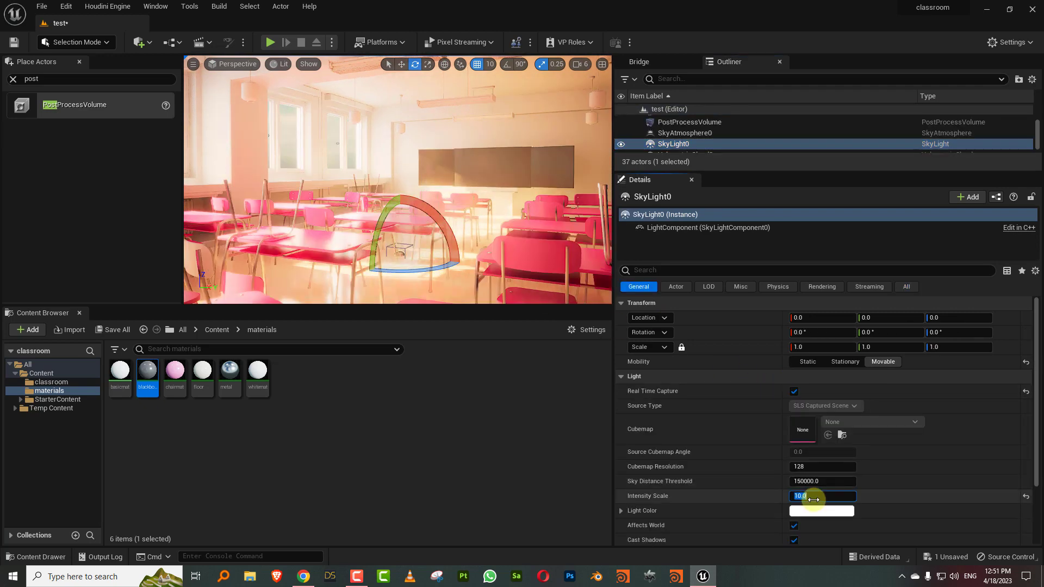
type("2")
key("Return")
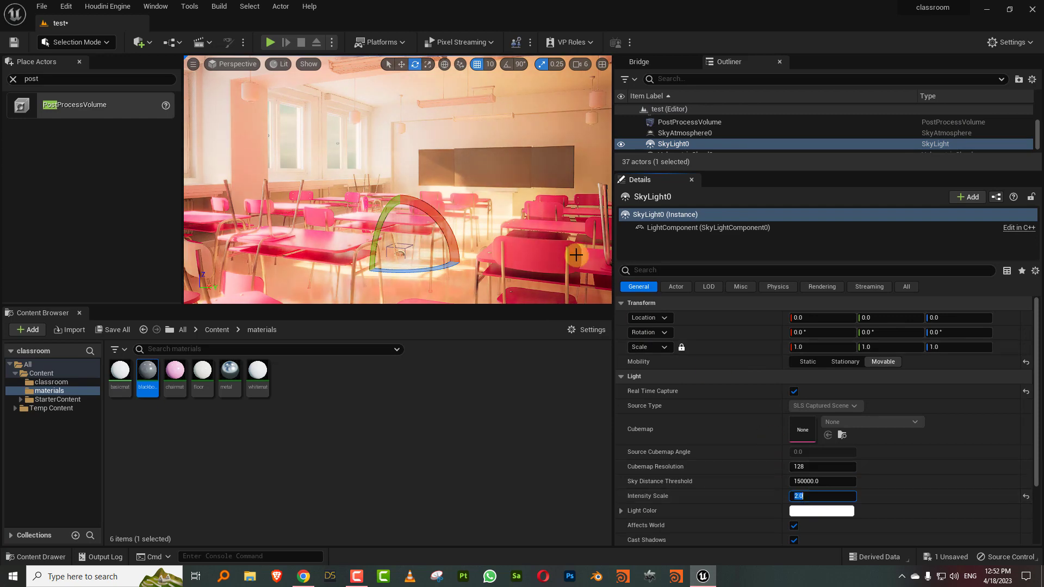
Create a level sequence named classanim in the Content folder.
right_click_drag(397, 179, 406, 183)
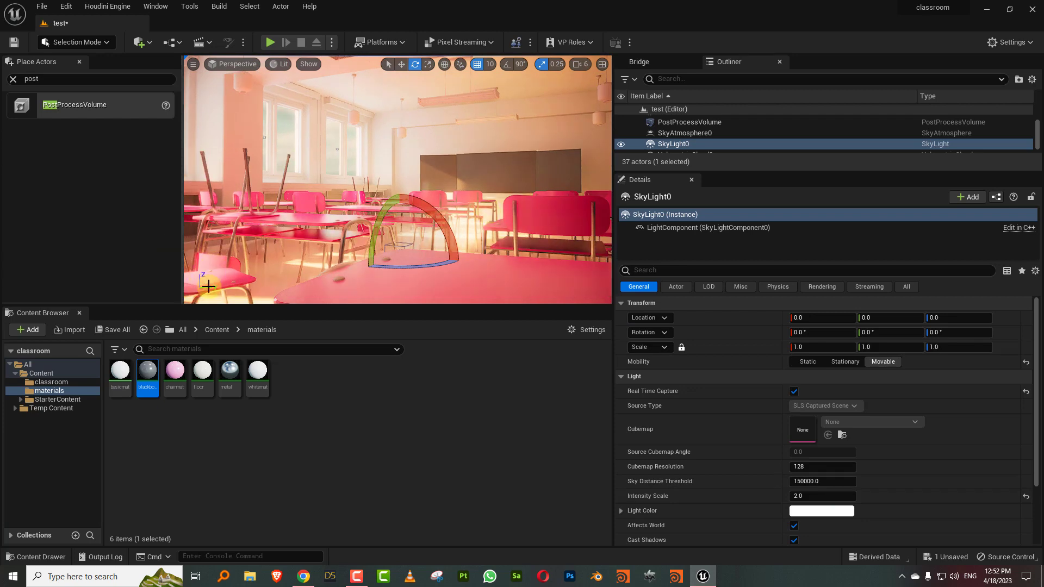
left_click(217, 330)
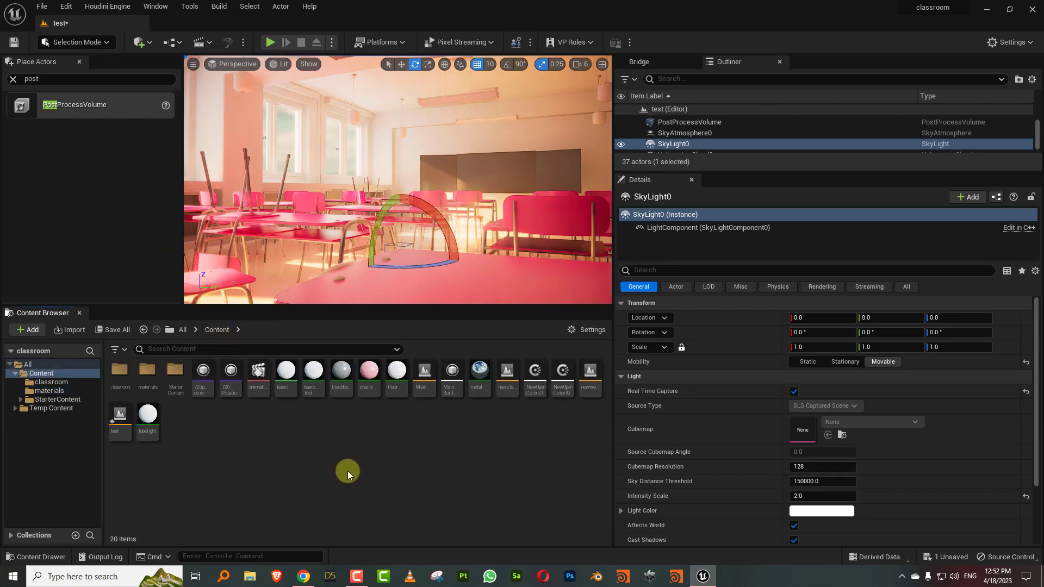
left_click(210, 42)
left_click(240, 68)
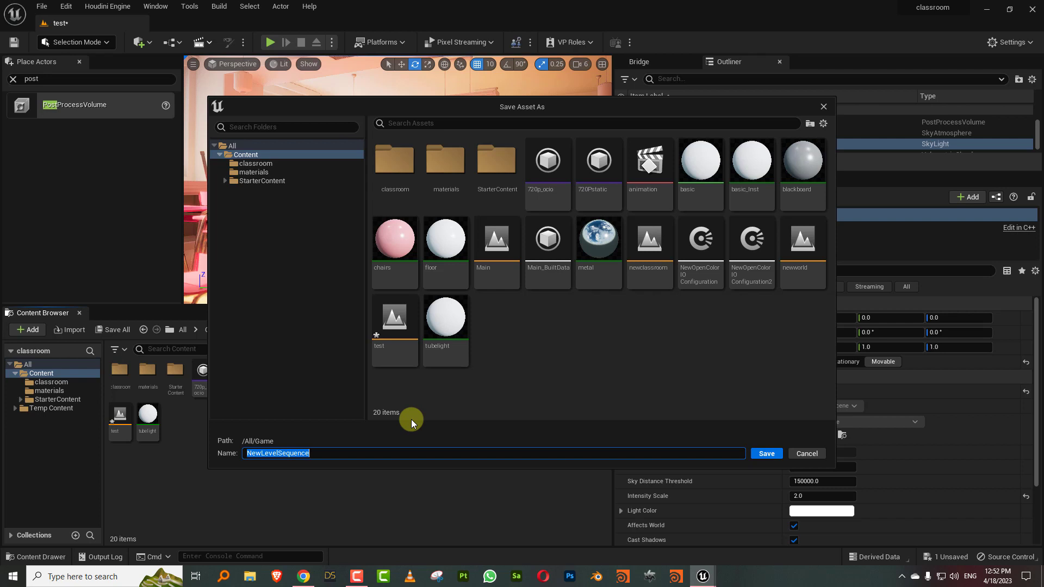
type("class")
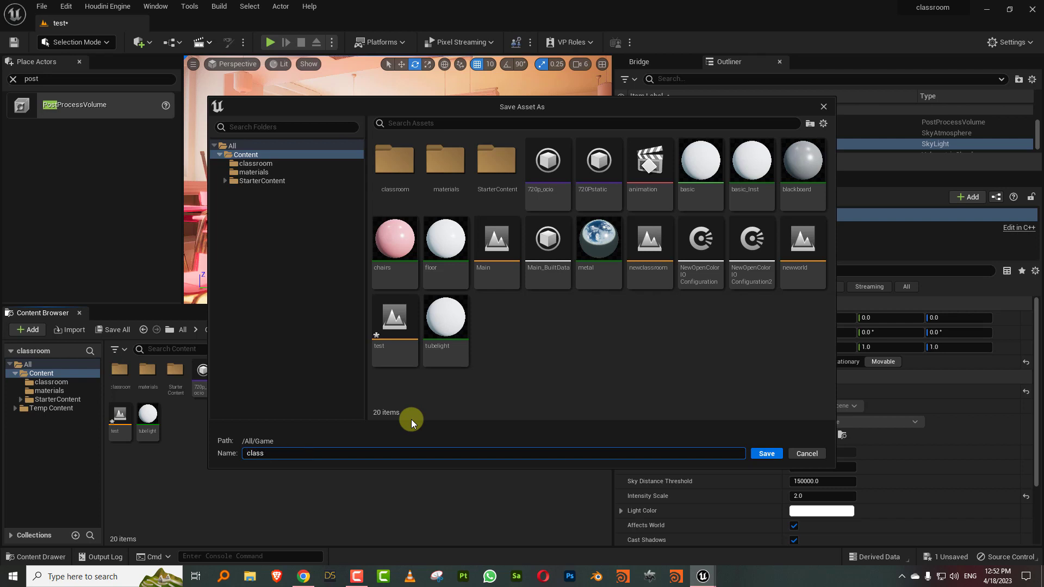
type("anim")
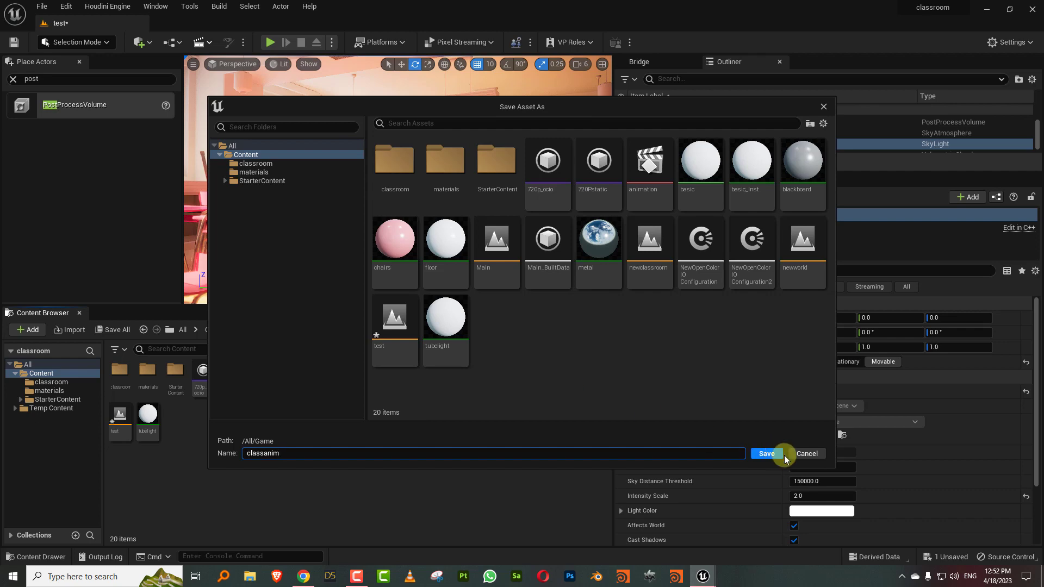
left_click(767, 453)
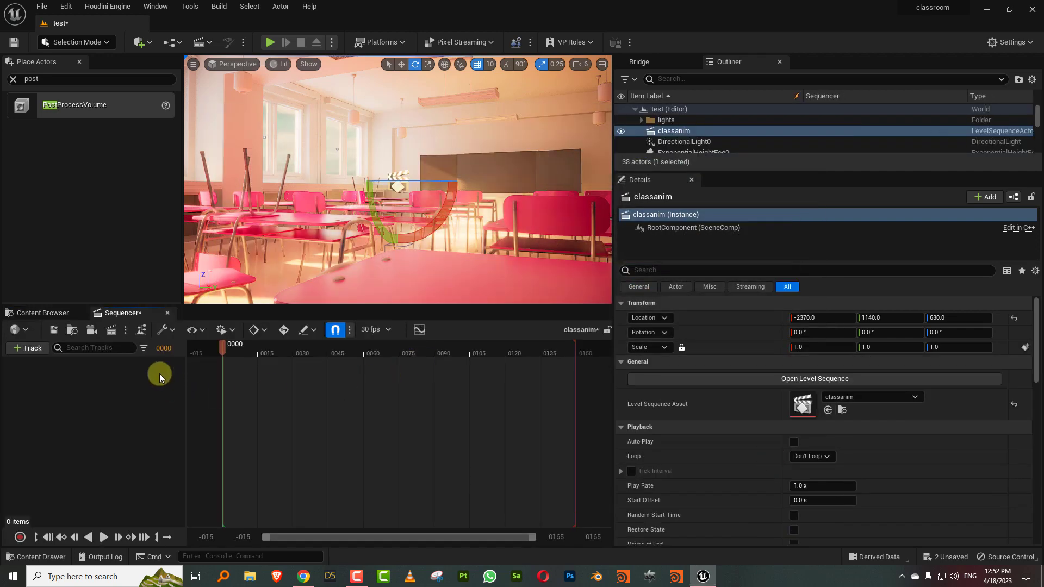
Add a cine camera to the sequence and pilot it to about -3675, 1664, 655, looking past a chair back toward the blackboard.
left_click(91, 331)
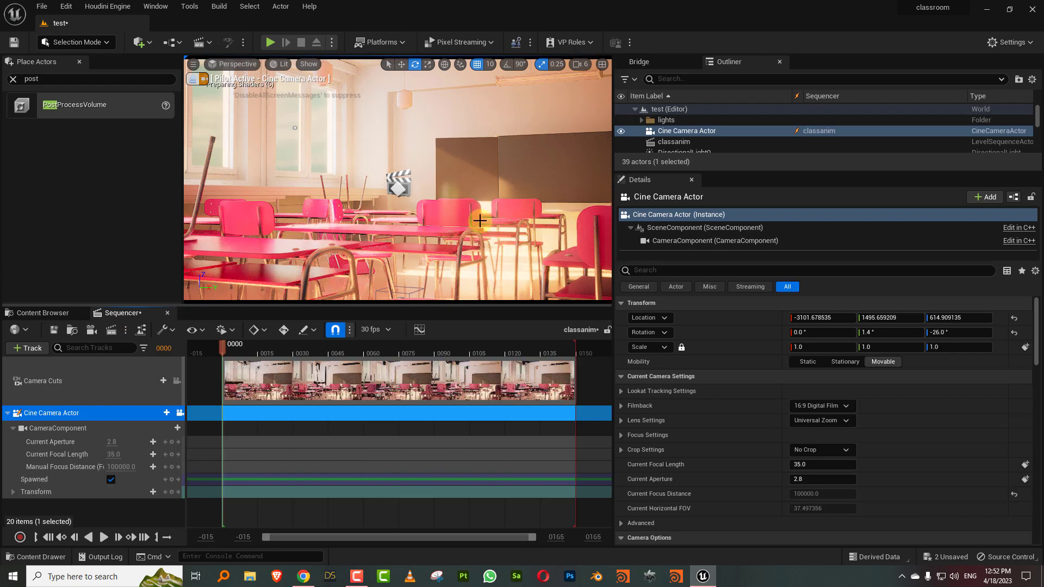
right_click_drag(397, 179, 391, 185)
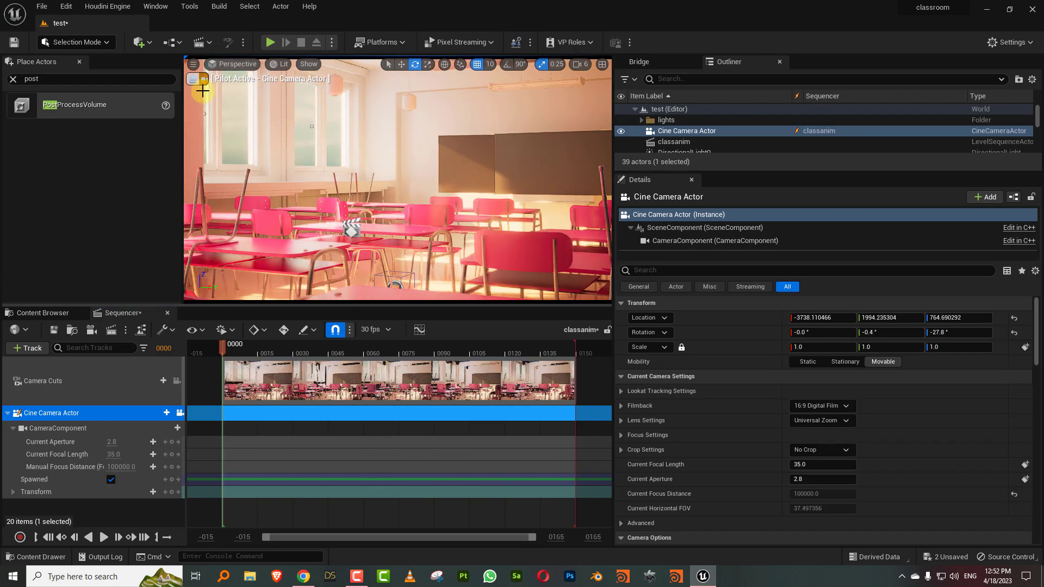
key("w")
key("a")
right_click_drag(348, 250, 348, 250)
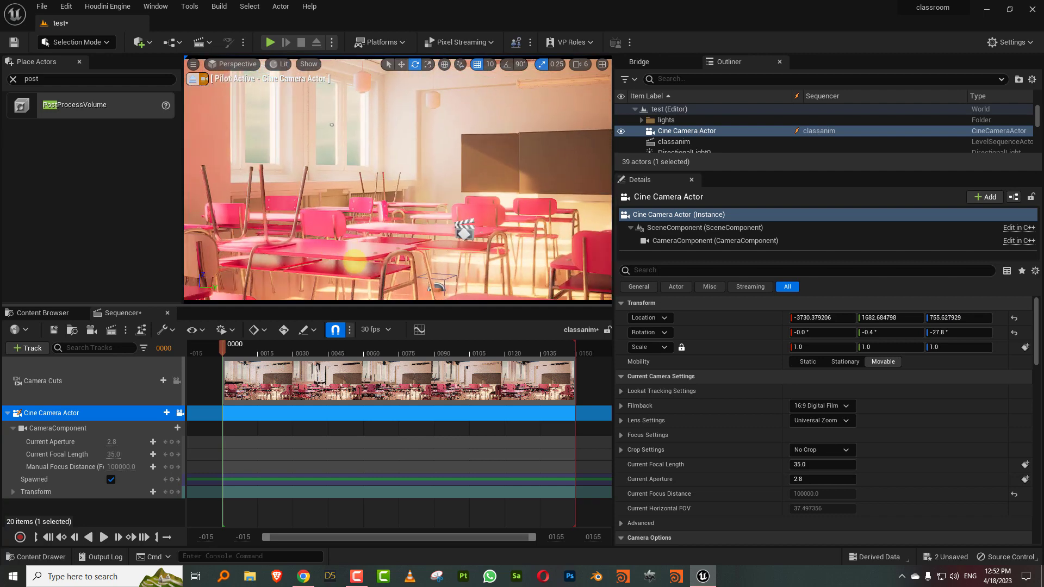
key("s")
right_click_drag(428, 213, 436, 243)
key("w")
key("w")
key("q")
key("a")
key("q")
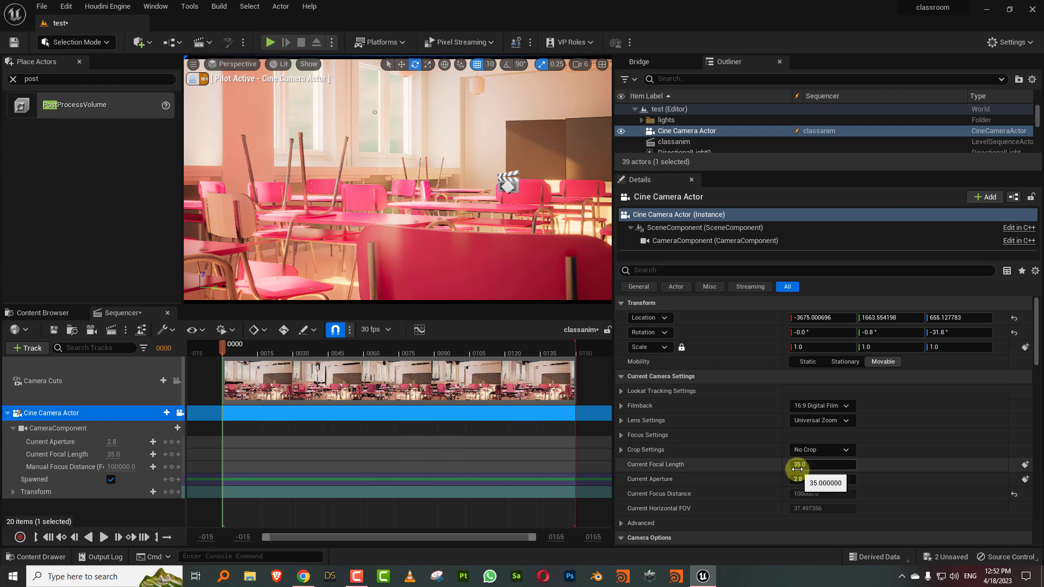
Set the cine camera's focal length to 20 and pilot it to about -3530, 1519, 704, facing the windows and blackboard.
key("Return")
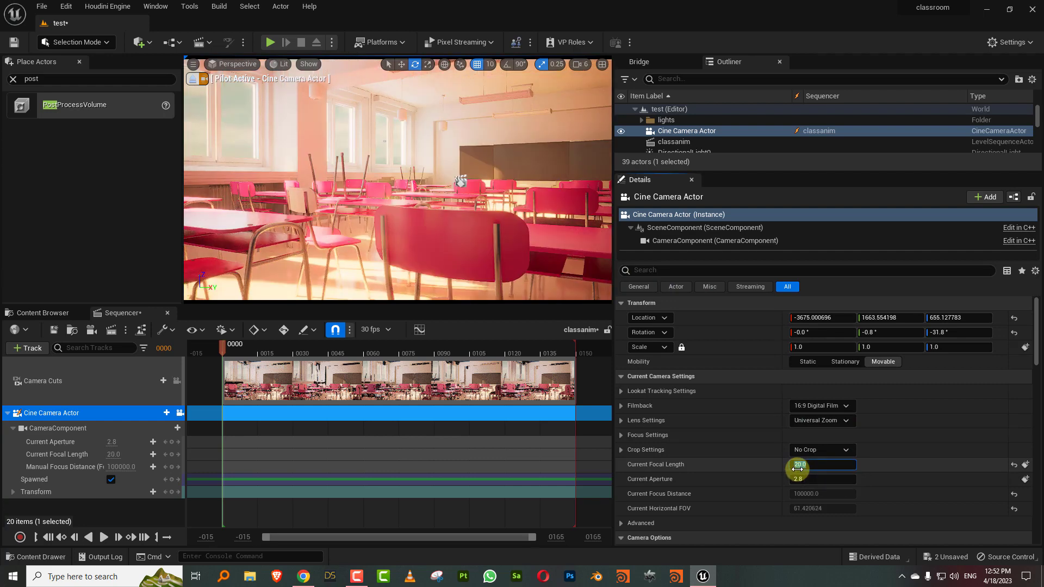
key("w")
key("a")
right_click_drag(438, 206, 465, 216)
key("d")
key("s")
key("a")
key("e")
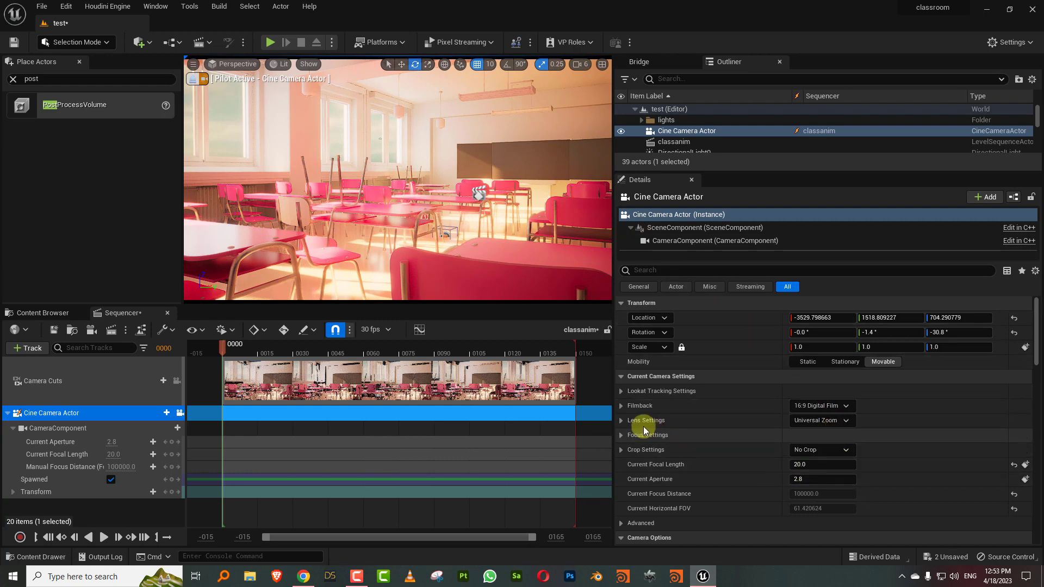
Lower the minimum f-stop in the cine camera's lens settings and set the current aperture to 0.2.
left_click(622, 420)
scroll(771, 396, "down", 3)
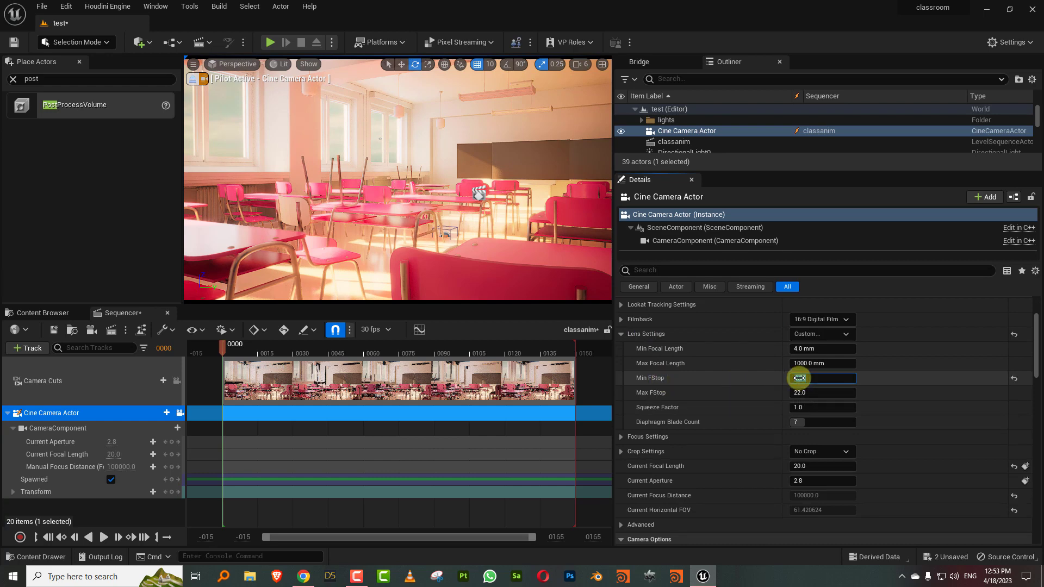
left_click(621, 333)
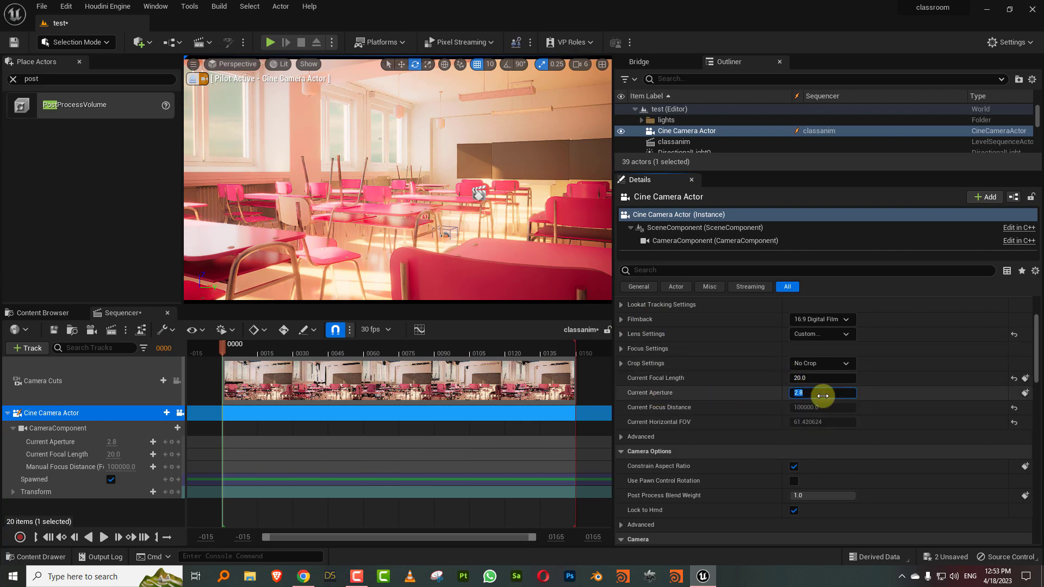
left_click(823, 396)
type("0.2")
key("Return")
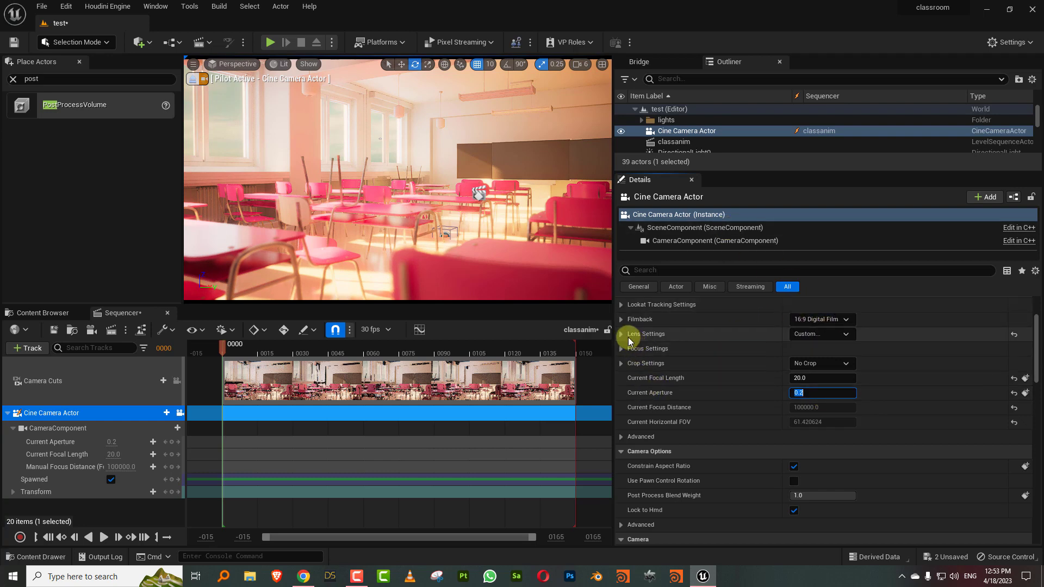
Sample the manual focus distance on the middle desks and on the foreground chair, and move the camera closer behind that chair.
left_click(623, 348)
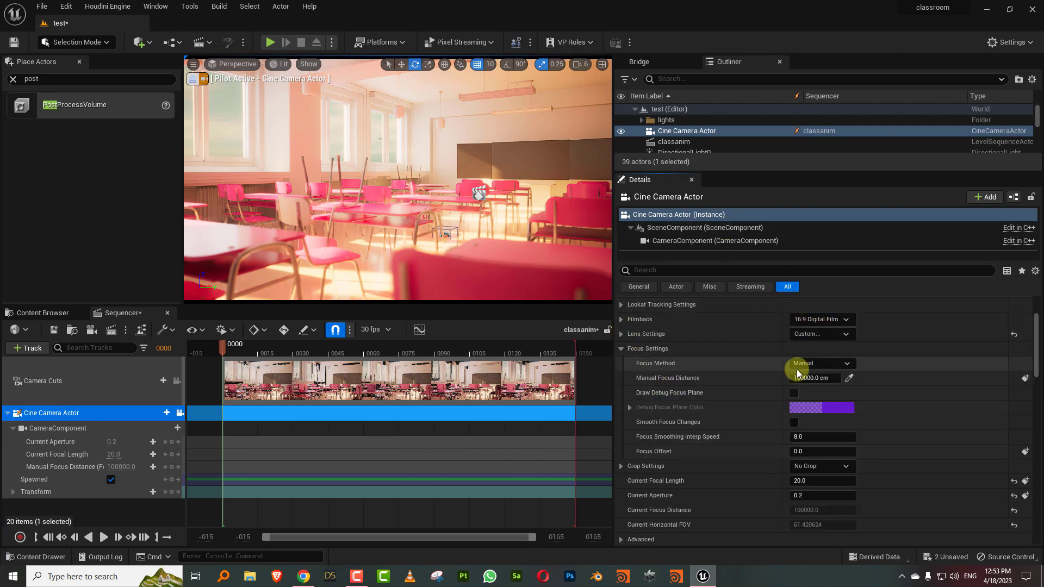
left_click(848, 378)
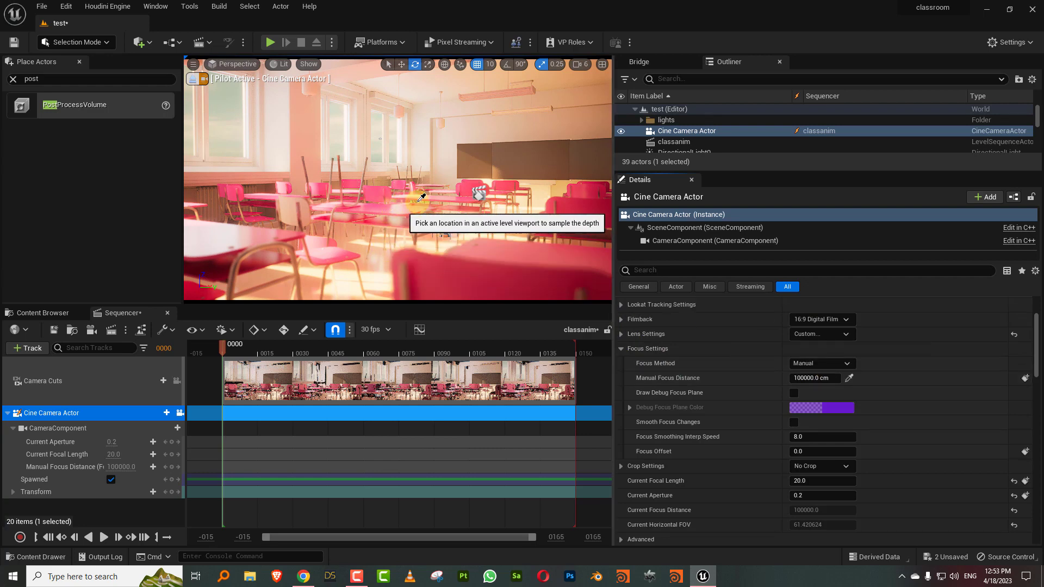
left_click(377, 186)
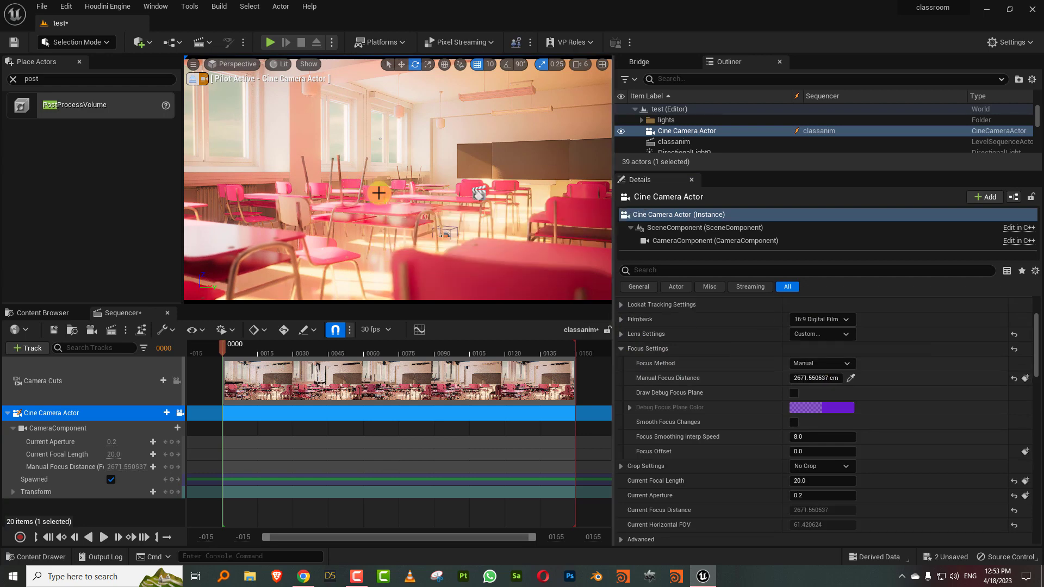
left_click(852, 381)
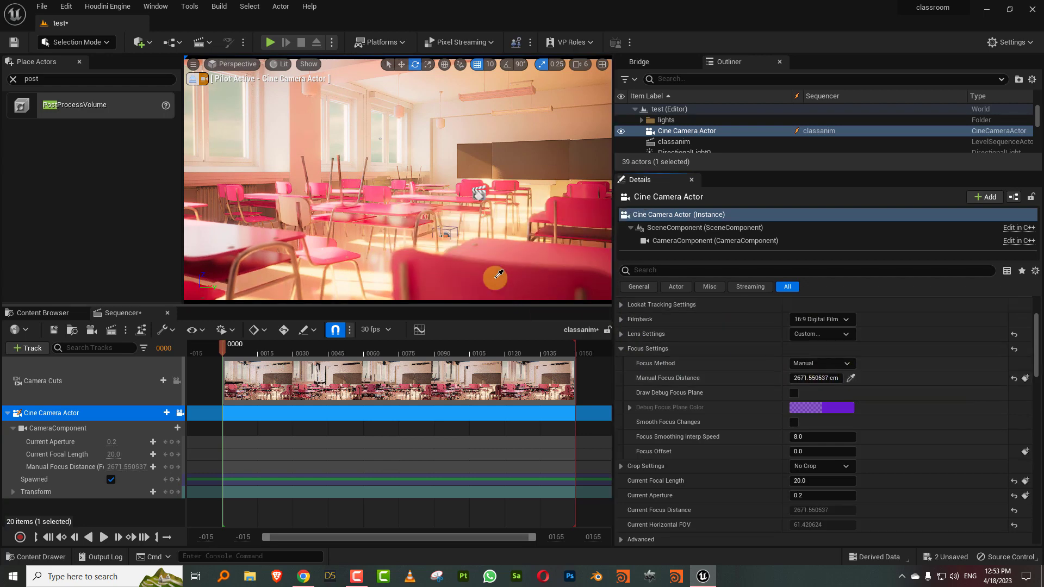
left_click(495, 278)
left_click_drag(517, 227, 514, 227)
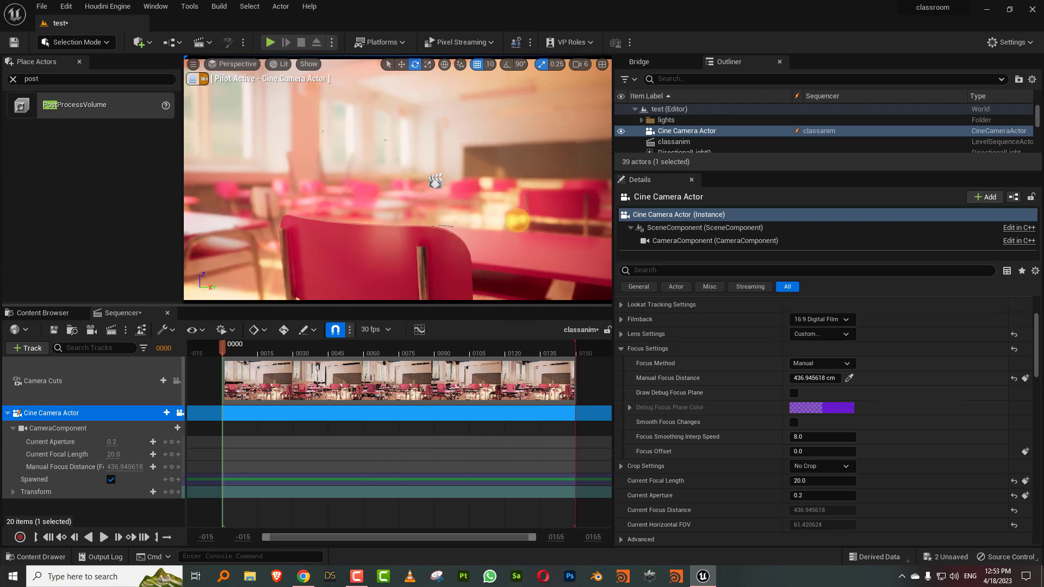
Set the cine camera's current aperture to 0.1.
left_click(819, 498)
type("0.1")
key("Return")
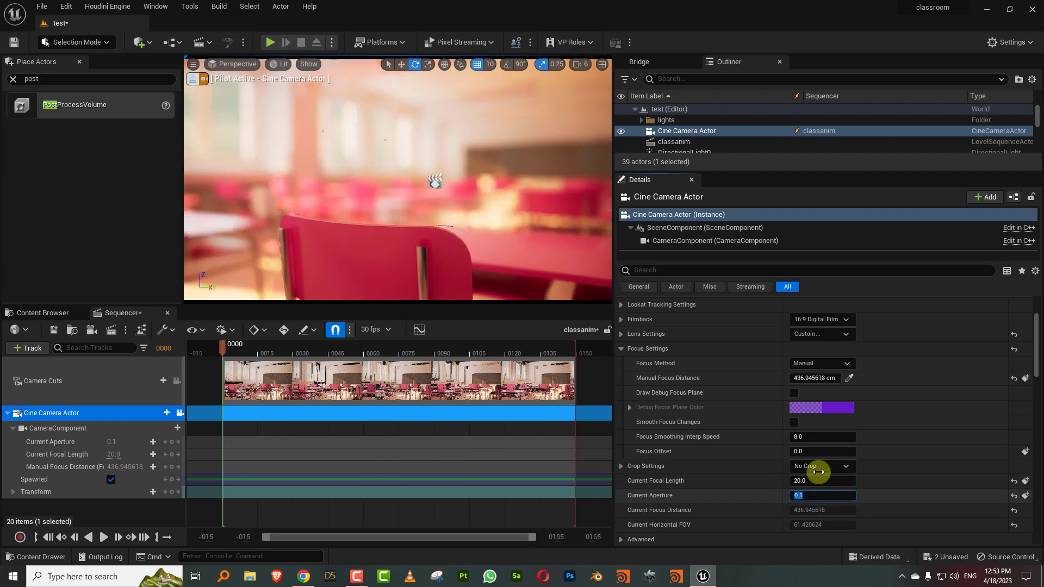
Sample the manual focus distance on the blackboard and reframe the piloted camera over the desks and windows.
left_click(849, 377)
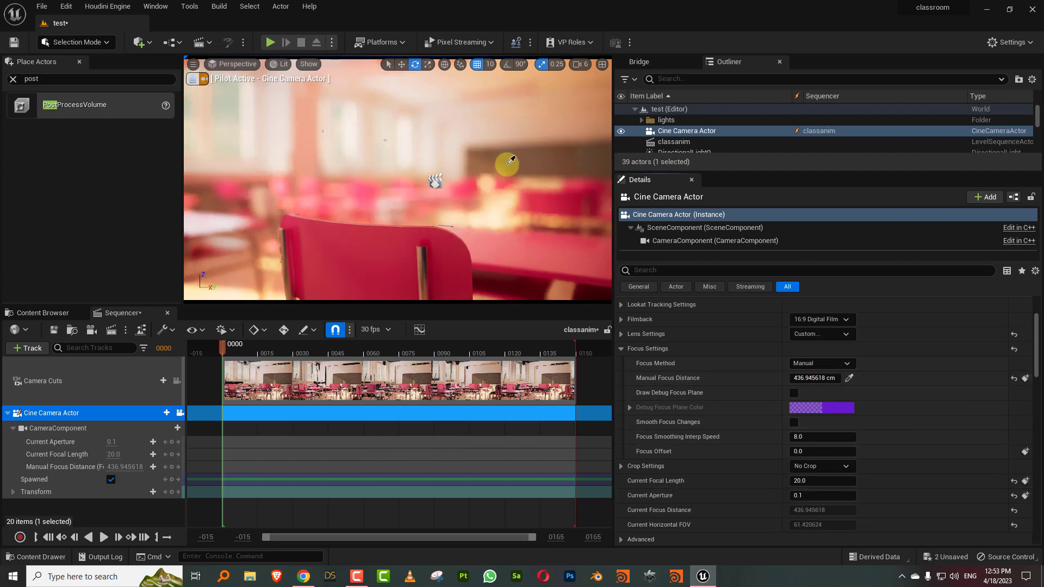
left_click(492, 158)
left_click_drag(486, 242, 497, 261)
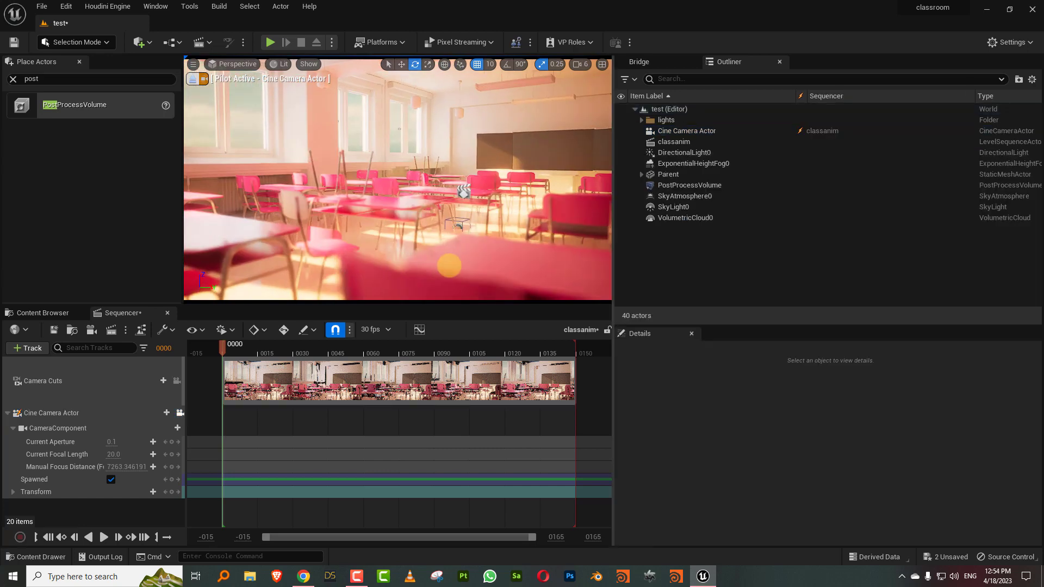
left_click_drag(450, 263, 596, 253)
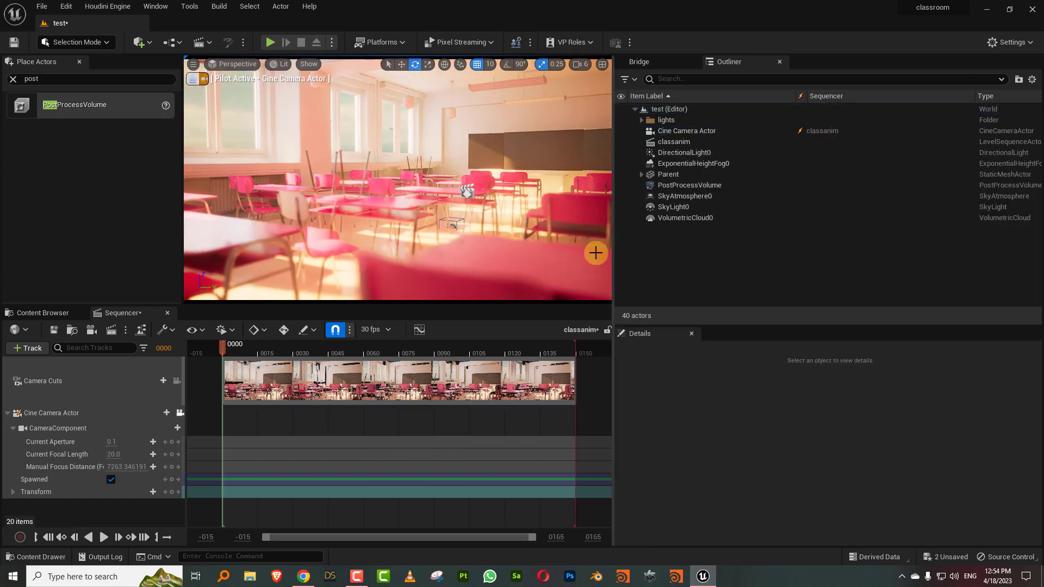
Set the cine camera's current focal length to 25 and reframe the piloted view over the desks and blackboard.
left_click(690, 131)
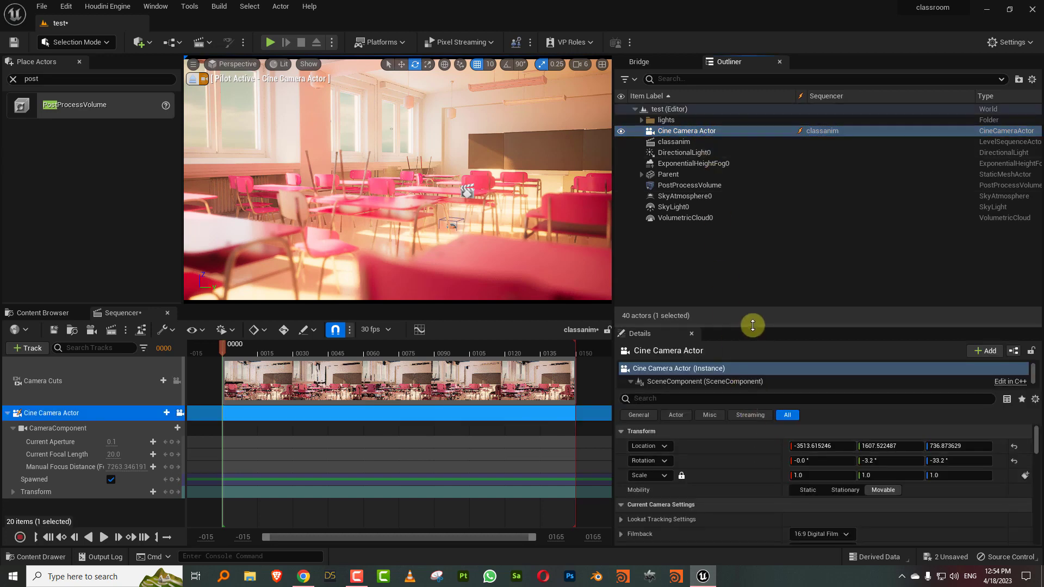
left_click_drag(750, 327, 772, 183)
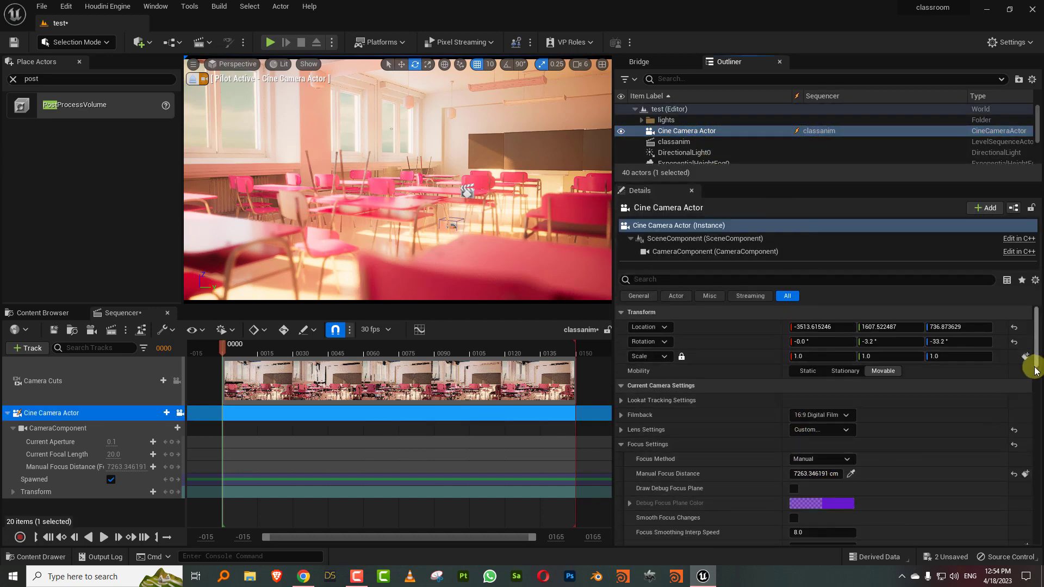
scroll(1019, 408, "down", 5)
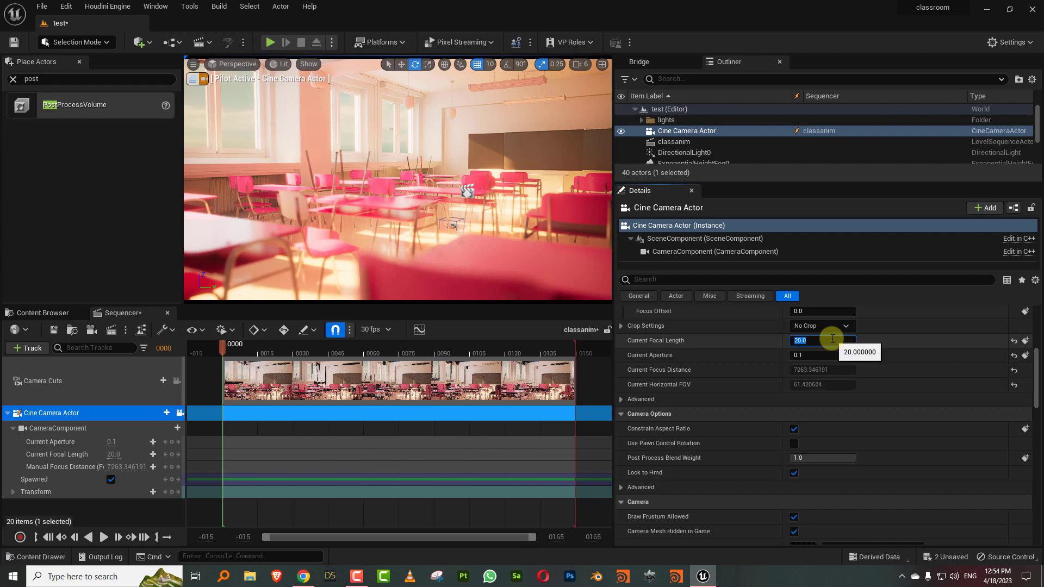
key("Return")
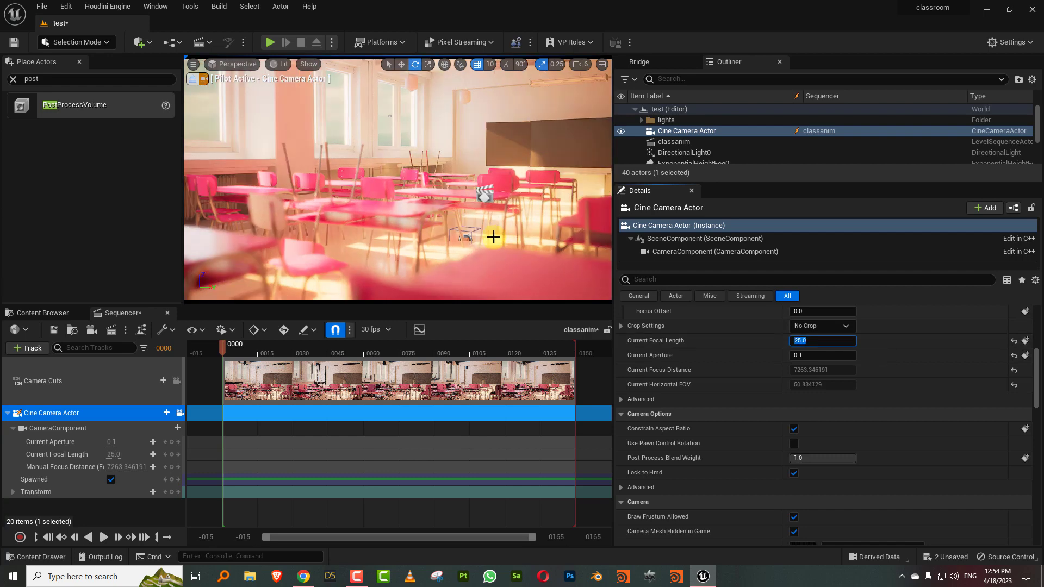
left_click_drag(493, 237, 413, 217)
left_click(539, 373)
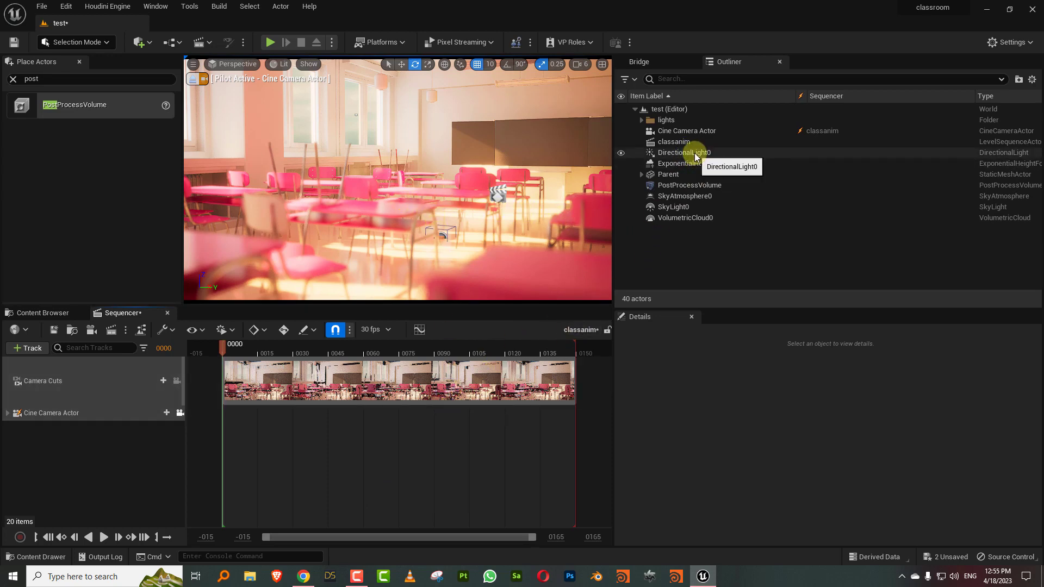
Add DirectionalLight0 to the level sequence with a Transform track and key its transform at frame 0.
left_click_drag(692, 154, 398, 450)
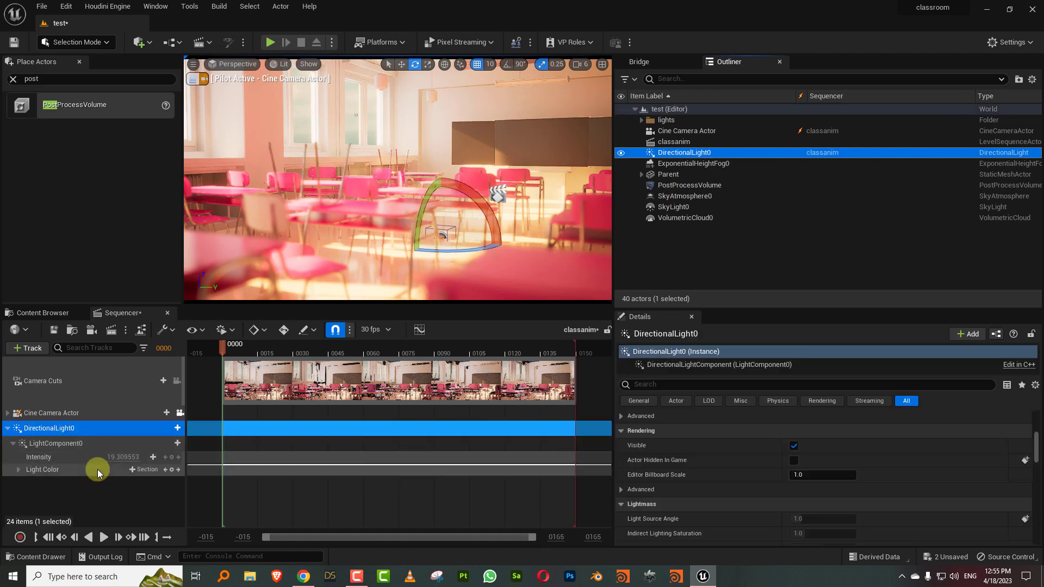
left_click(174, 429)
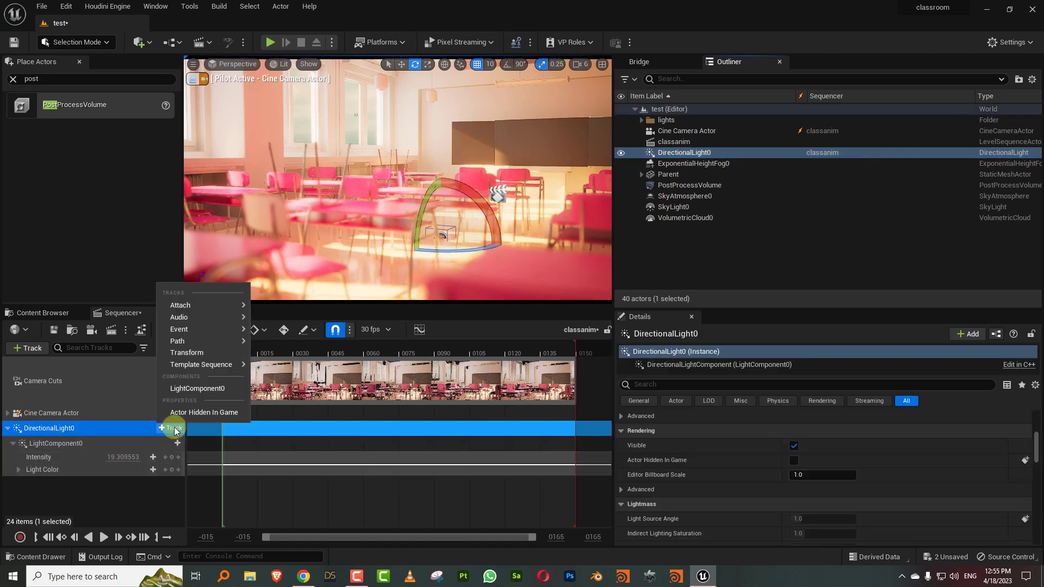
left_click(186, 353)
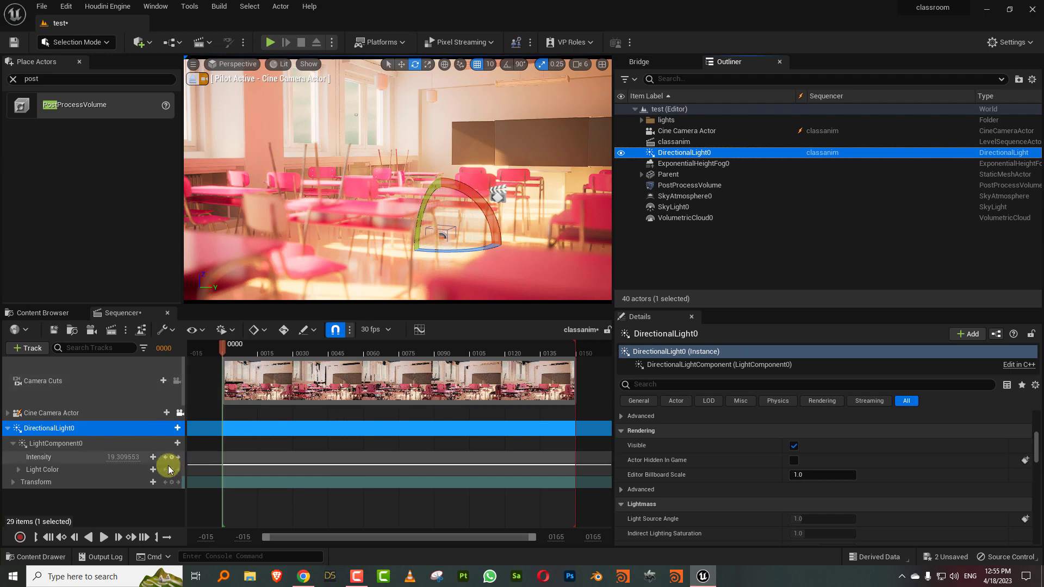
left_click(172, 482)
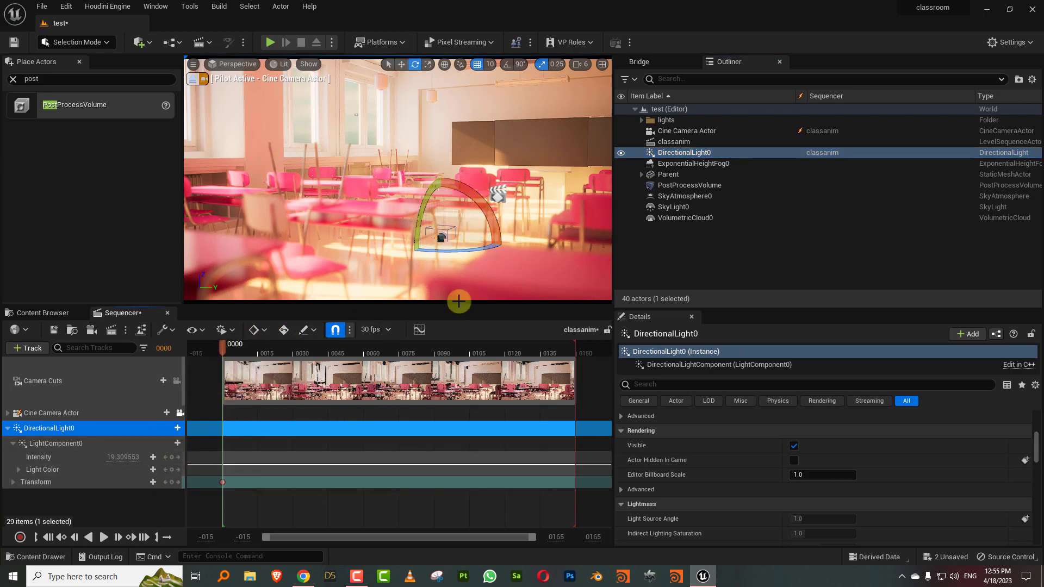
Rotate the directional light at frame 100 to shift the sunlight through the windows and key its transform.
left_click_drag(481, 251, 514, 240)
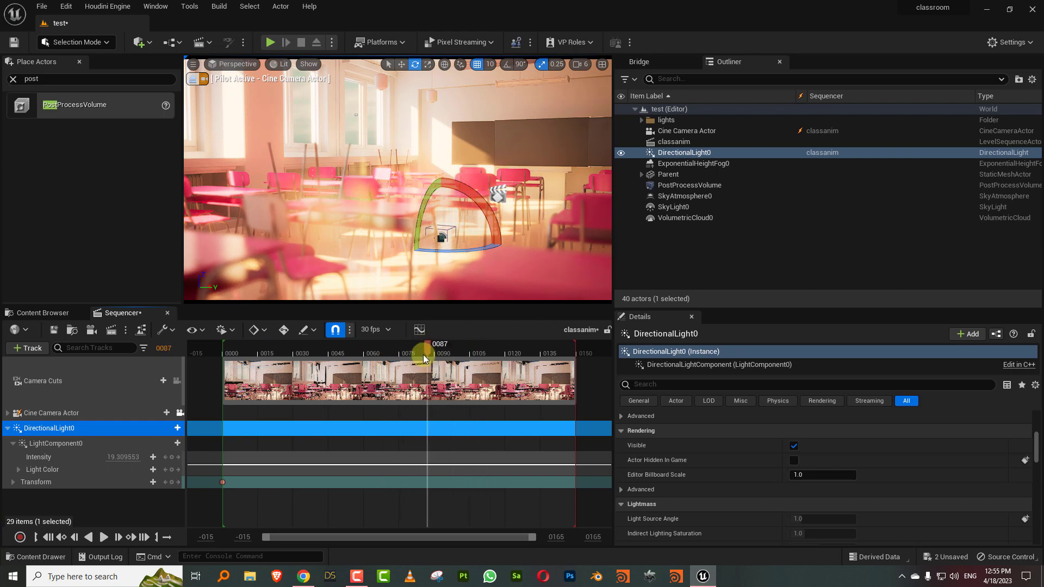
left_click_drag(423, 354, 459, 354)
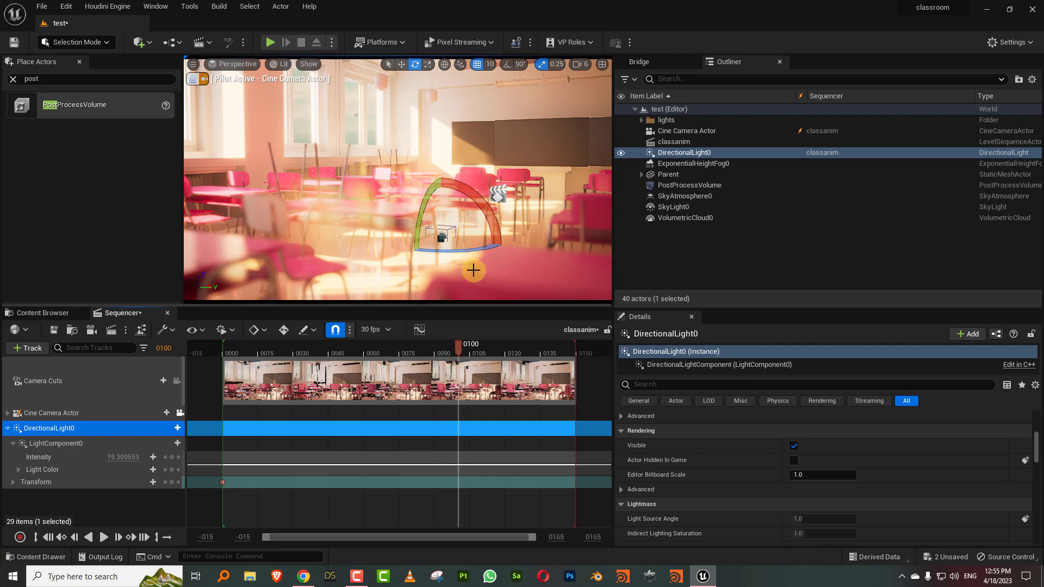
left_click_drag(462, 250, 472, 356)
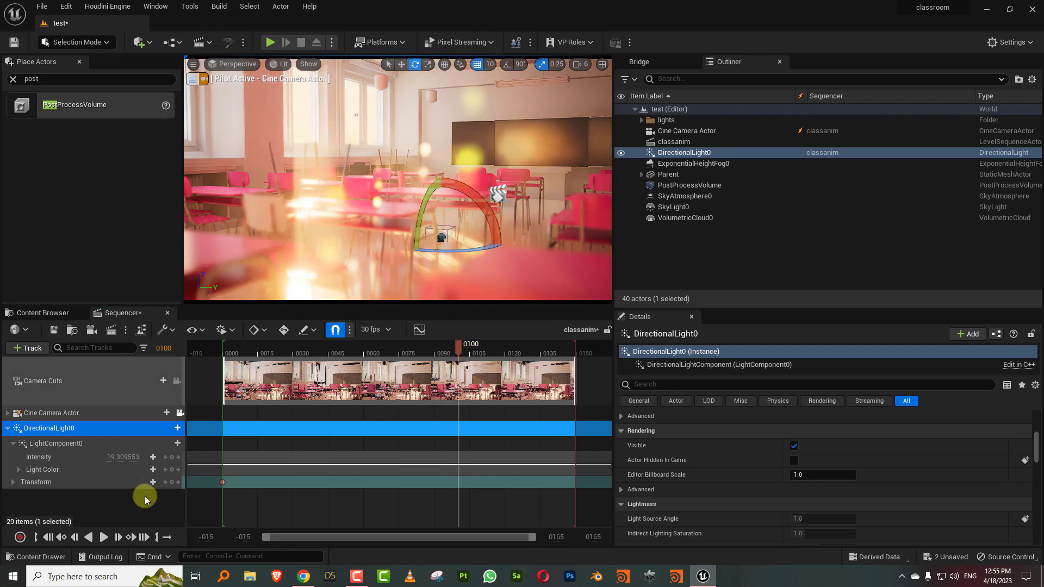
left_click(172, 482)
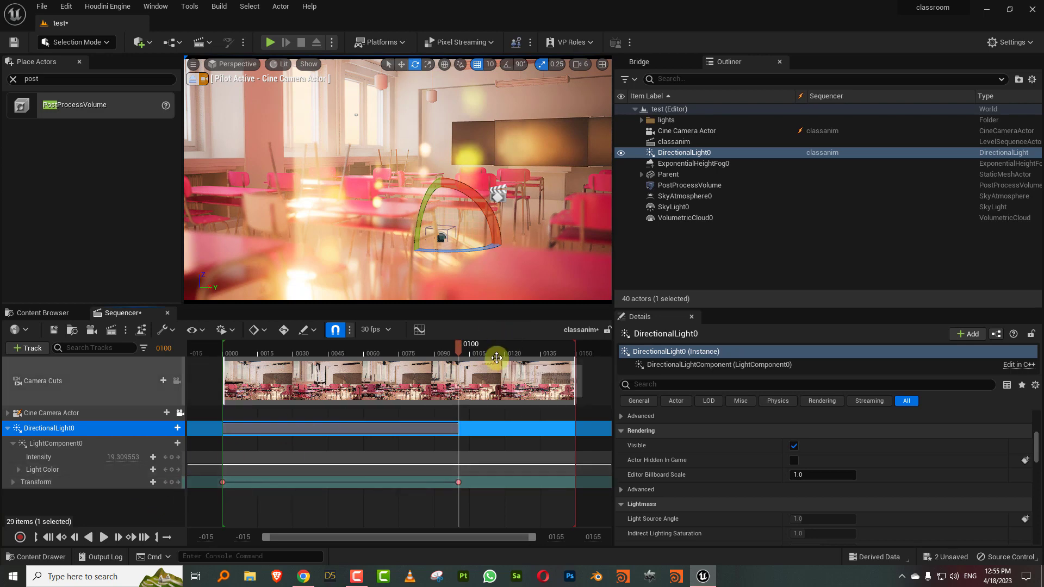
Try other rotations of the directional light at frame 0 and frame 39, keying the transform at frame 39.
left_click_drag(461, 350, 223, 359)
left_click_drag(469, 218, 496, 280)
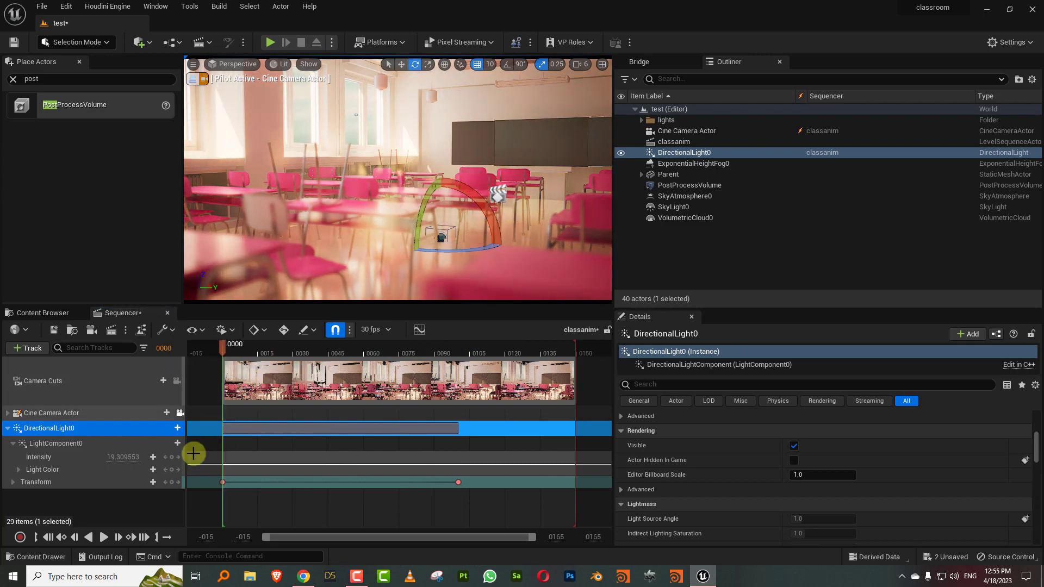
left_click(315, 359)
left_click_drag(483, 215, 467, 236)
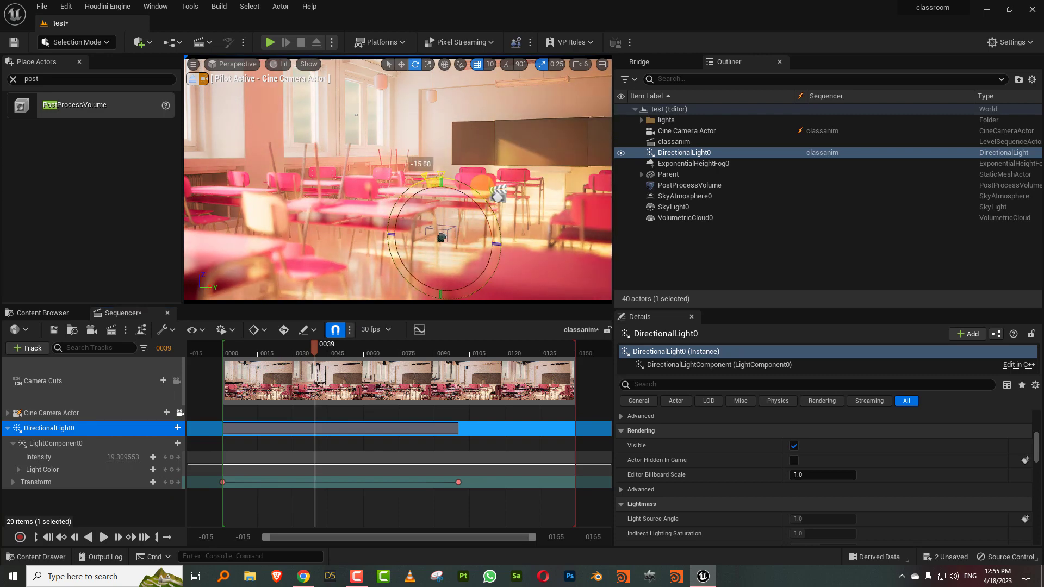
left_click(171, 485)
Scrub and play the sequence to review the sunlight animation.
left_click_drag(314, 352, 463, 374)
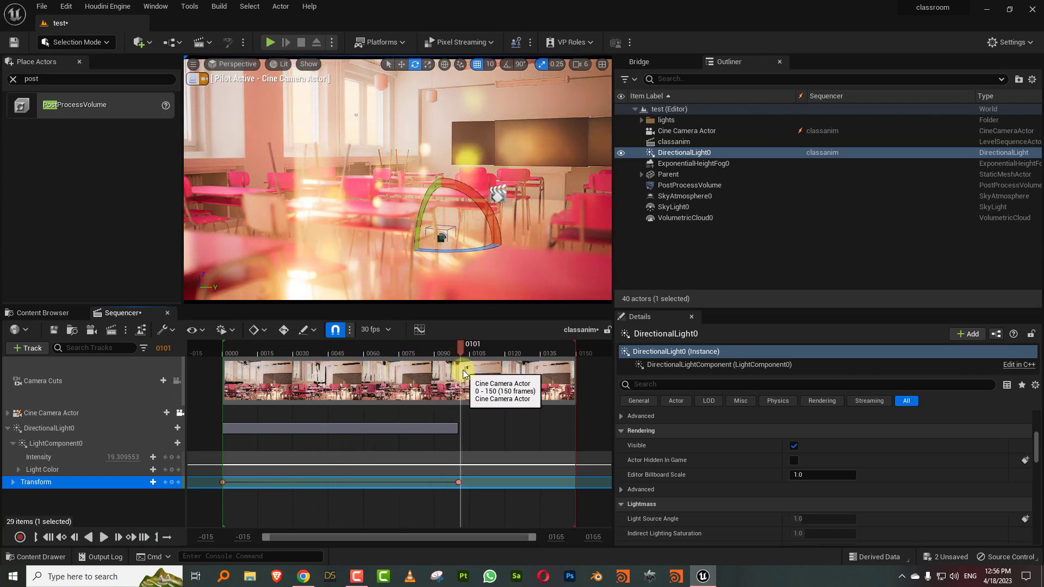
key("space")
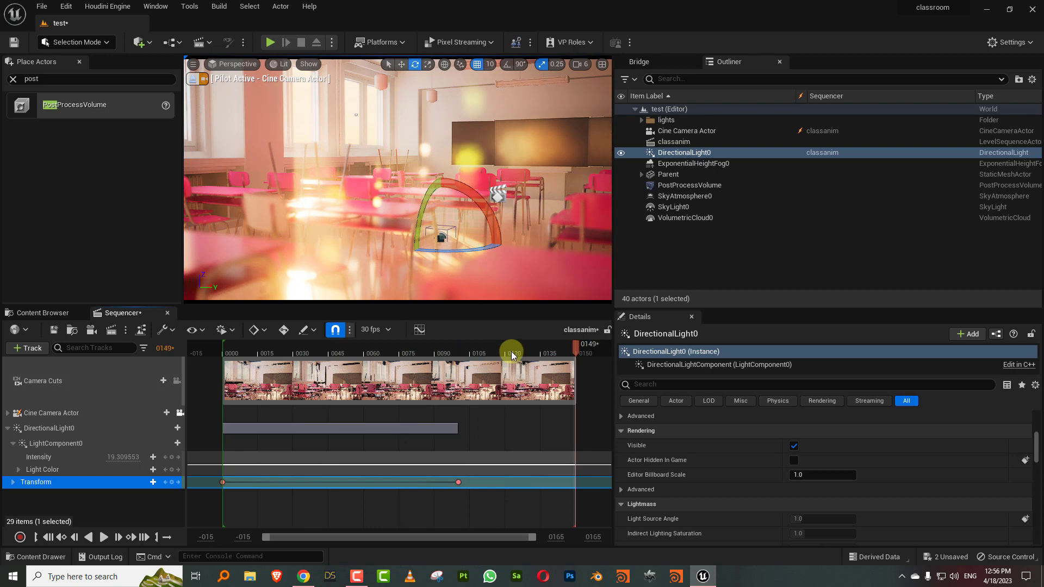
left_click_drag(511, 351, 214, 360)
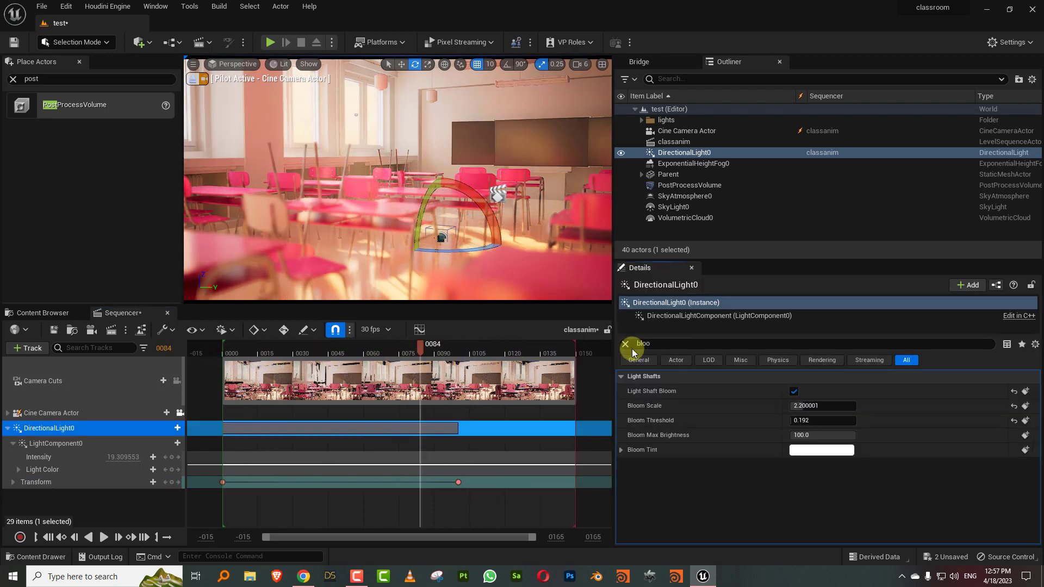
Set the directional light's light shaft bloom scale to 0.2 and scrub the sequence to check the glow.
left_click(632, 348)
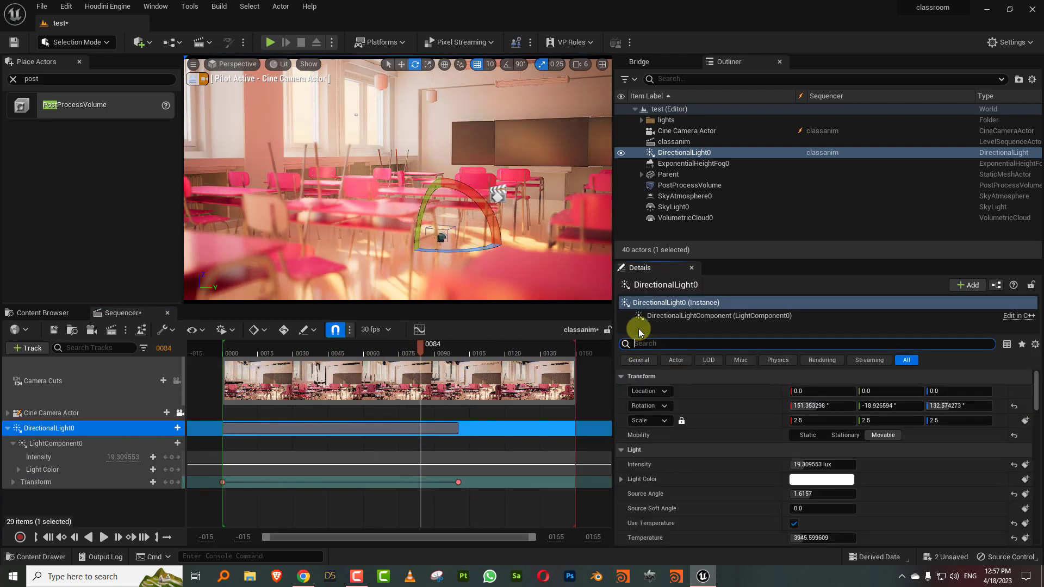
left_click(683, 164)
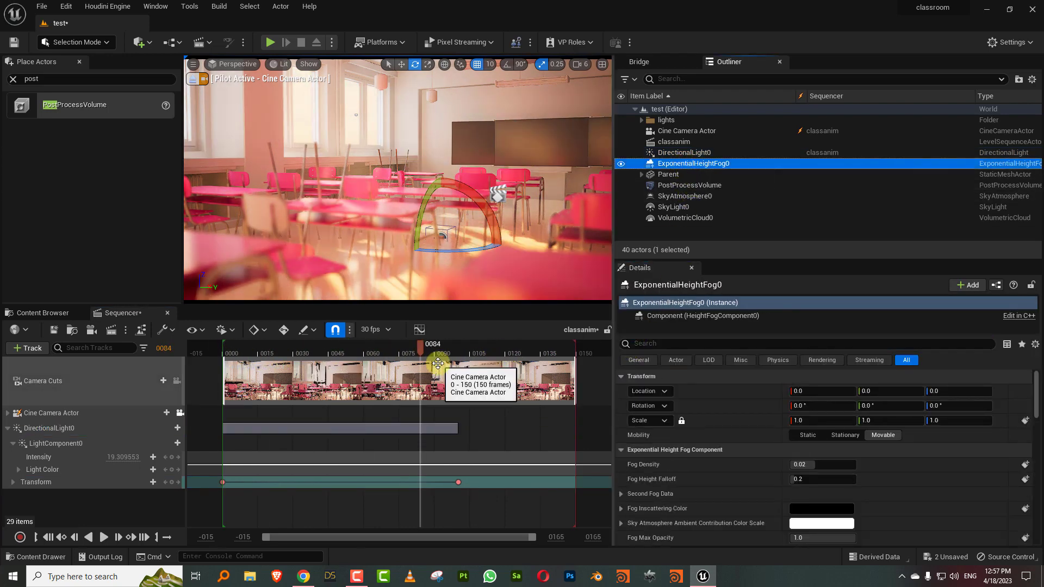
left_click_drag(420, 348, 456, 351)
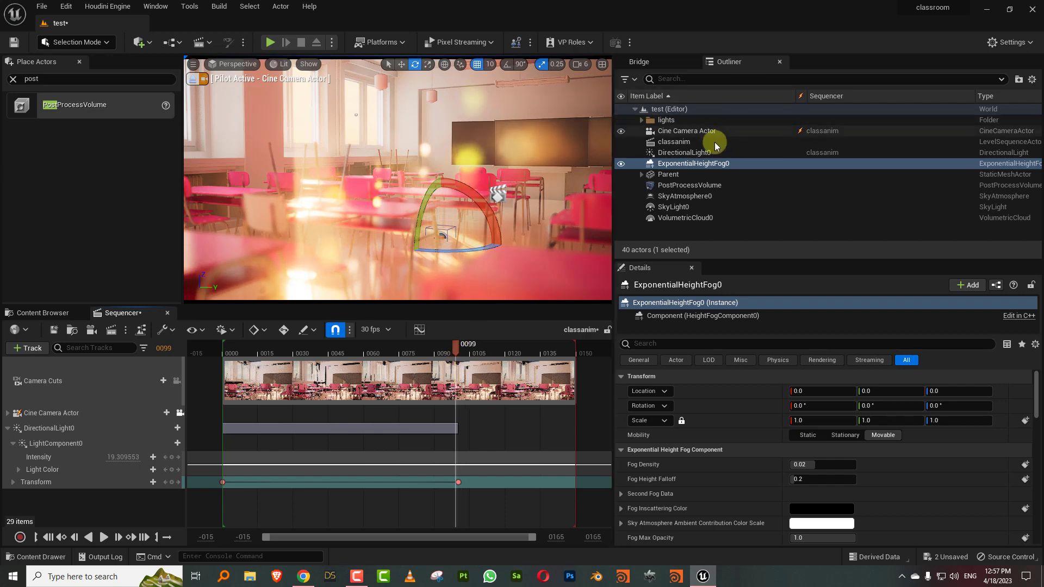
left_click(684, 153)
left_click(652, 344)
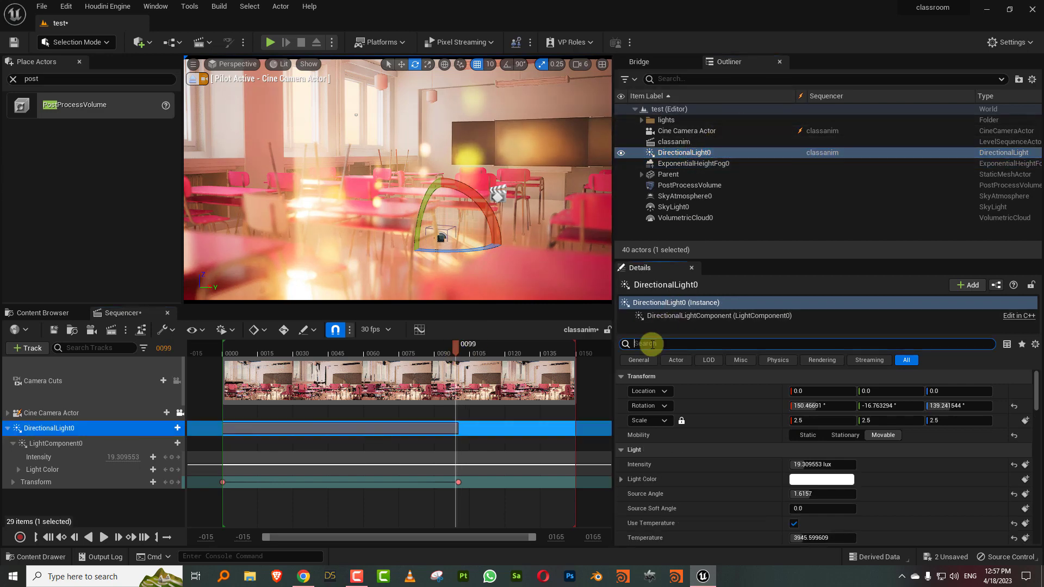
type("bloom")
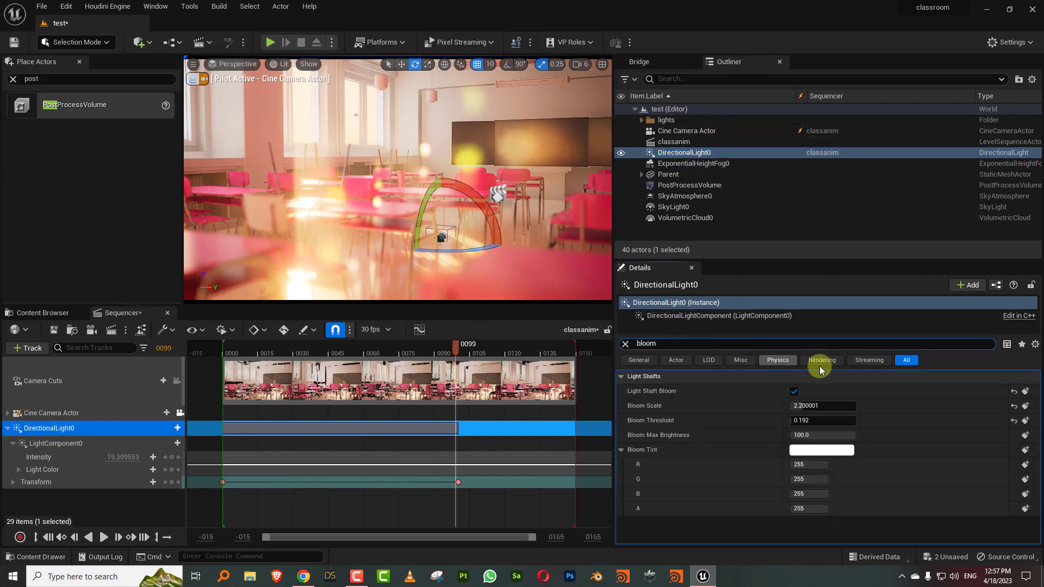
left_click(803, 405)
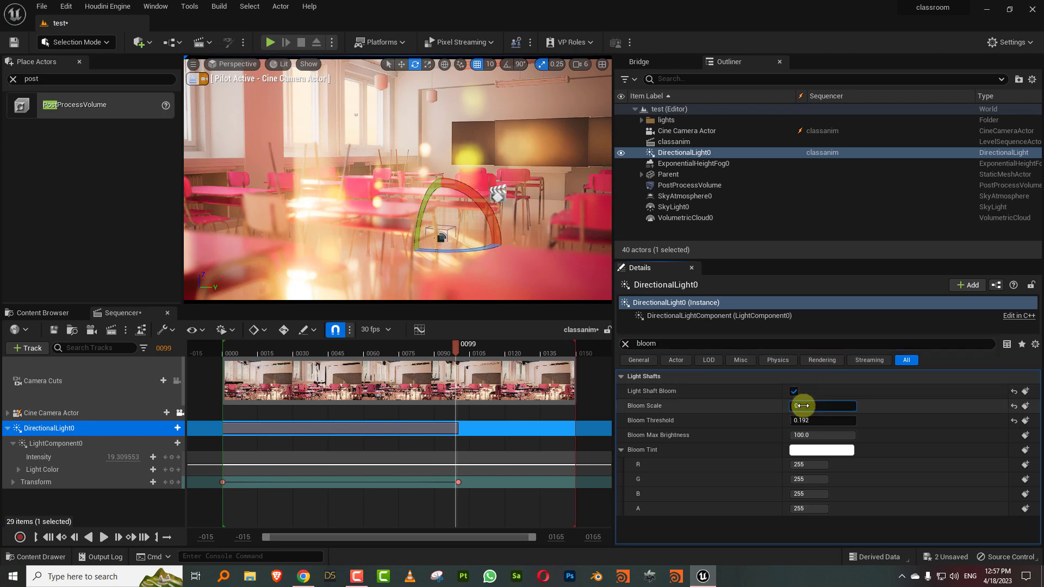
key("Return")
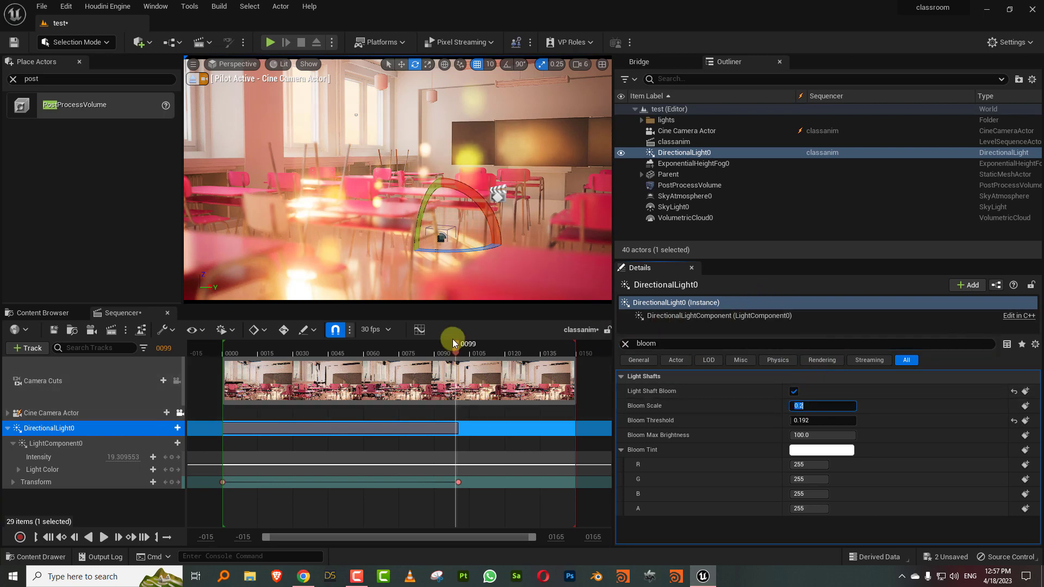
left_click_drag(506, 354, 331, 352)
Set the cine camera's current aperture to 2.0.
left_click(684, 131)
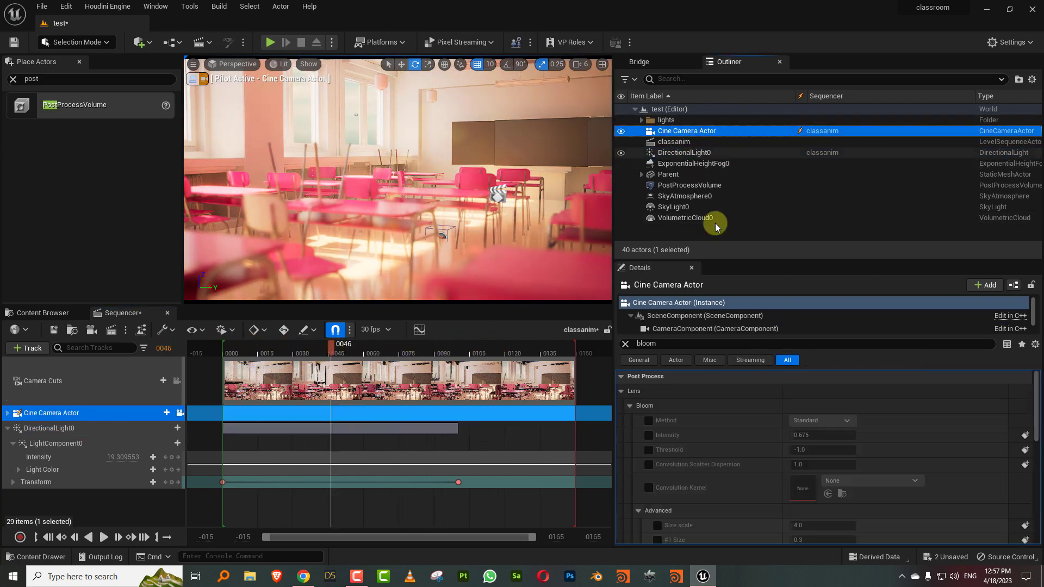
left_click(626, 343)
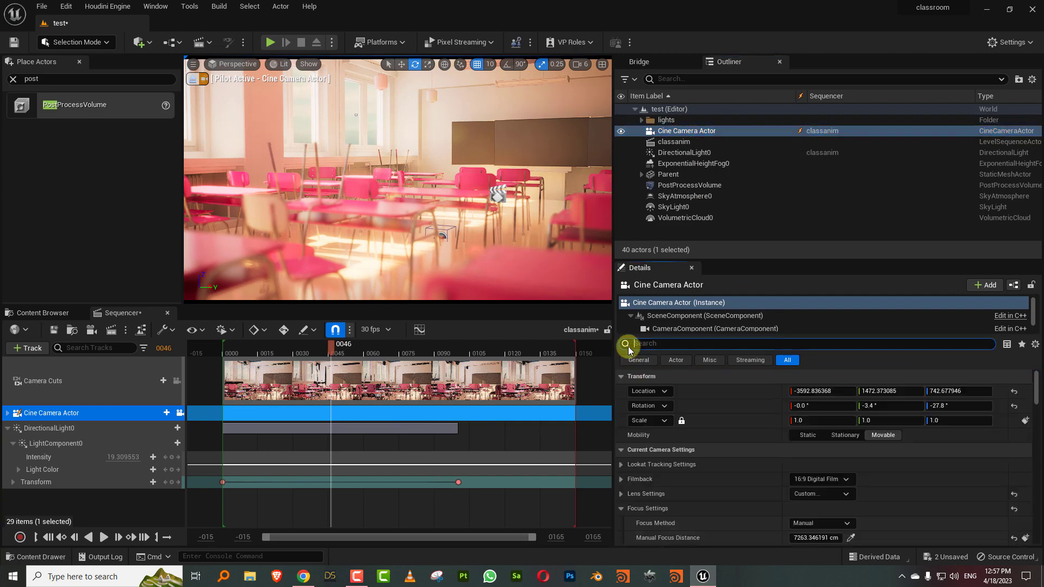
scroll(794, 432, "down", 5)
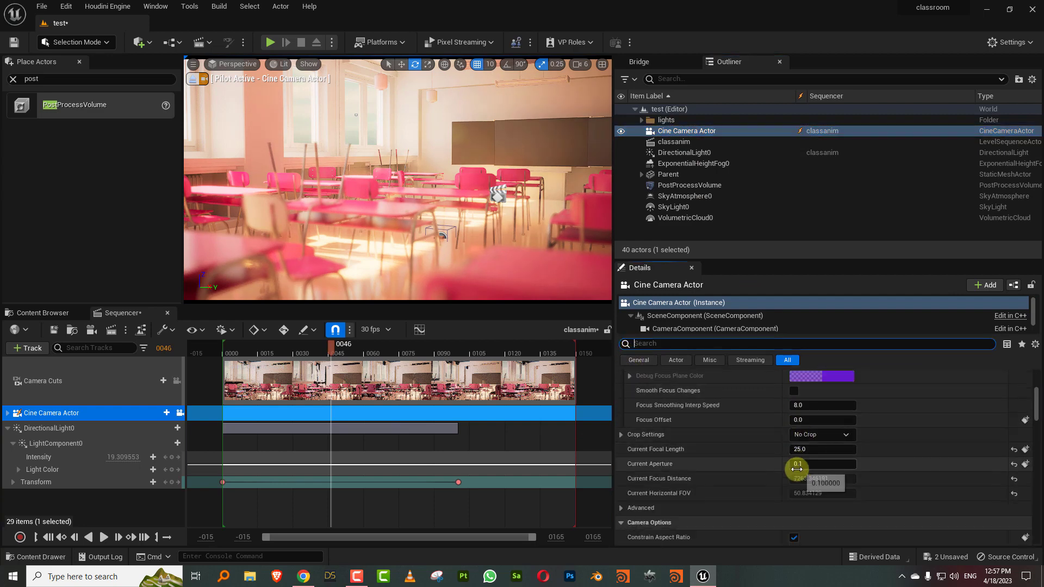
left_click(798, 466)
type("2")
key("Return")
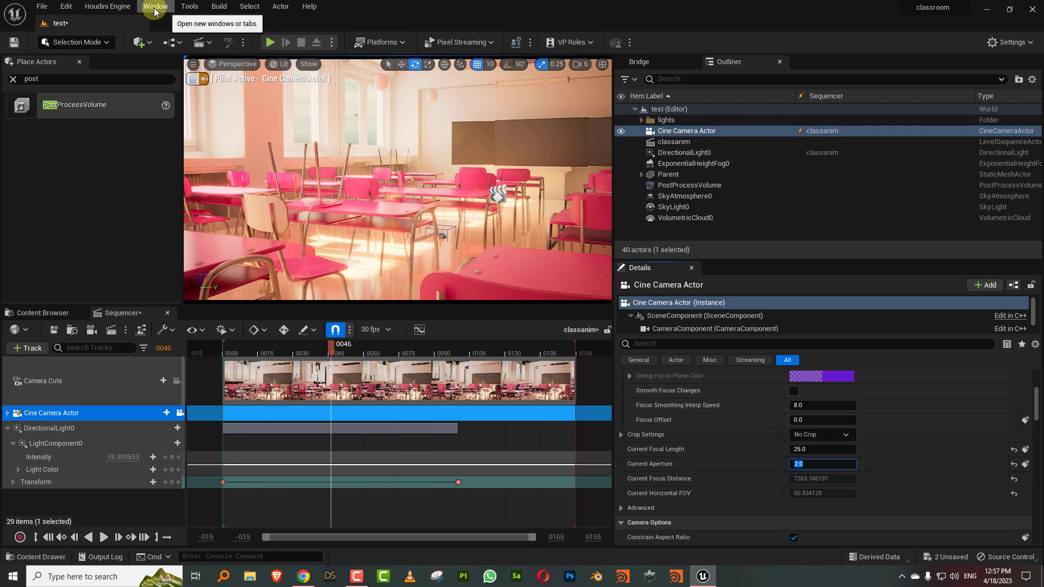
Open the project settings and filter them for "lumen".
left_click(66, 6)
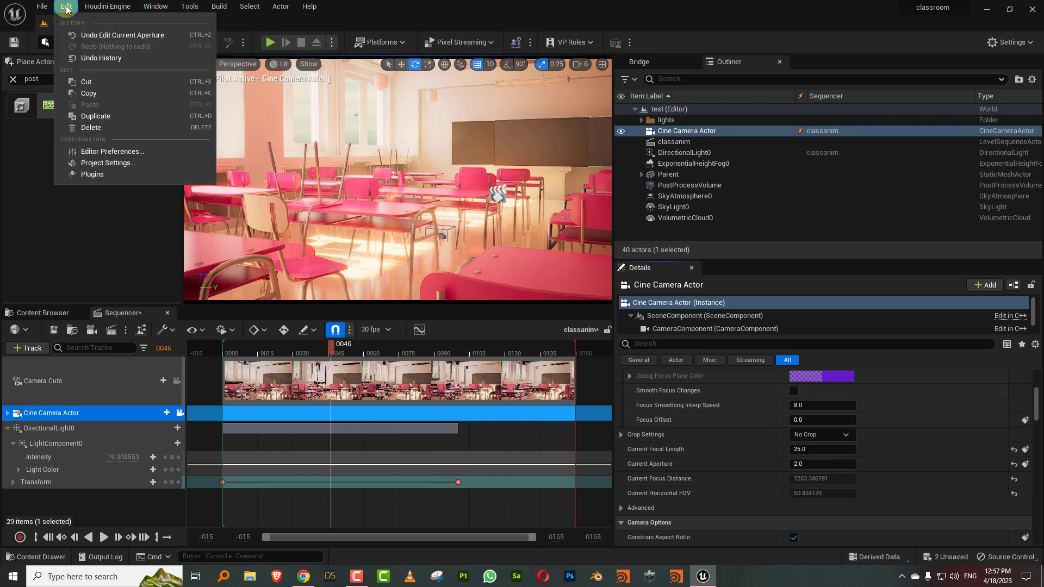
left_click(106, 161)
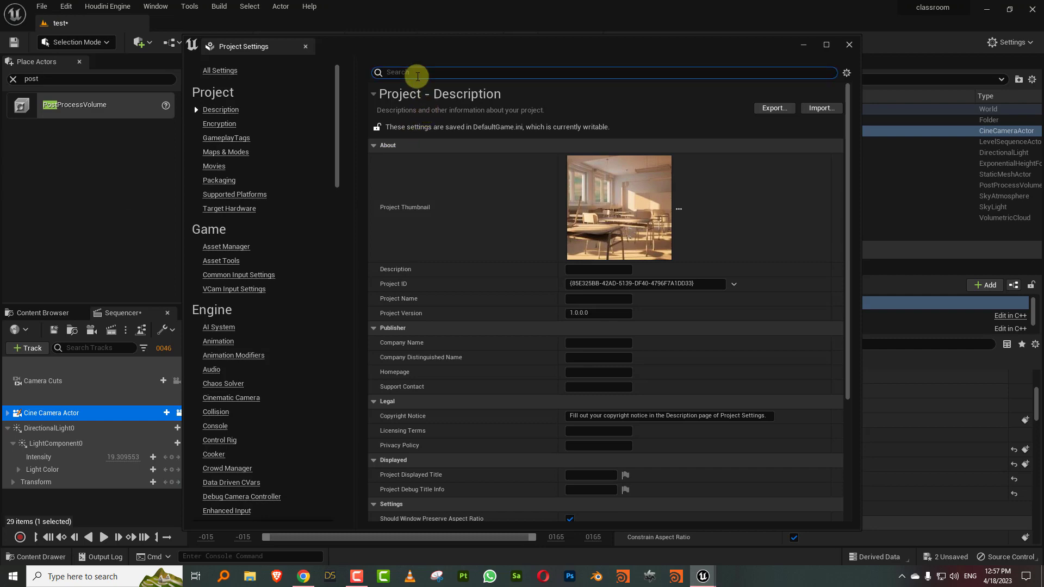
left_click(418, 72)
type("lumen")
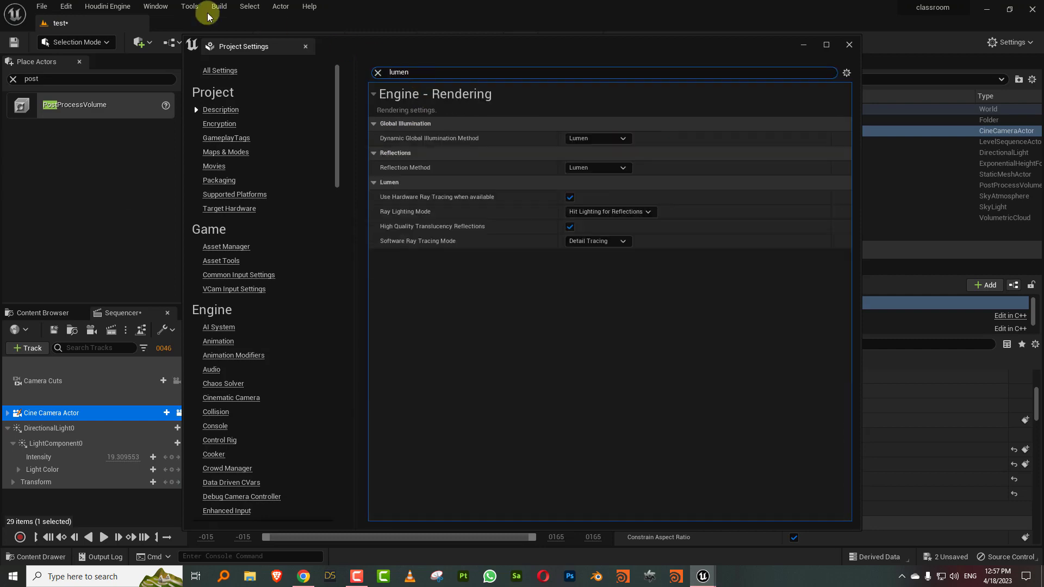
Place the project settings beside the viewport, and switch Lumen's hardware ray tracing off and on again to compare the lighting.
left_click_drag(181, 38, 344, 174)
left_click_drag(413, 188, 650, 117)
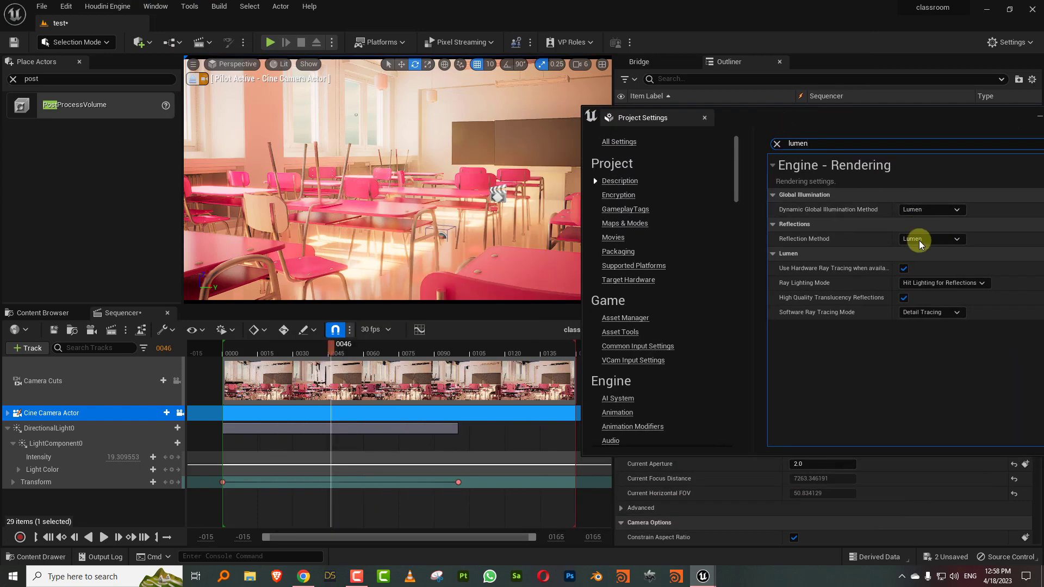
left_click(907, 270)
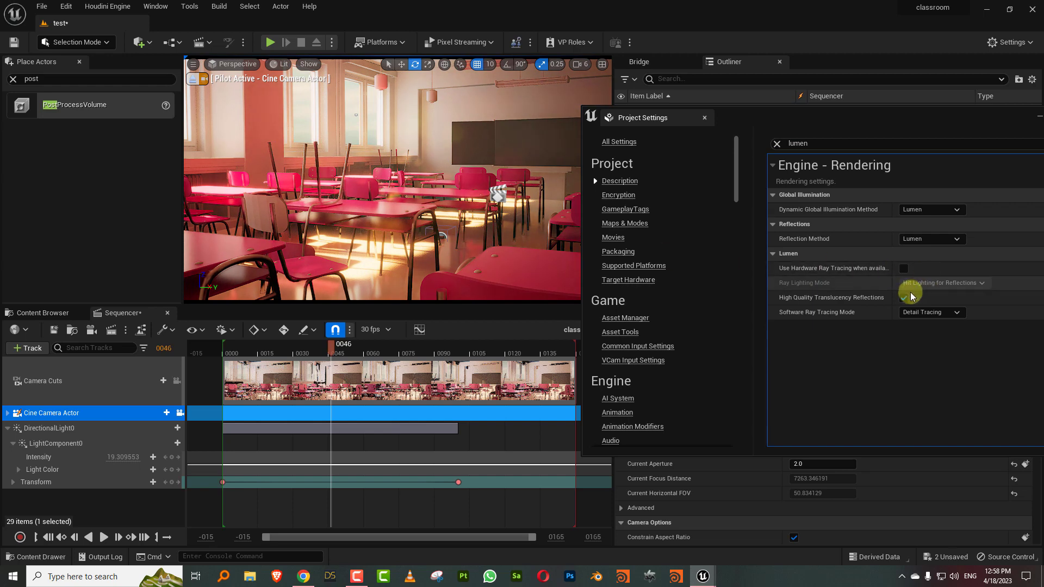
left_click(904, 269)
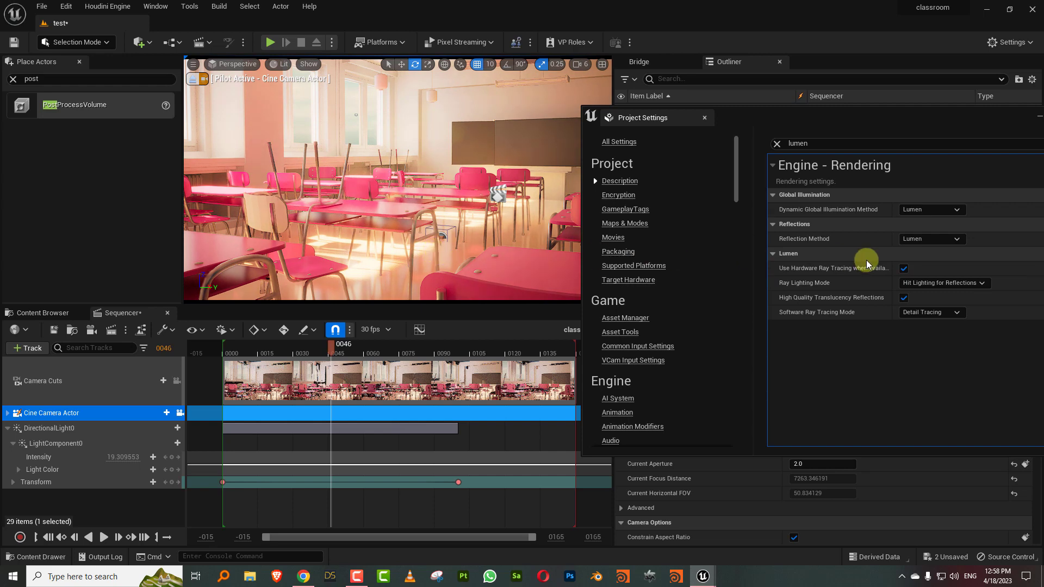
Put the project settings away and key the cine camera's transform at frame 0 of the sequence.
mouse_move(856, 273)
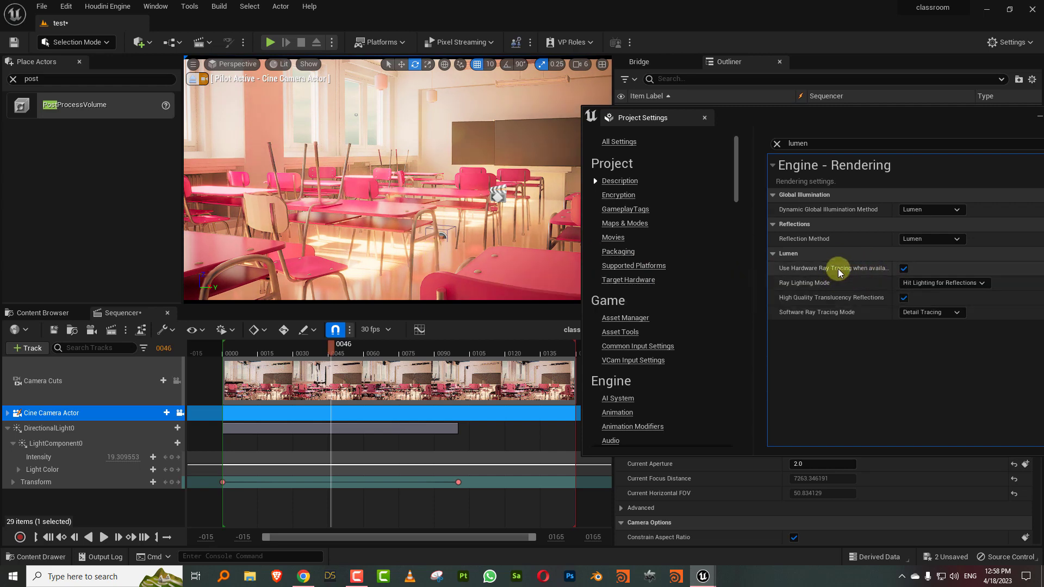
mouse_move(838, 269)
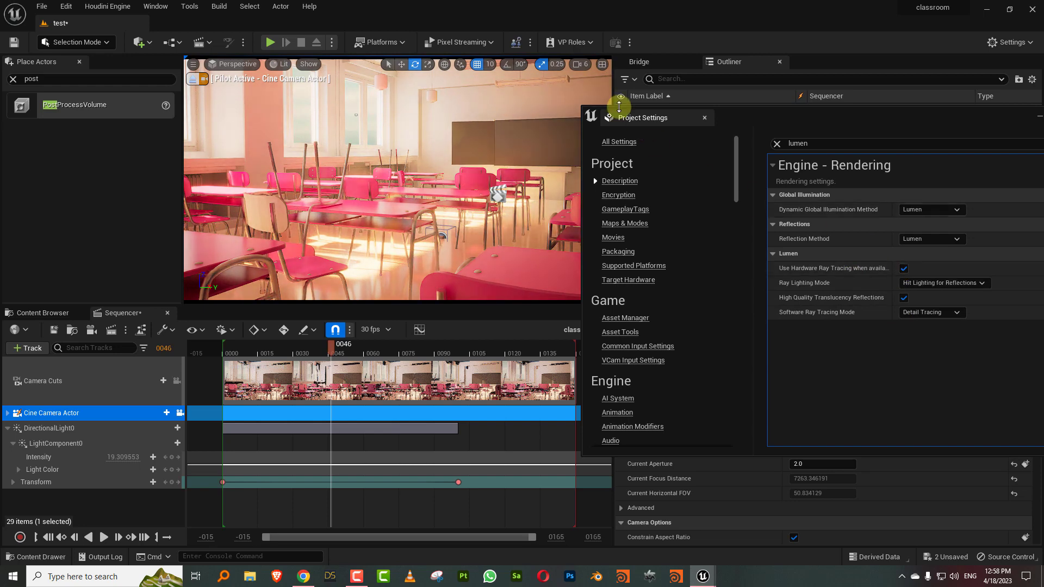
left_click(769, 111)
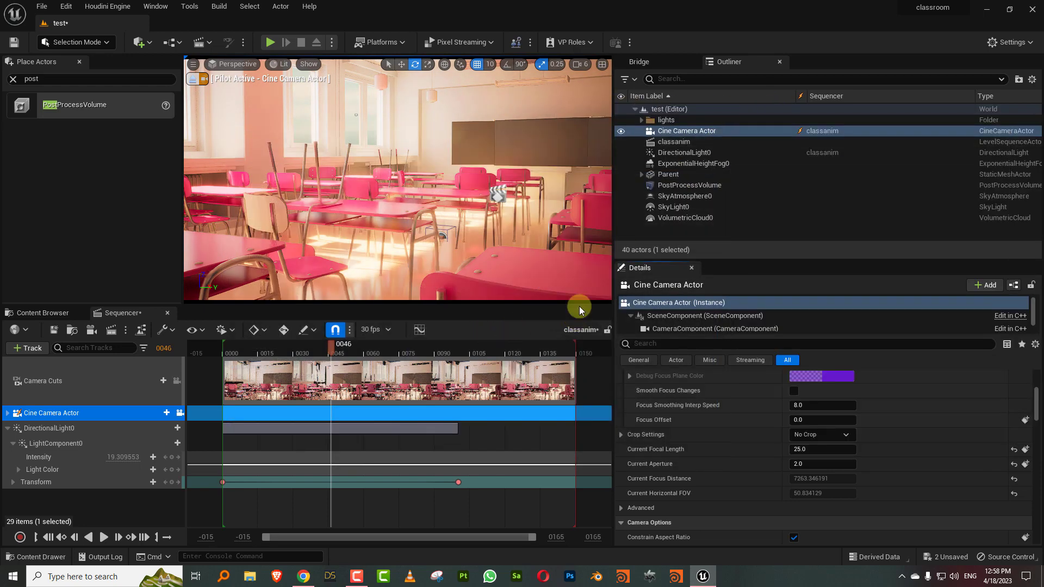
left_click_drag(335, 354, 222, 350)
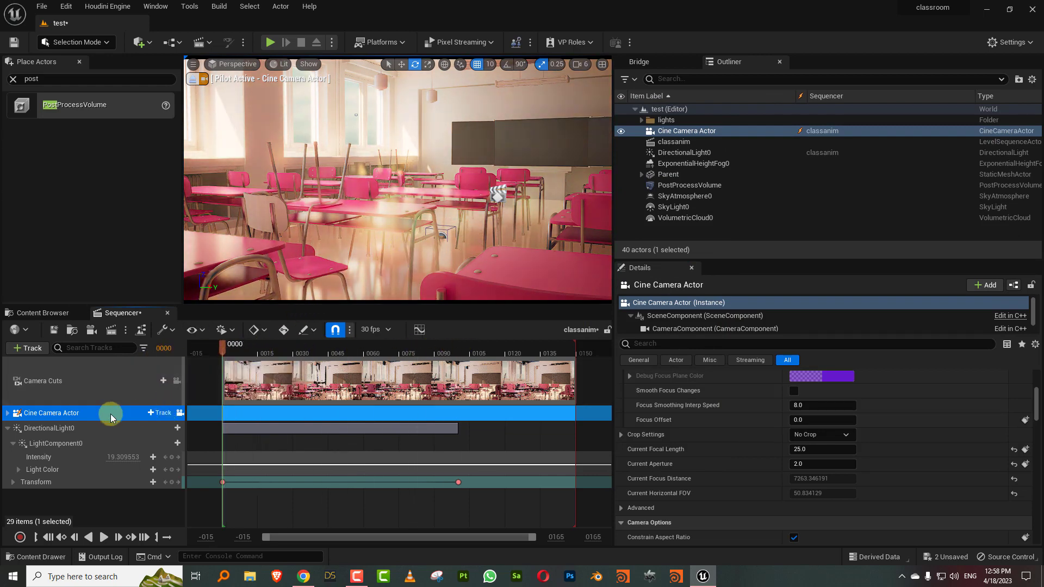
left_click(8, 414)
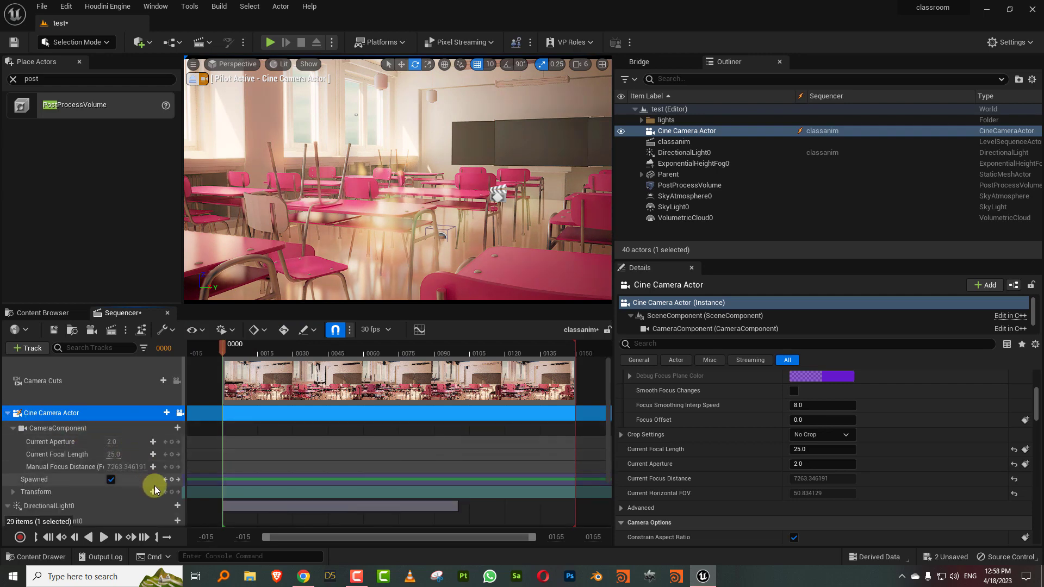
left_click(172, 492)
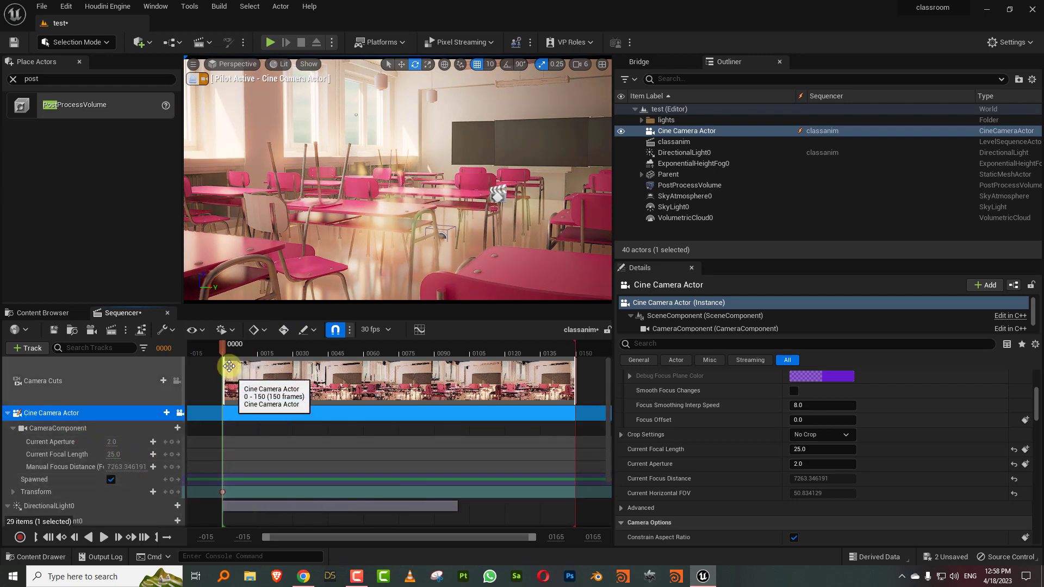
At frame 100, reframe the cine camera toward the sunlit side wall and chairs, and key its transform.
left_click_drag(235, 353, 463, 356)
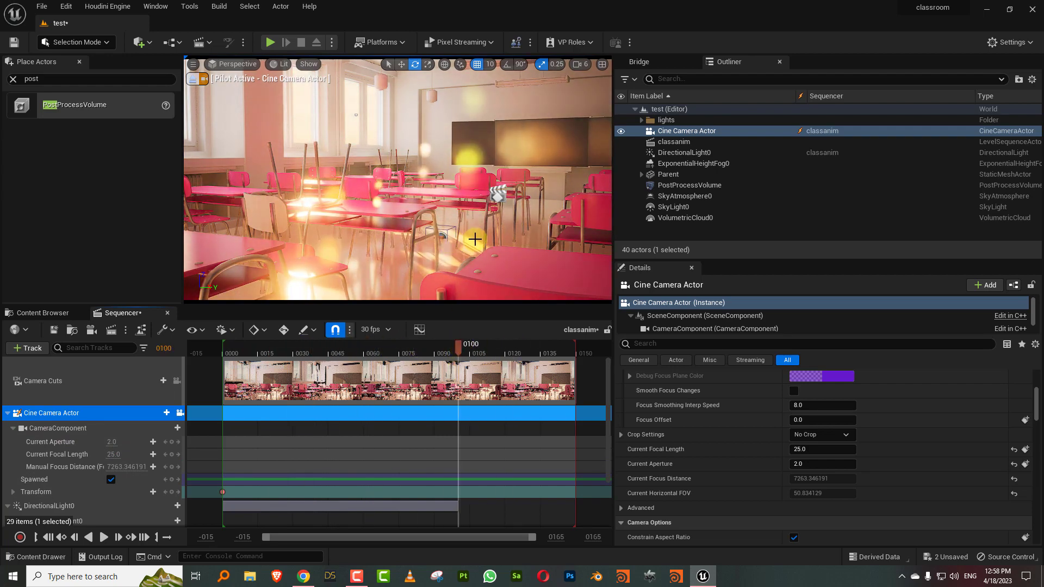
right_click_drag(475, 240, 296, 244)
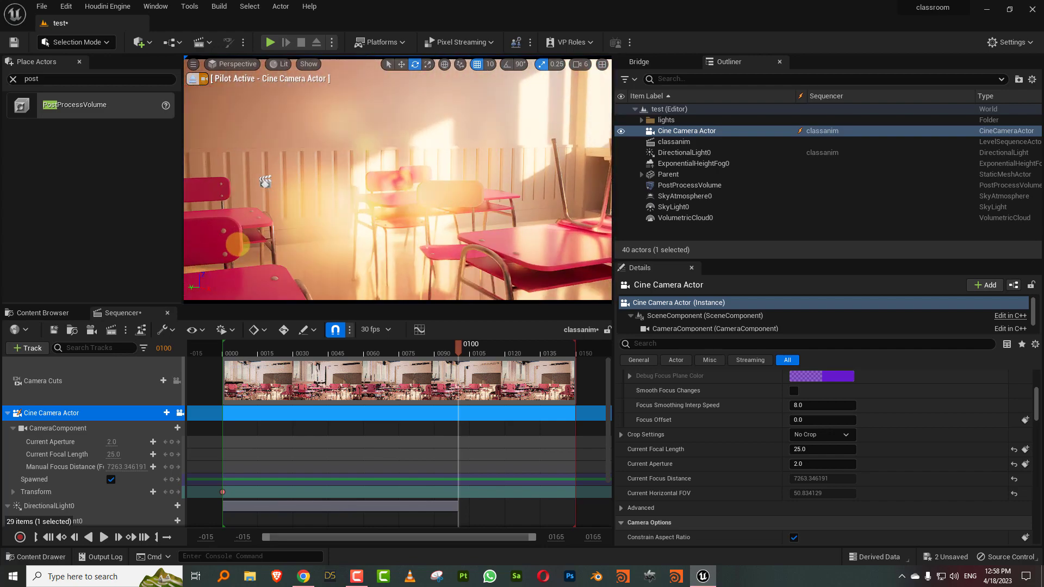
right_click_drag(524, 198, 349, 256)
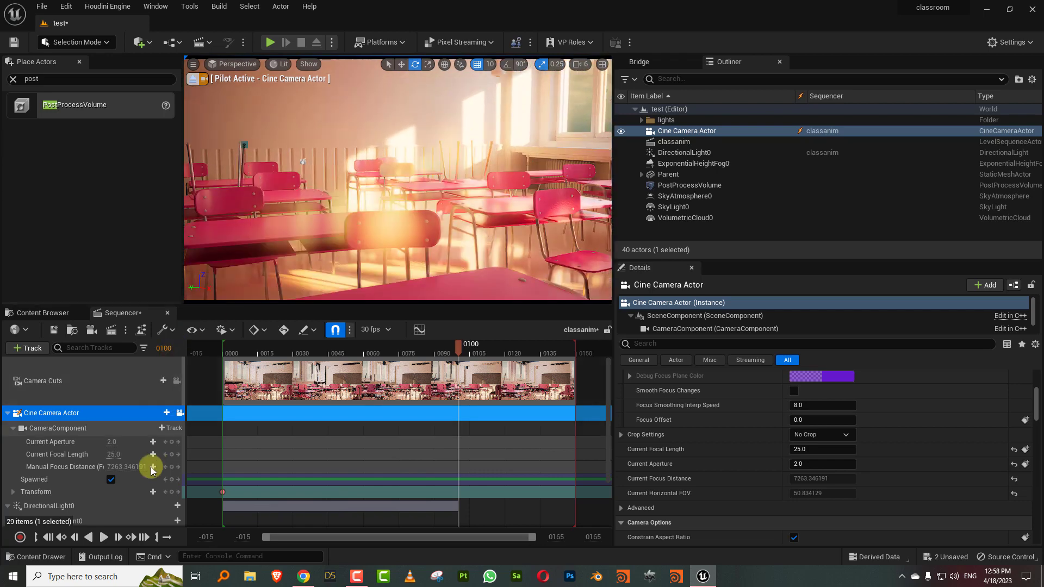
left_click(204, 484)
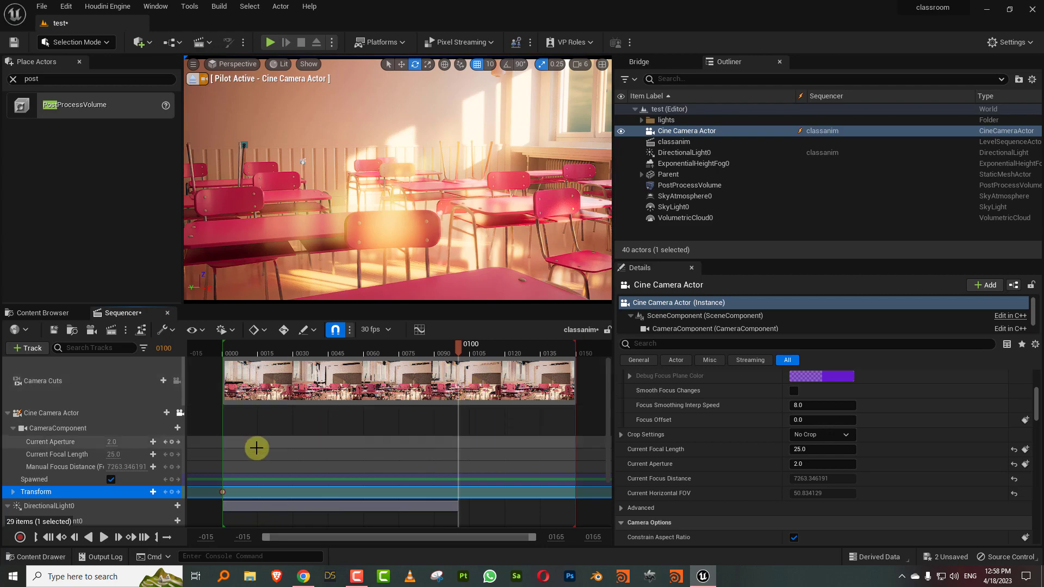
left_click(172, 492)
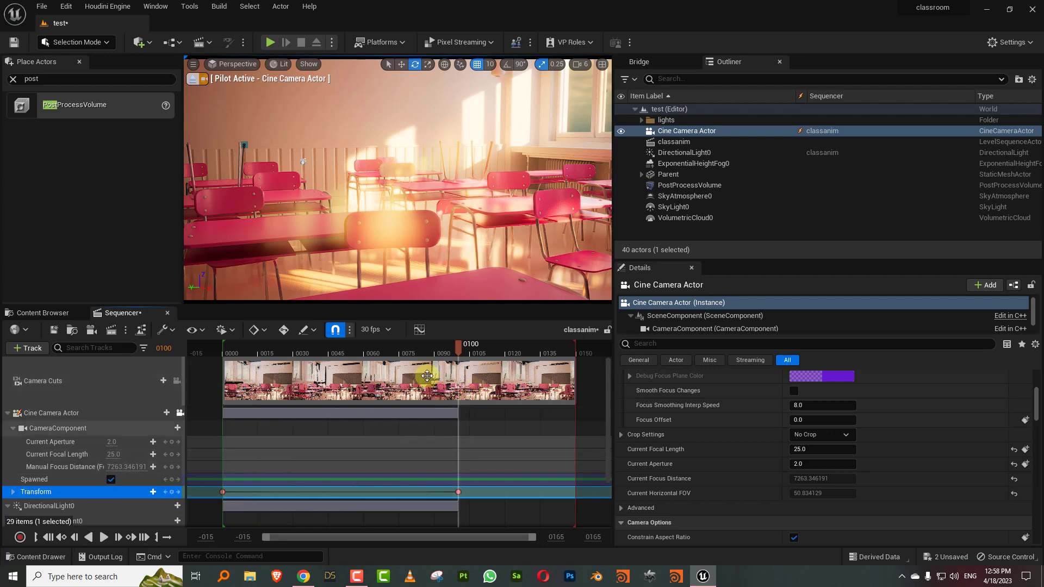
Key the cine camera's transform at frame 50 and scrub back to the start of the sequence.
left_click_drag(449, 349, 357, 358)
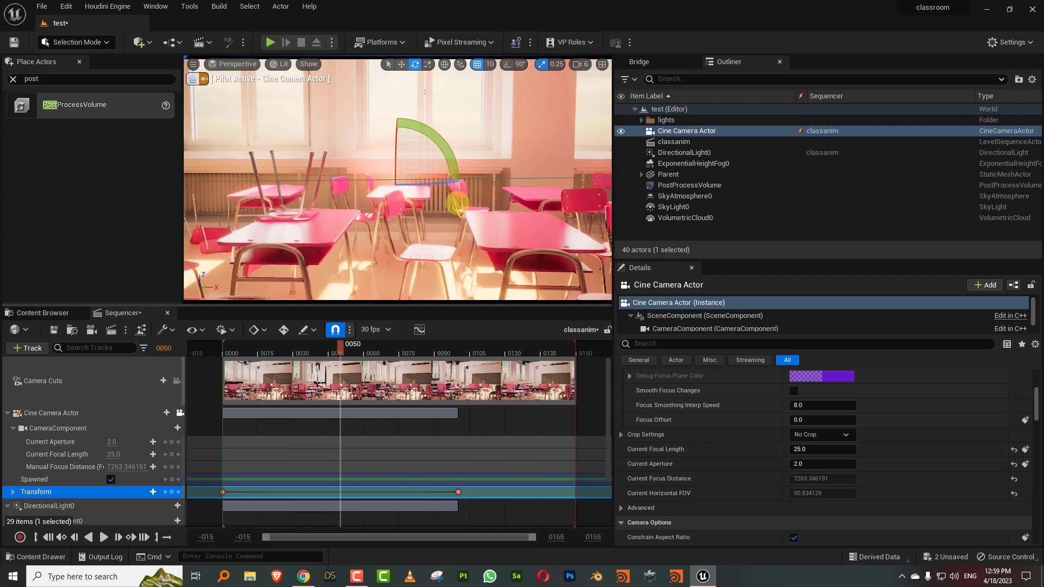
left_click(171, 493)
left_click_drag(340, 354, 228, 353)
key("ctrl+s")
With the current aperture at 0.2, sample the manual focus distance from the foreground chair and key it at frame 0.
left_click_drag(717, 260, 716, 120)
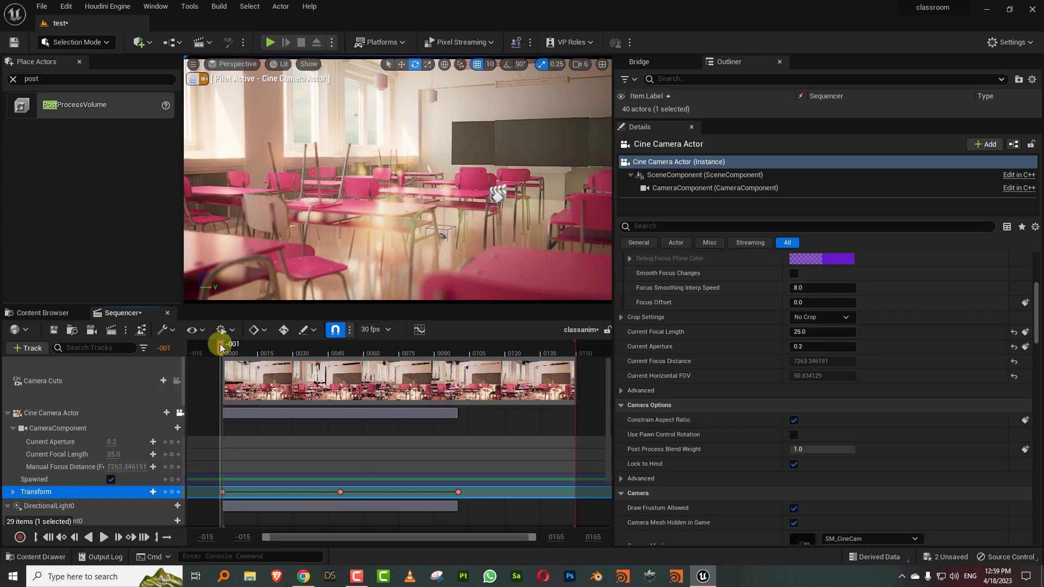
scroll(535, 256, "up", 5)
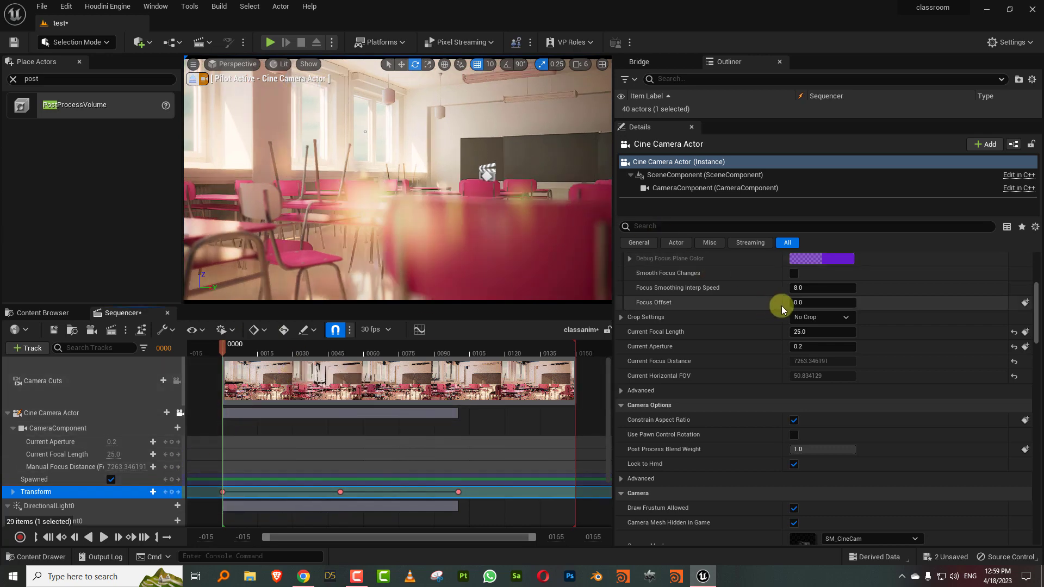
scroll(846, 322, "up", 5)
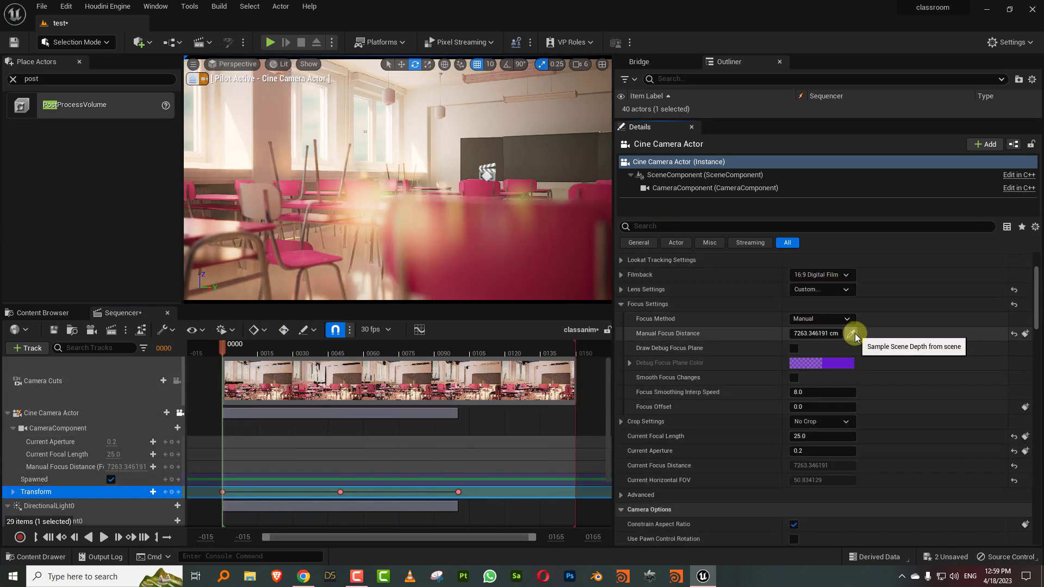
left_click(851, 334)
left_click(433, 217)
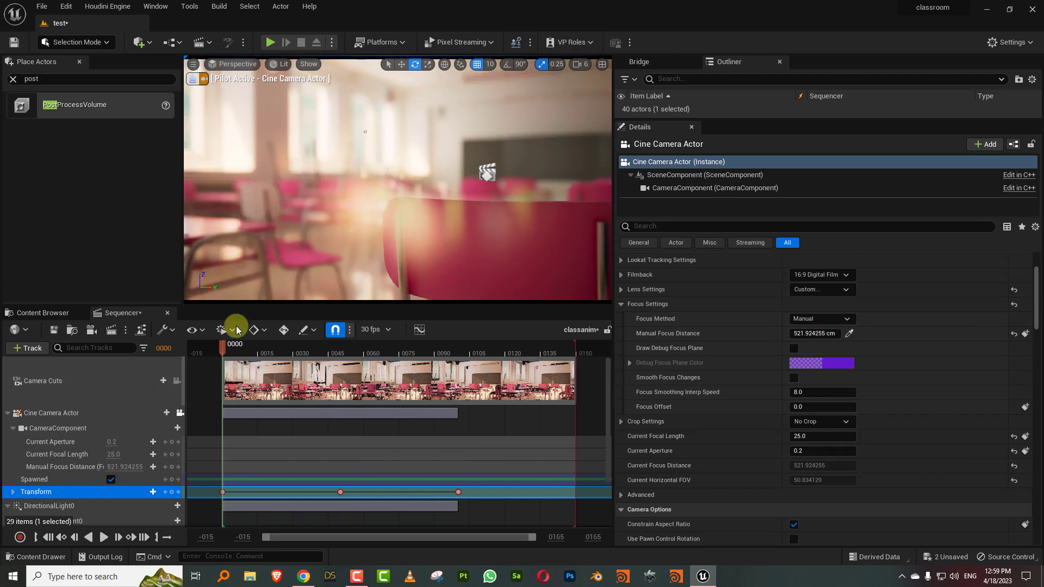
left_click(171, 467)
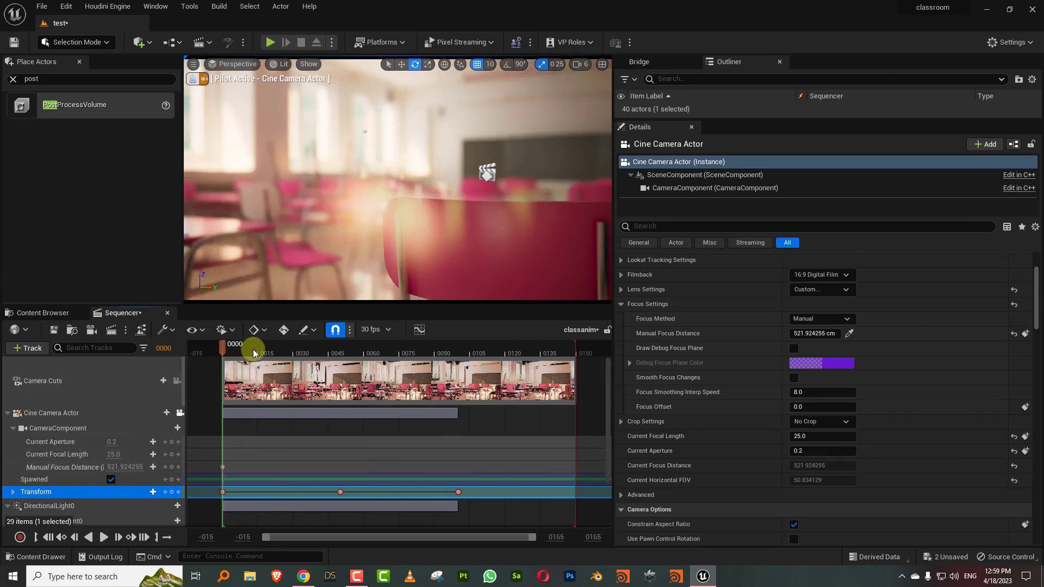
At frame 100, sample the manual focus distance from the chairs farther back and key it.
left_click_drag(254, 353, 461, 342)
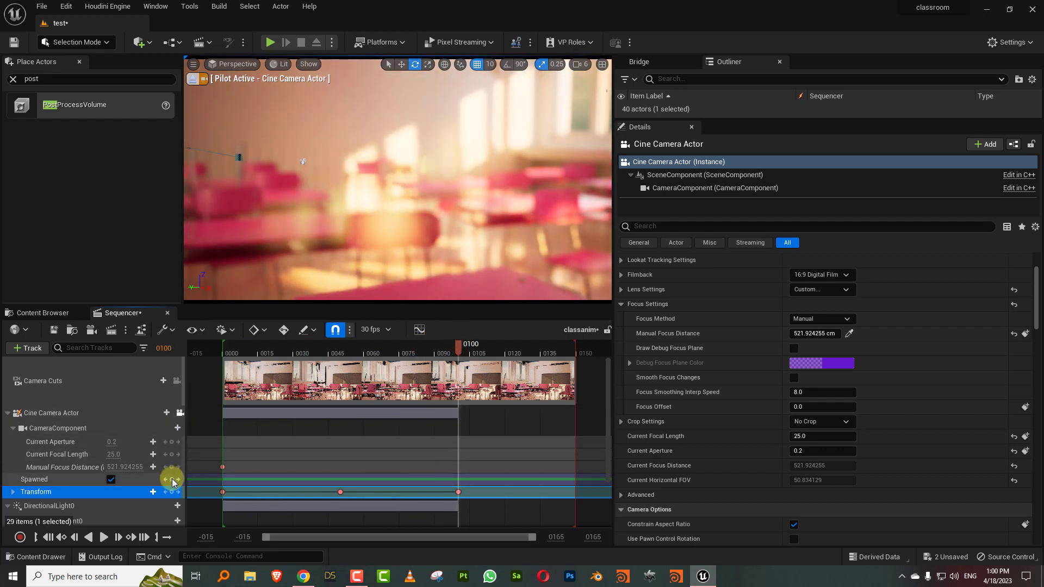
left_click(849, 334)
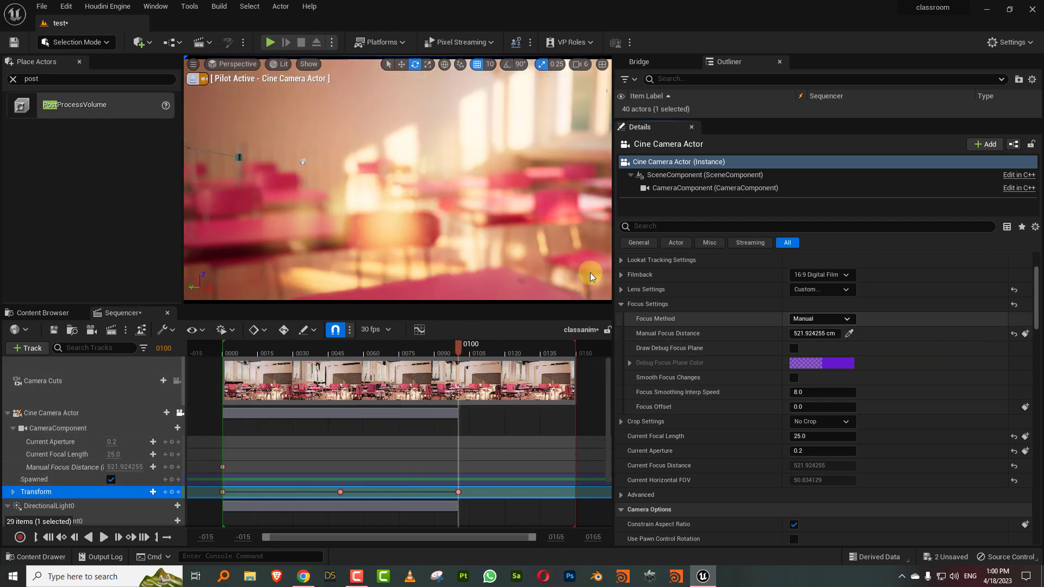
left_click(497, 204)
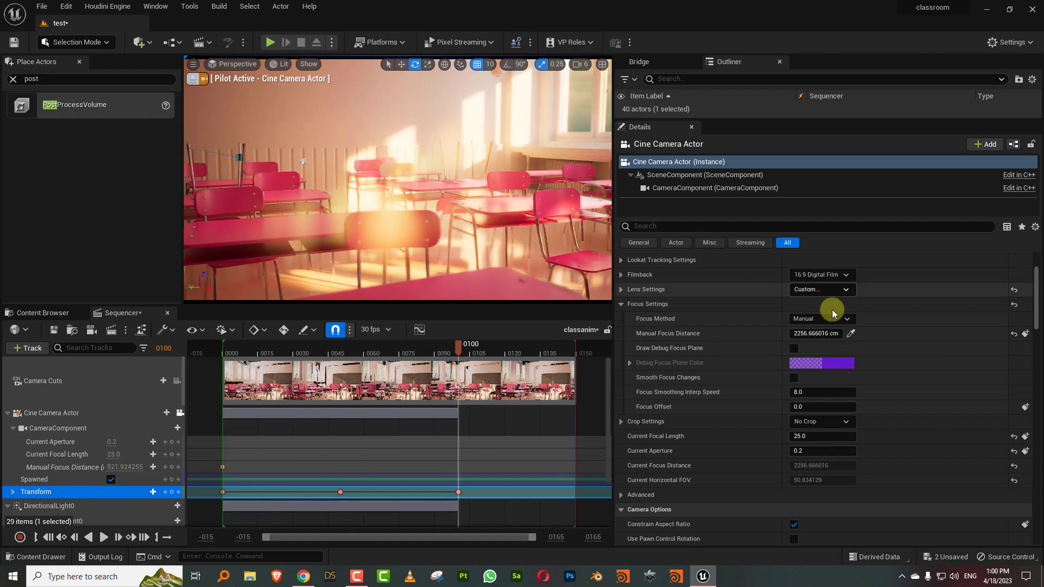
left_click(851, 334)
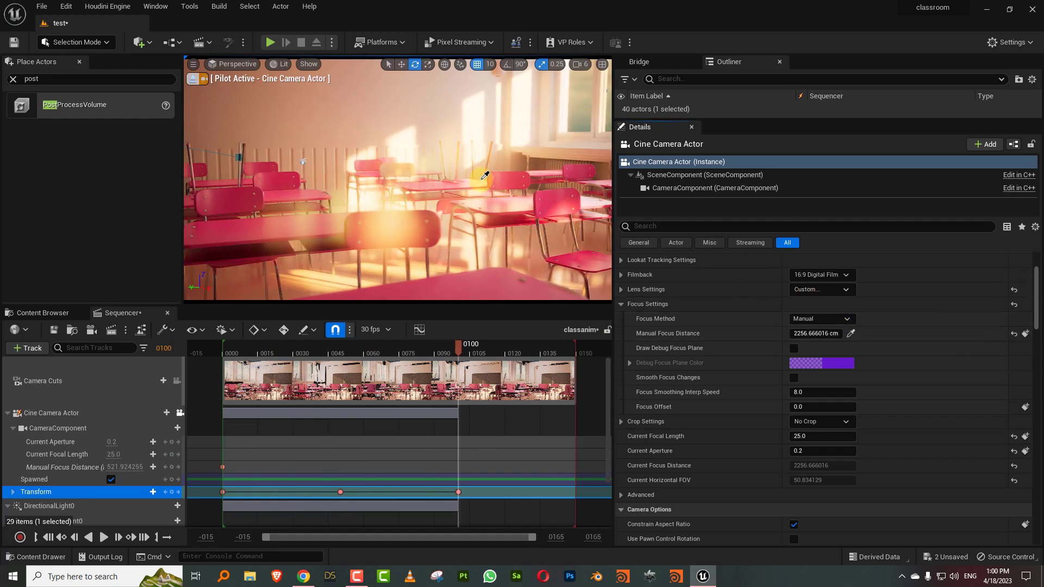
left_click(480, 180)
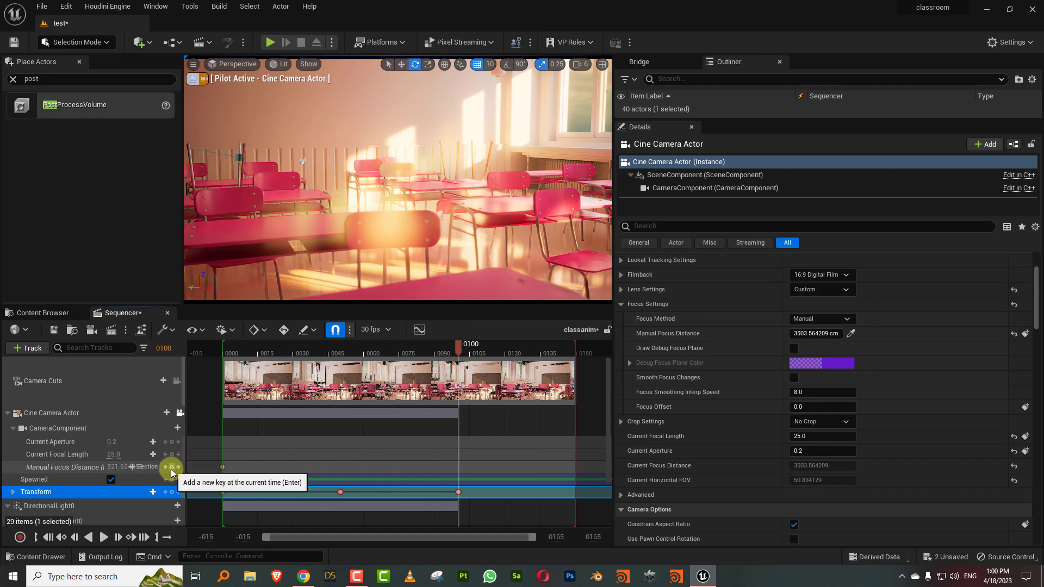
left_click(172, 467)
Reframe the camera lower at frame 100, scrub through the camera move and save.
mouse_move(458, 348)
left_mouse_down()
mouse_move(217, 366)
mouse_move(461, 359)
left_mouse_up()
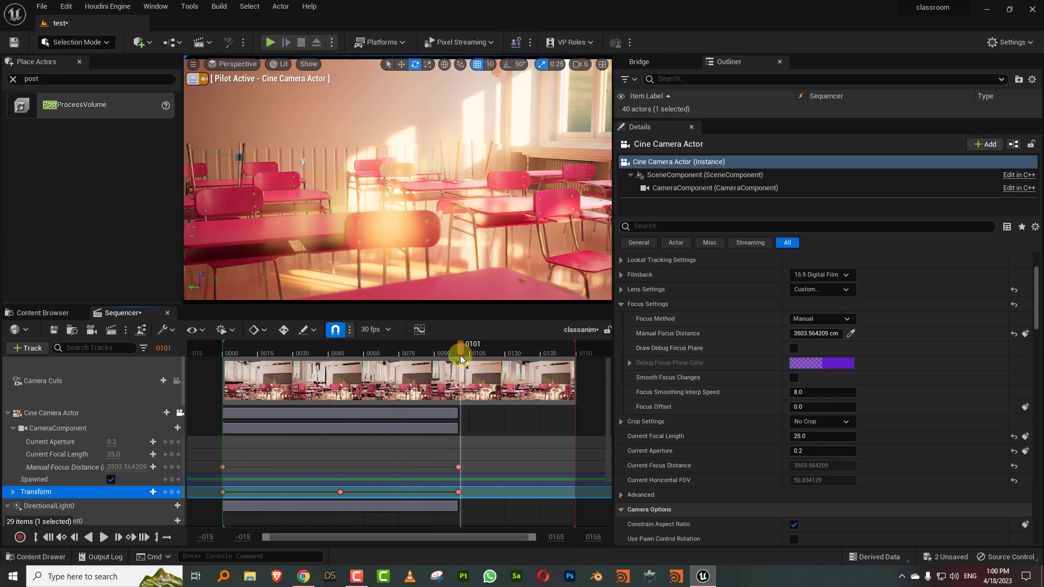
left_click(458, 354)
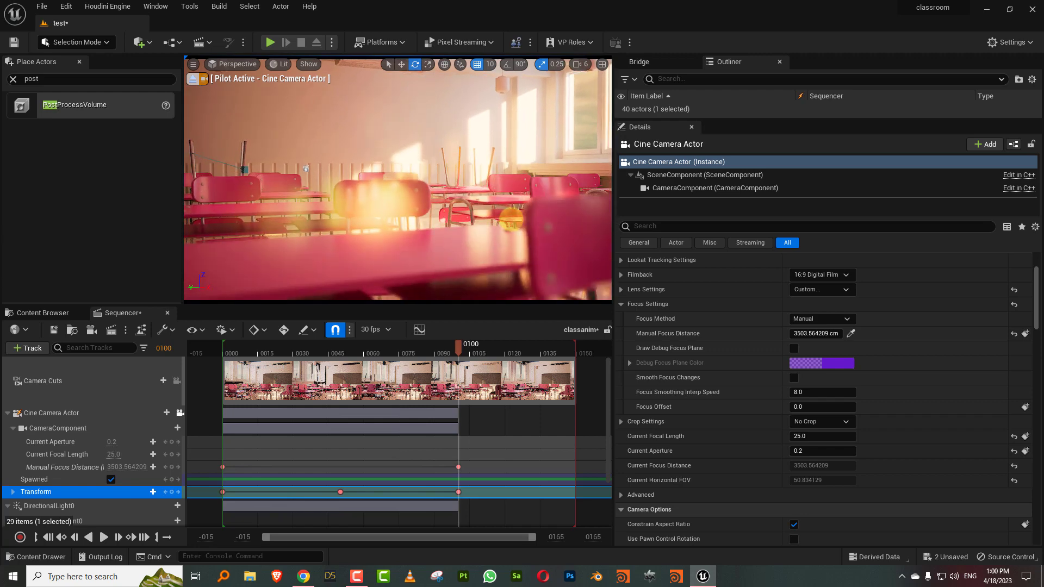
left_click_drag(225, 343, 402, 348)
key("ctrl+s")
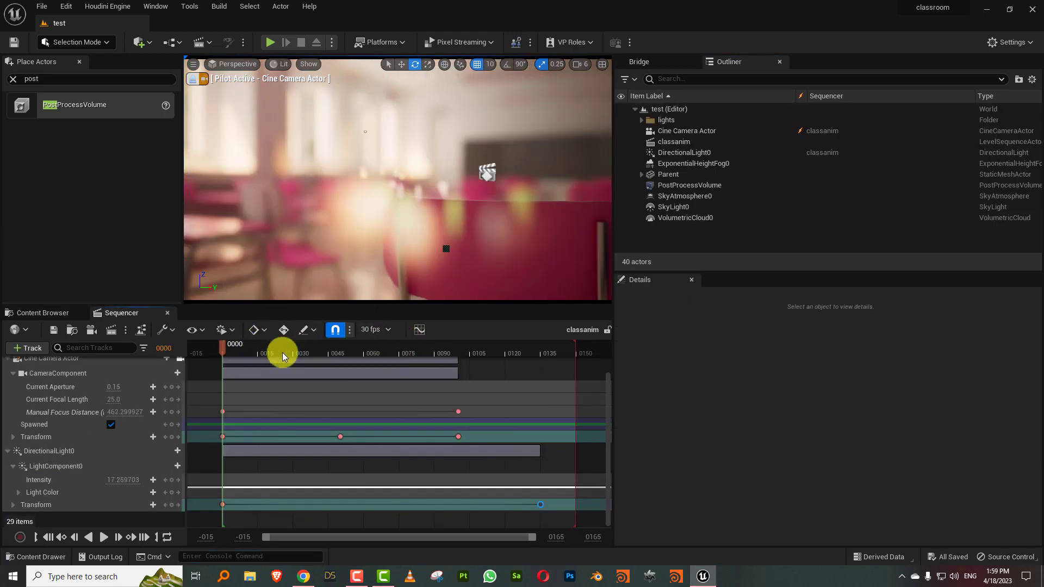
Open the Movie Render Queue and replace the existing animation job with a job for the classanim sequence.
left_click_drag(279, 354, 223, 355)
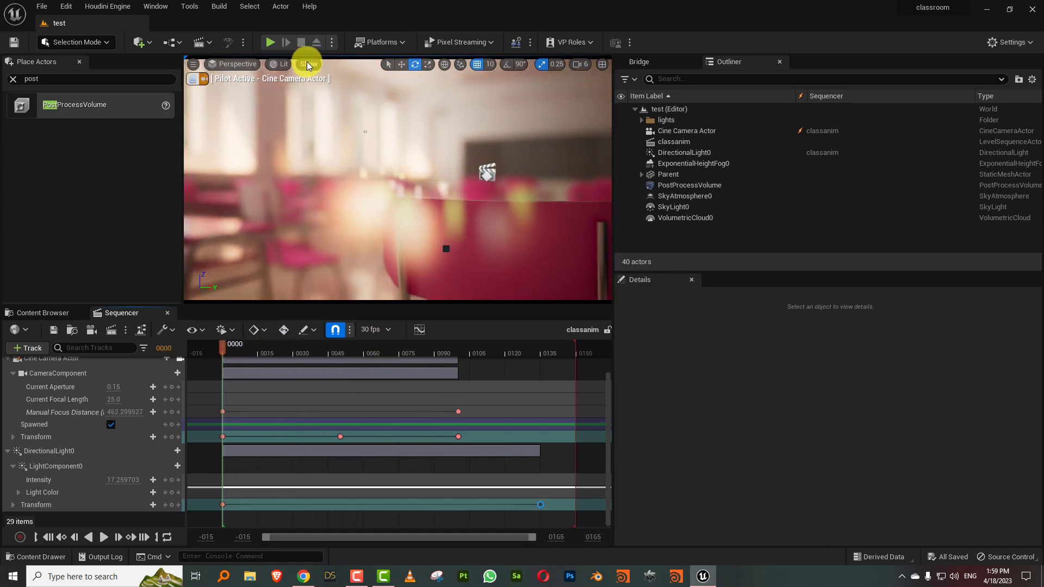
left_click(152, 7)
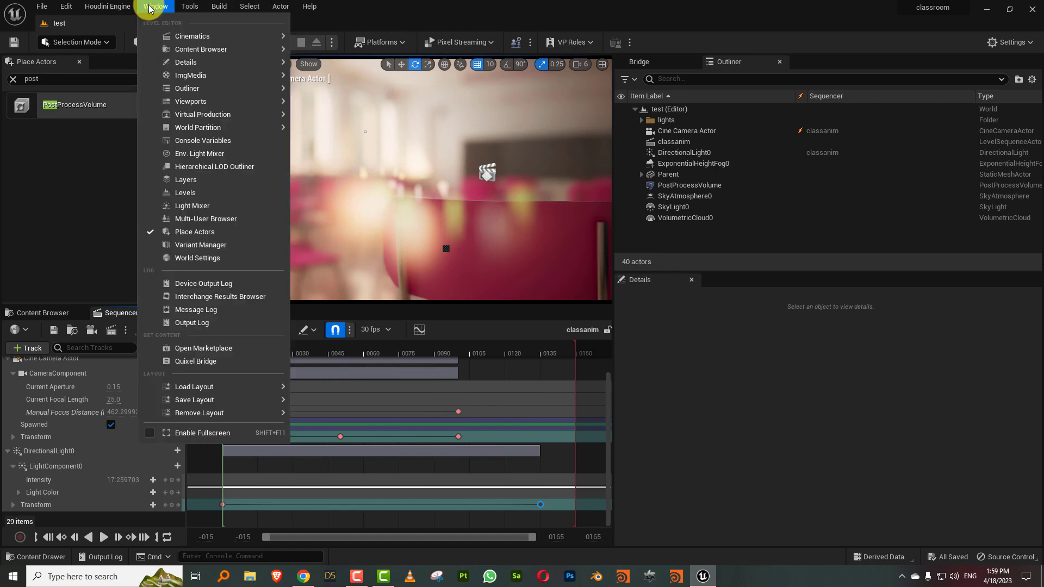
mouse_move(170, 34)
left_click(357, 48)
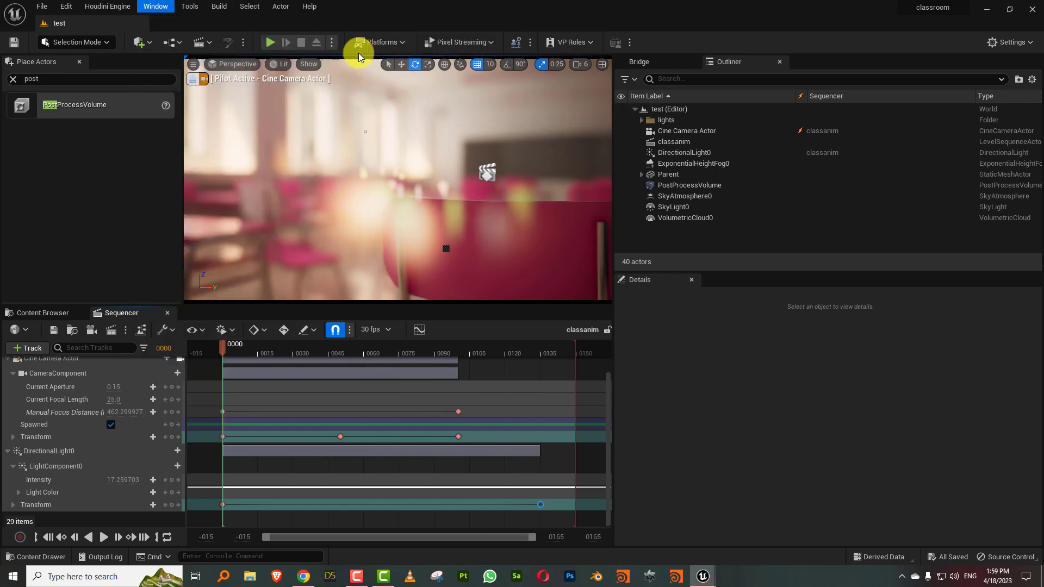
left_click_drag(625, 205, 461, 157)
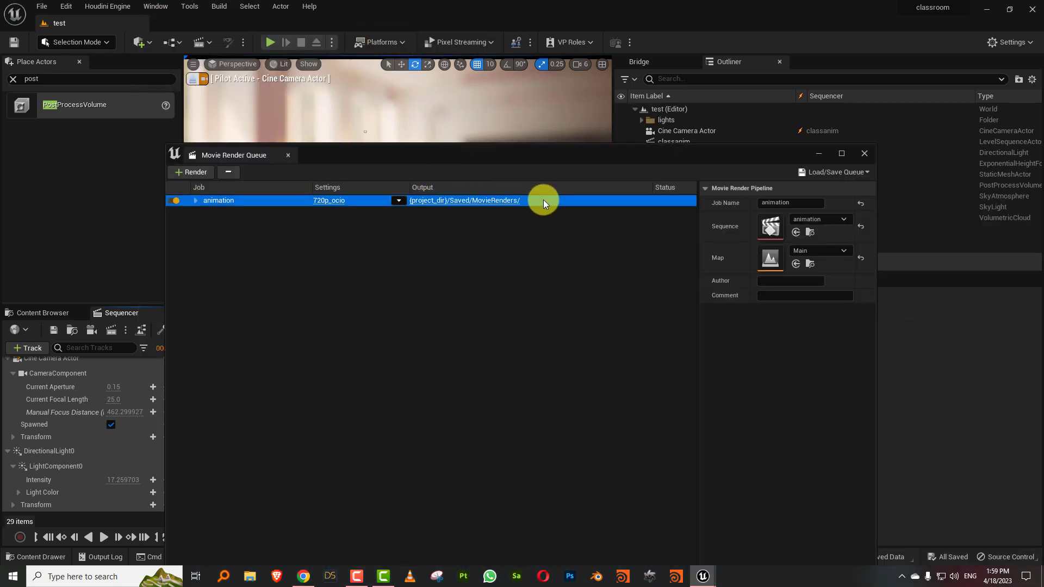
key("Delete")
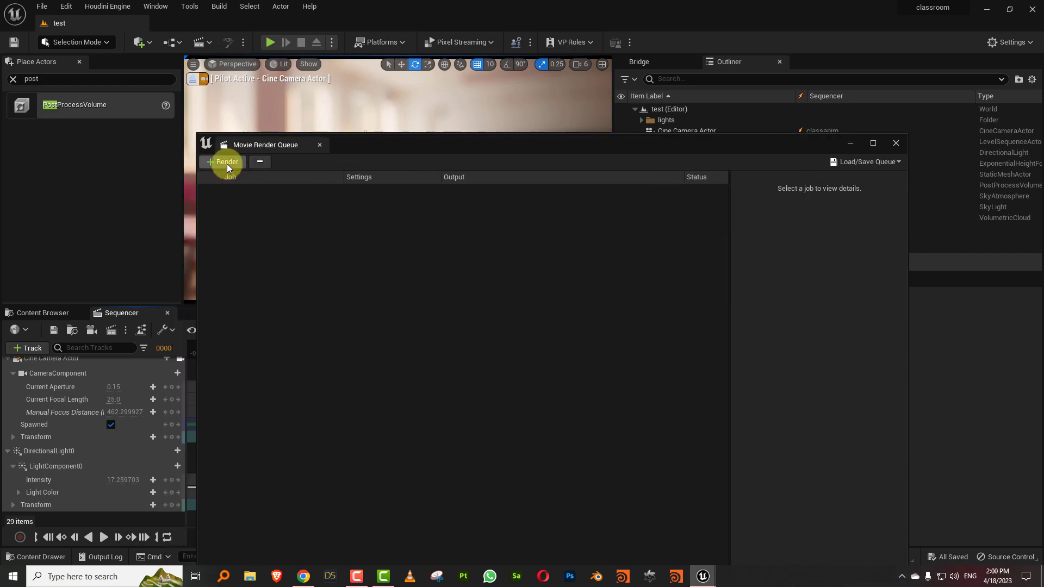
left_click(227, 163)
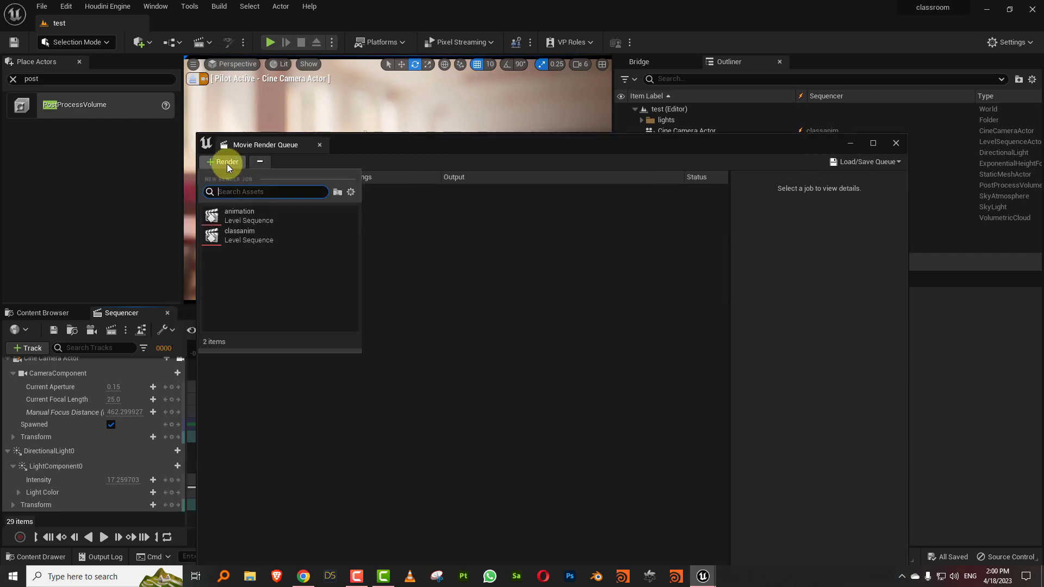
left_click(243, 234)
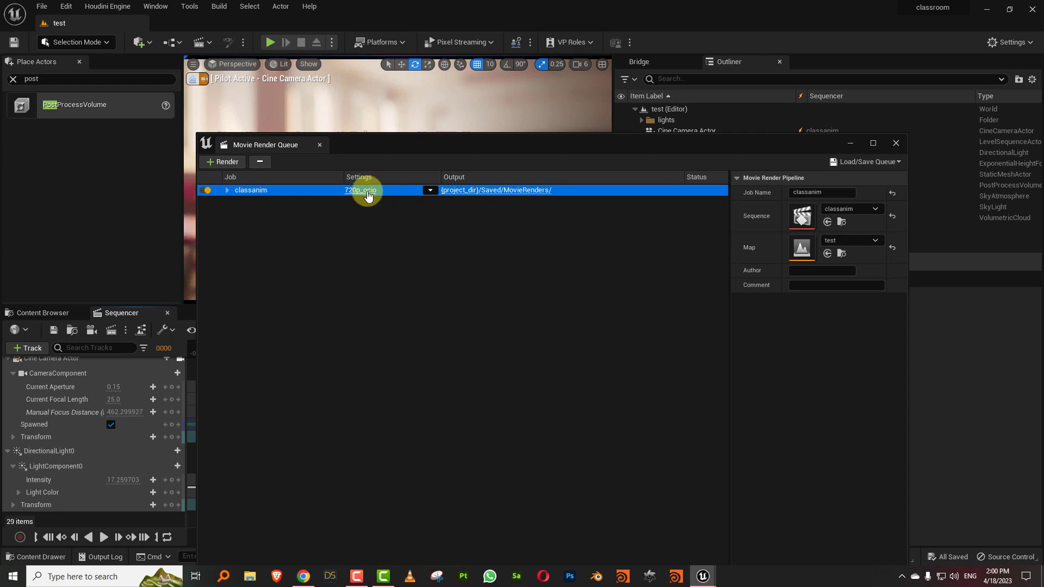
Open the classanim job's 720p_ocio settings and set the output file name format to Classanim.{frame_number}.
left_click(368, 196)
left_click_drag(475, 129, 366, 129)
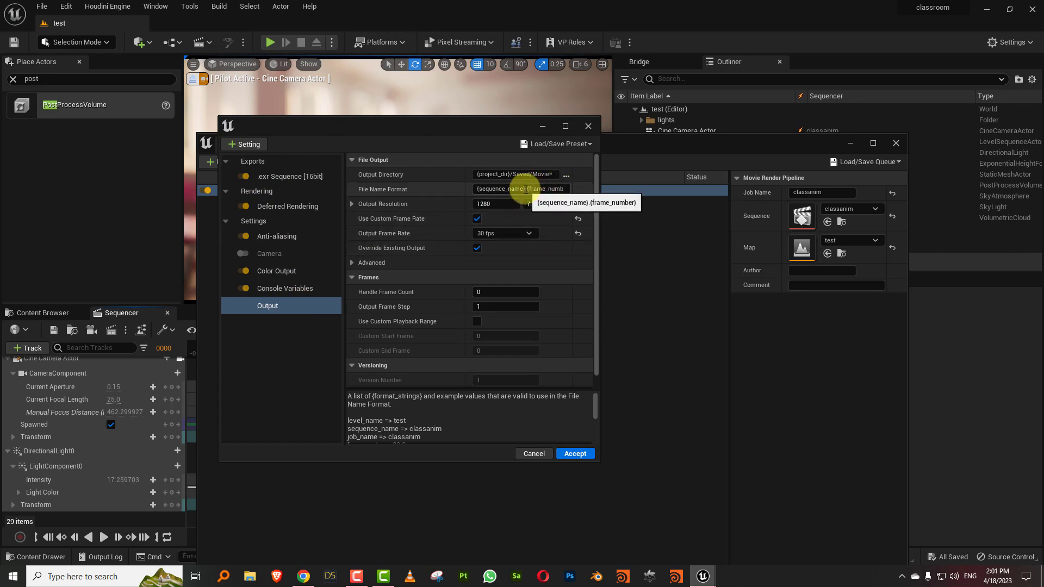
left_click_drag(524, 189, 443, 190)
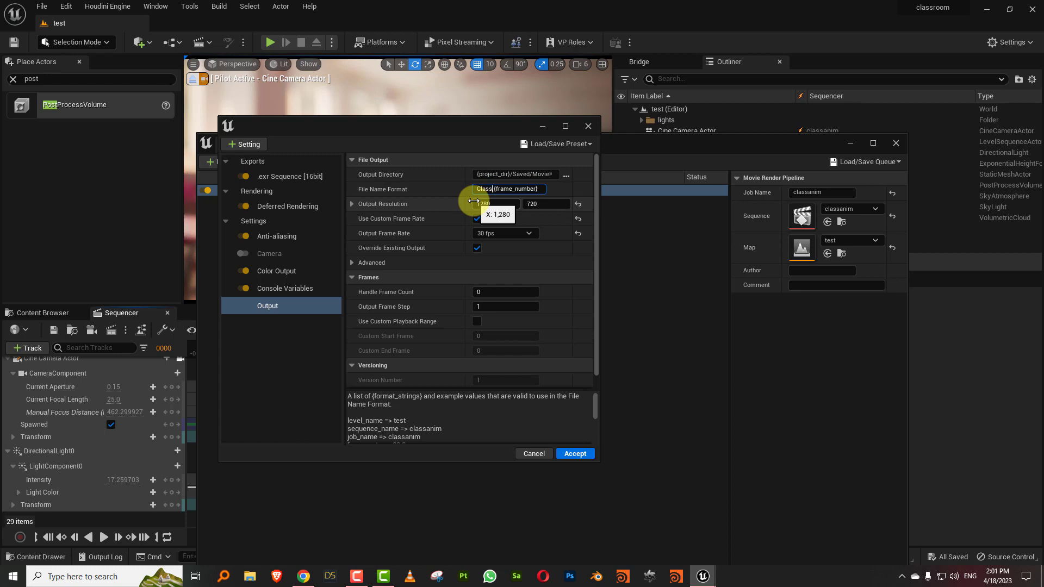
scroll(413, 245, "down", 1)
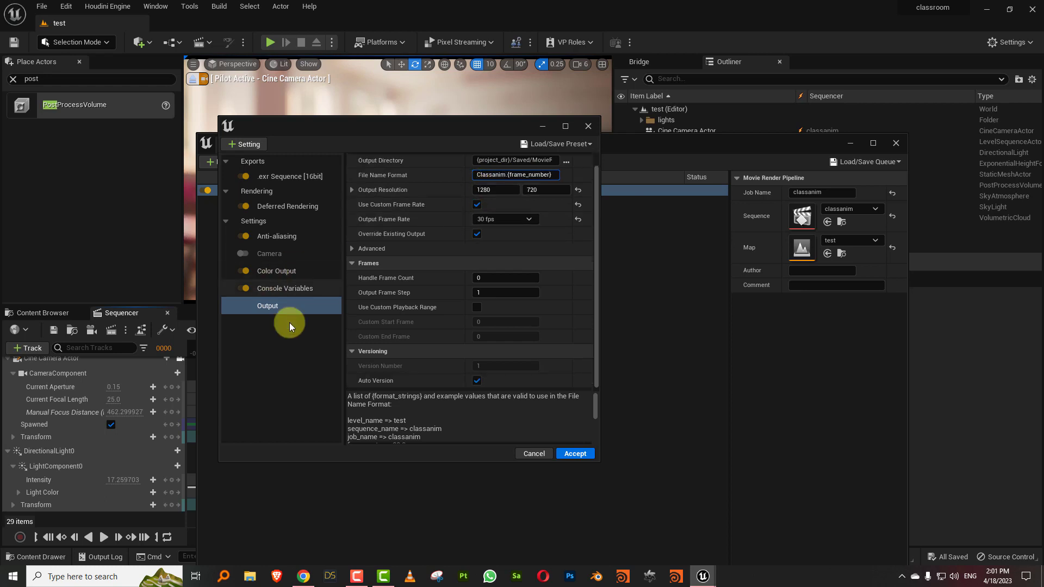
Remove the .exr Sequence [16bit] export from the job settings and add a fresh .exr Sequence [16bit] export.
left_click(243, 146)
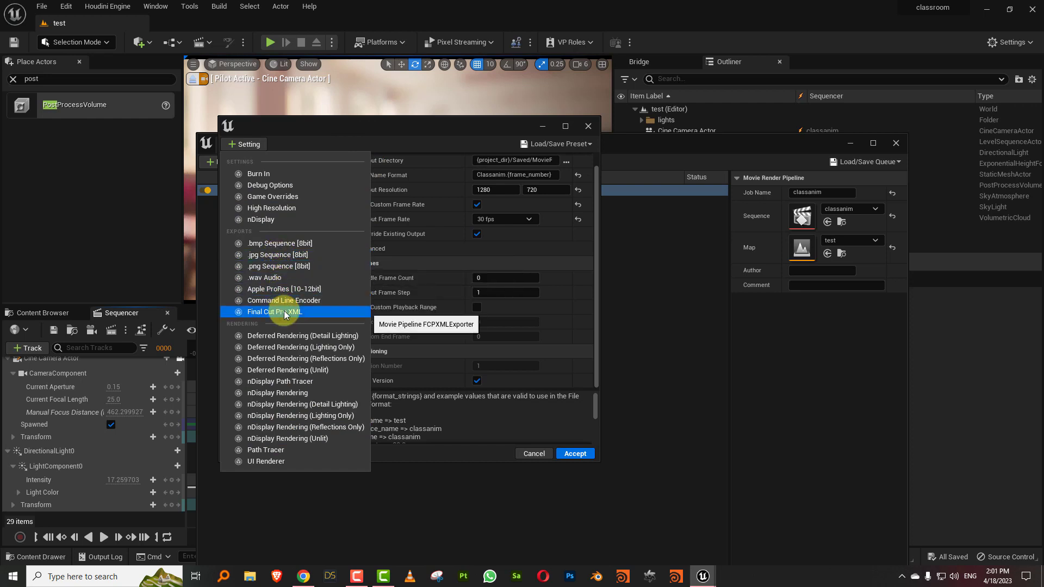
left_click(362, 145)
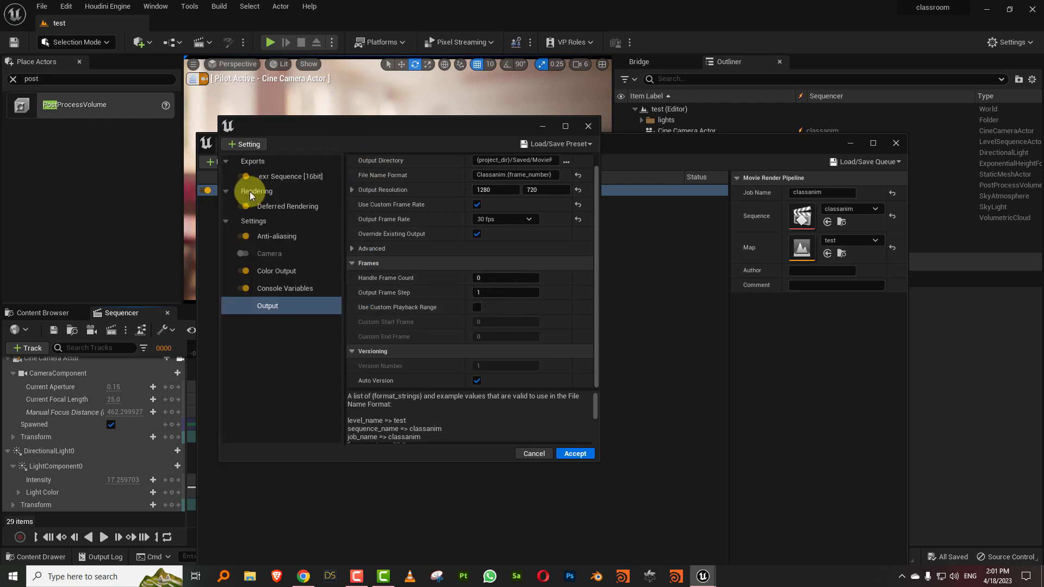
left_click(283, 178)
key("Delete")
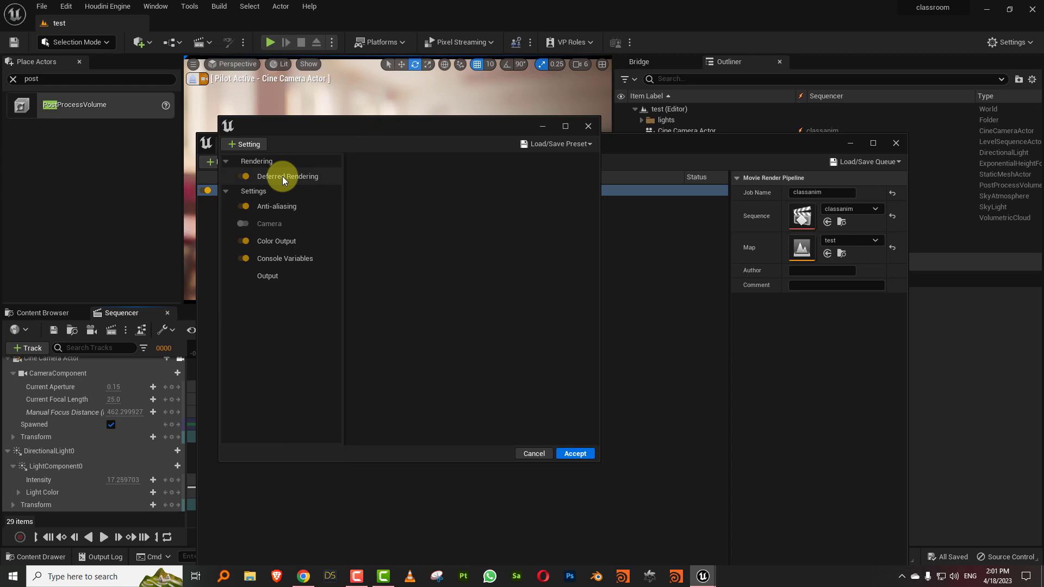
left_click(247, 145)
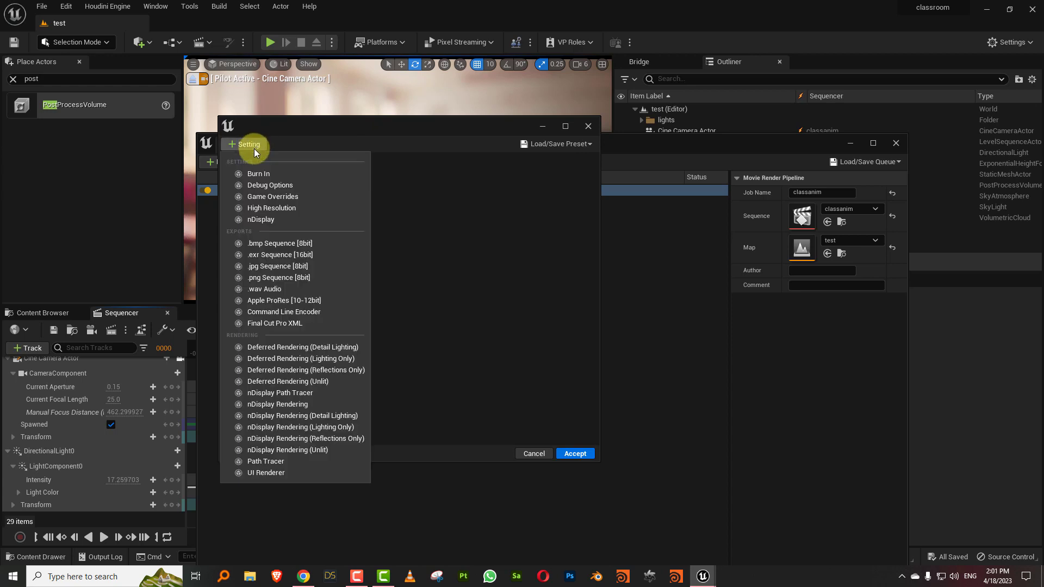
left_click(280, 256)
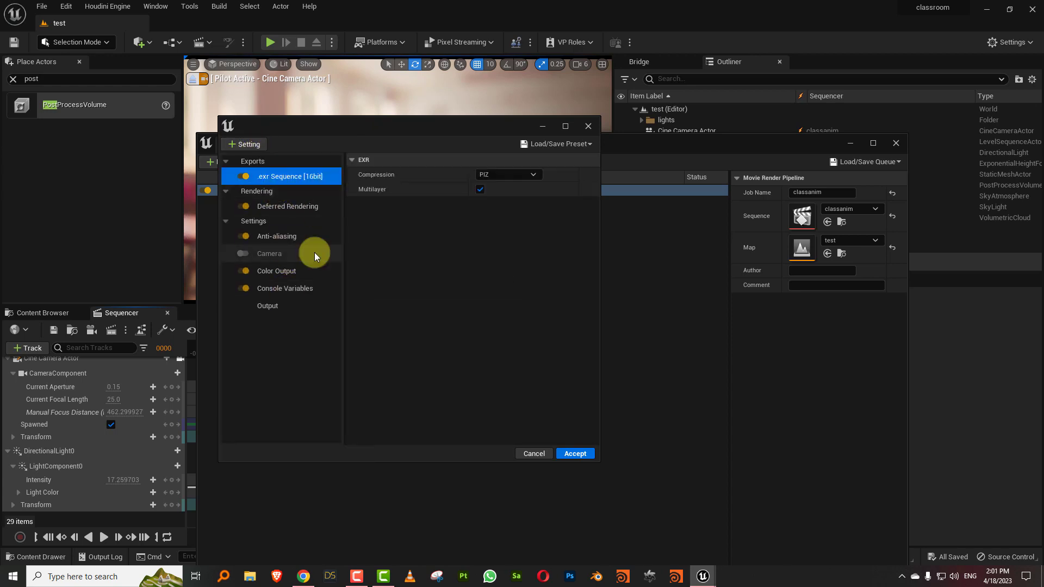
Set the anti-aliasing spatial sample count to 2 and temporal sample count to 16, with the anti-aliasing method None.
left_click(287, 236)
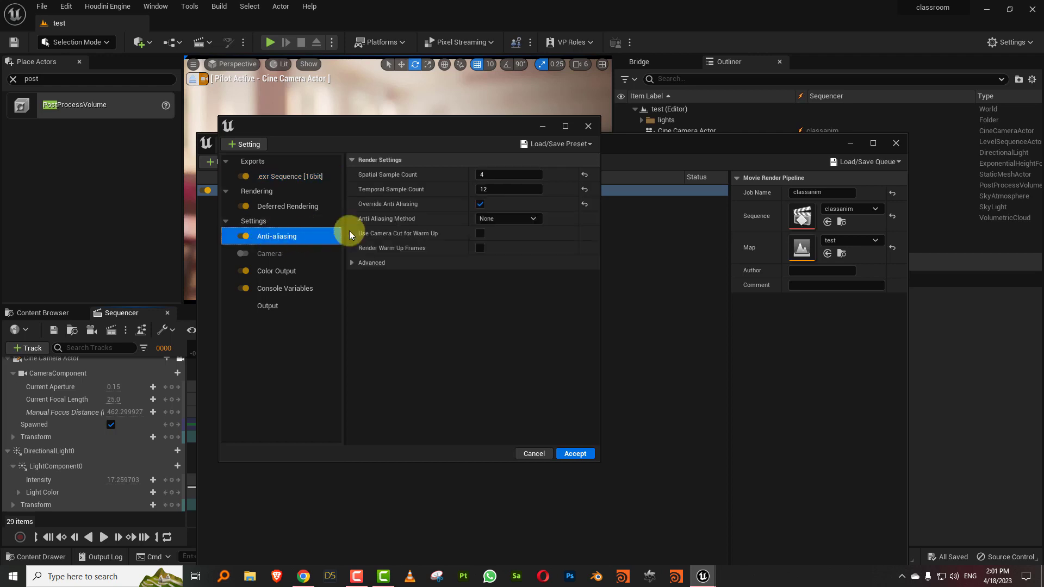
left_click(488, 191)
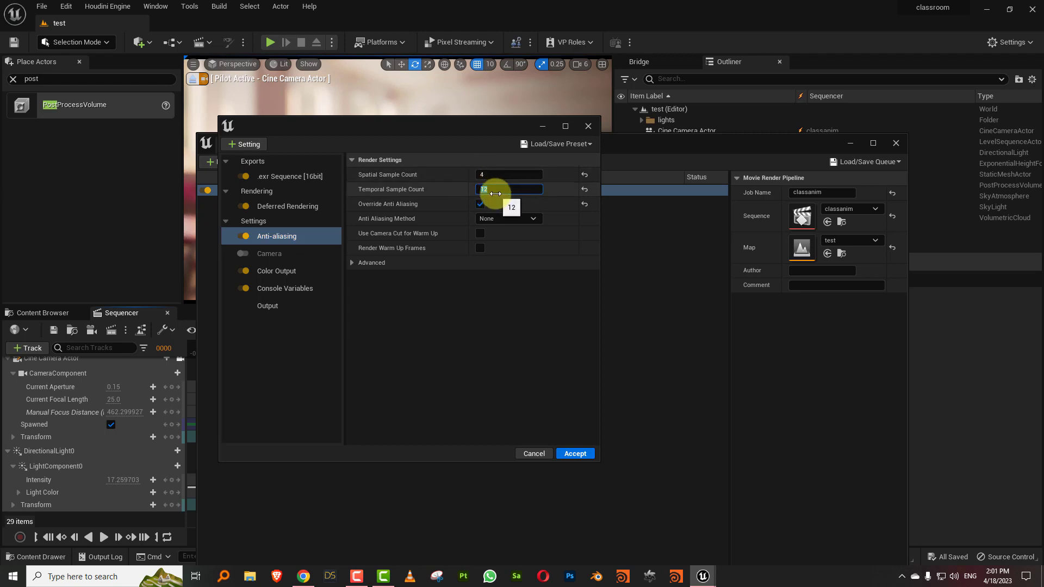
left_click(492, 175)
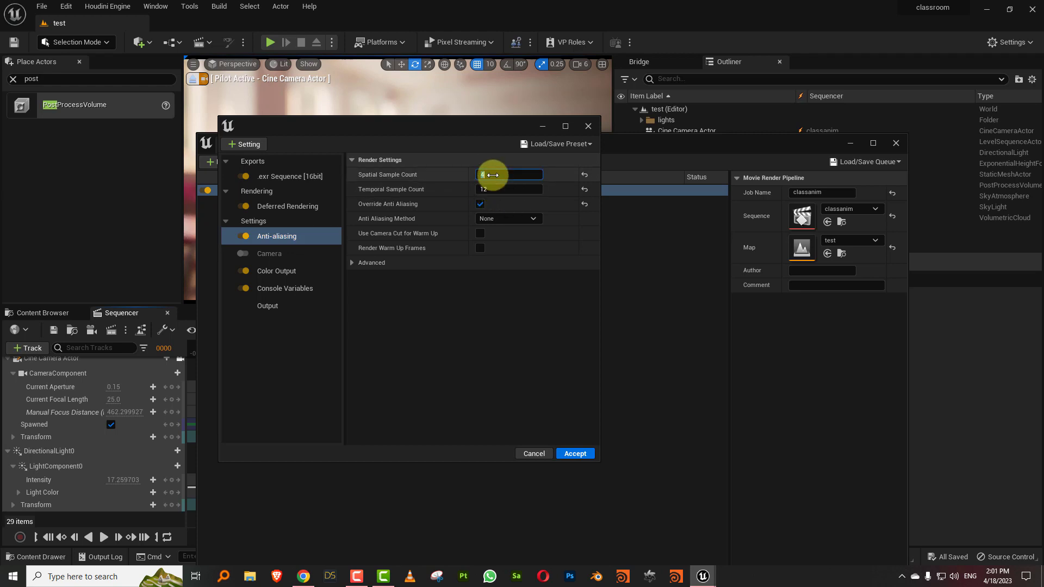
key("Return")
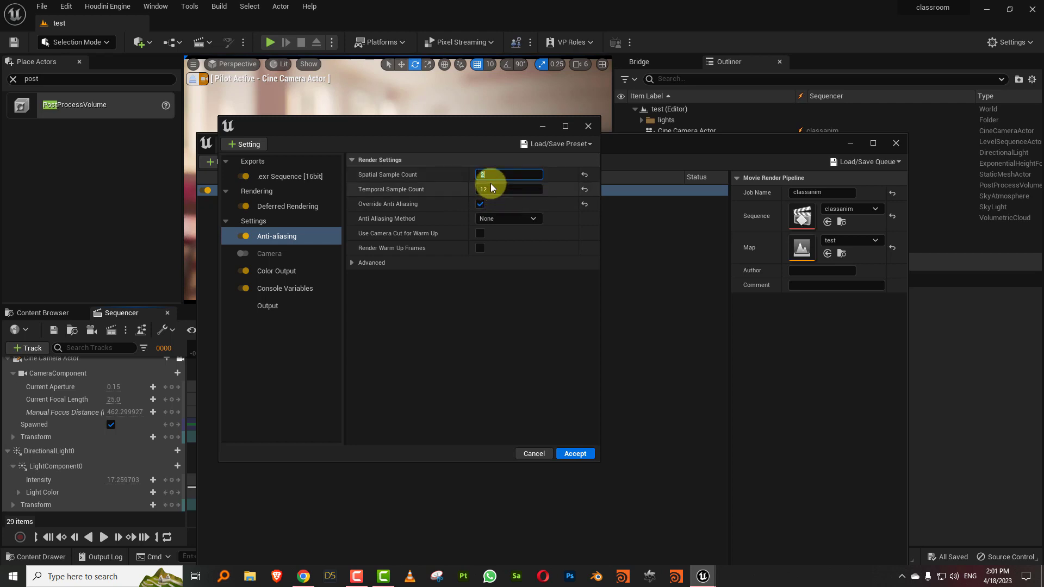
key("Return")
left_click(487, 189)
type("16")
left_click(489, 176)
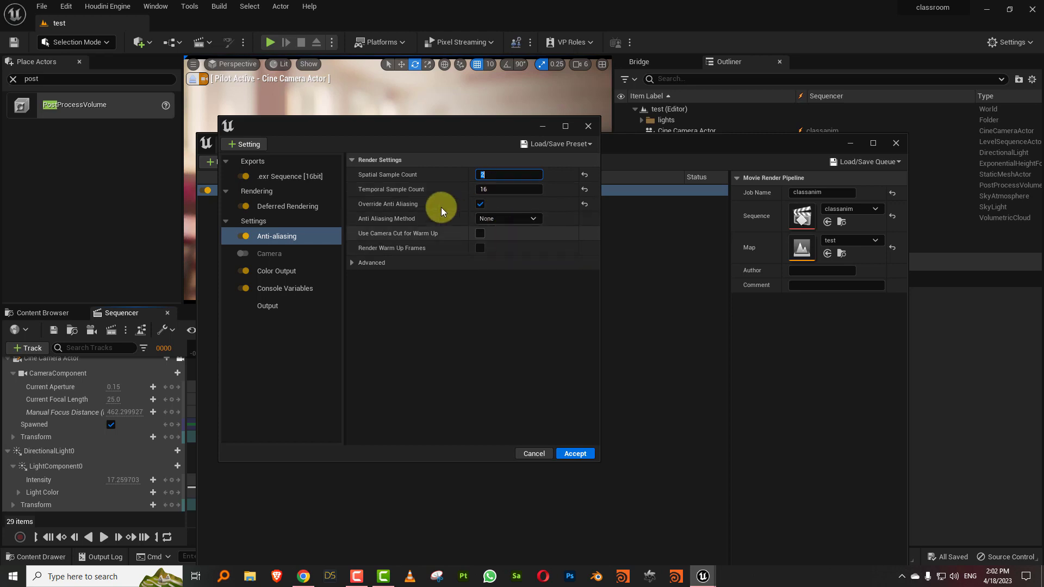
left_click(492, 218)
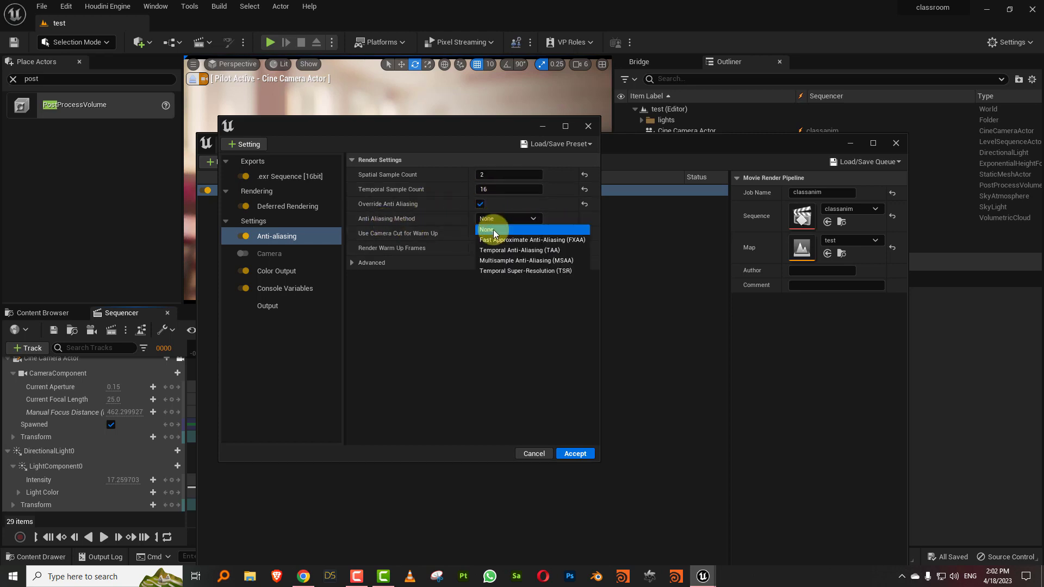
left_click(494, 229)
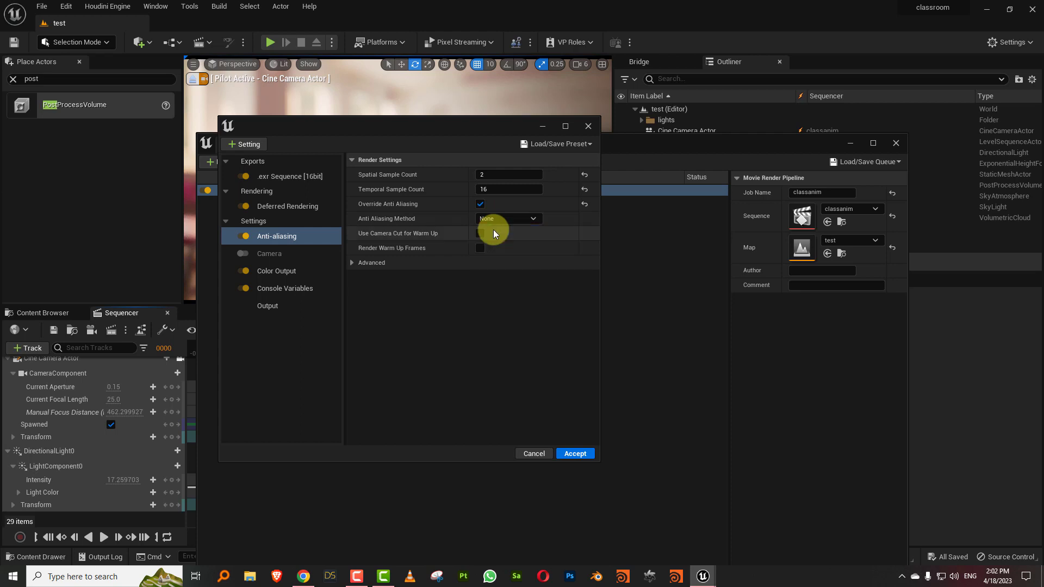
Review the Movie Render Queue documentation in Chrome and set the advanced anti-aliasing render and engine warm up counts to 20.
left_click(352, 262)
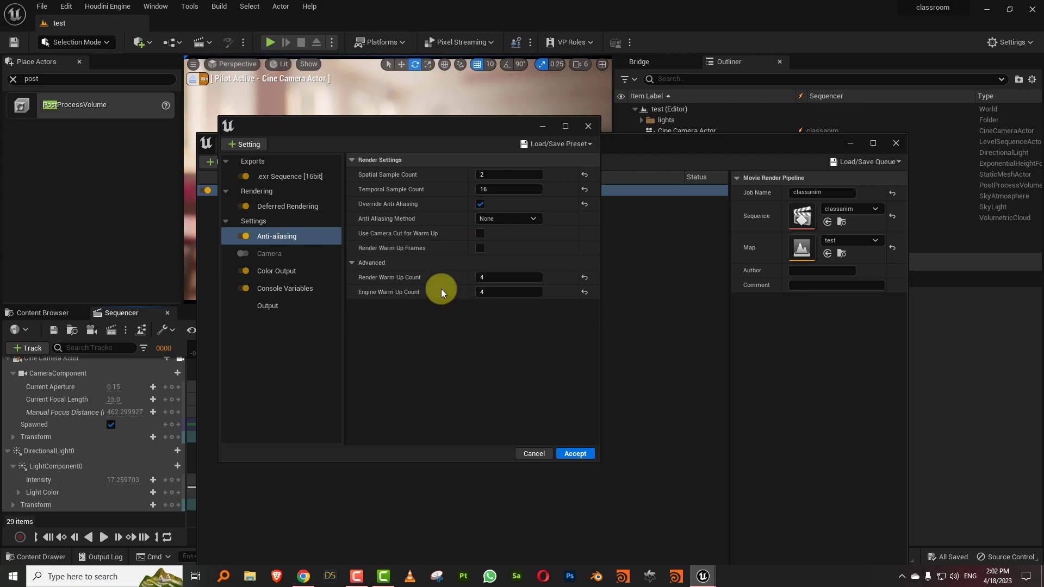
left_click(304, 576)
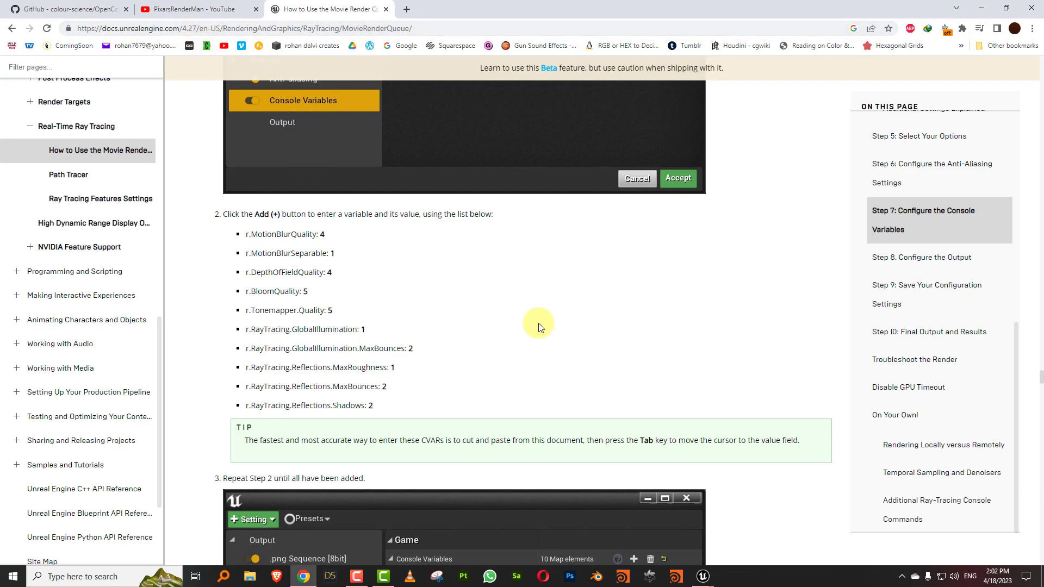
scroll(538, 326, "down", 4)
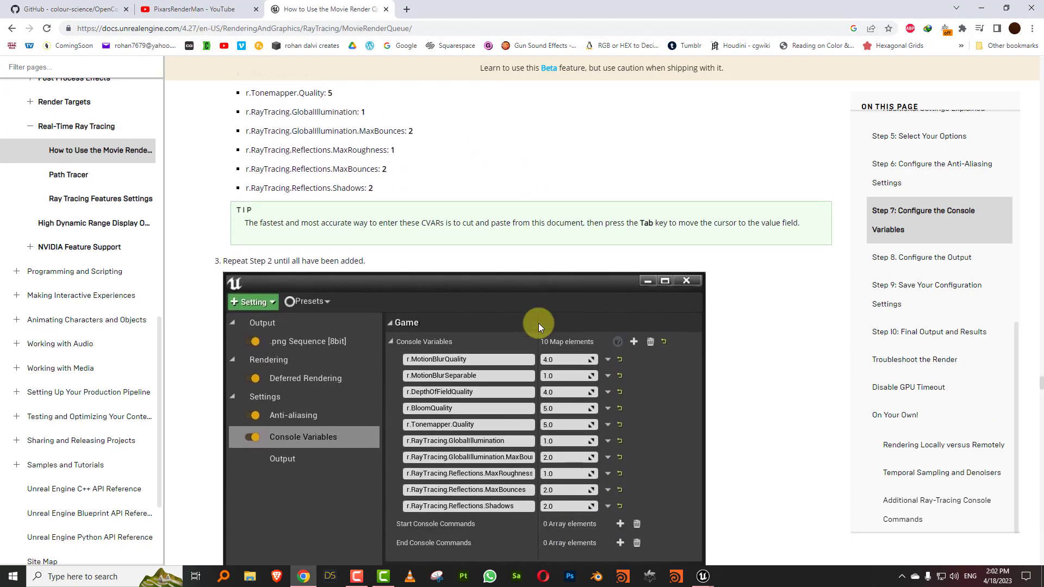
scroll(538, 321, "down", 6)
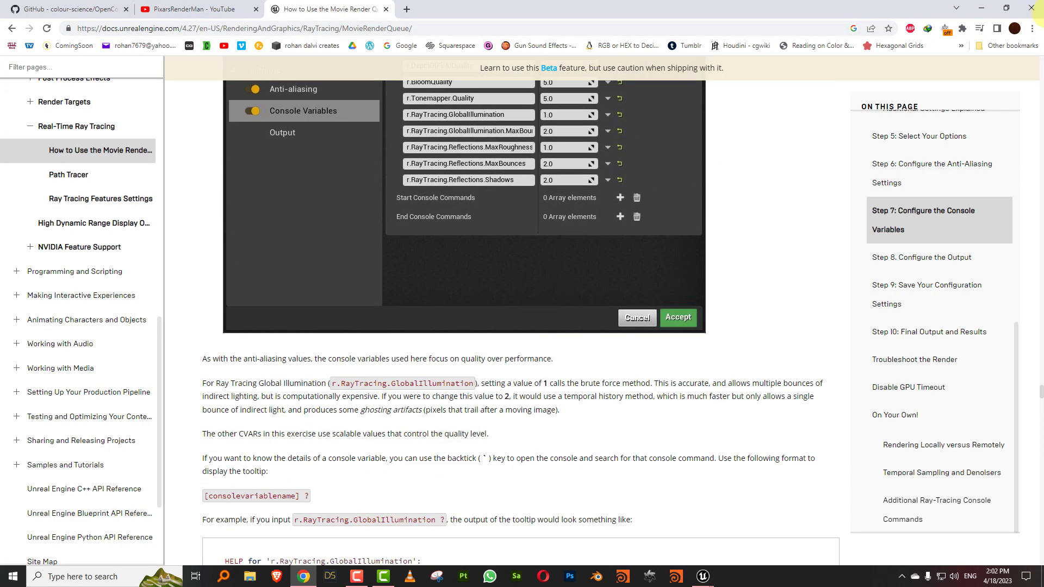
left_click(981, 8)
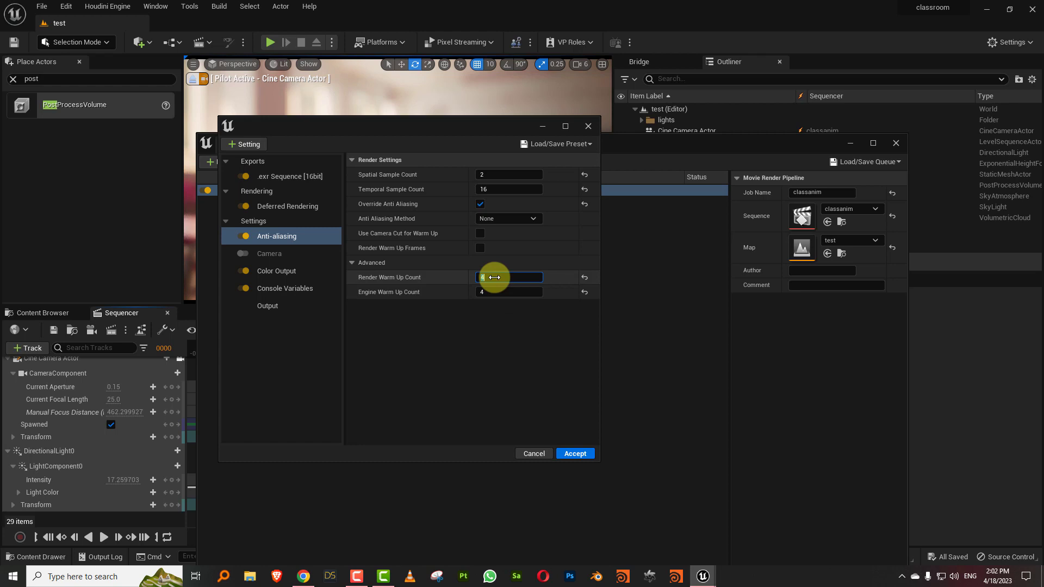
type("20")
key("Tab")
type("20")
key("Return")
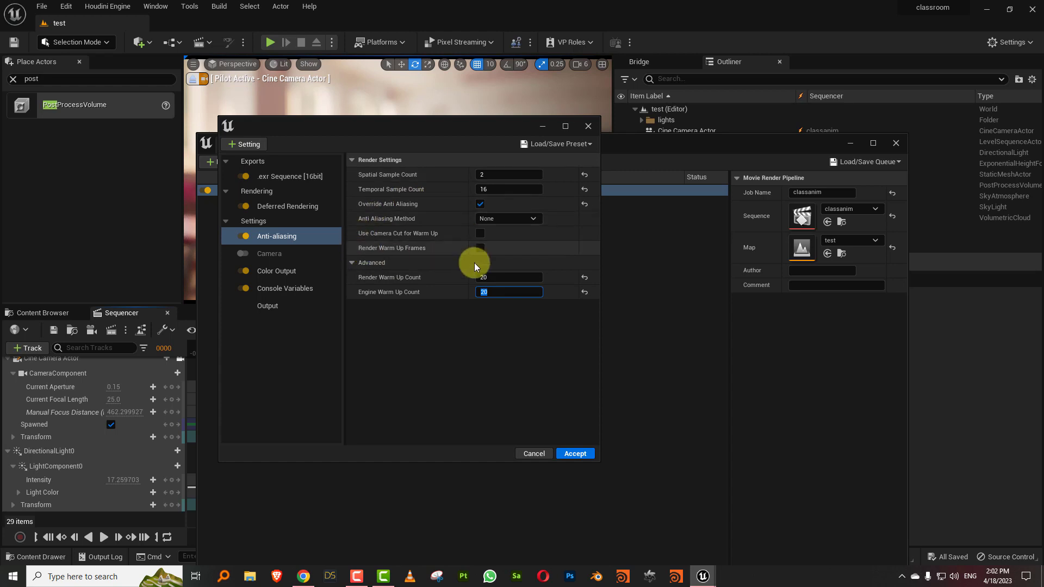
Replace the existing Color Output setting with a fresh one and enable its OCIO configuration.
left_click(276, 271)
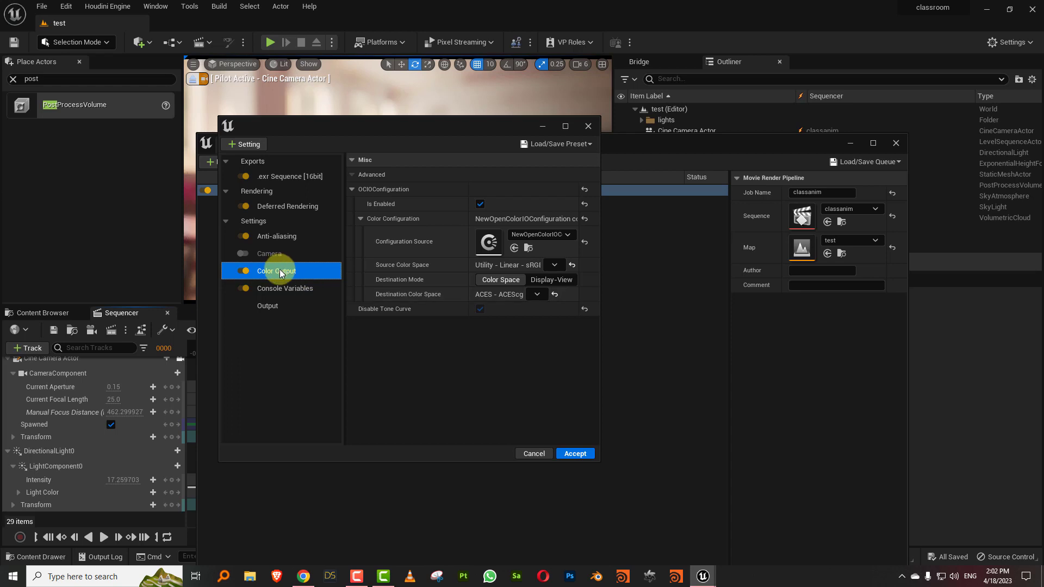
key("Delete")
left_click(246, 144)
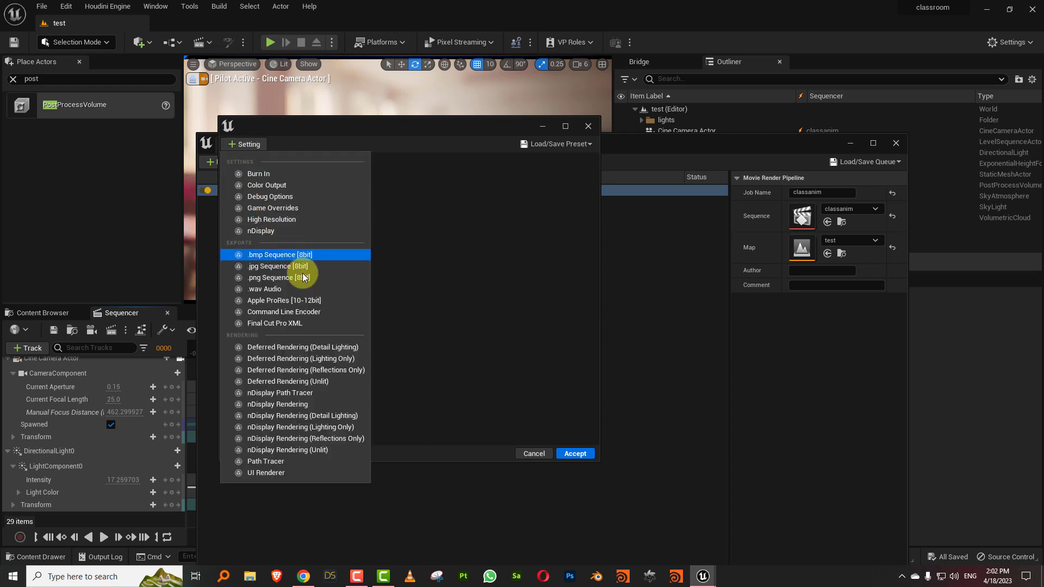
left_click(296, 185)
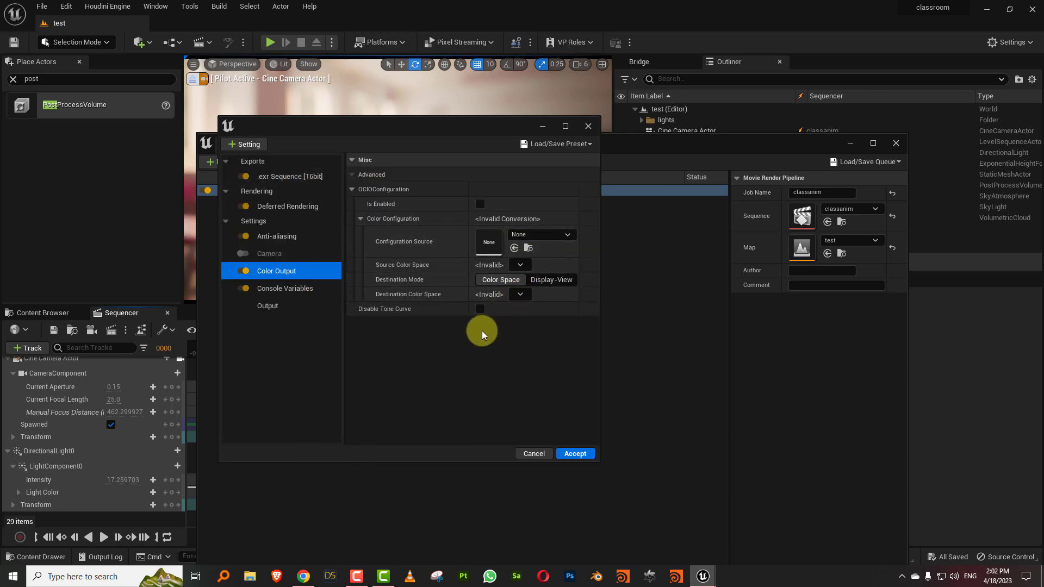
left_click(479, 204)
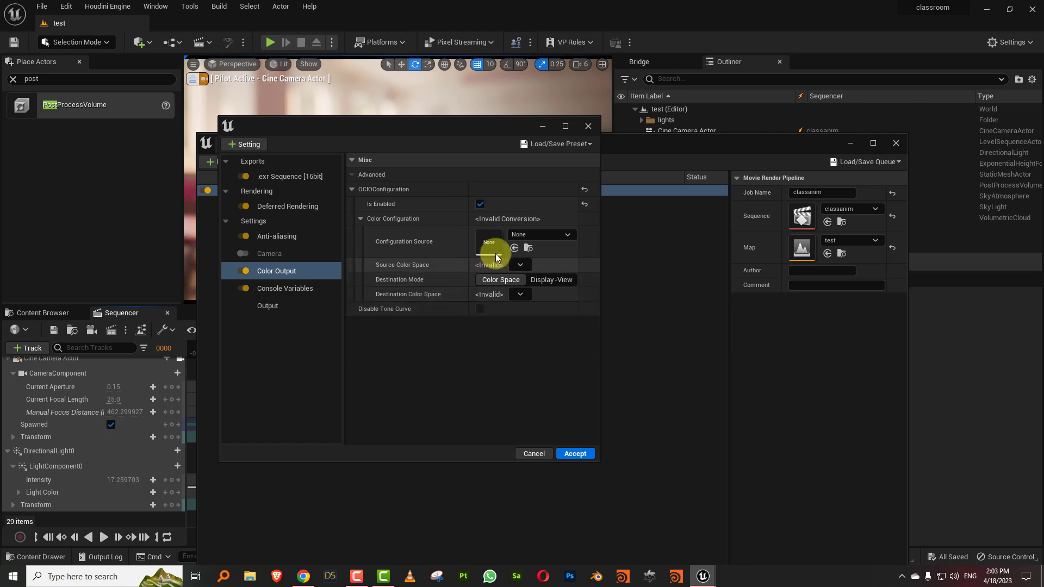
Use NewOpenColorIOConfiguration2 as the configuration source, converting from Utility - Linear - sRGB to ACES - ACEScg.
left_click(540, 235)
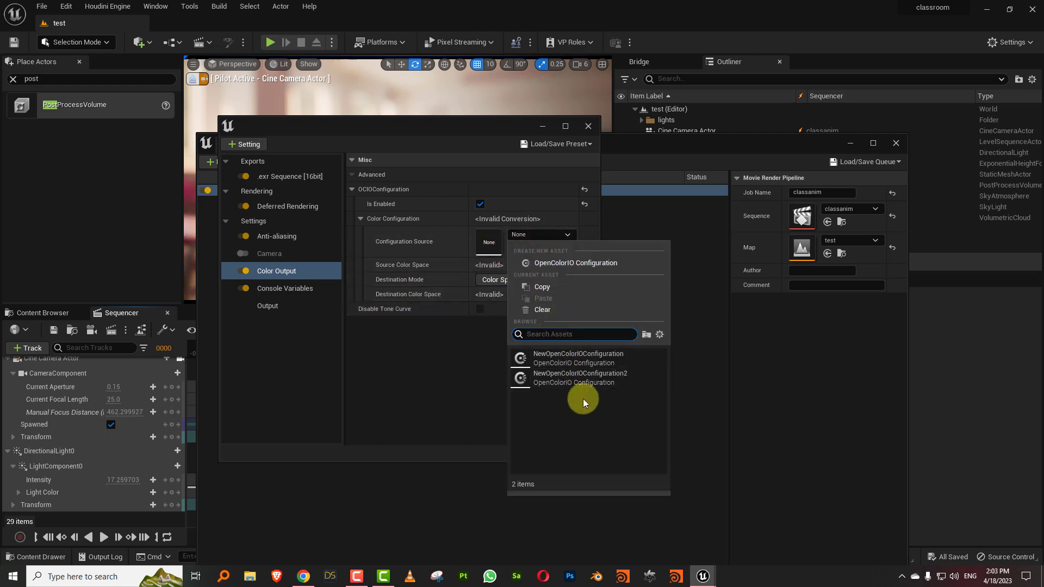
left_click(582, 377)
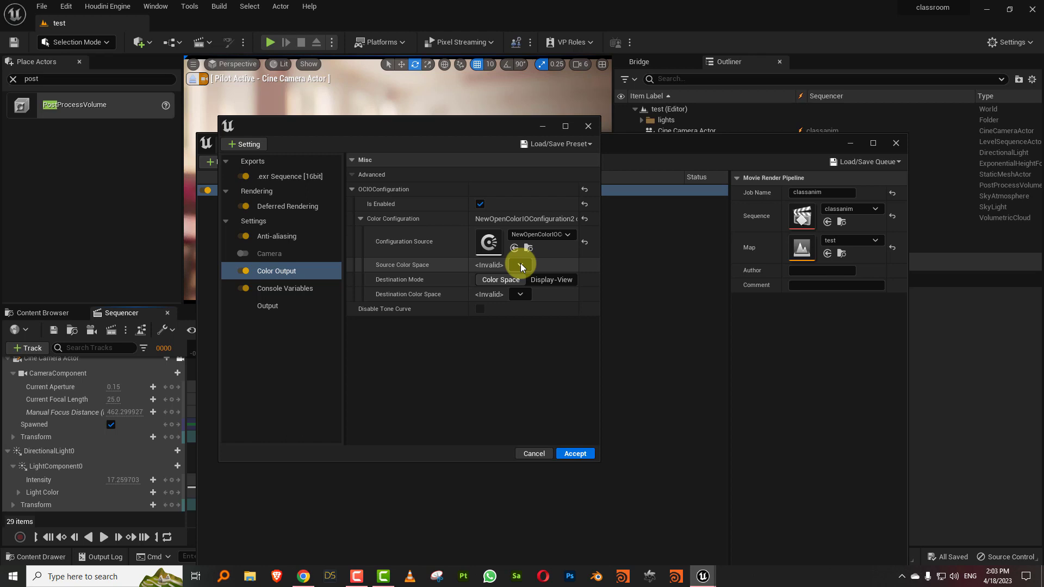
left_click(520, 266)
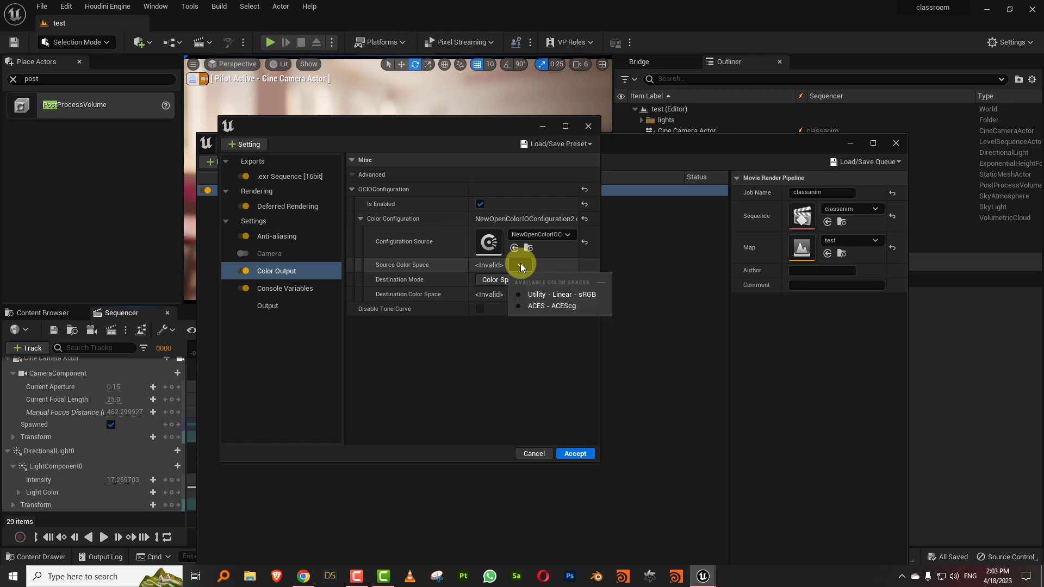
left_click(544, 291)
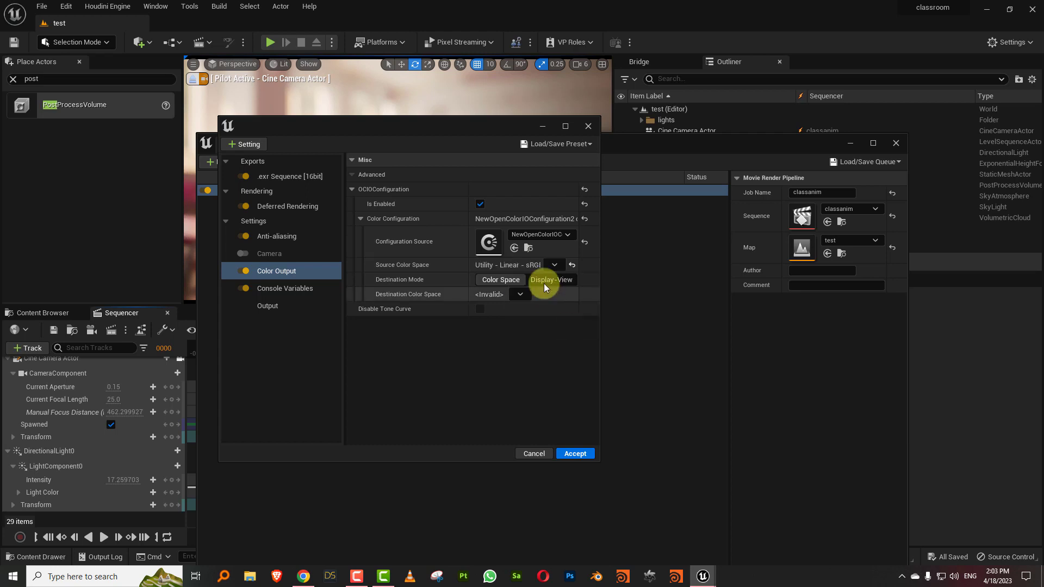
left_click(516, 294)
left_click(525, 324)
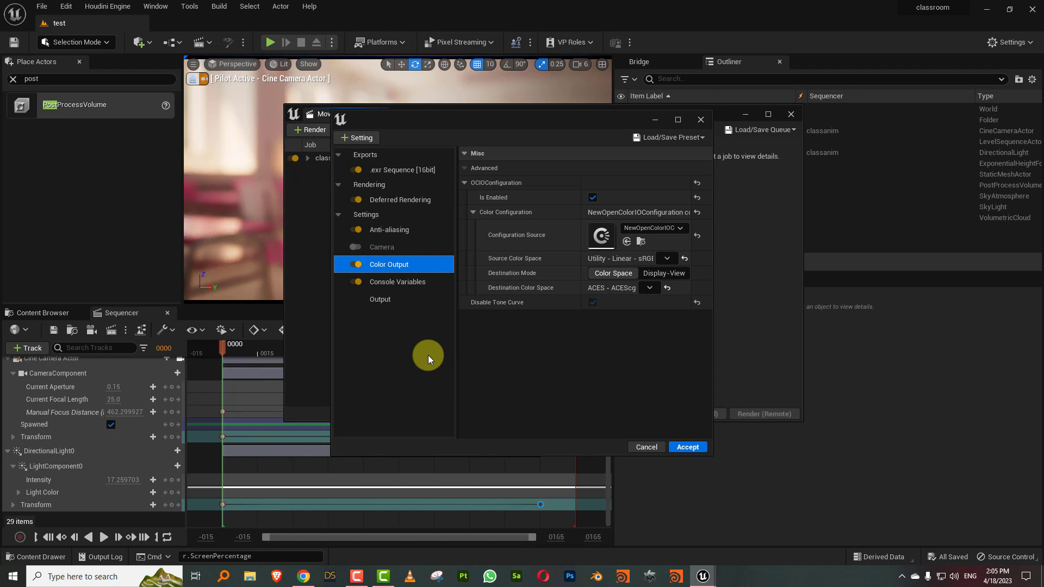
Review the documentation's console variable list in Chrome and replace the job's Console Variables setting with a fresh empty one.
left_click(303, 576)
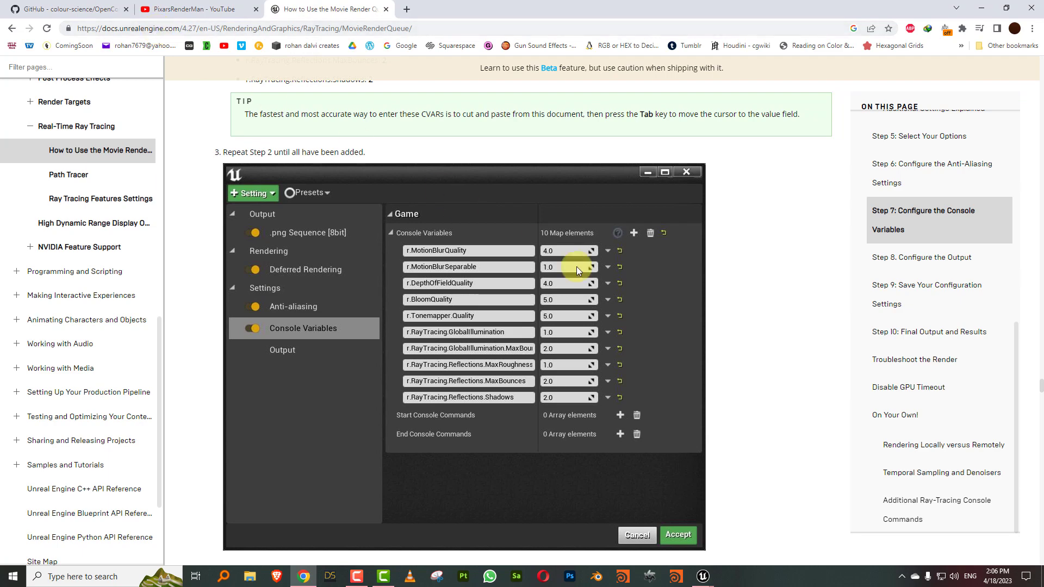
scroll(428, 275, "down", 1)
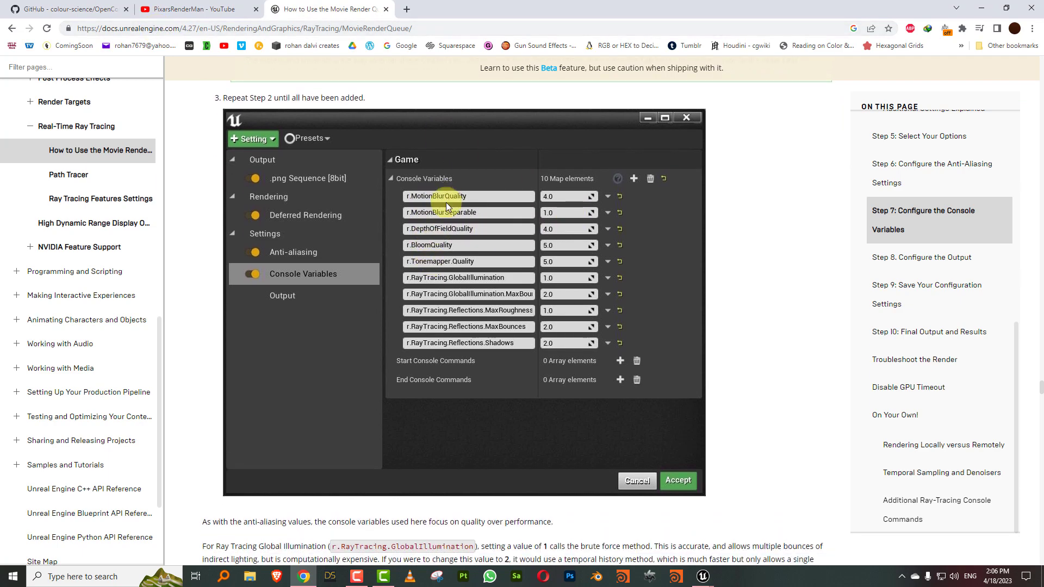
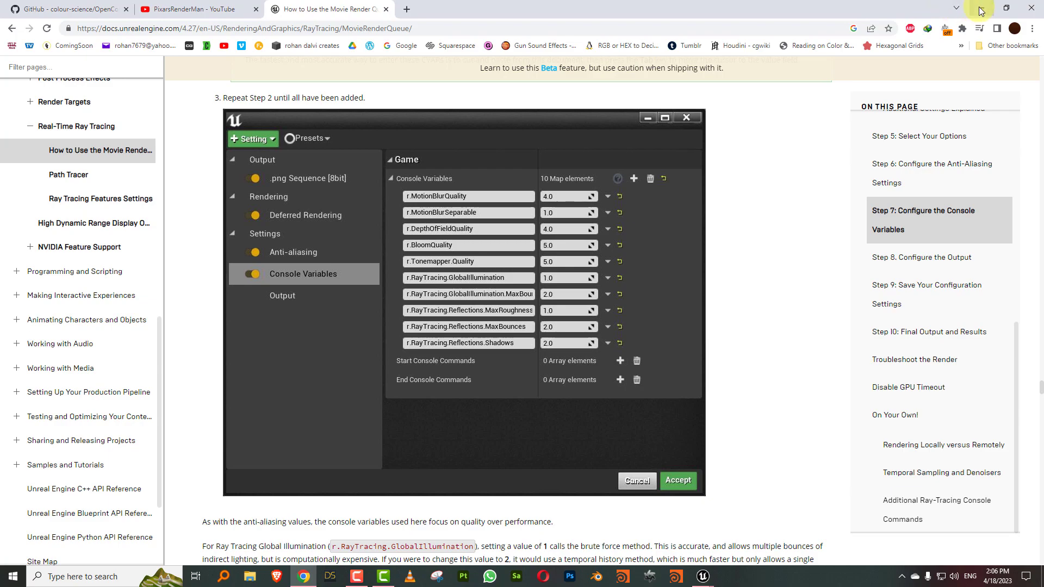
key("alt+Tab")
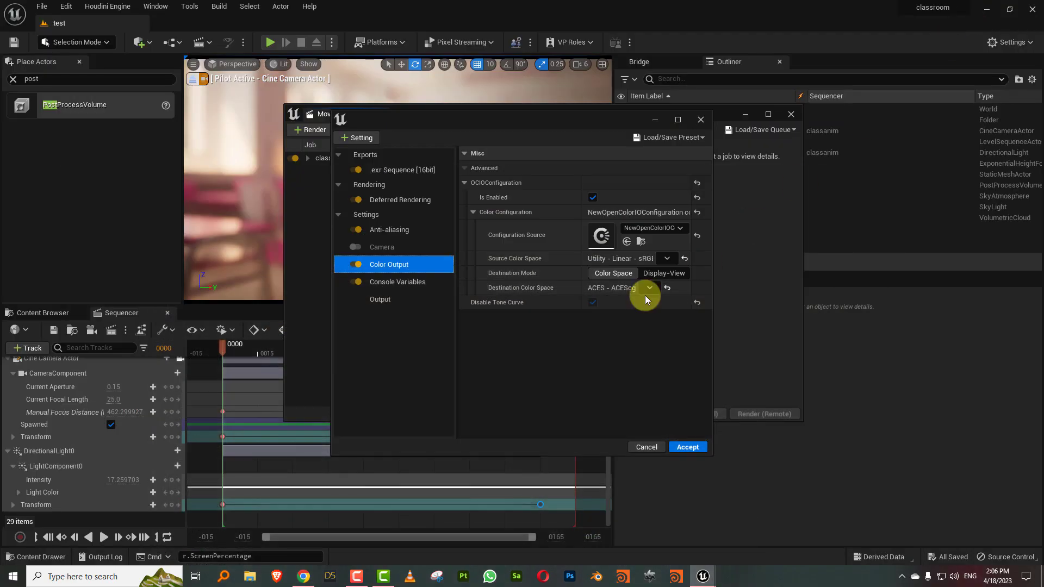
left_click(409, 284)
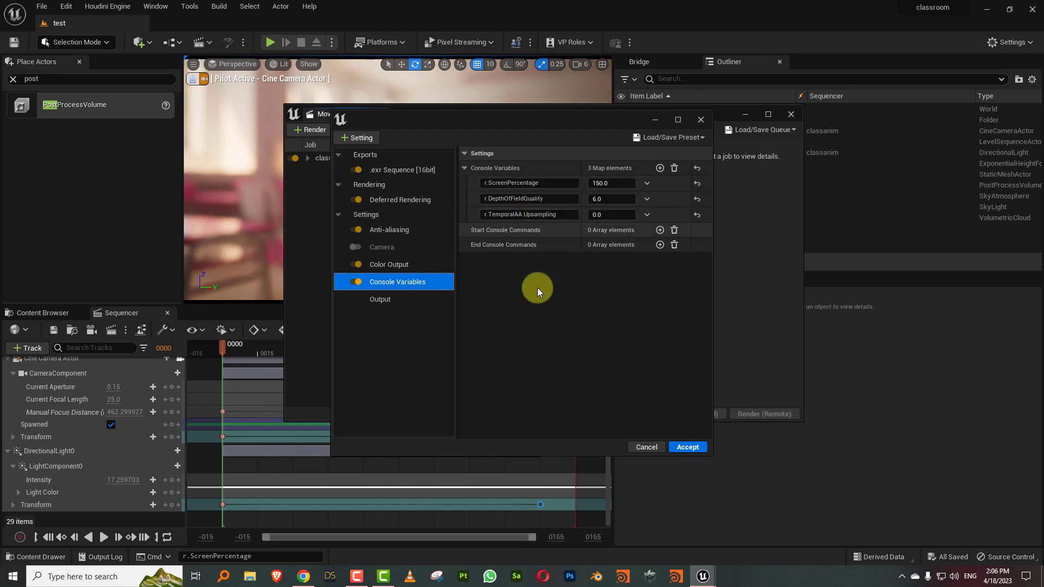
left_click(403, 266)
left_click(402, 282)
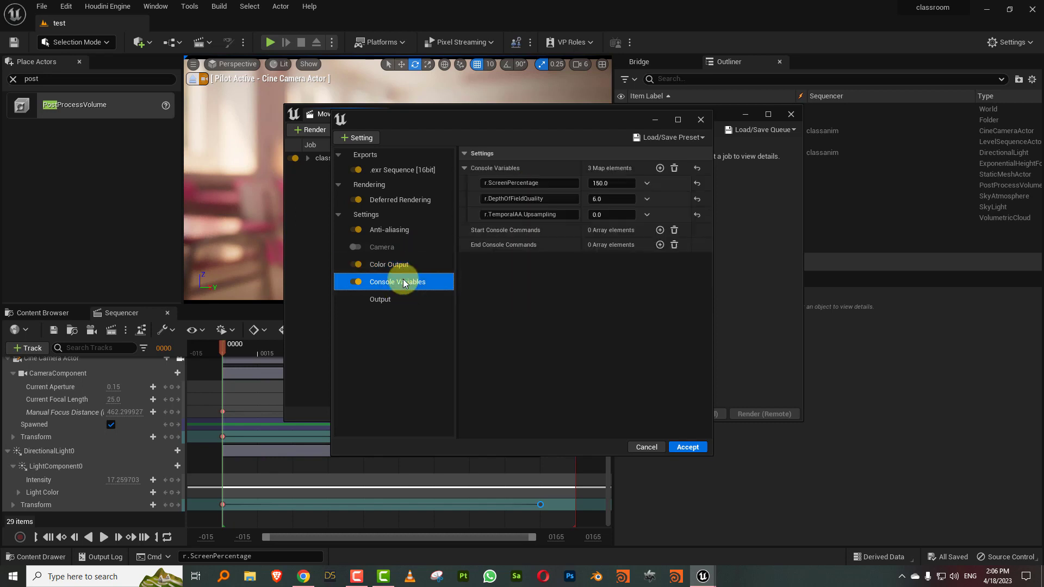
key("Delete")
left_click(362, 138)
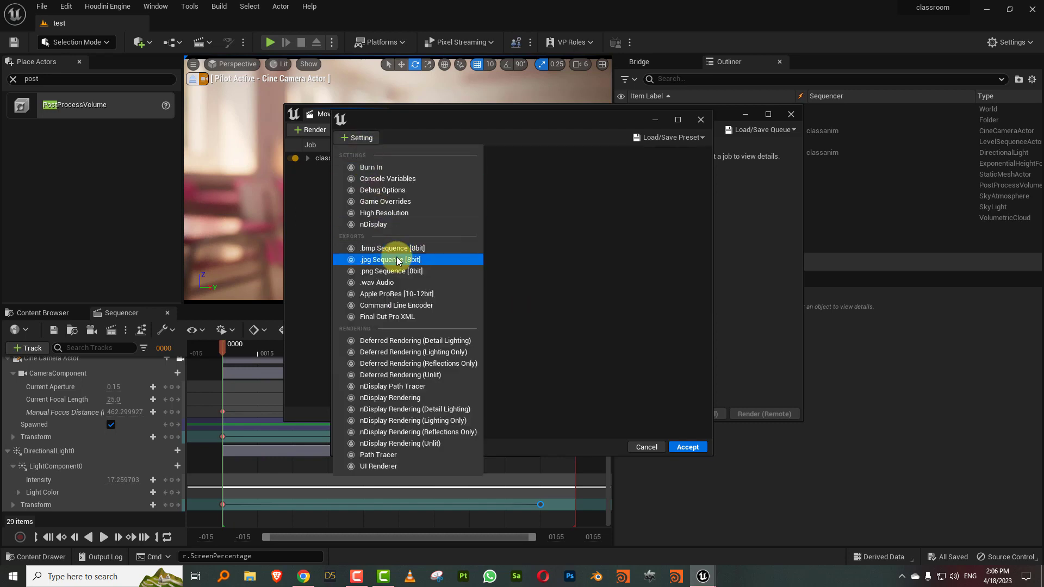
left_click(400, 179)
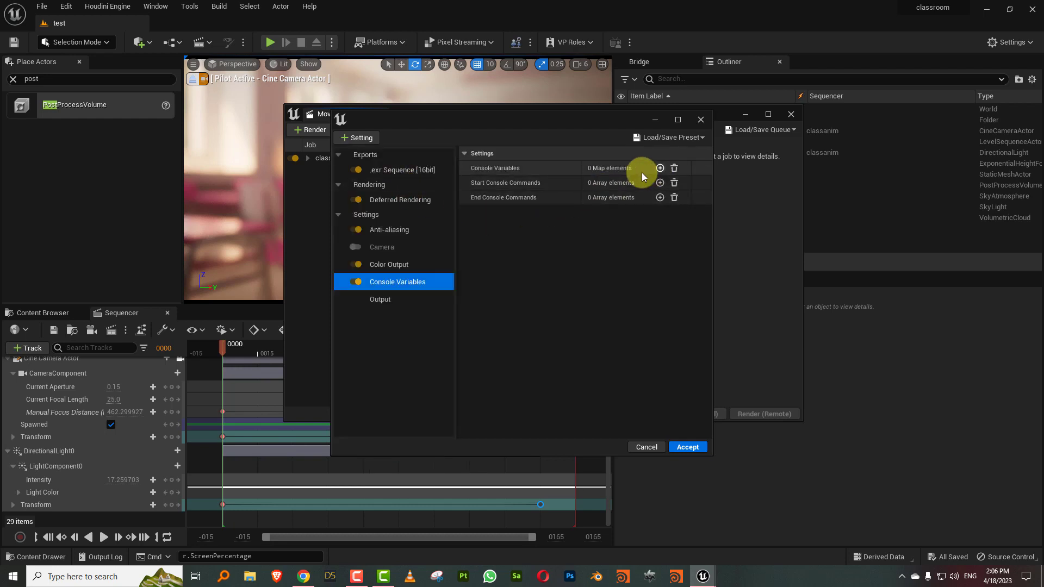
Add an empty console variable entry to the job and look up r.ScreenPercentage in the editor's console command suggestions for copying.
left_click(659, 168)
left_click(513, 182)
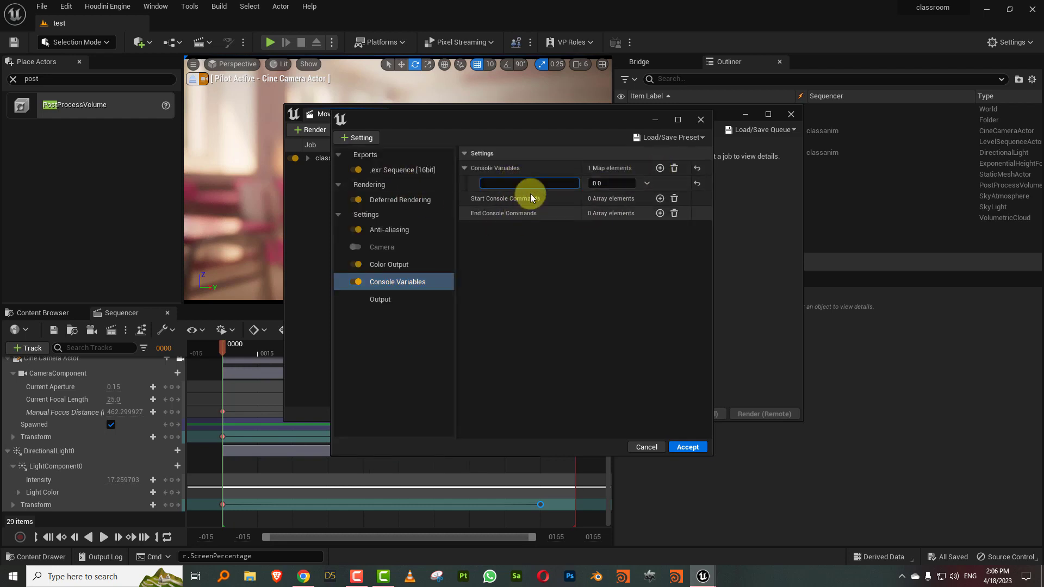
left_click(263, 557)
key("BackSpace")
key("BackSpace")
key("BackSpace")
key("BackSpace")
key("BackSpace")
key("BackSpace")
key("BackSpace")
key("BackSpace")
key("BackSpace")
key("BackSpace")
key("BackSpace")
key("BackSpace")
key("BackSpace")
key("BackSpace")
key("BackSpace")
key("BackSpace")
key("BackSpace")
key("BackSpace")
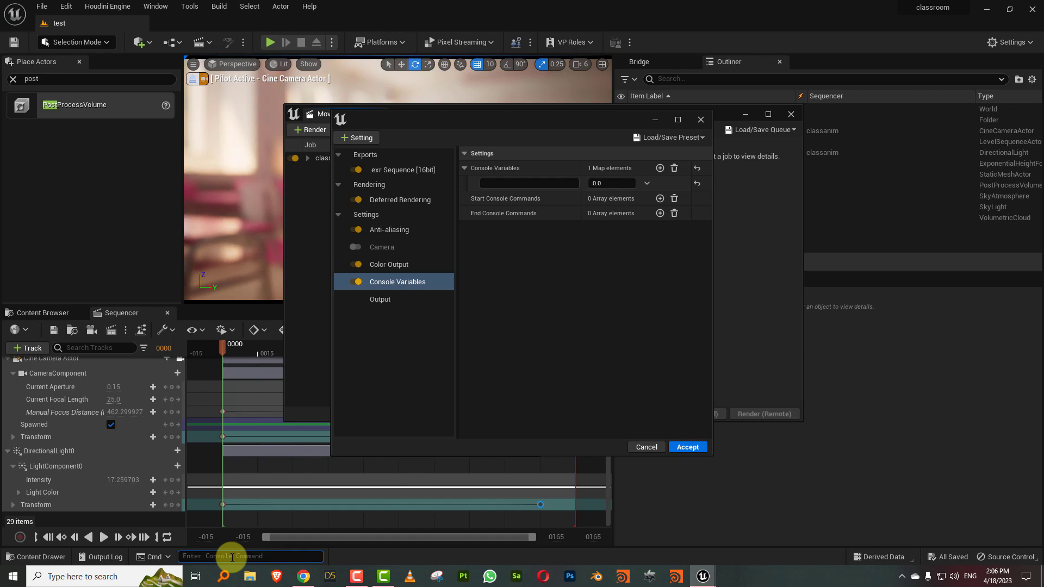
type("r.")
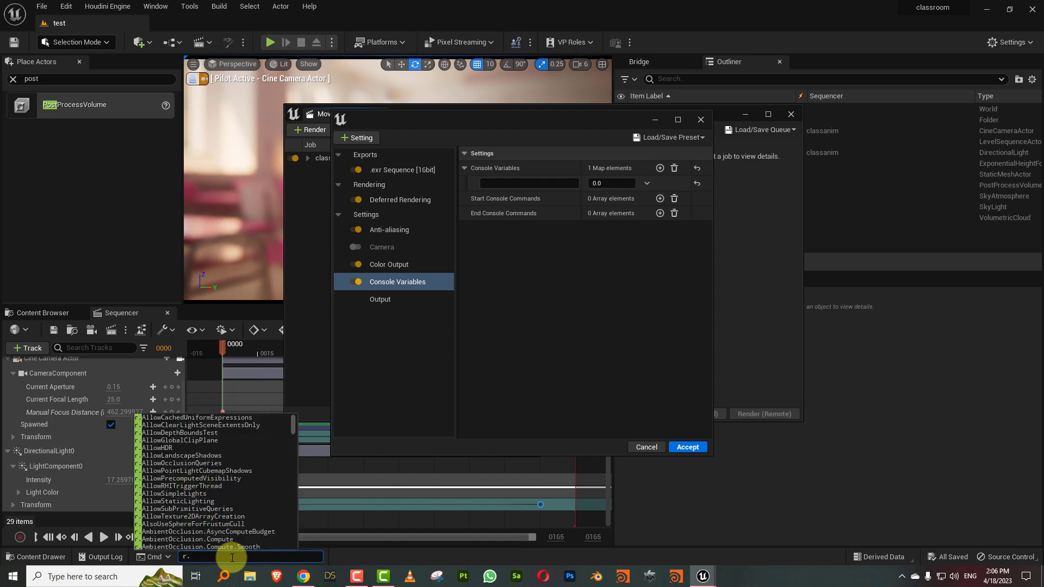
type("screenp")
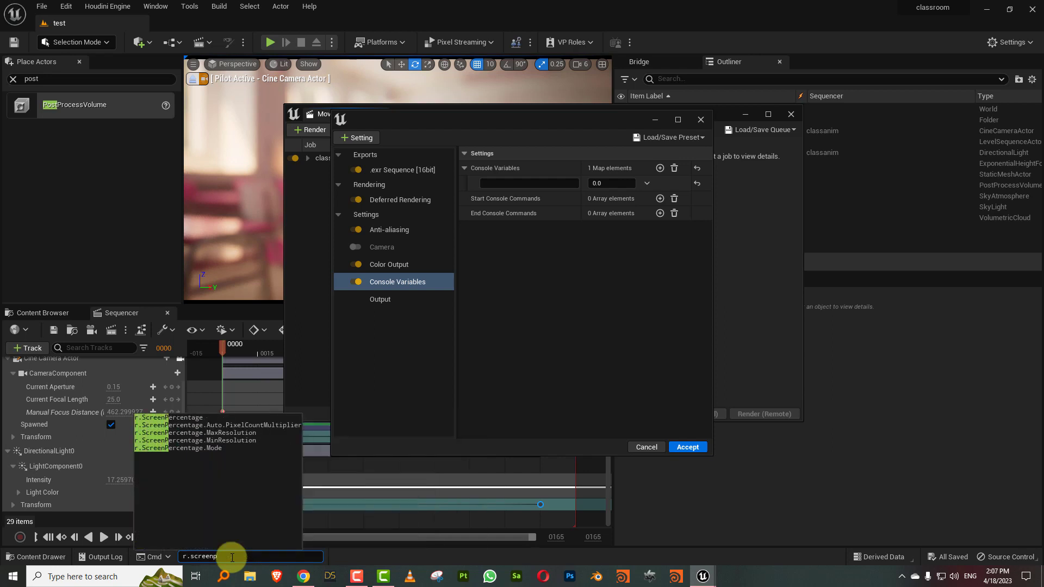
left_click(185, 418)
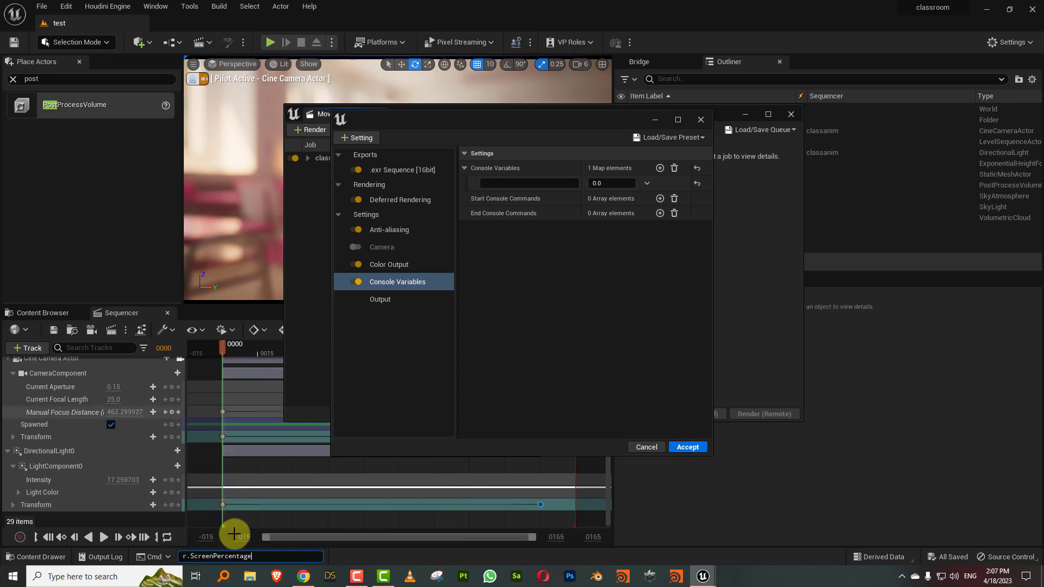
left_click_drag(262, 557, 168, 557)
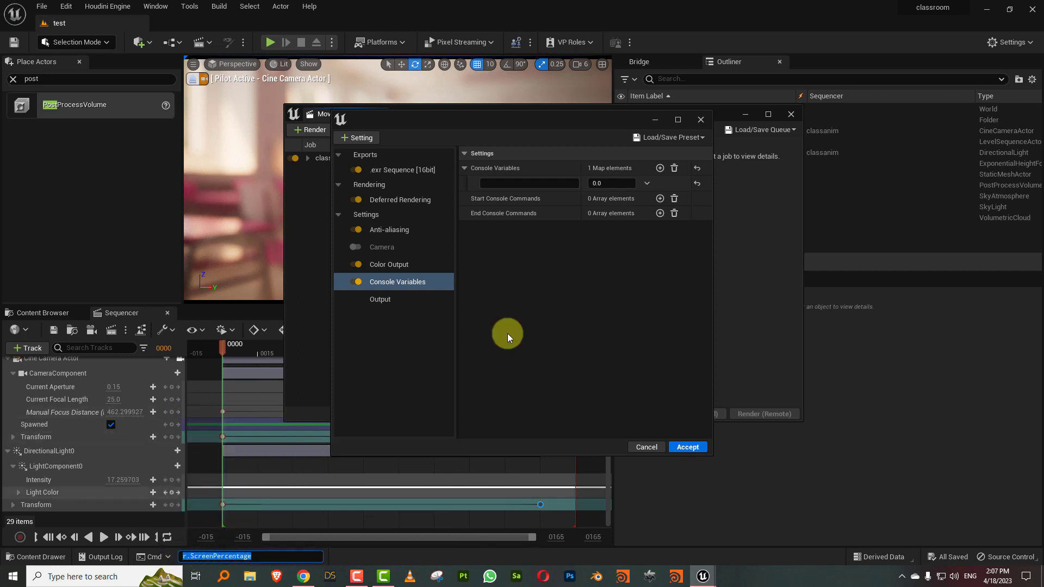
Name the new console variable r.ScreenPercentage and set its value to 150.
left_click(505, 183)
type("r.ScreenPercentage")
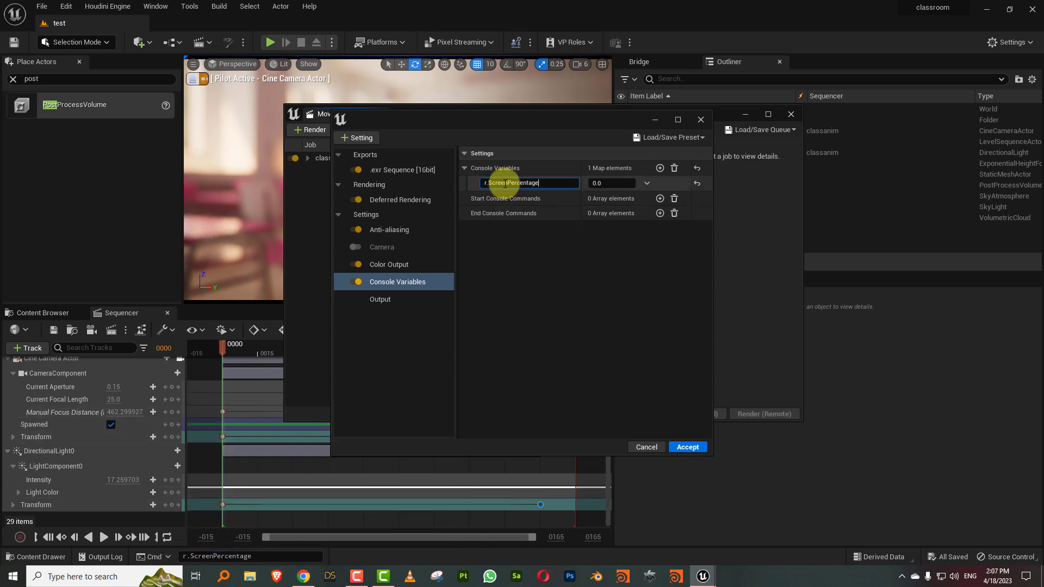
left_click(622, 184)
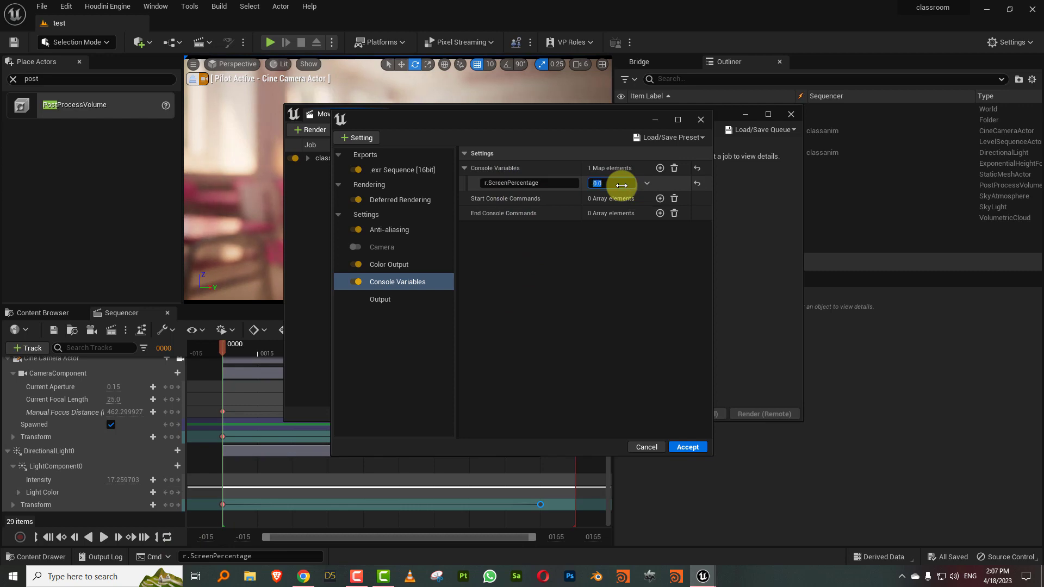
type("150")
left_click_drag(544, 119, 286, 81)
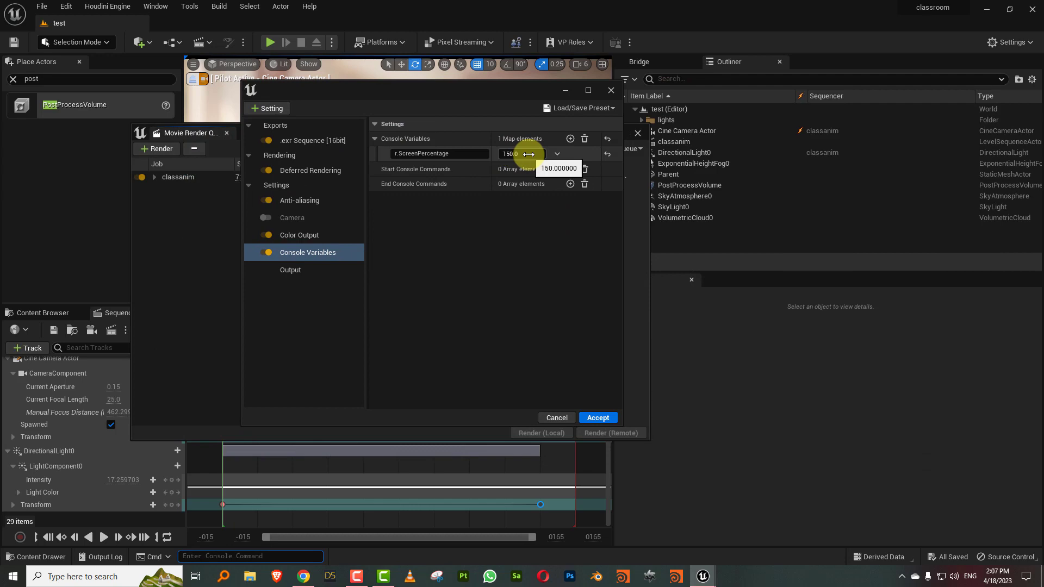
Add a second console variable, r.DepthOfFieldQuality, copying its name from the documentation in Chrome, and set its value to 4.
left_click(570, 139)
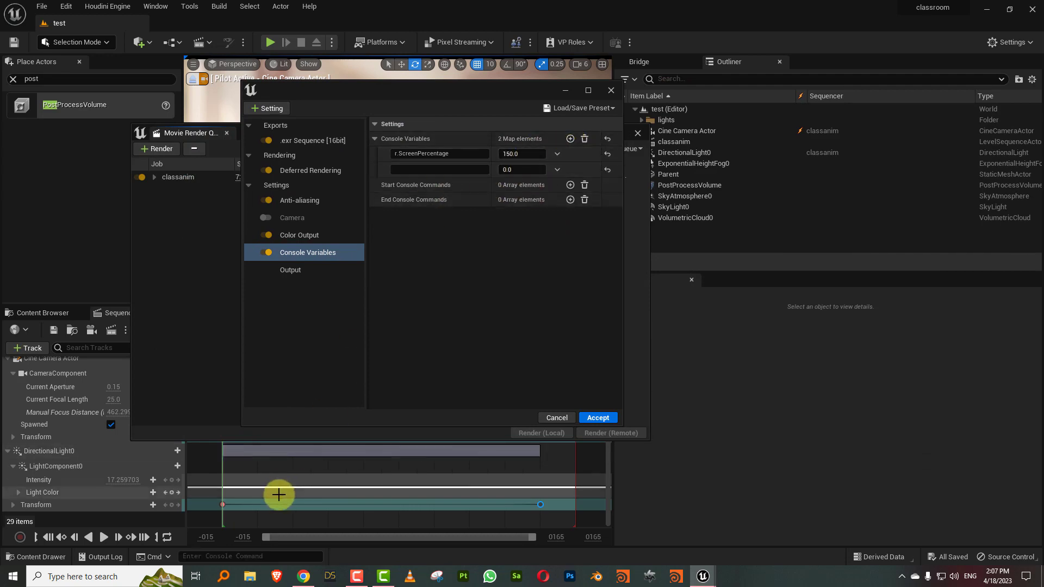
left_click(304, 576)
scroll(447, 277, "down", 11)
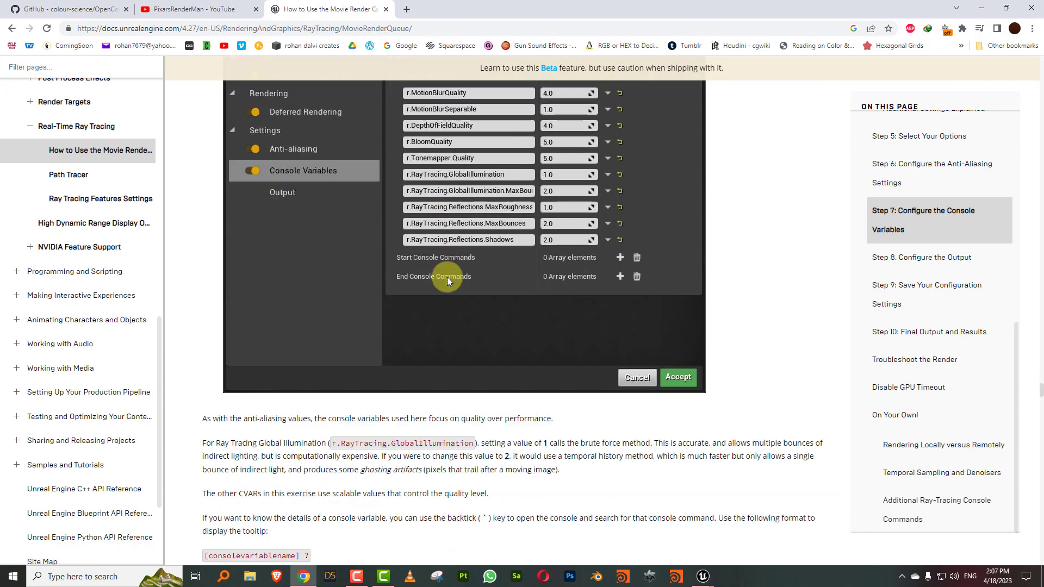
scroll(447, 280, "up", 20)
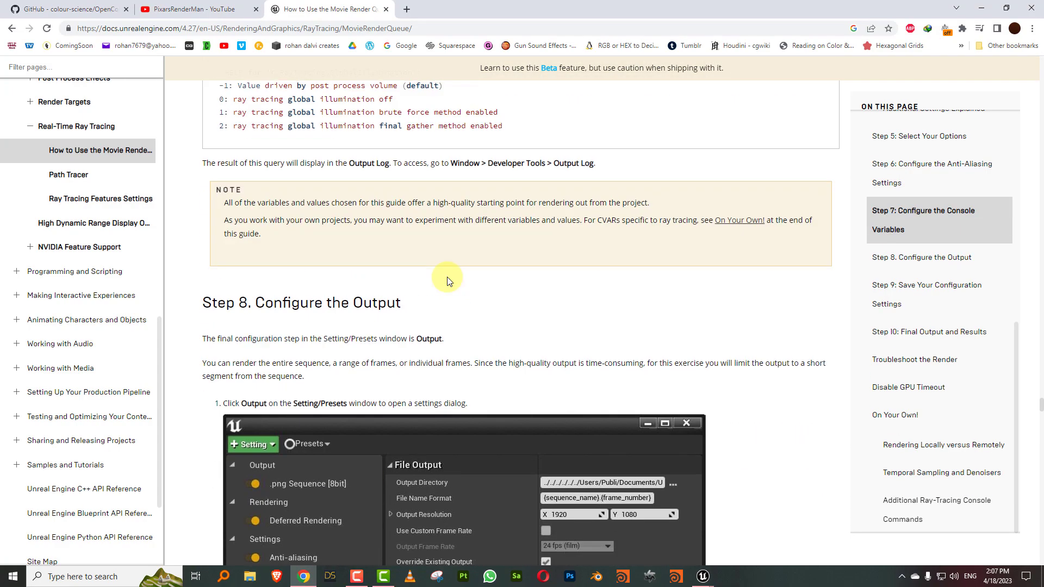
scroll(413, 359, "down", 2)
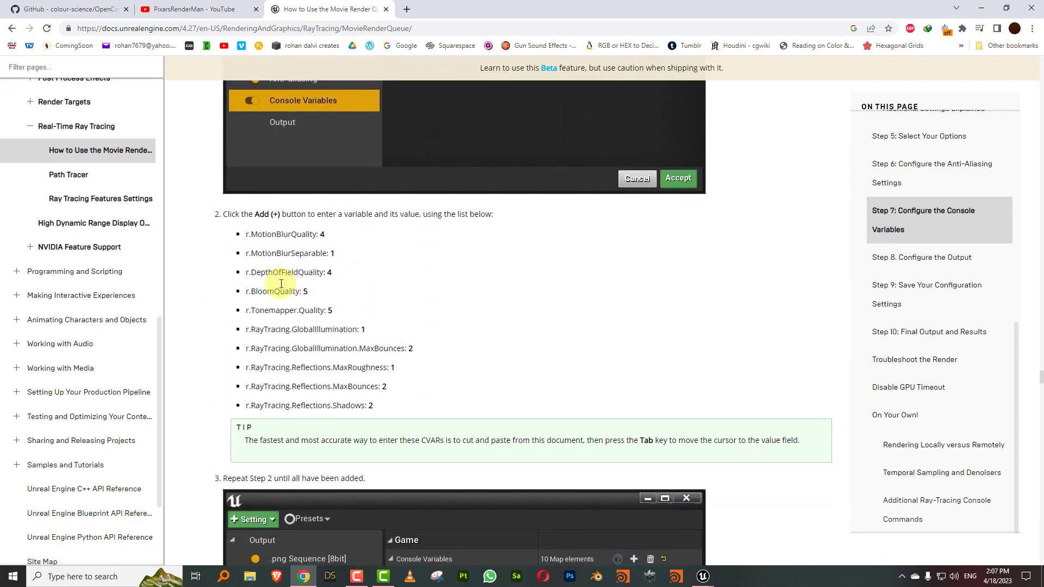
left_click_drag(246, 277, 322, 282)
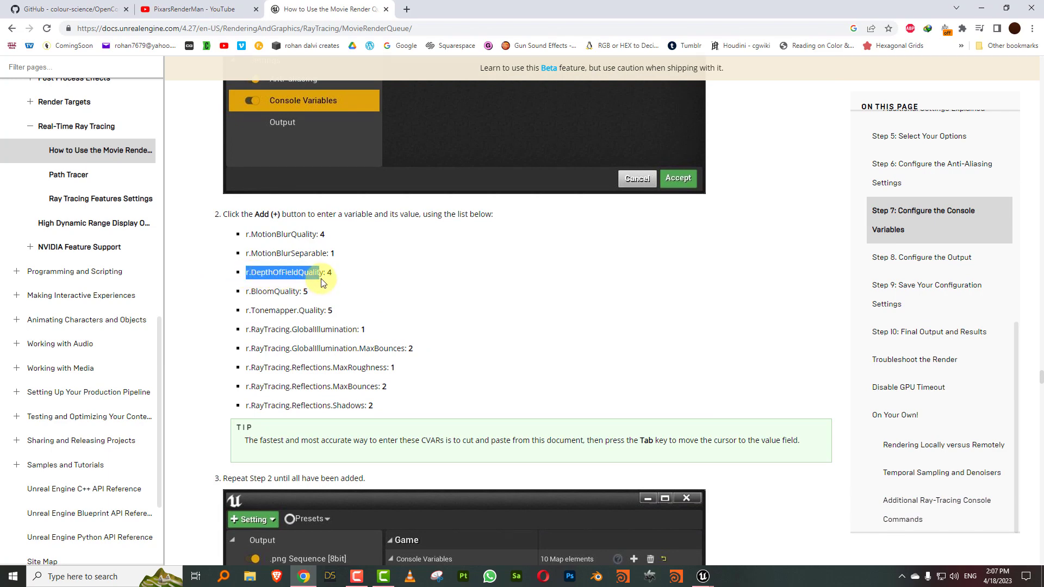
key("alt+Tab")
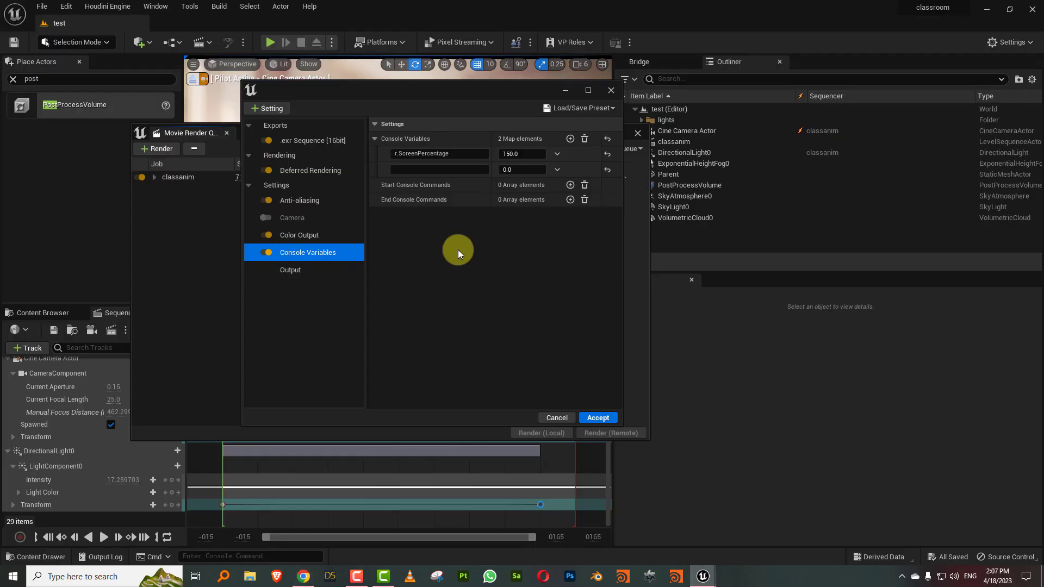
left_click(432, 169)
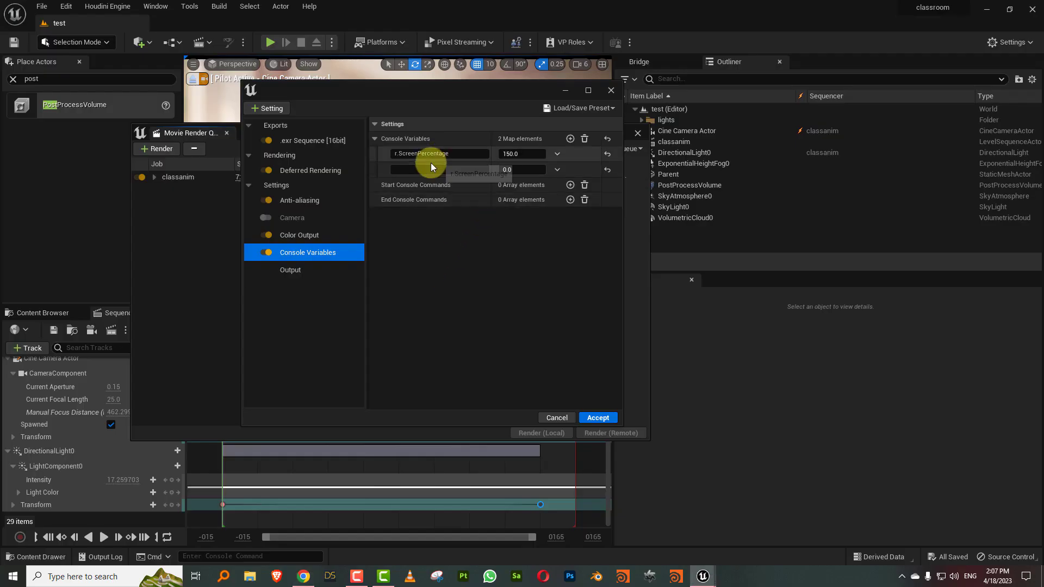
left_click(513, 169)
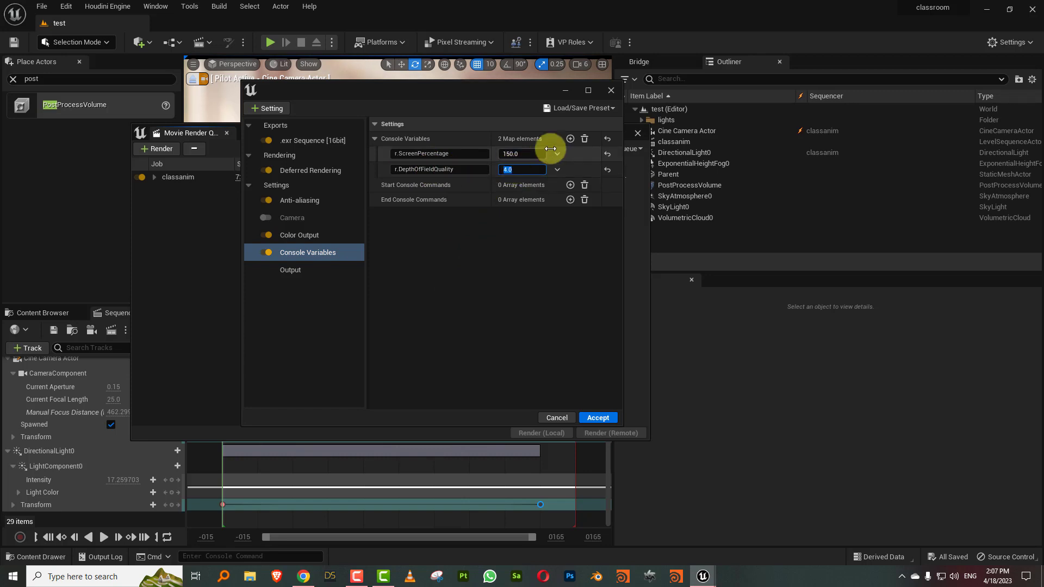
Add a third console variable named r.TemporalAA.Upsampling, taking the name from the editor's console command suggestions.
left_click(570, 139)
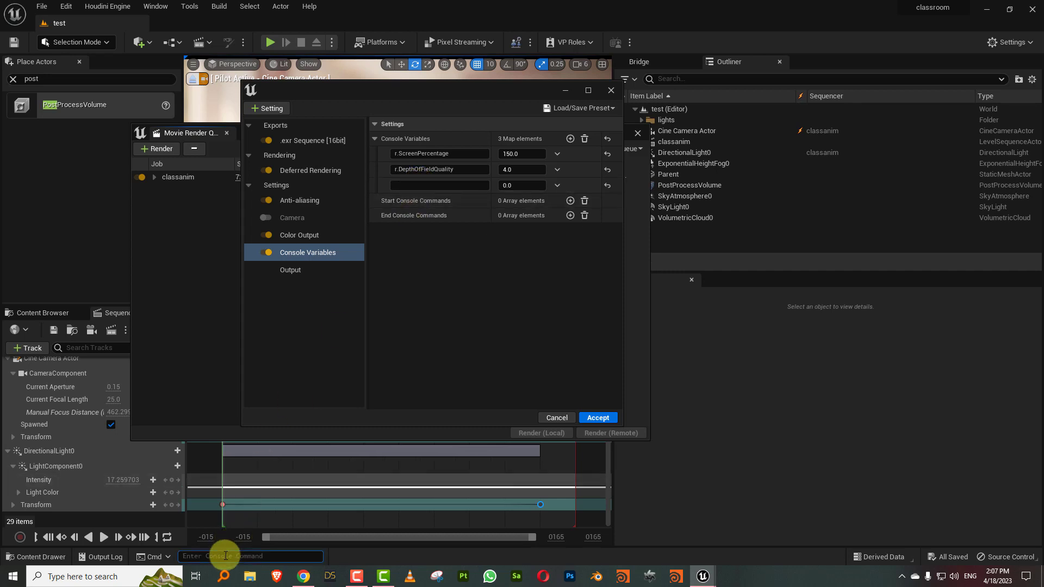
type("r.")
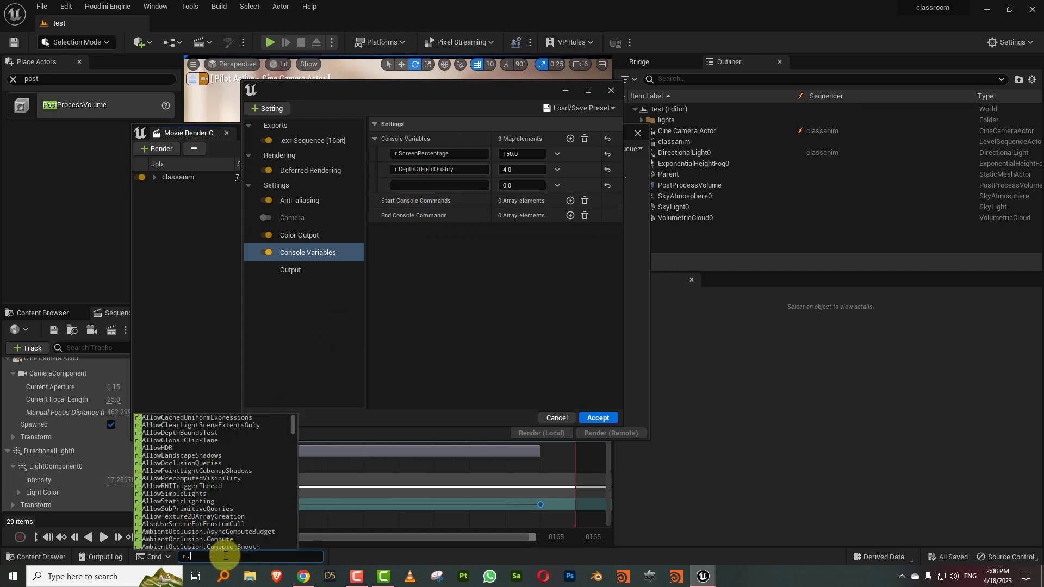
type("tempor")
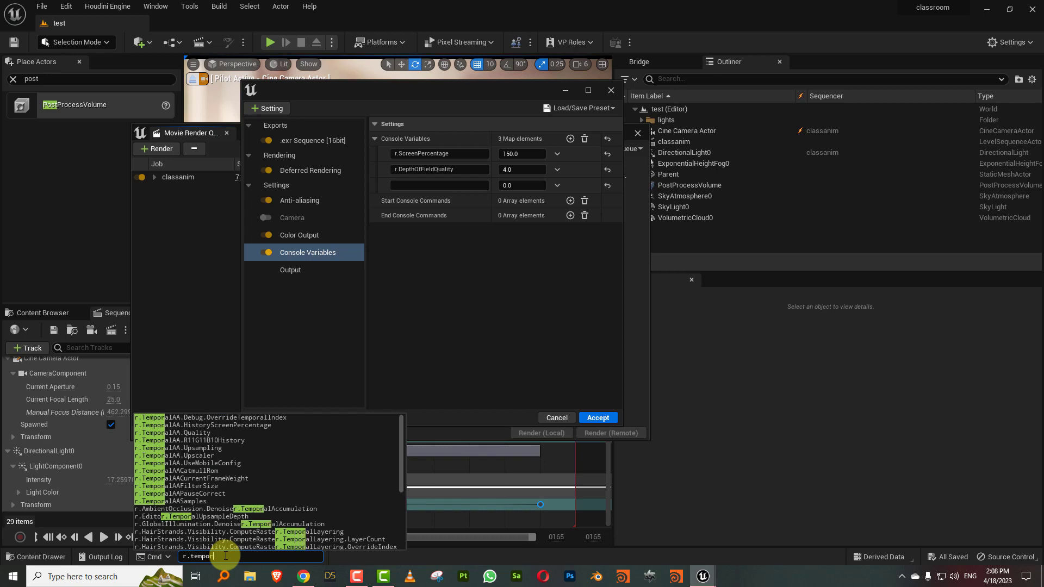
type("al")
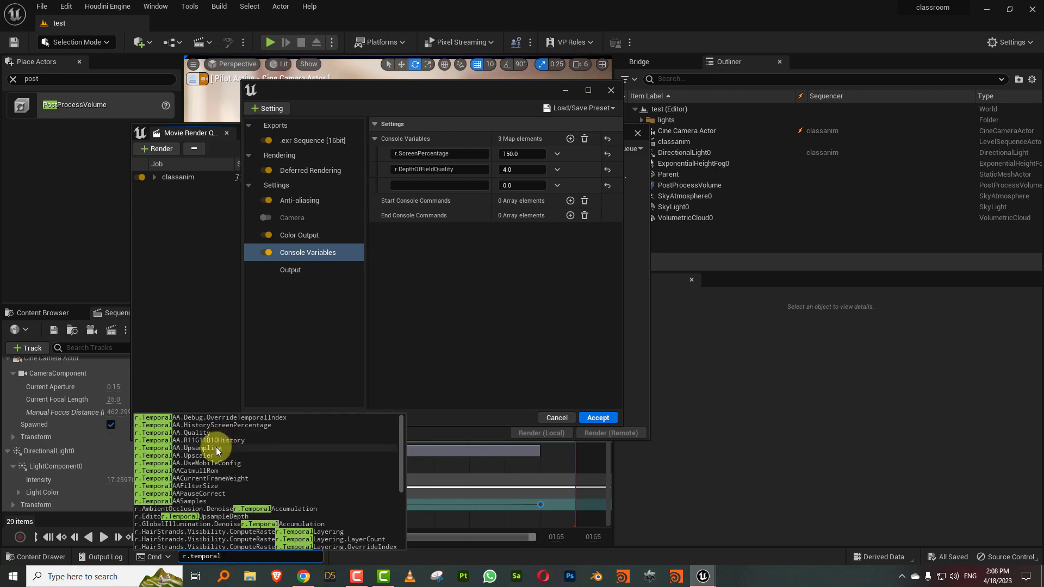
left_click(217, 446)
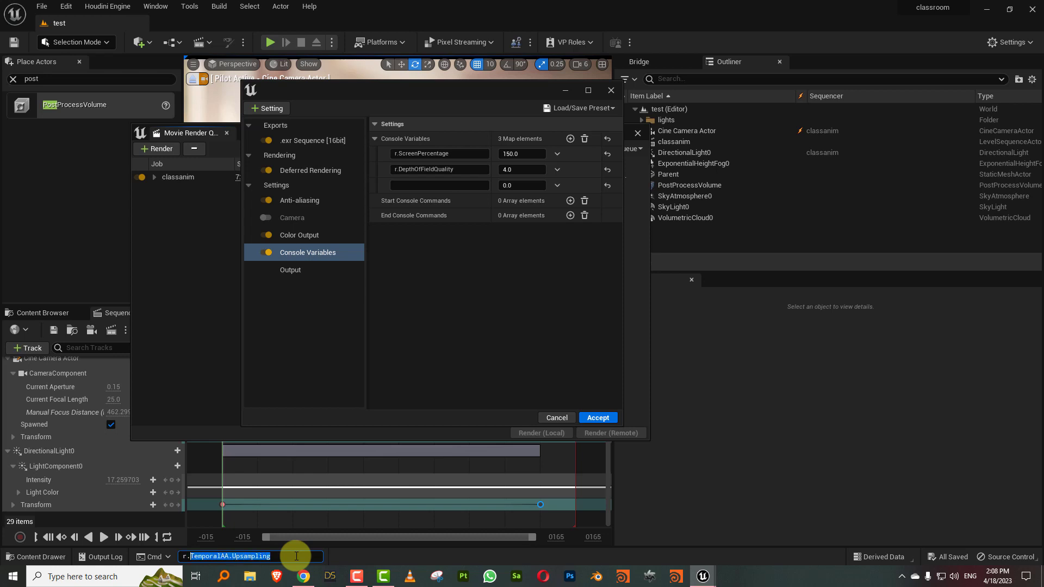
left_click(415, 186)
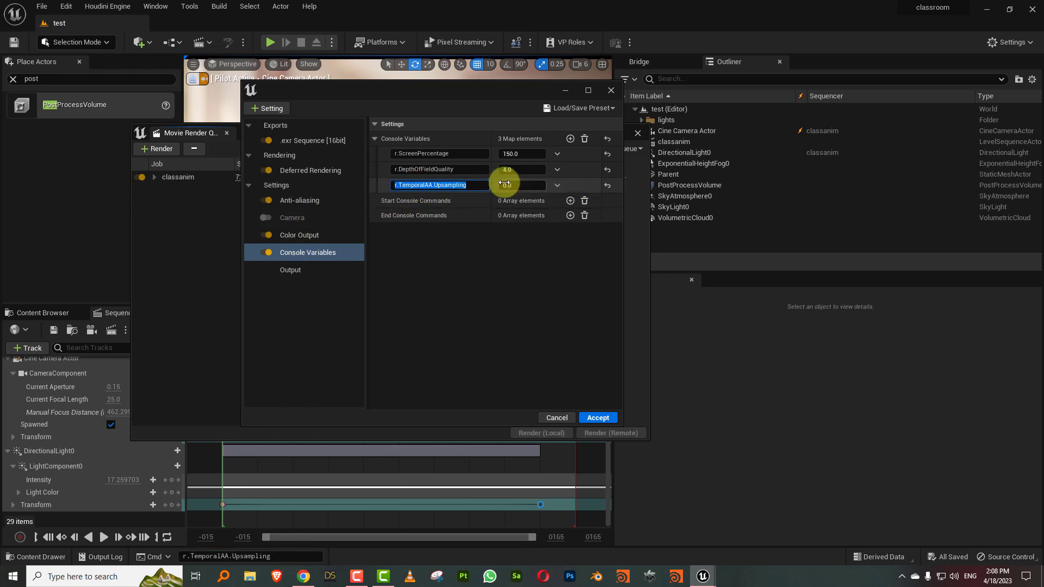
left_click(431, 246)
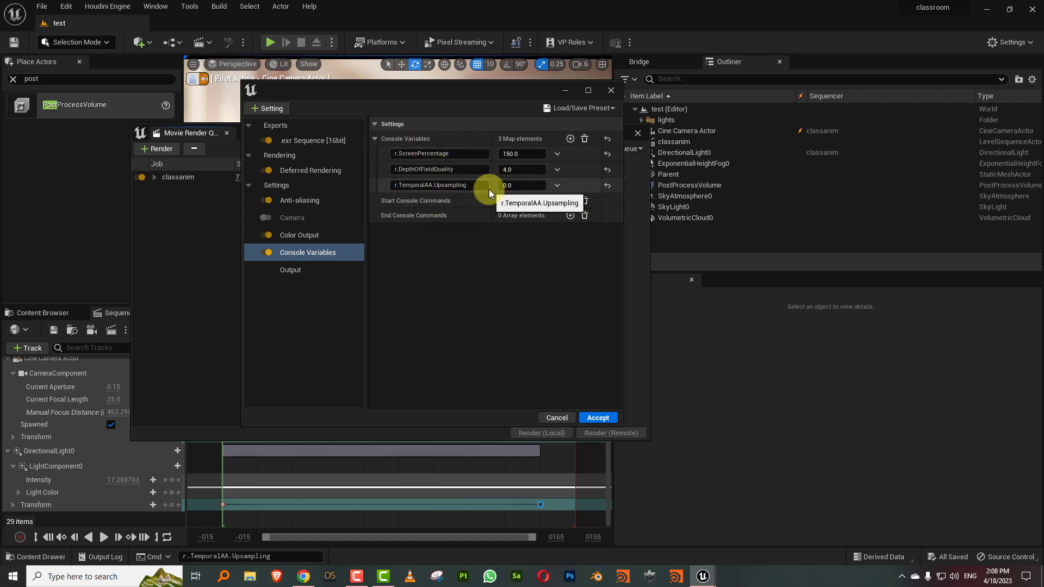
Check the job's anti-aliasing sample and warm up settings, the saved presets and the EXR sequence export options.
left_click(318, 234)
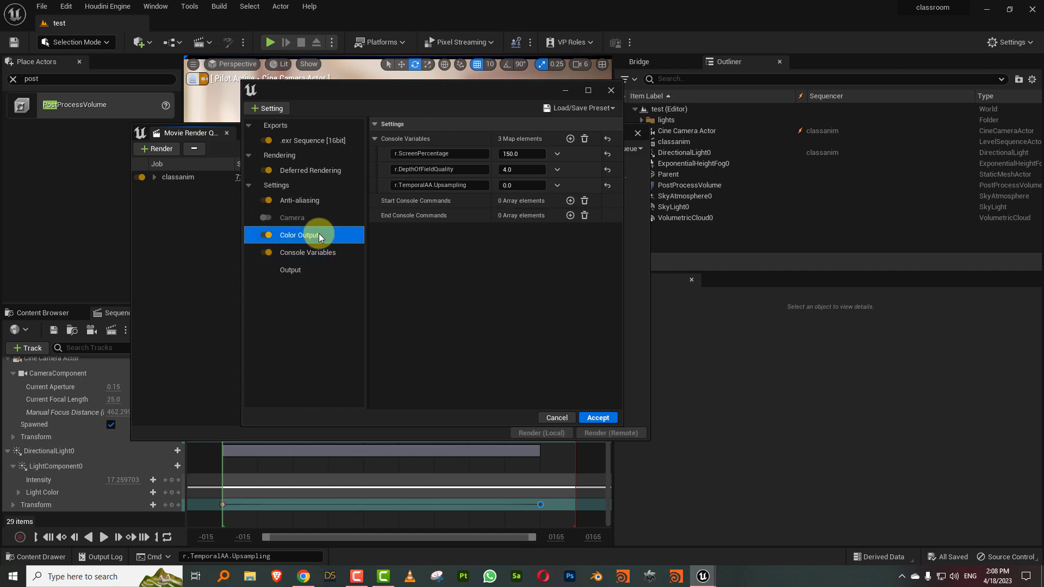
left_click(314, 202)
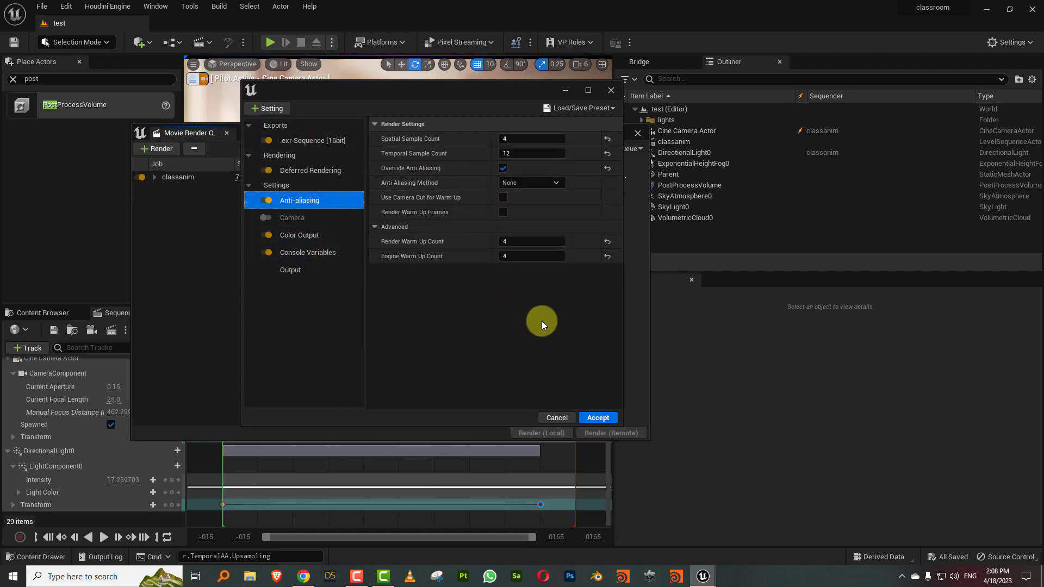
left_click(560, 111)
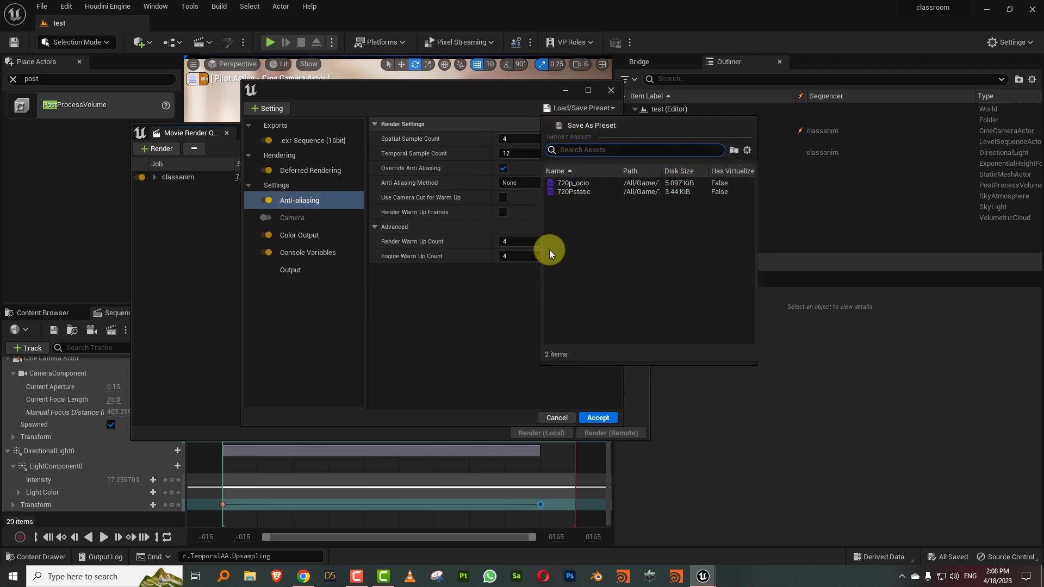
left_click(429, 324)
left_click(313, 141)
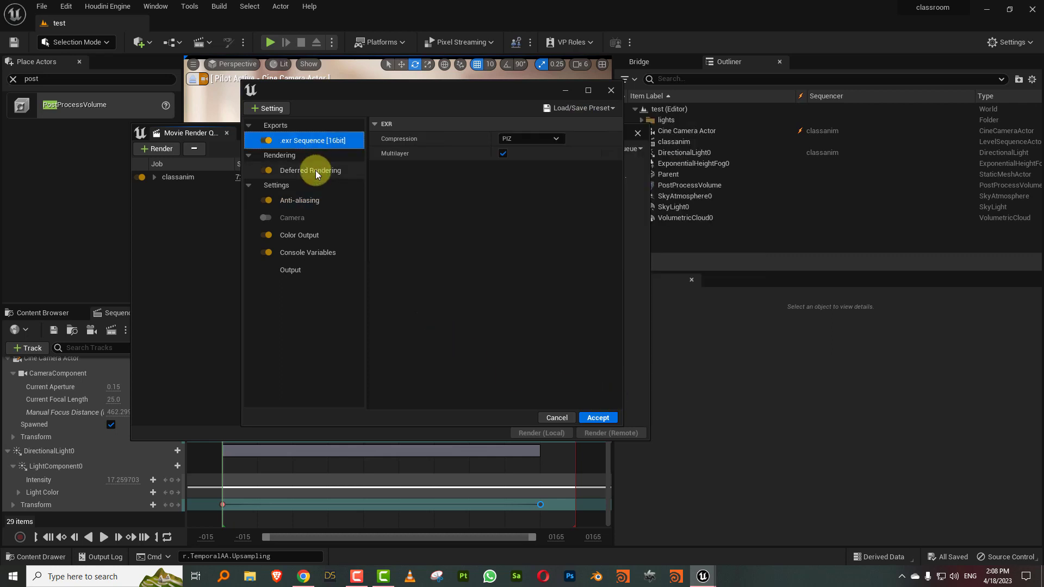
Replace the sequence name token in the output file name format with classanim, keeping {frame_number} after it.
left_click(299, 270)
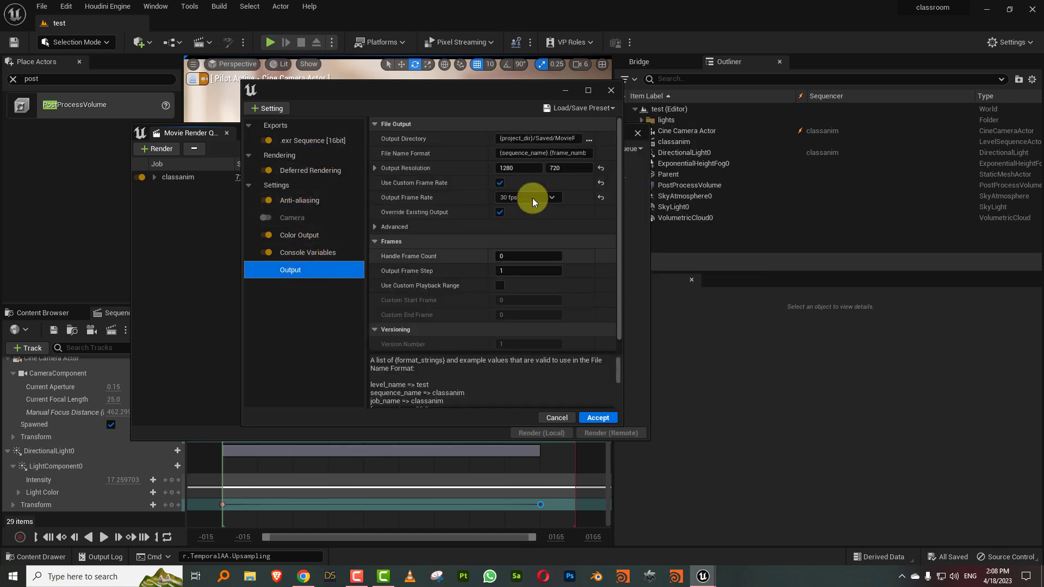
left_click(551, 153)
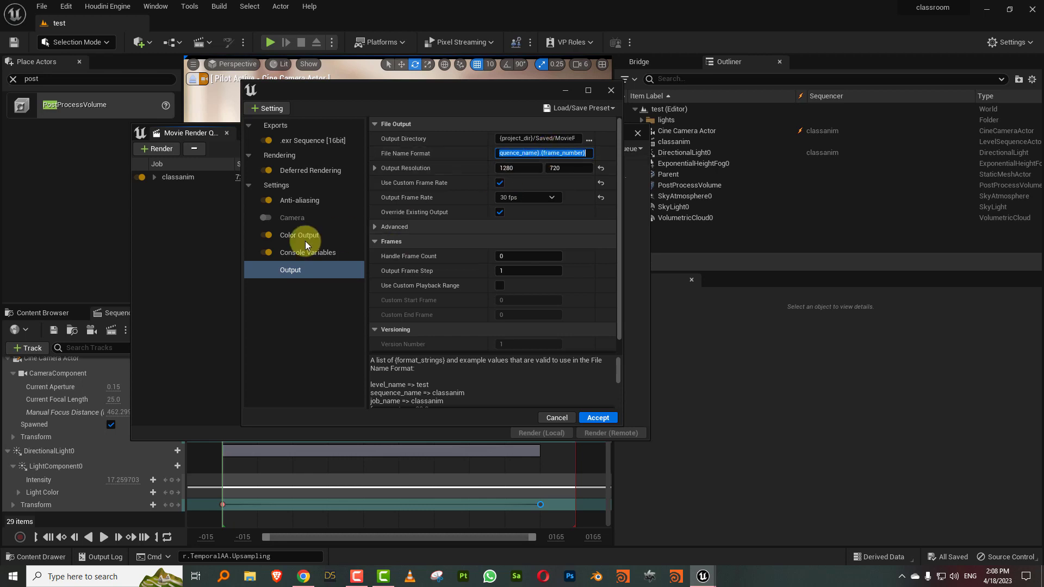
left_click(541, 153)
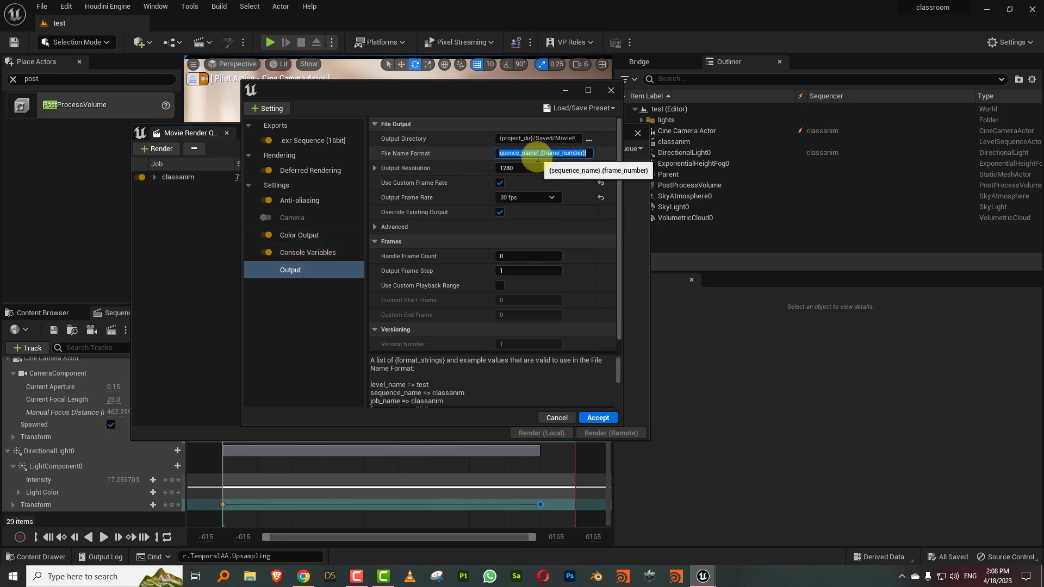
left_click_drag(540, 154, 442, 160)
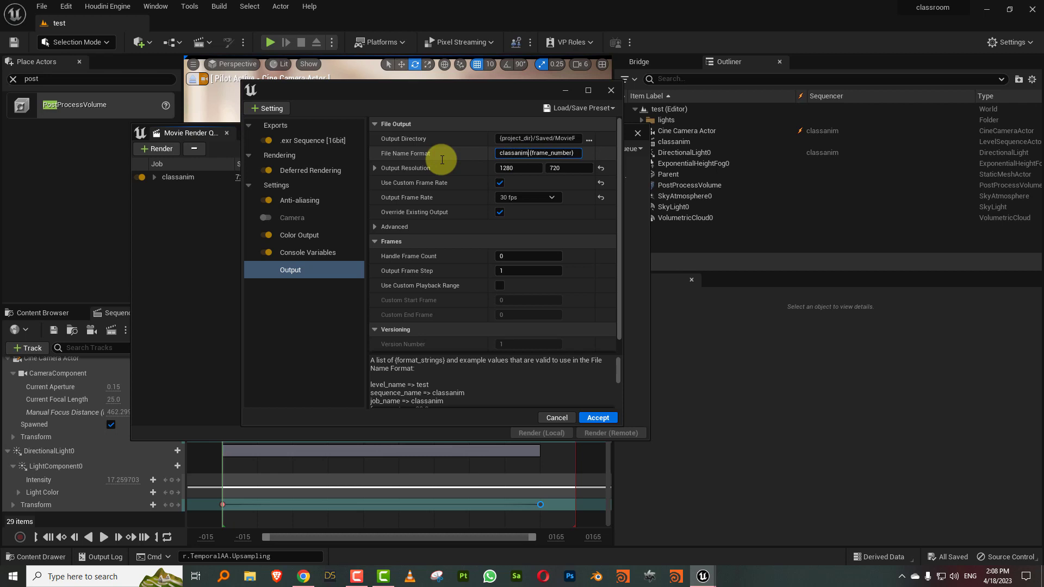
left_click(319, 324)
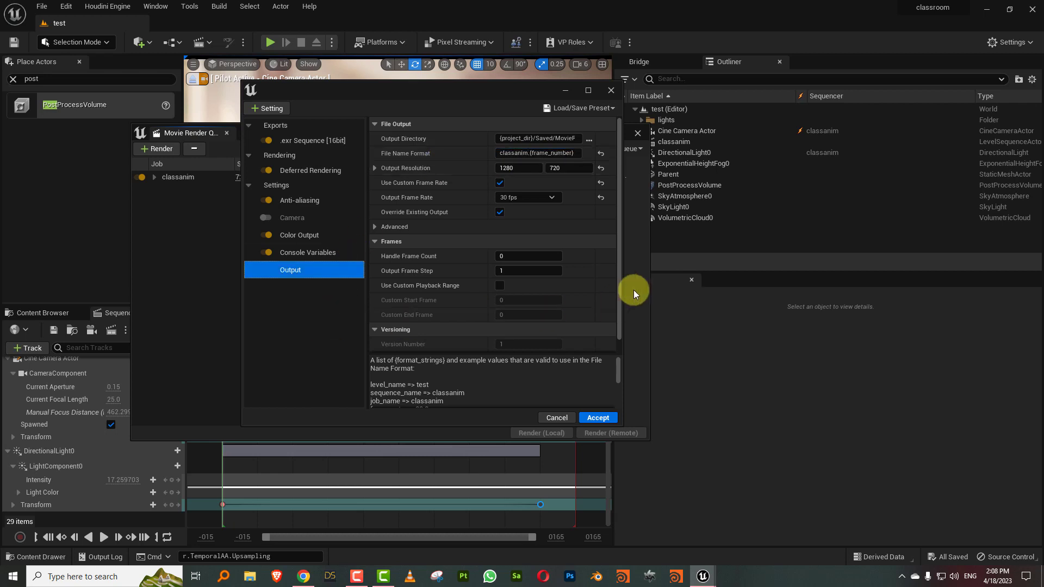
Accept the classanim job's render settings and save all unsaved levels and assets.
left_click(590, 418)
left_click_drag(420, 131, 628, 118)
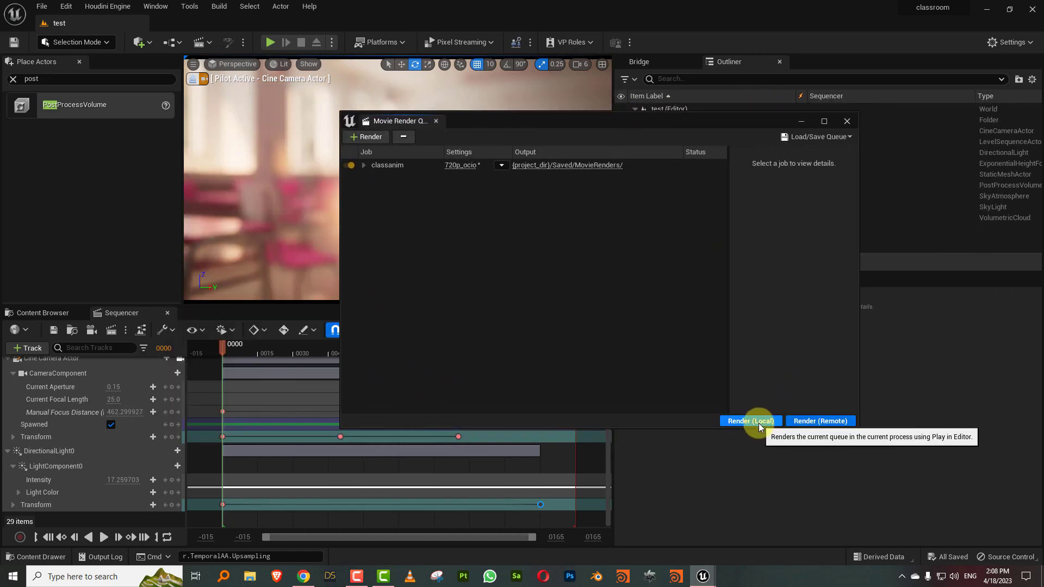
left_click(41, 8)
left_click(92, 131)
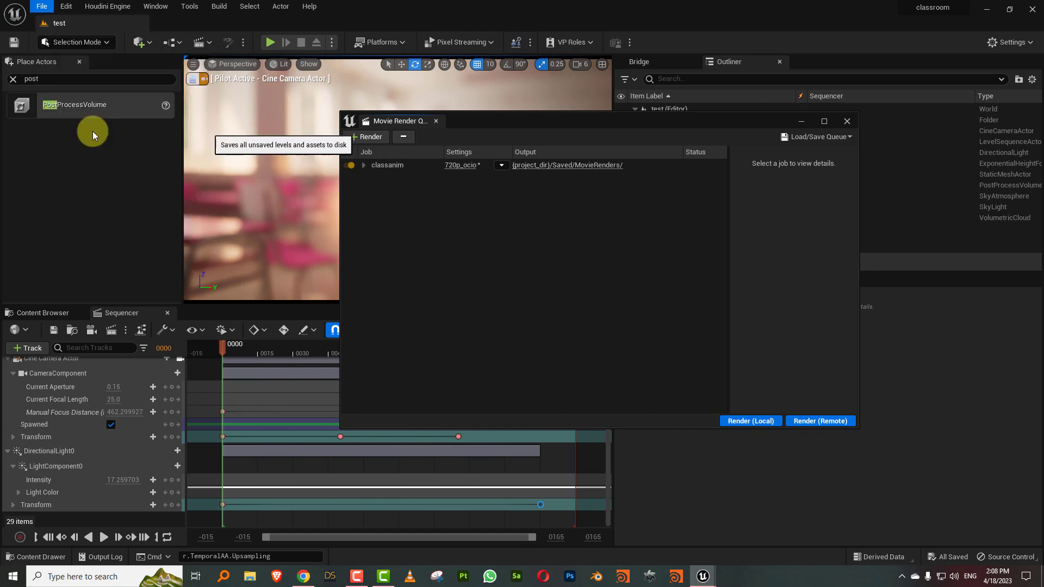
Render the classanim job locally.
left_click(752, 419)
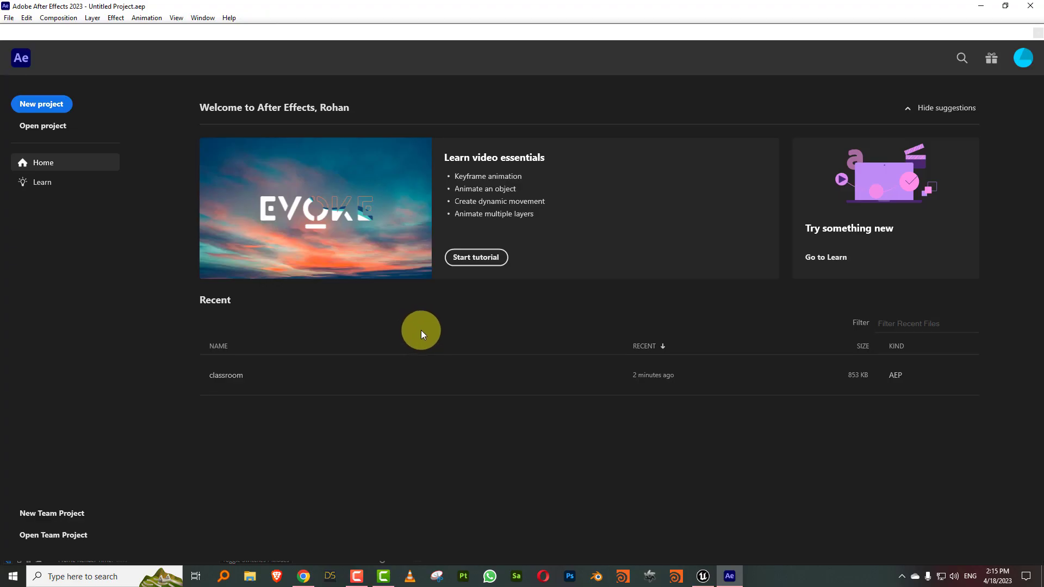
In After Effects, start a new project and import the classanim EXR sequence from MovieRenders as a composition with pre-composed layers and contact sheet.
left_click(44, 103)
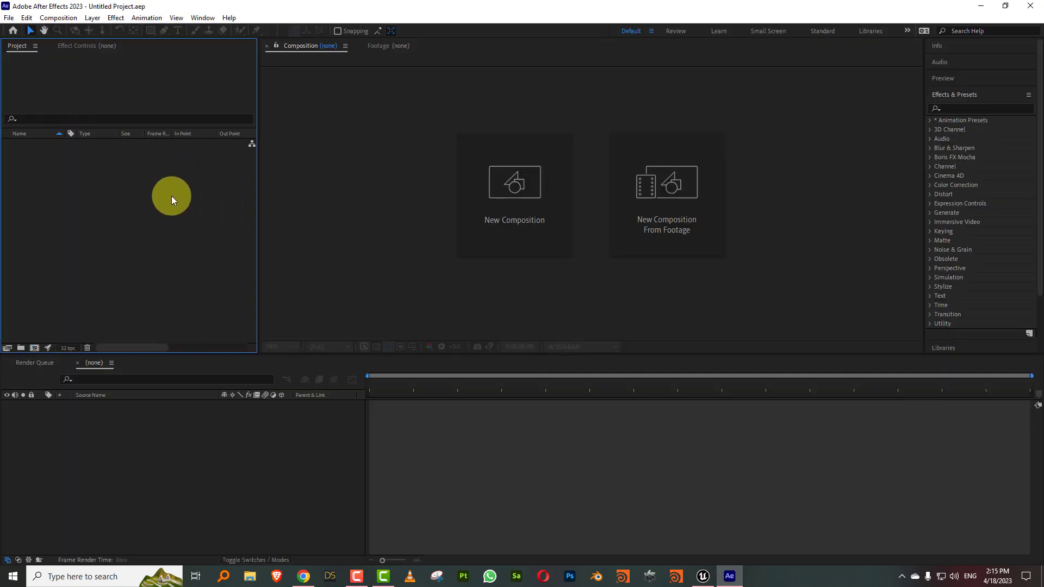
double_click(165, 216)
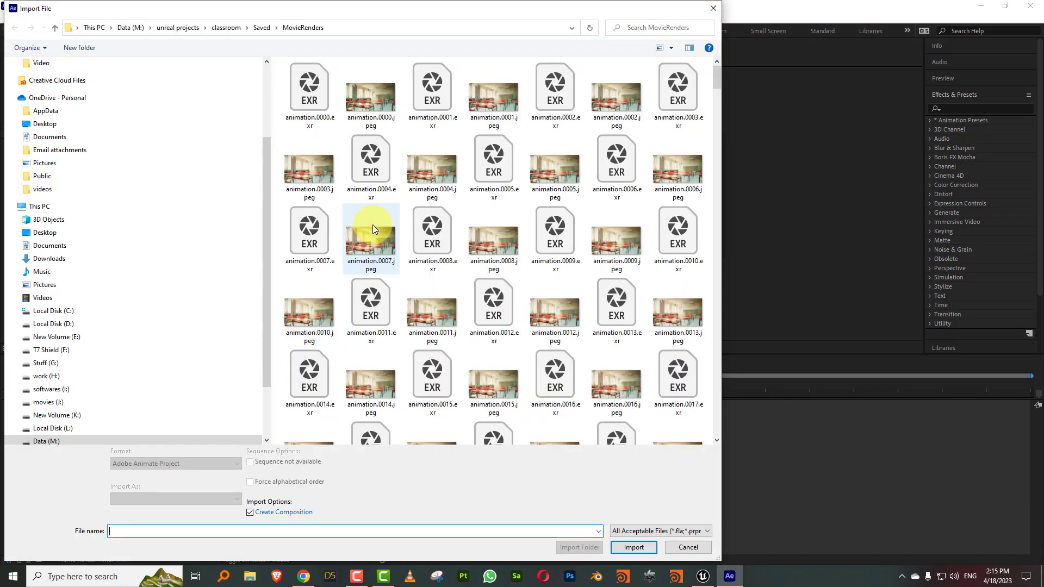
left_click_drag(716, 87, 713, 258)
left_click(680, 161)
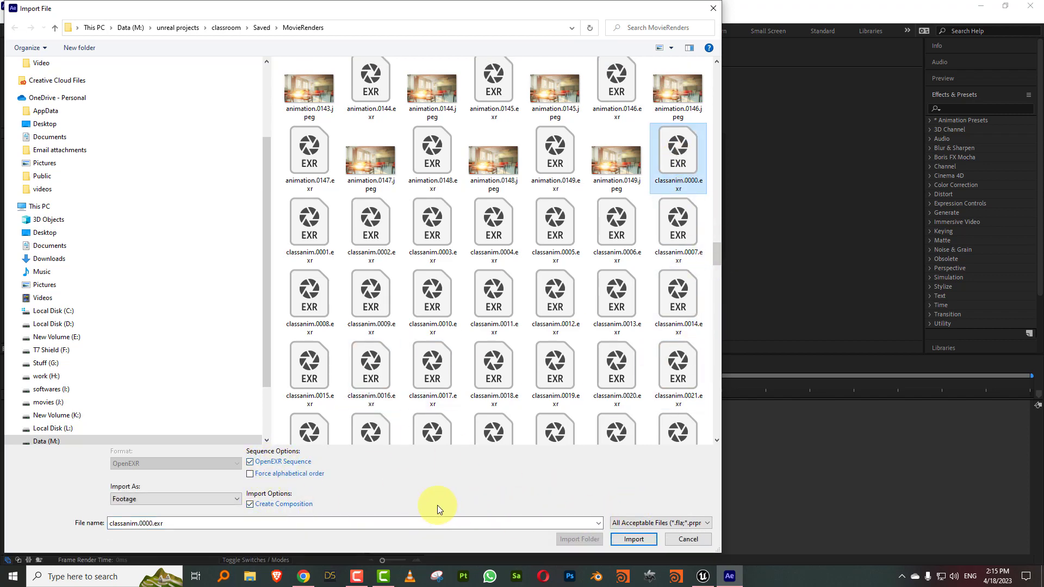
left_click(644, 540)
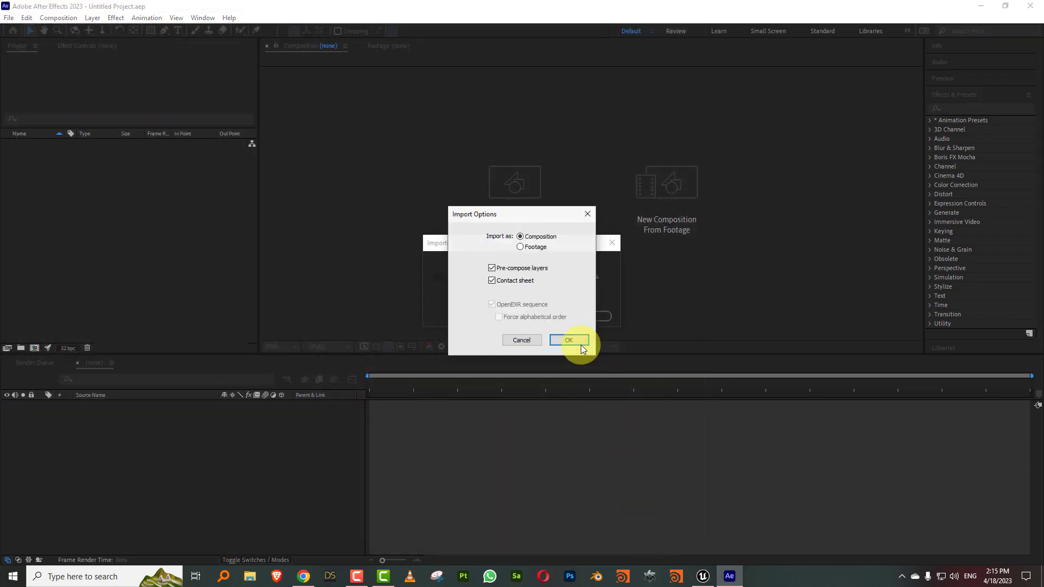
left_click(569, 342)
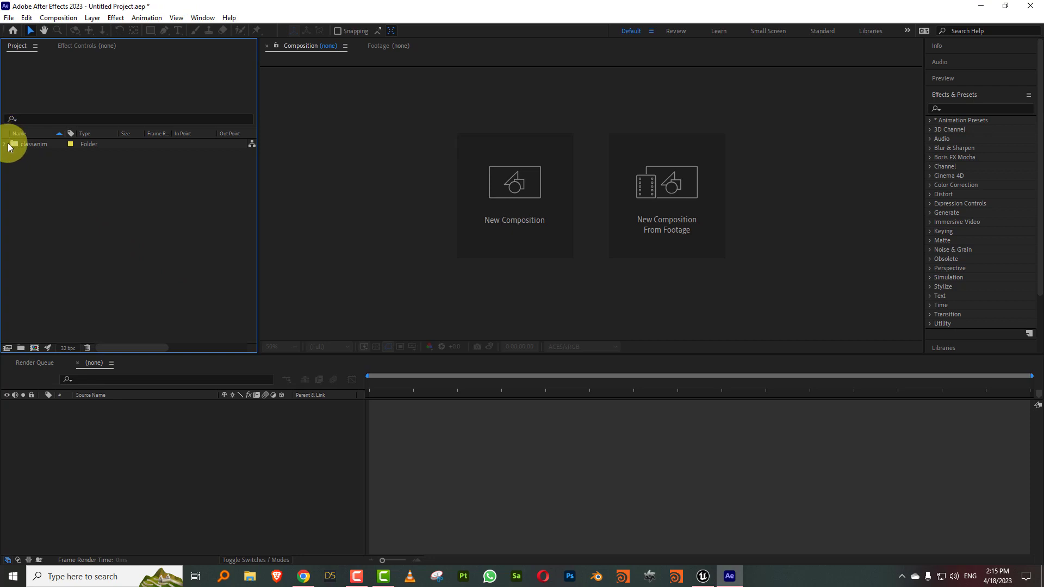
Open the classanim assemble composition and scrub through its first frames to 0:00:01:03.
left_click(6, 145)
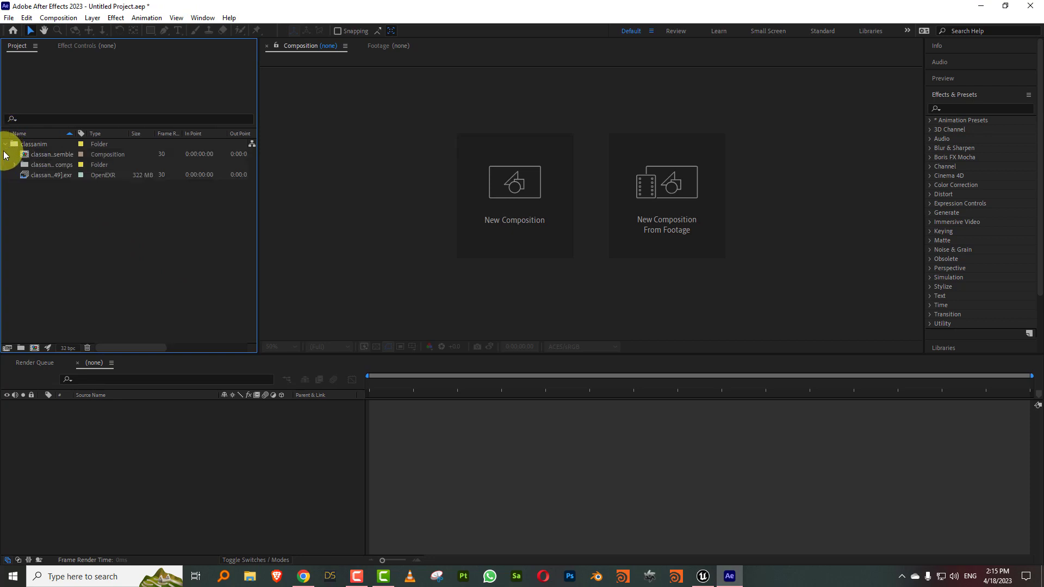
double_click(54, 154)
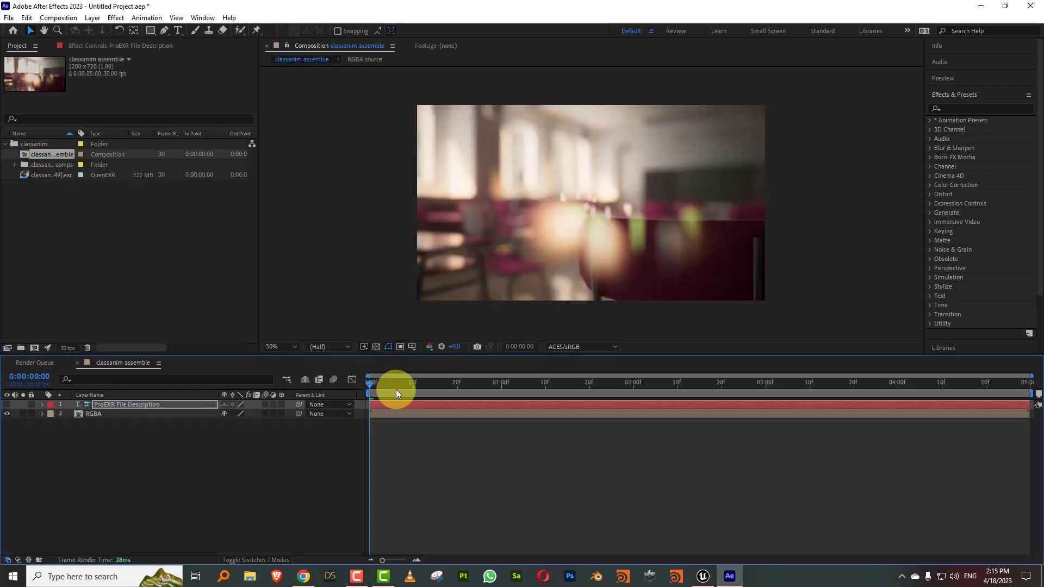
left_click_drag(402, 392, 517, 379)
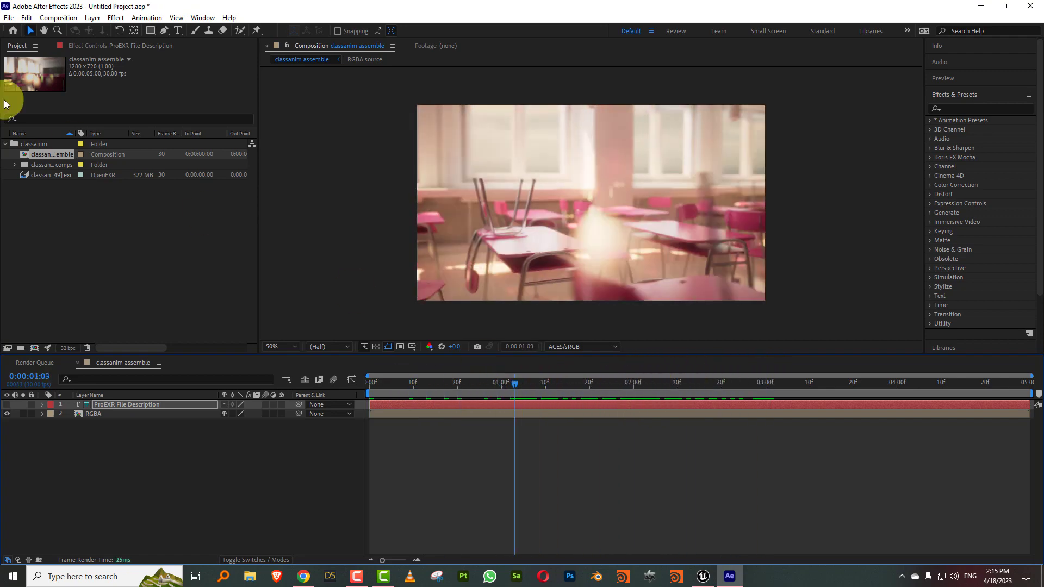
Set the project's color engine to Adobe color managed and scrub the composition to 0:00:02:19 to examine the colours.
left_click(10, 17)
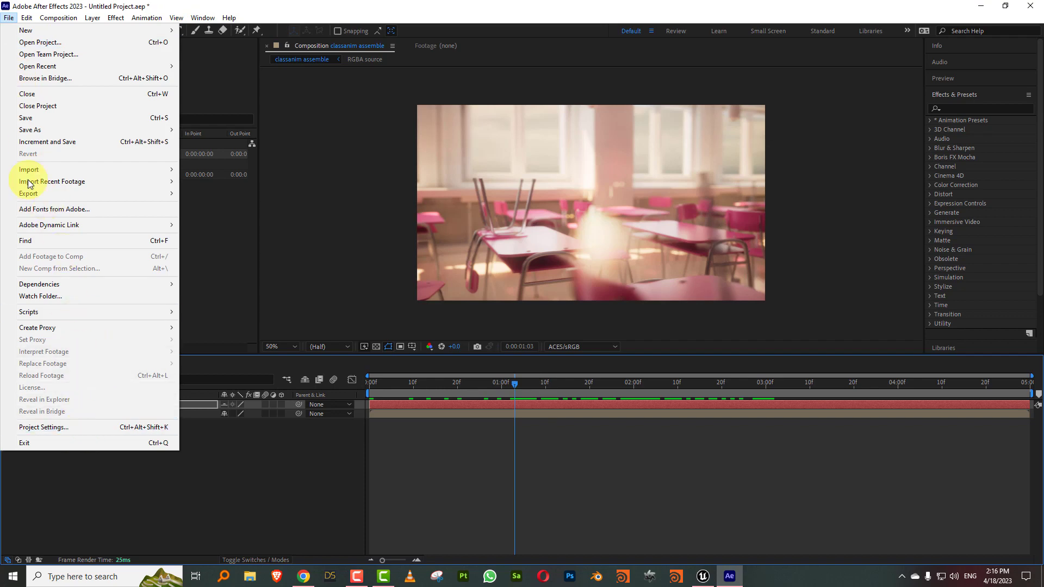
left_click(76, 429)
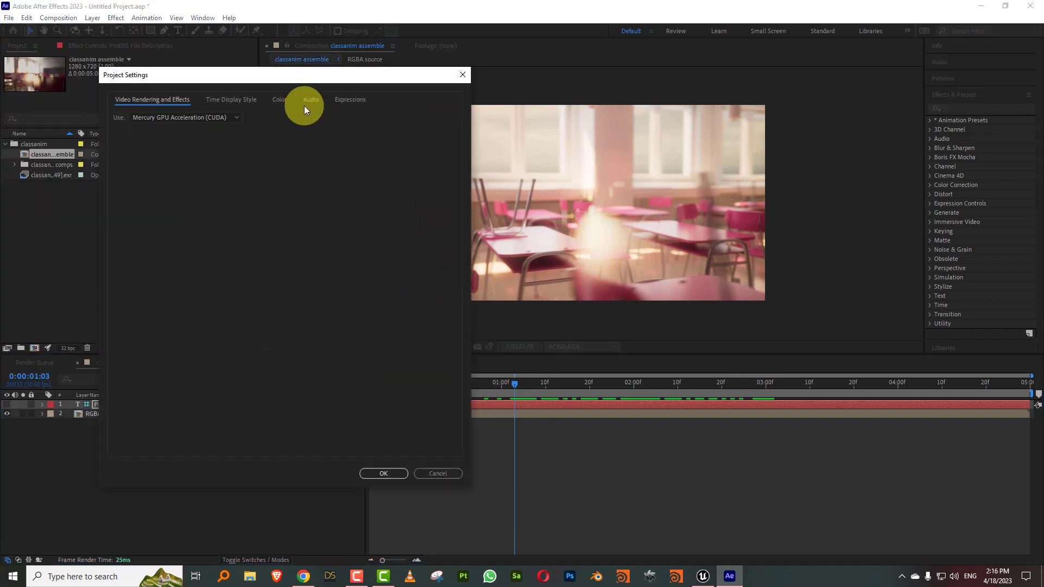
left_click(282, 100)
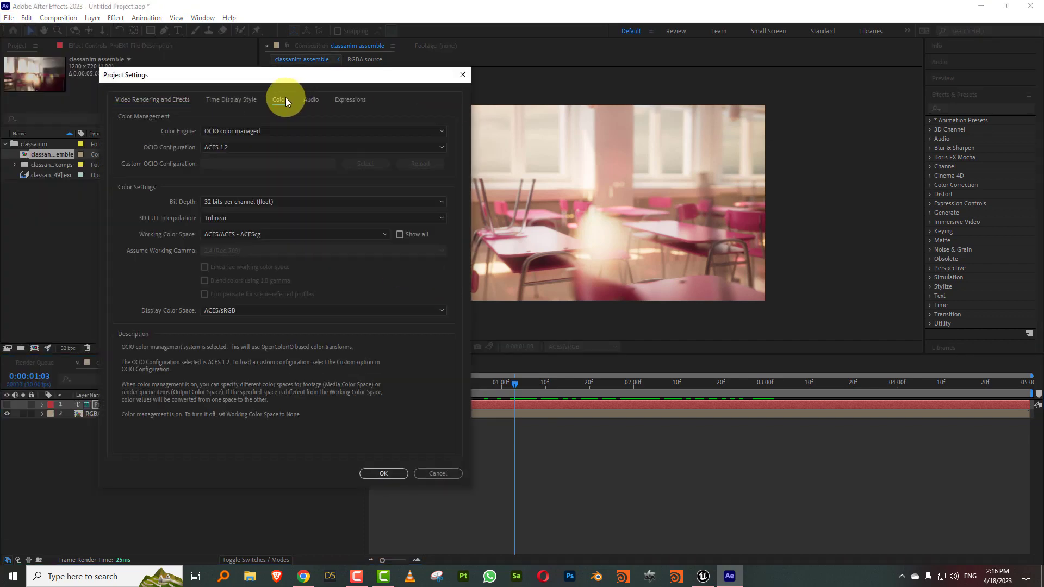
left_click(264, 134)
left_click(260, 142)
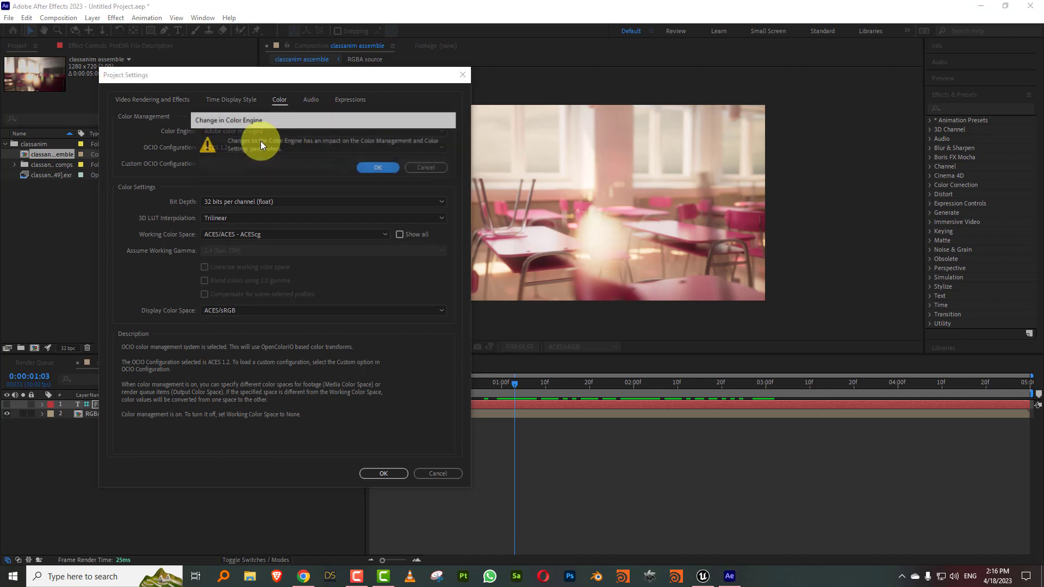
left_click(387, 172)
left_click(400, 473)
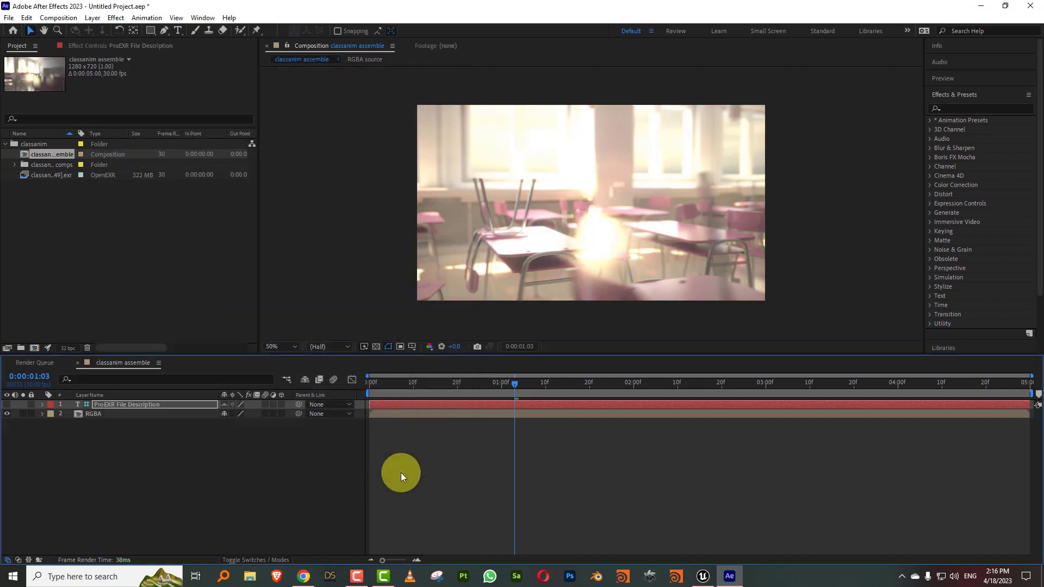
left_click_drag(569, 386, 718, 381)
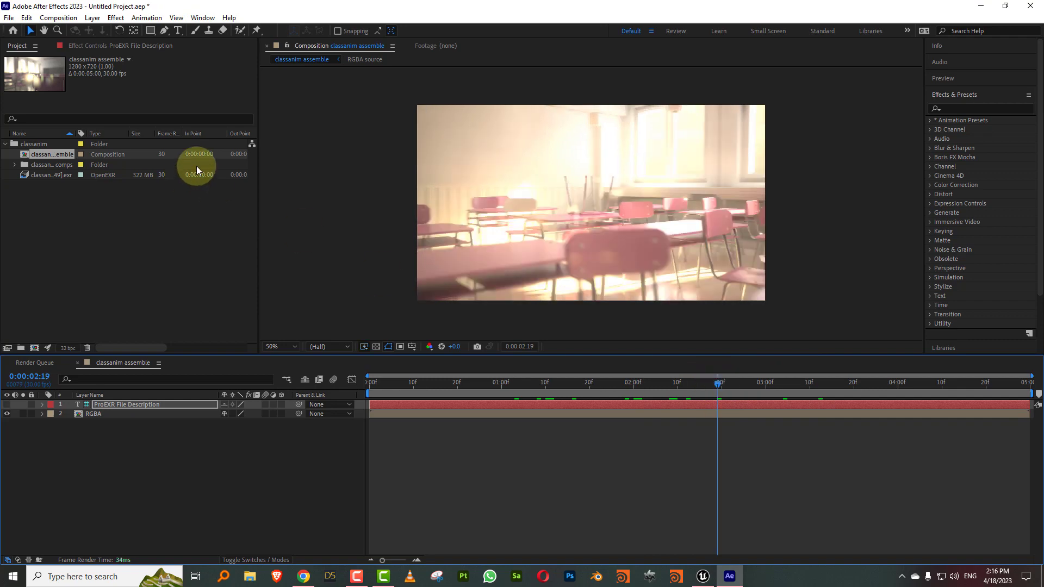
Set the project's color engine to OCIO color managed, accepting the change of color engine.
left_click(9, 18)
left_click(76, 429)
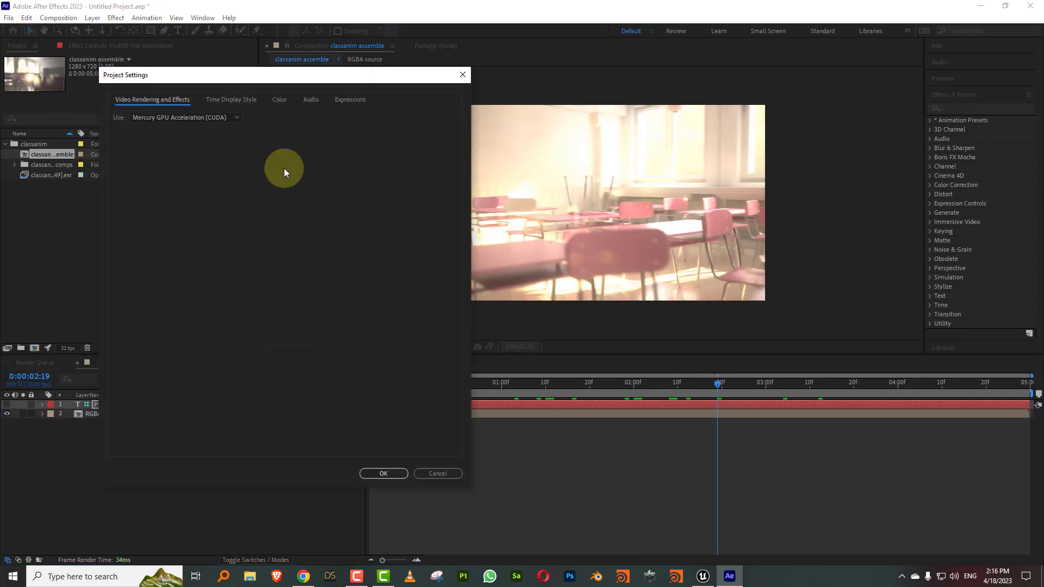
left_click(282, 100)
left_click(289, 131)
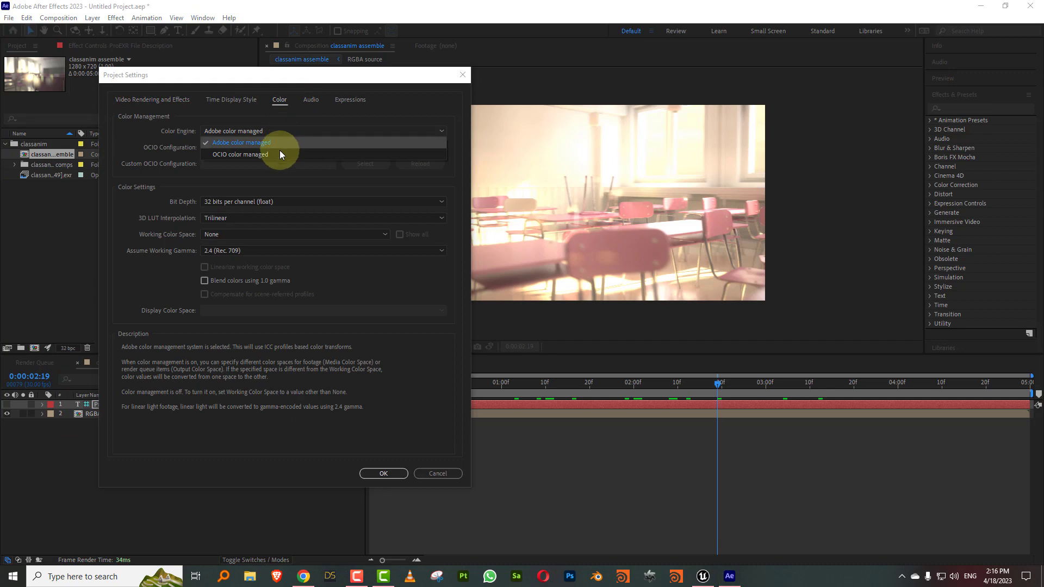
left_click(279, 151)
left_click(362, 169)
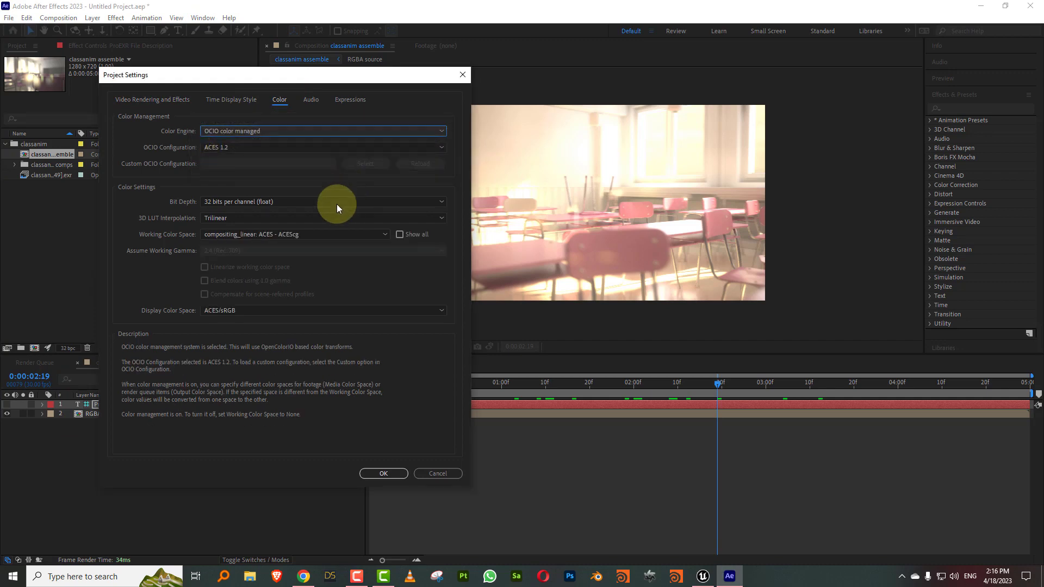
Choose OCIO configuration ACES 1.2, working color space ACES/ACES - ACEScg and display color space ACES/sRGB, and accept the project settings.
left_click(212, 148)
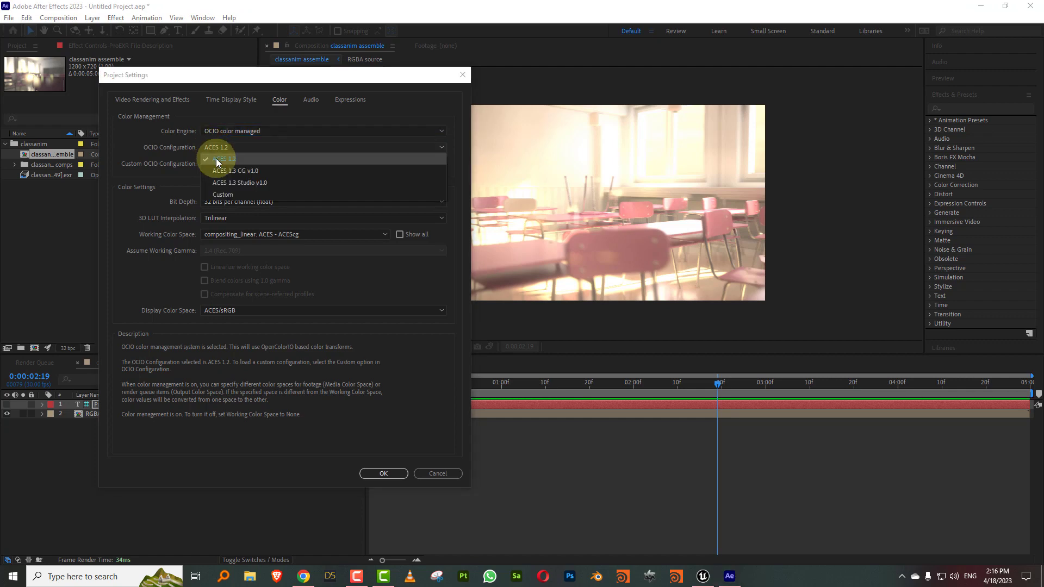
left_click(217, 160)
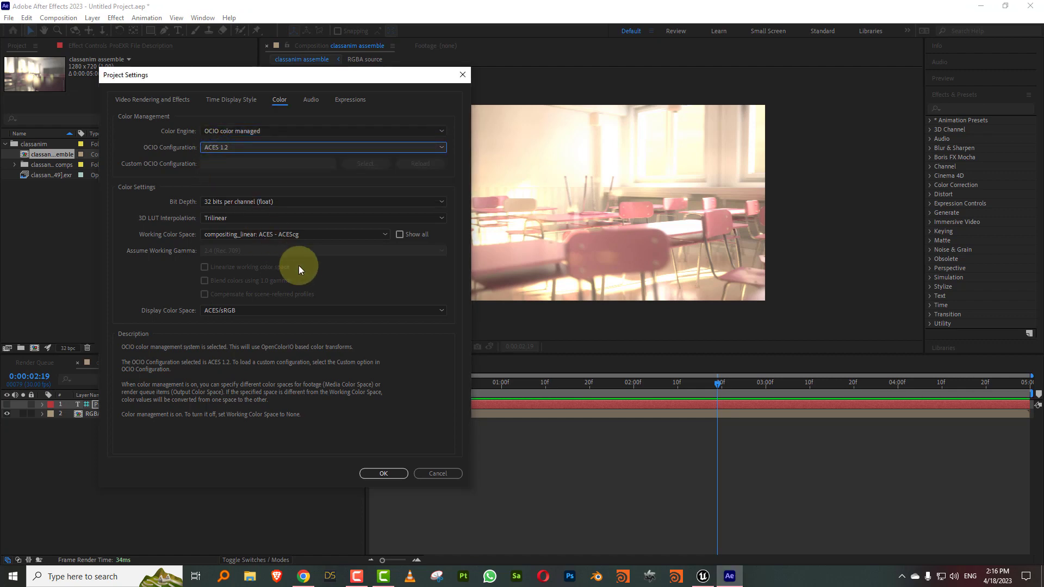
left_click(226, 234)
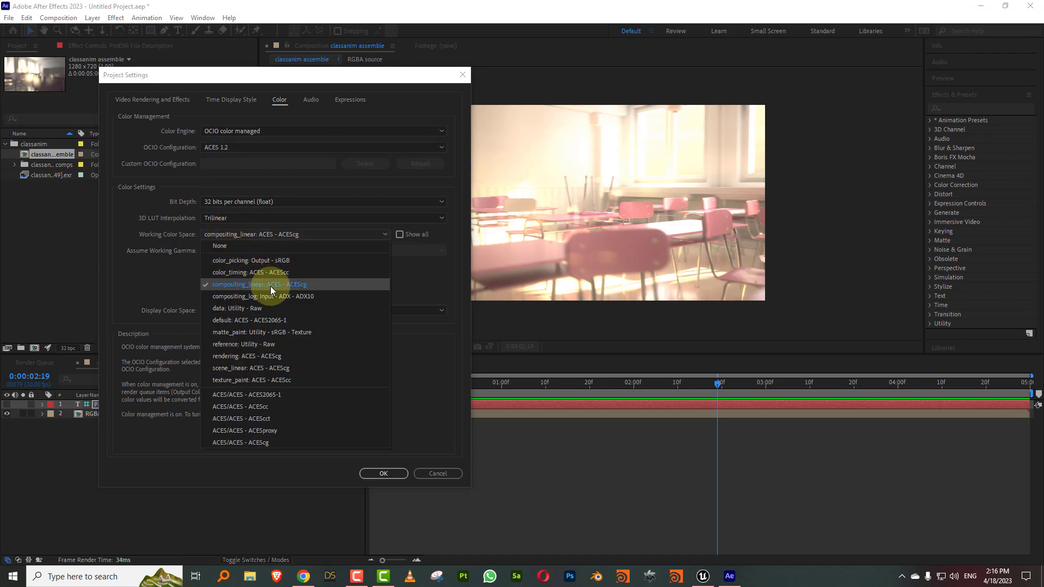
left_click(262, 445)
left_click(220, 313)
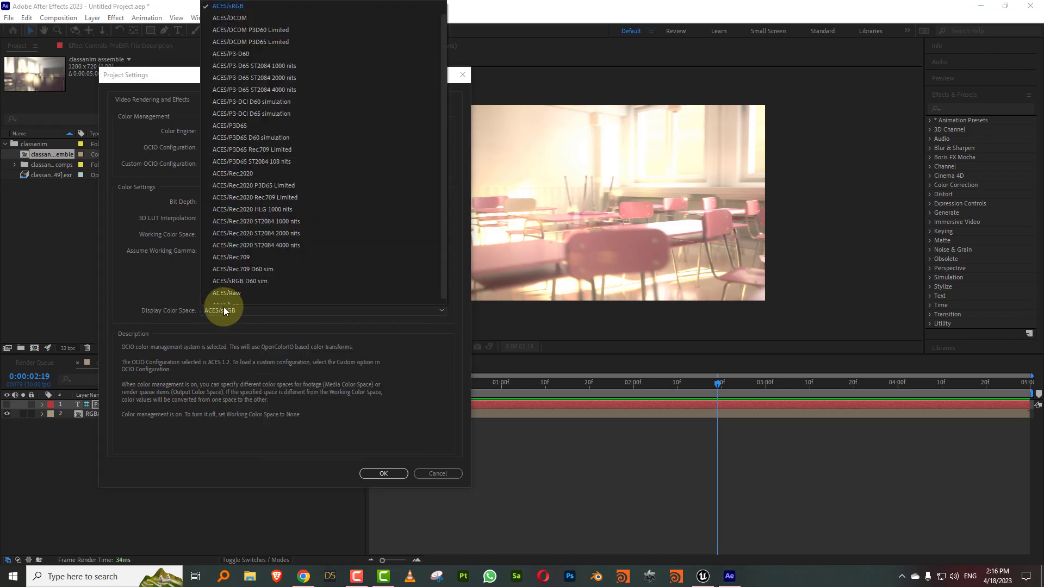
left_click(240, 6)
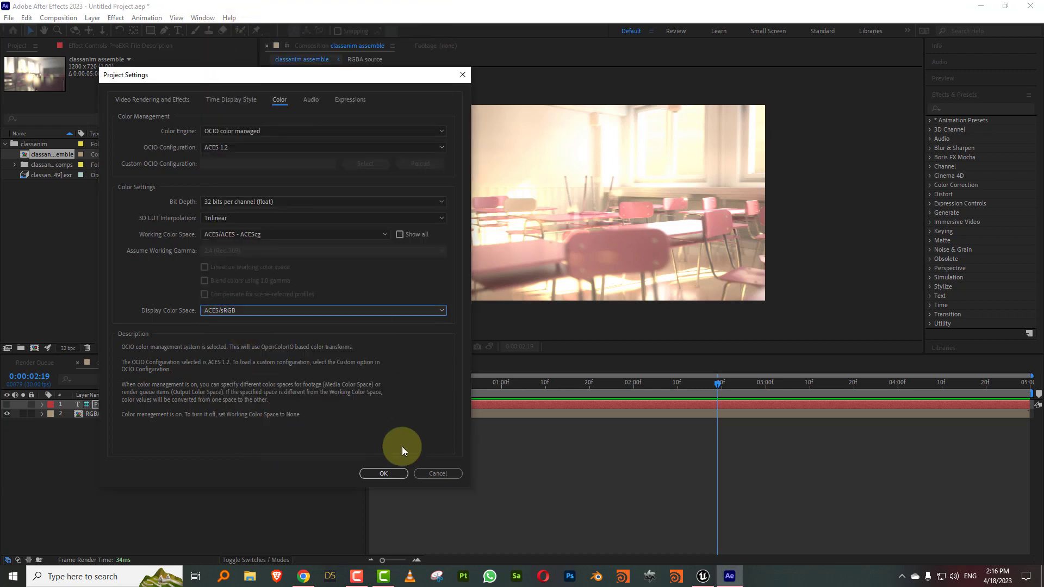
left_click(387, 474)
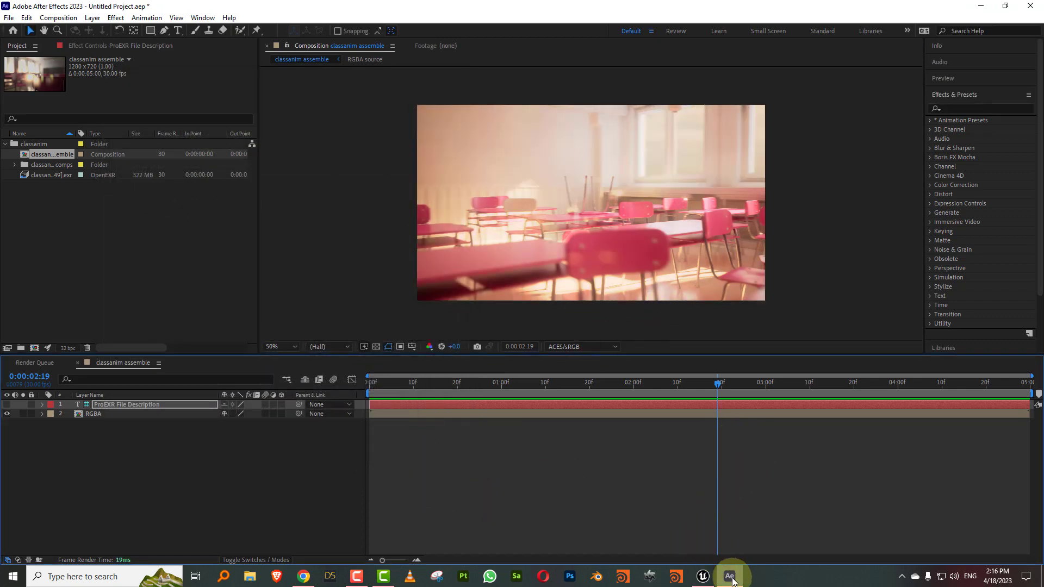
Switch to Unreal Editor, view through the Cine Camera Actor and compare frames 77 and 70 with the rendered composition.
left_click(842, 456)
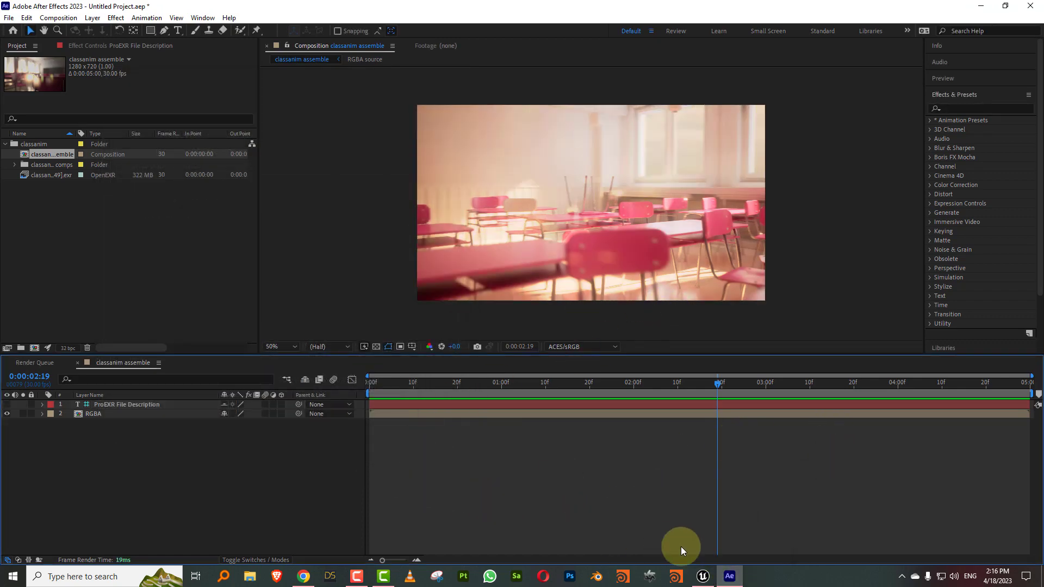
left_click(702, 575)
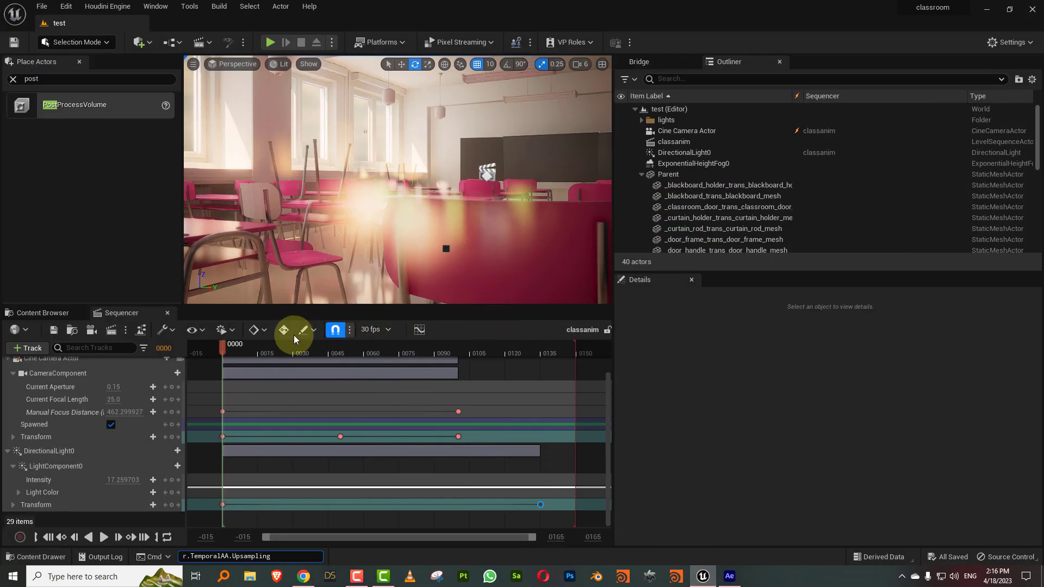
left_click(225, 65)
left_click(240, 182)
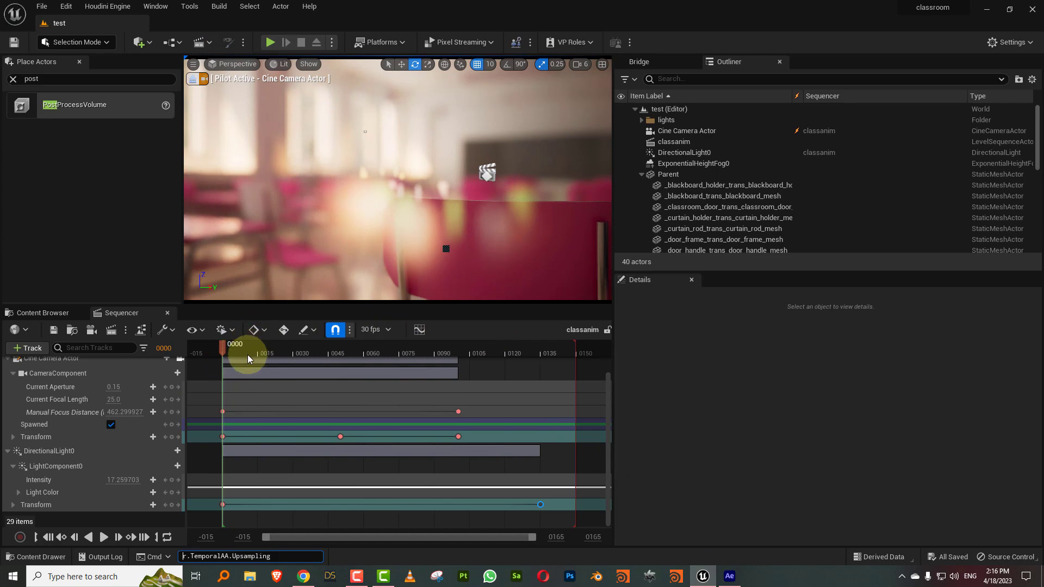
left_click_drag(248, 359, 406, 362)
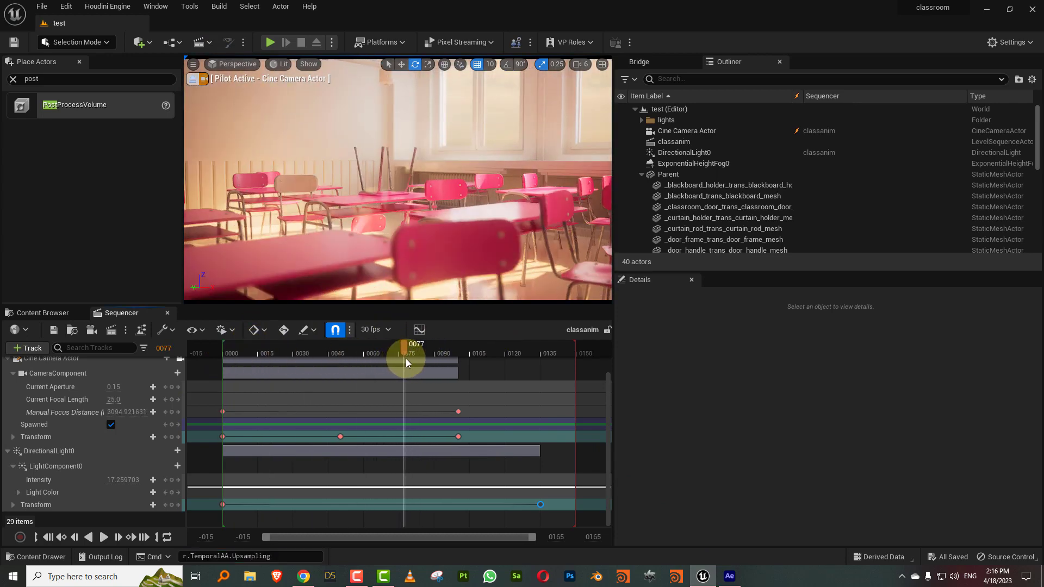
left_click_drag(659, 6, 475, 261)
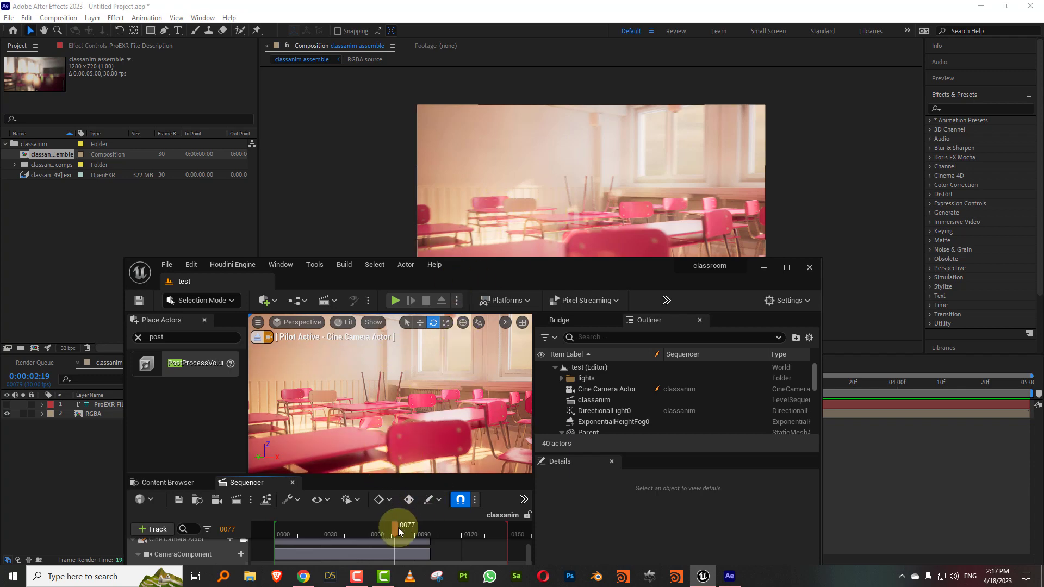
mouse_move(399, 531)
left_mouse_down()
mouse_move(427, 531)
mouse_move(374, 529)
mouse_move(419, 528)
mouse_move(385, 527)
left_mouse_up()
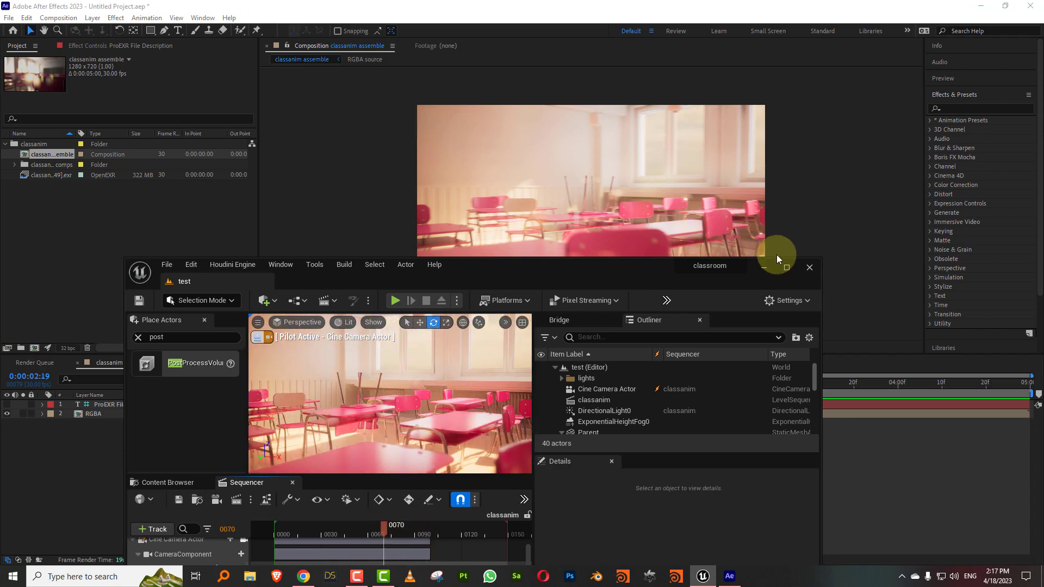
Back in After Effects, enlarge the composition view to 100% and preview the animation from 0:00:00:01.
left_click(458, 387)
left_click_drag(654, 386, 373, 380)
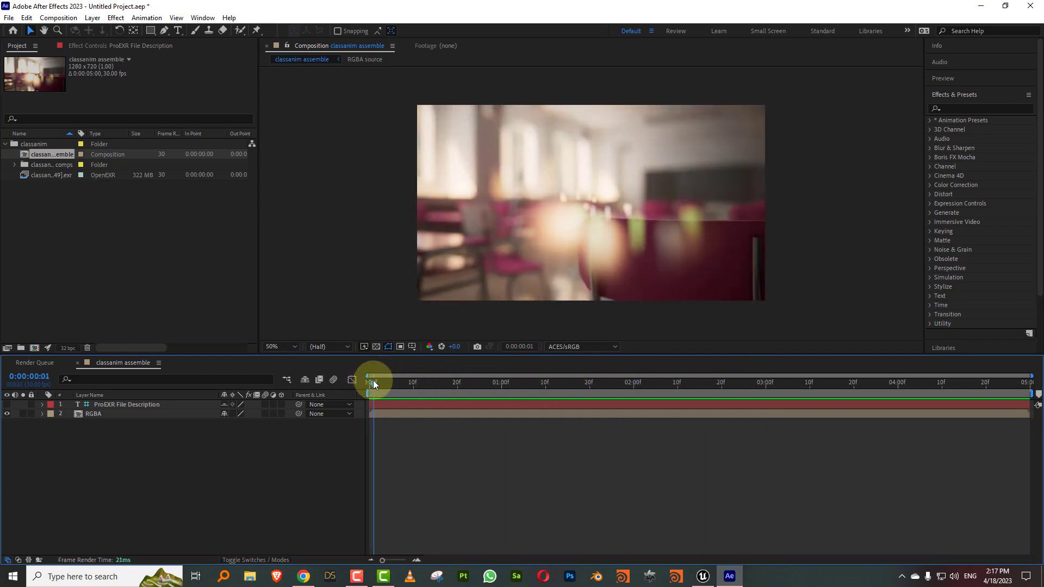
scroll(595, 213, "up", 2)
left_click_drag(515, 353, 489, 430)
key("space")
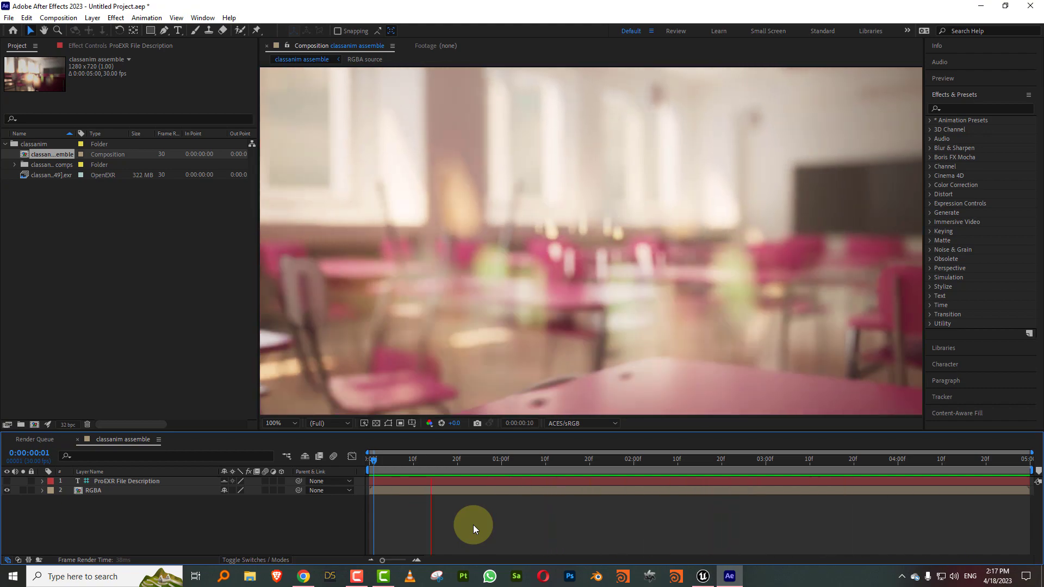
key("space")
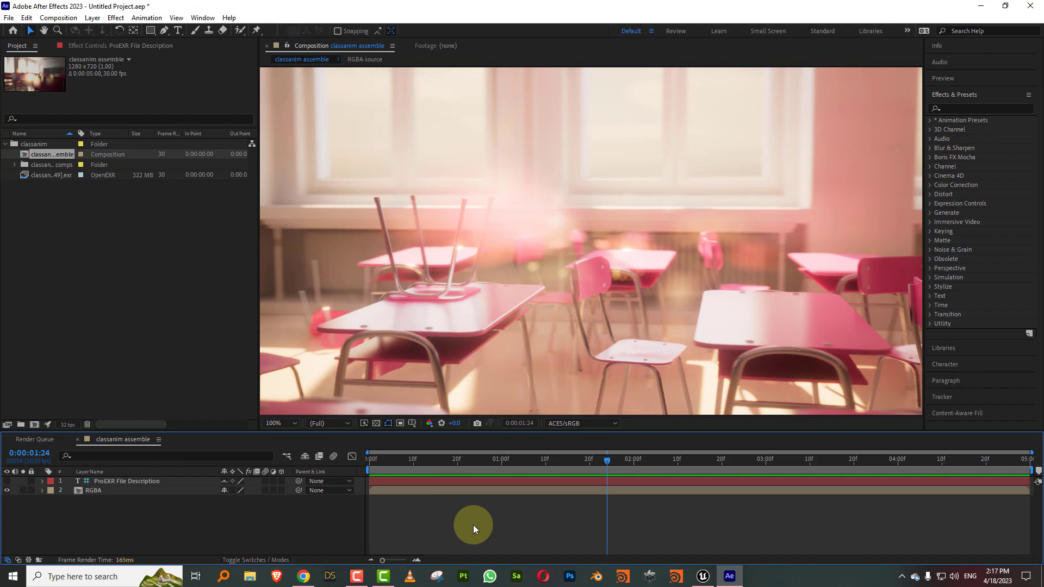
Switch to Chrome and check the description of the YouTube video on improving Unreal Engine depth of field quality.
left_click(298, 582)
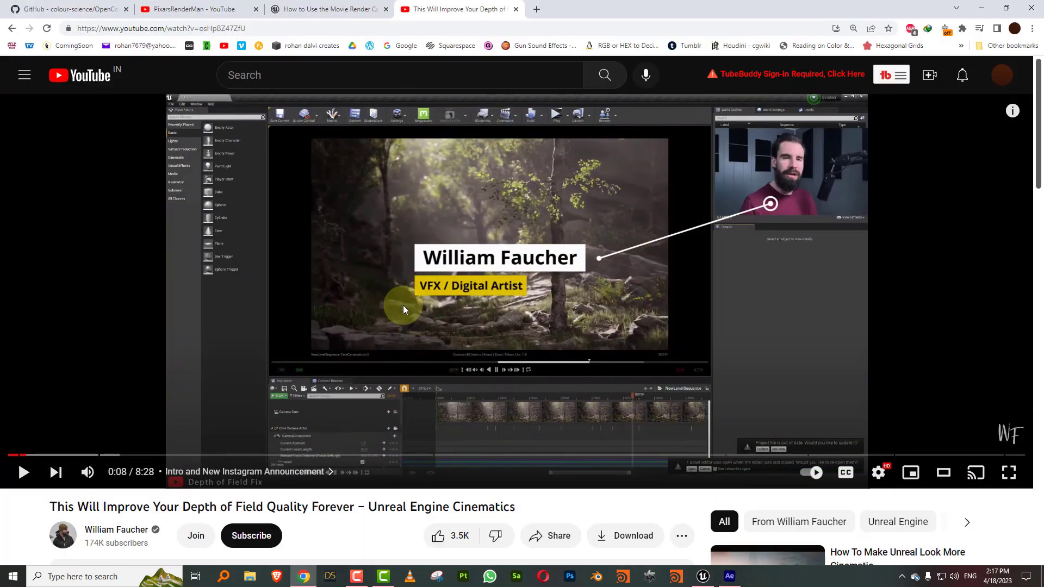
scroll(403, 305, "down", 1)
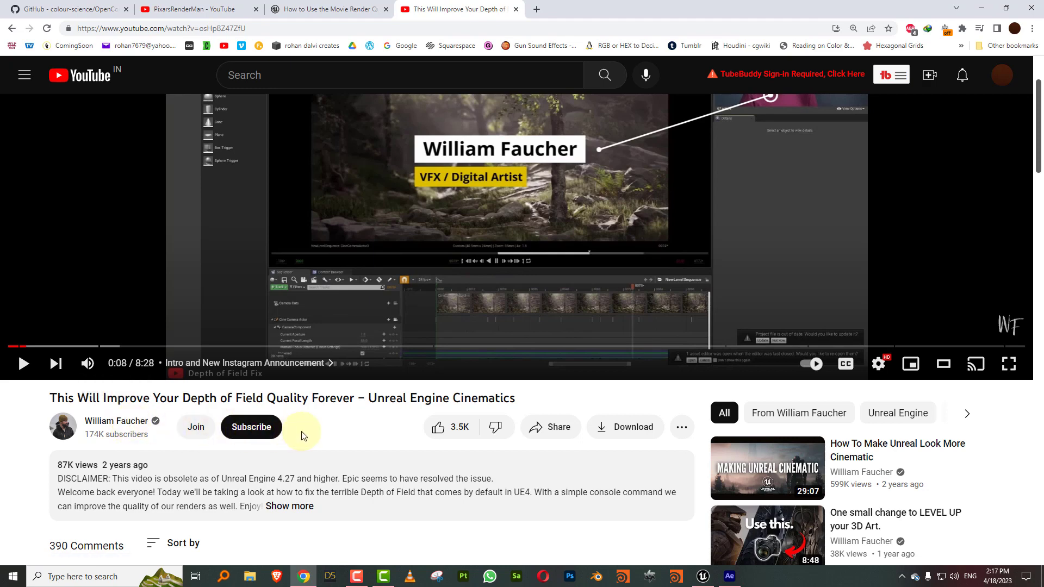
scroll(351, 435, "up", 2)
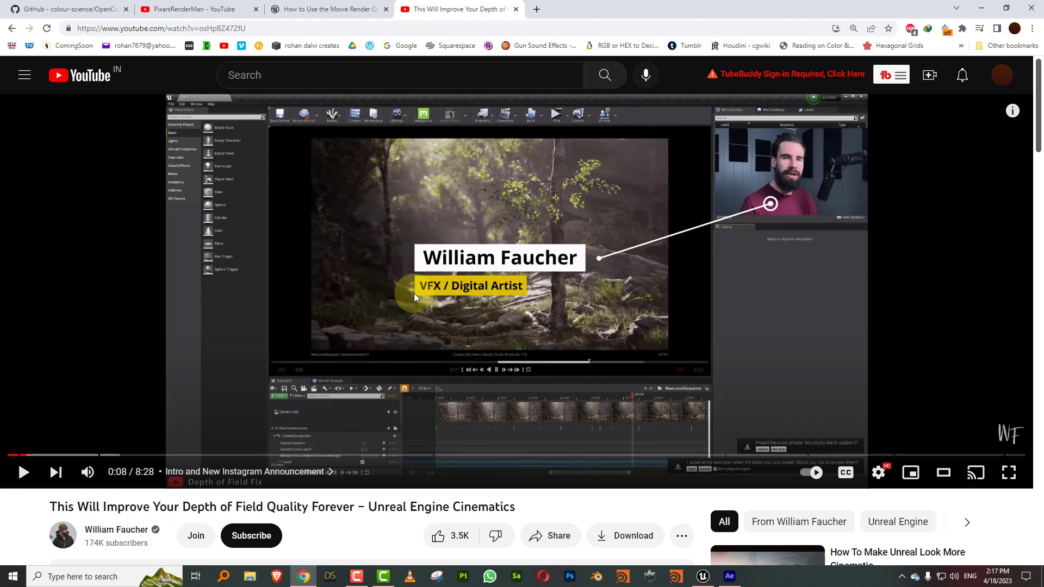
scroll(428, 271, "down", 1)
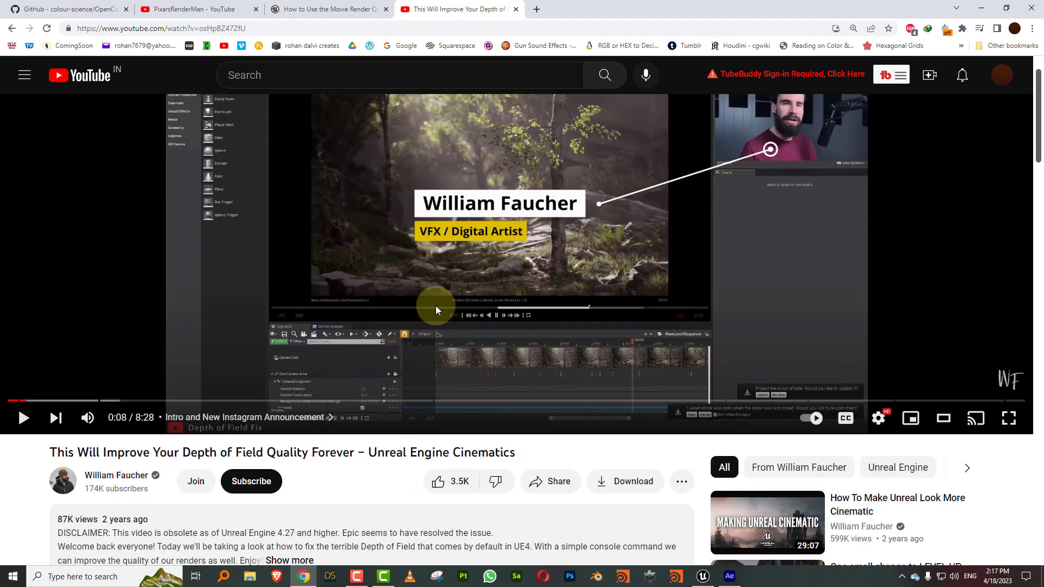
scroll(436, 305, "up", 1)
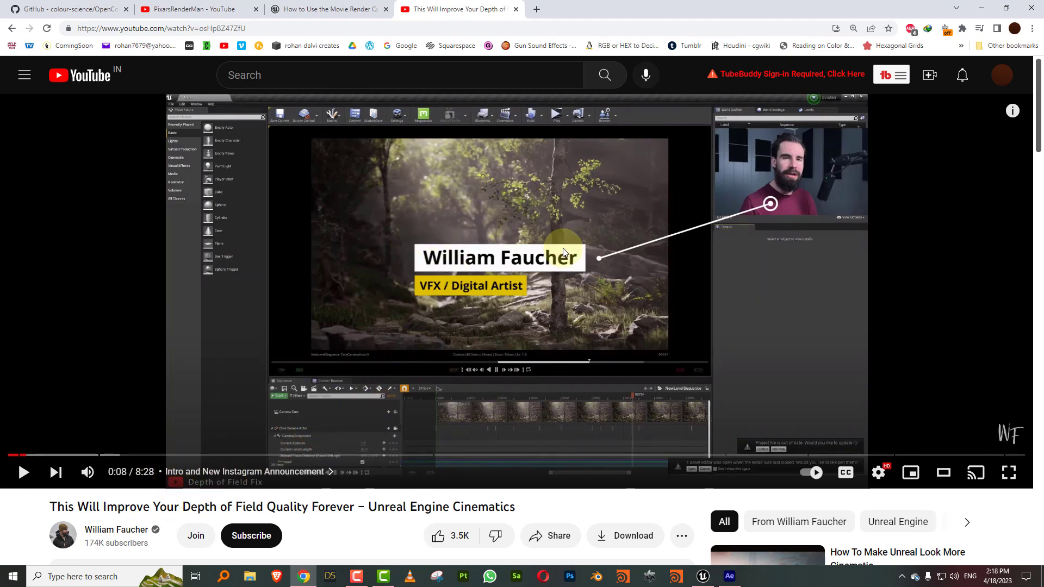
Switch back to After Effects, preview the animation, reduce the composition view to 50%, heighten the timeline and go to 0:00:01:16.
left_click(981, 8)
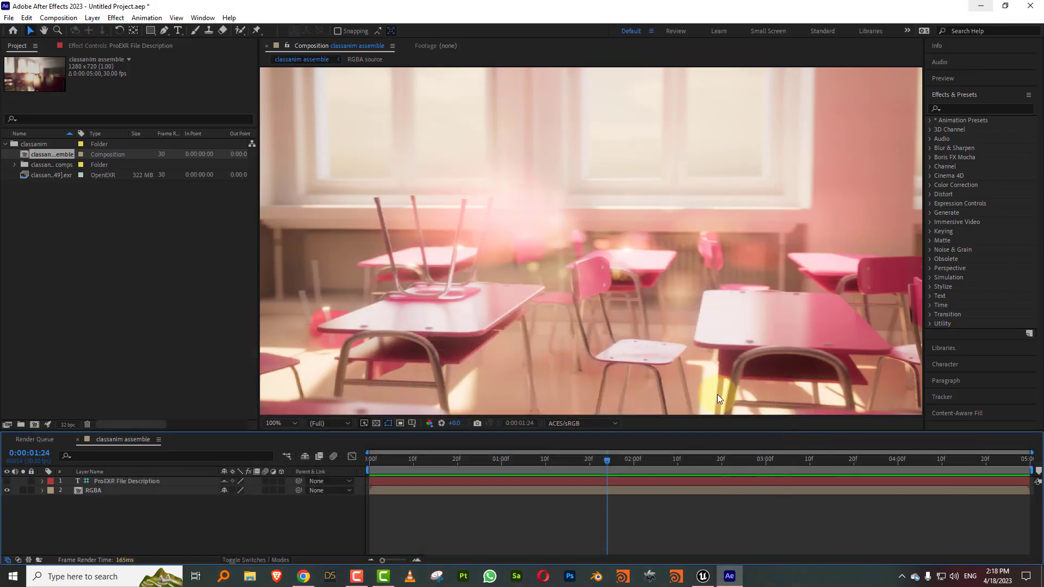
key("space")
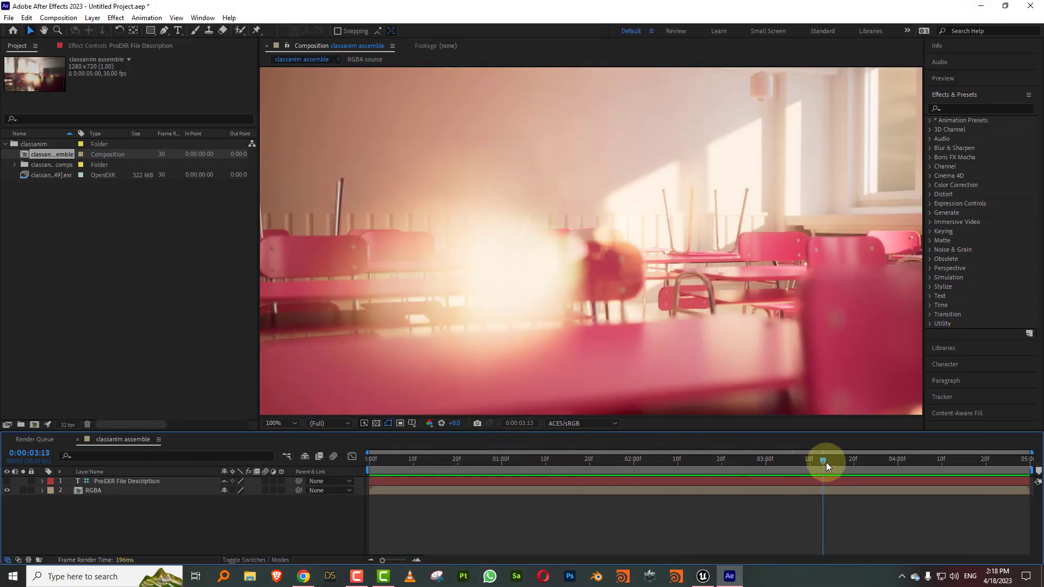
key("space")
scroll(573, 272, "down", 2)
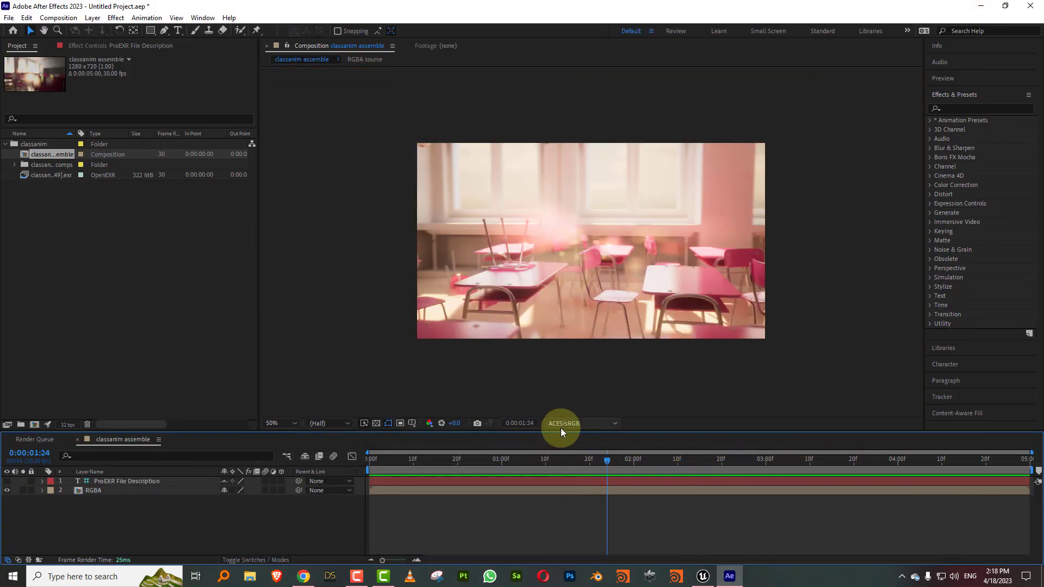
left_click_drag(562, 429, 563, 329)
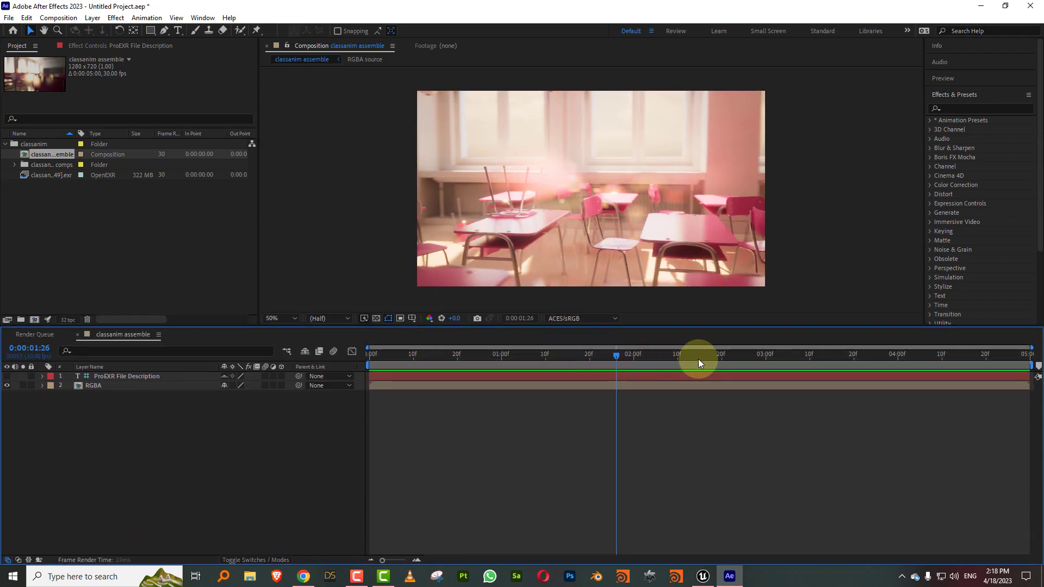
left_click_drag(699, 356, 571, 357)
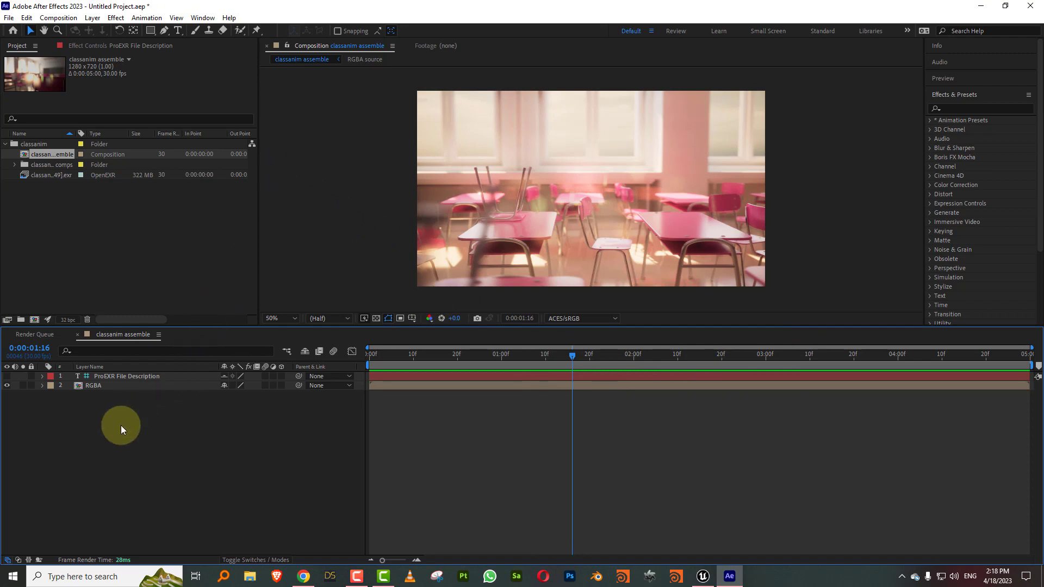
Save the project as classroom1.aep in the classroom folder.
left_click(9, 18)
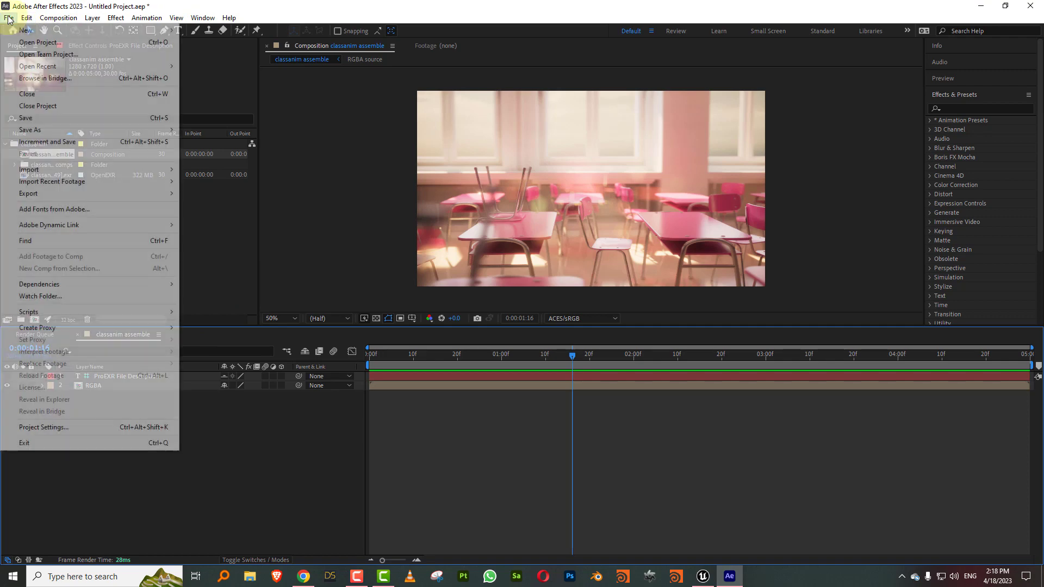
mouse_move(136, 129)
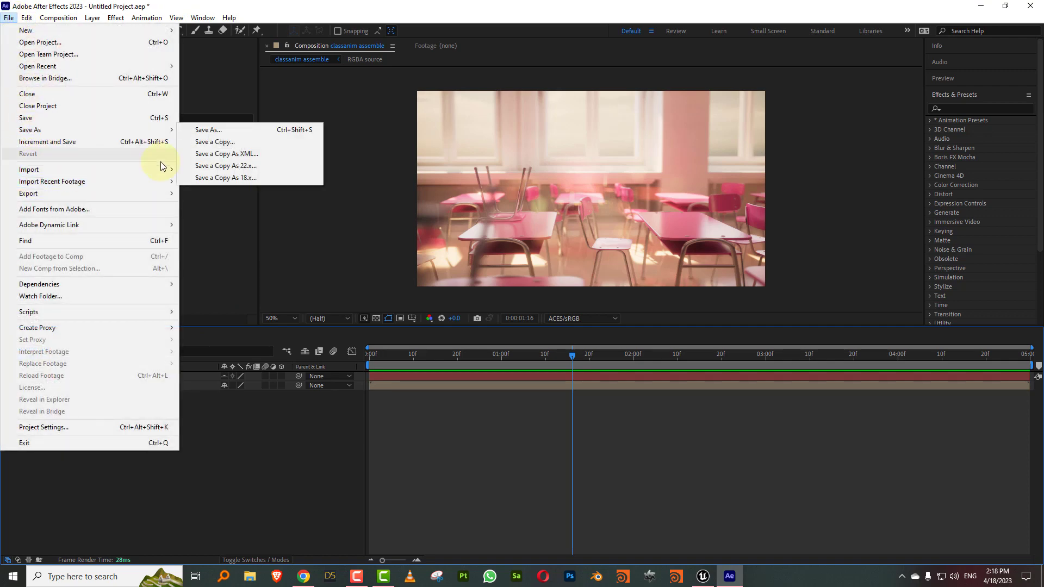
left_click(221, 128)
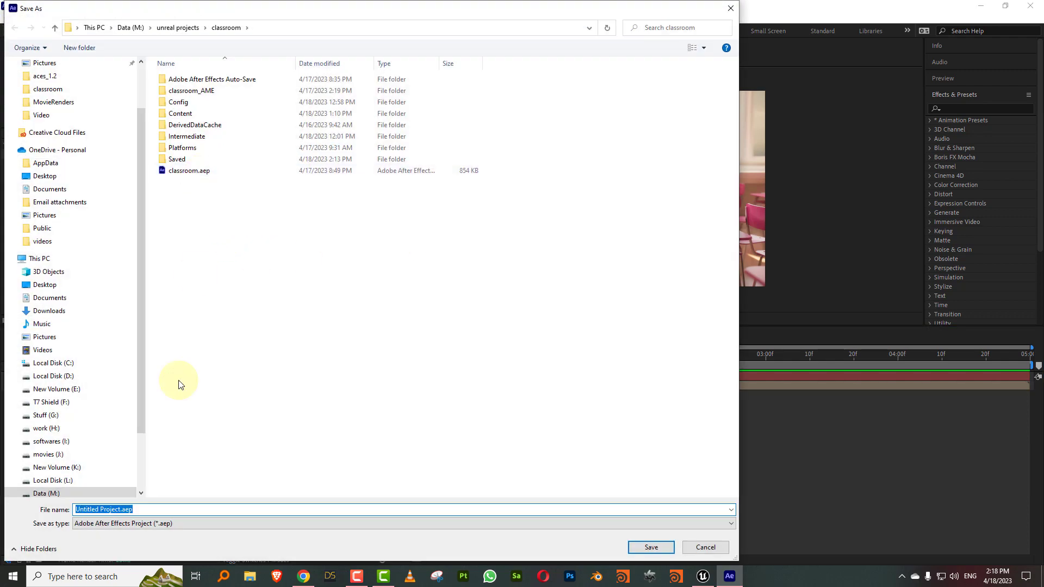
left_click(193, 171)
double_click(103, 508)
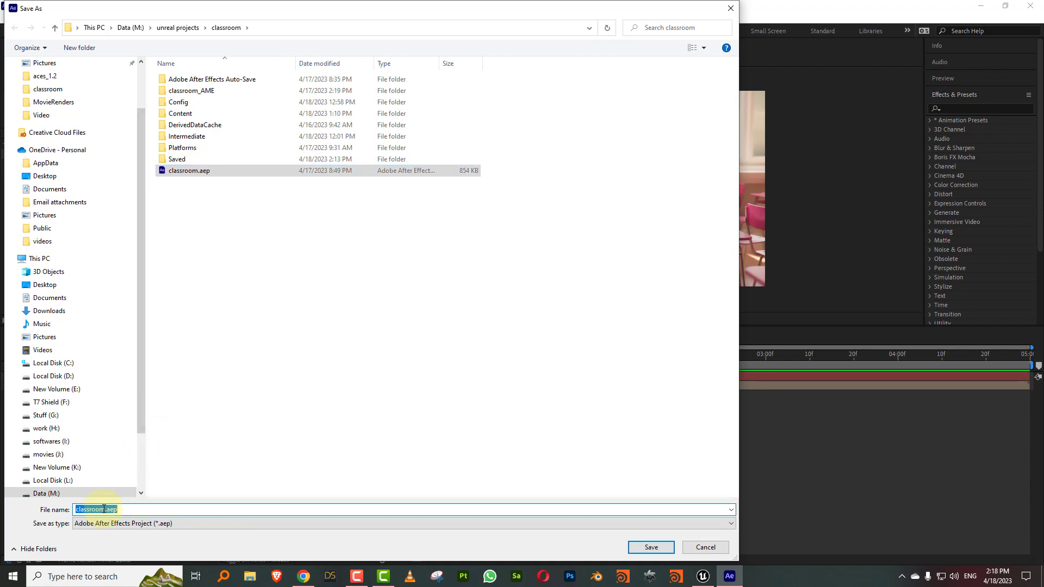
type("1")
key("Return")
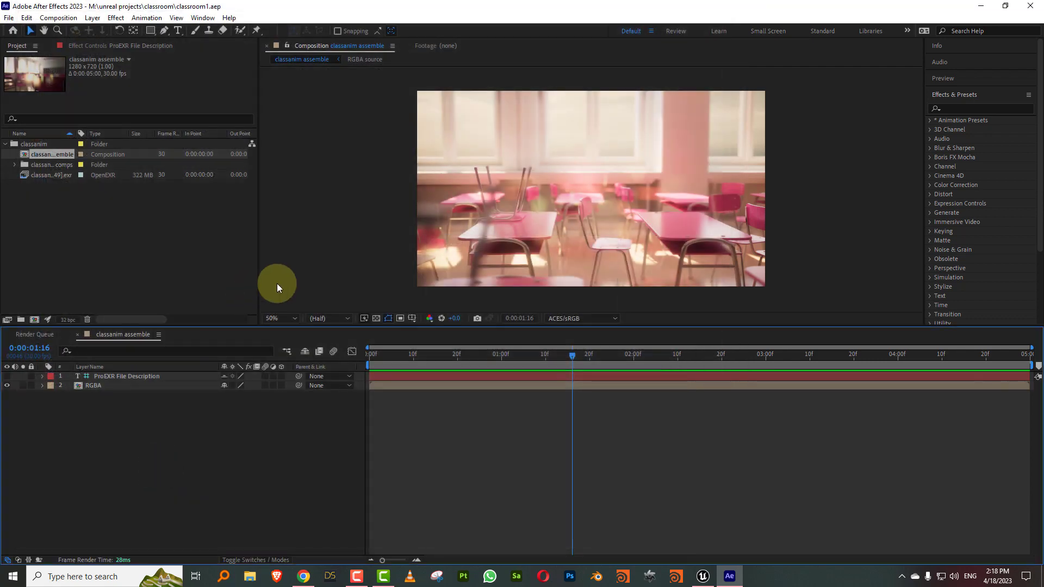
Queue the classanim assemble composition and render it with H.264 to classroom.mp4 in the classroom folder.
left_click(69, 18)
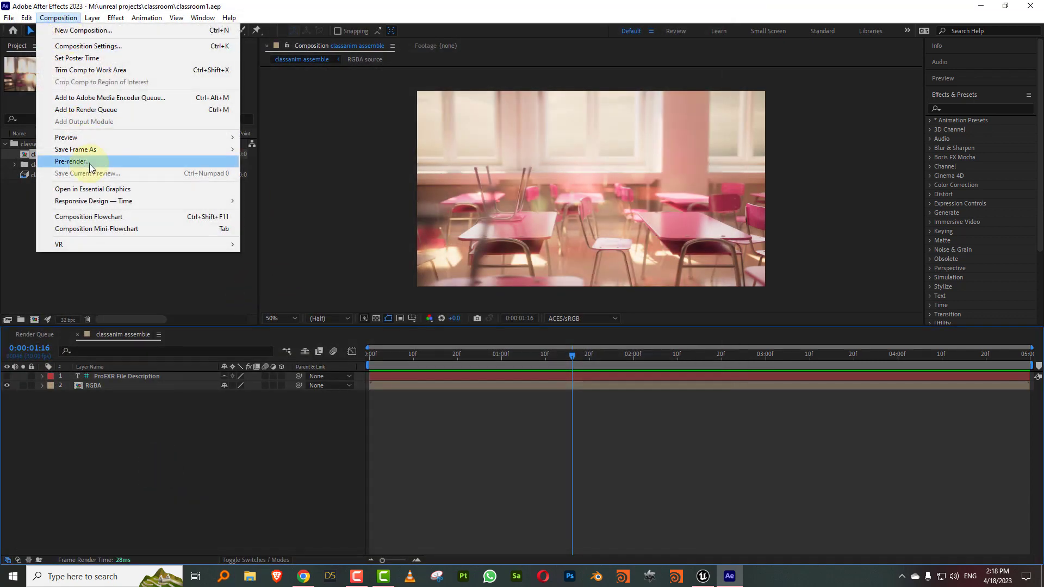
left_click(99, 111)
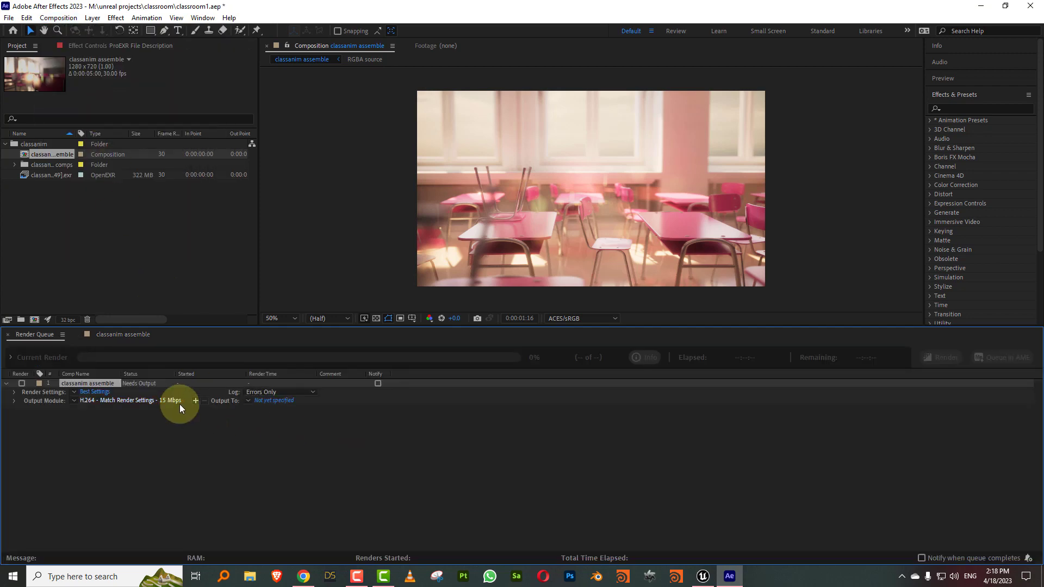
left_click(274, 400)
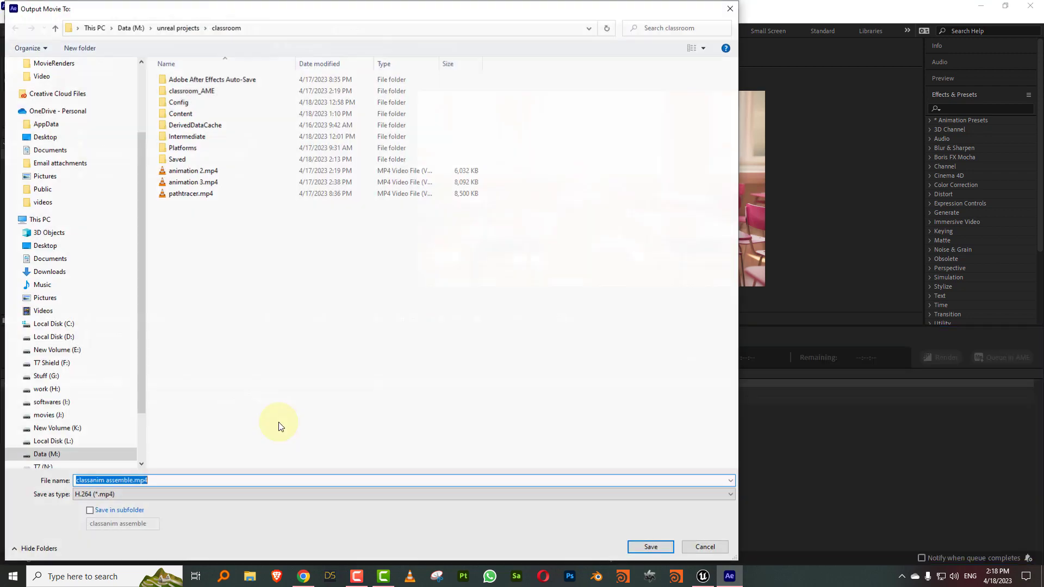
left_click(193, 183)
left_click(109, 480)
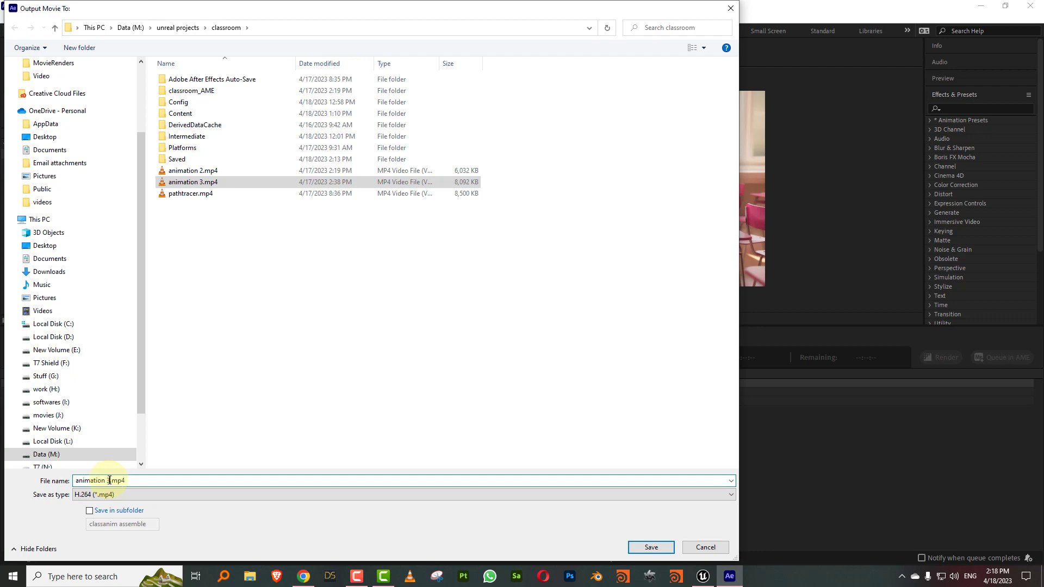
type("c")
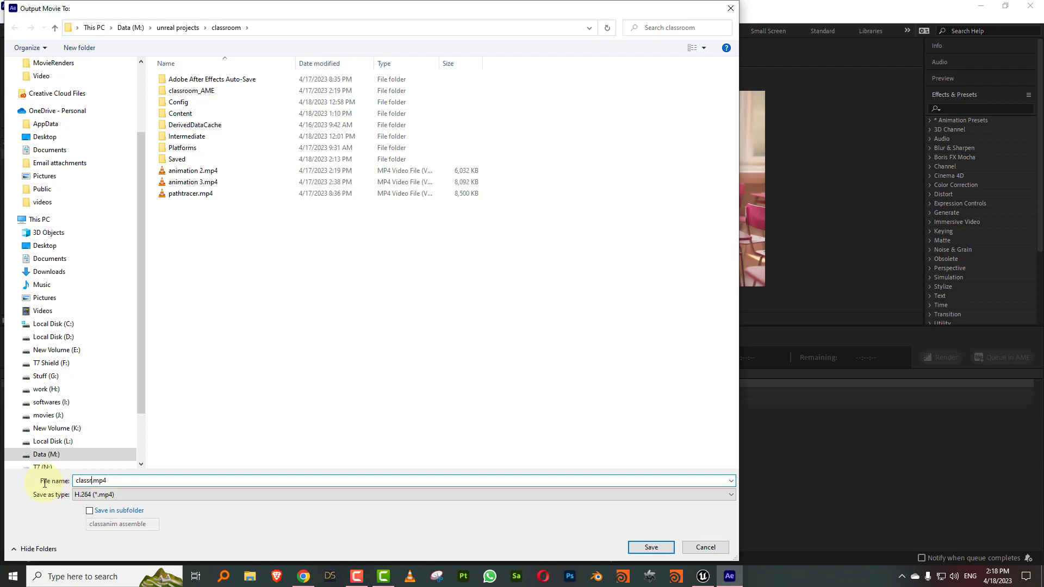
type("lassroom")
key("Return")
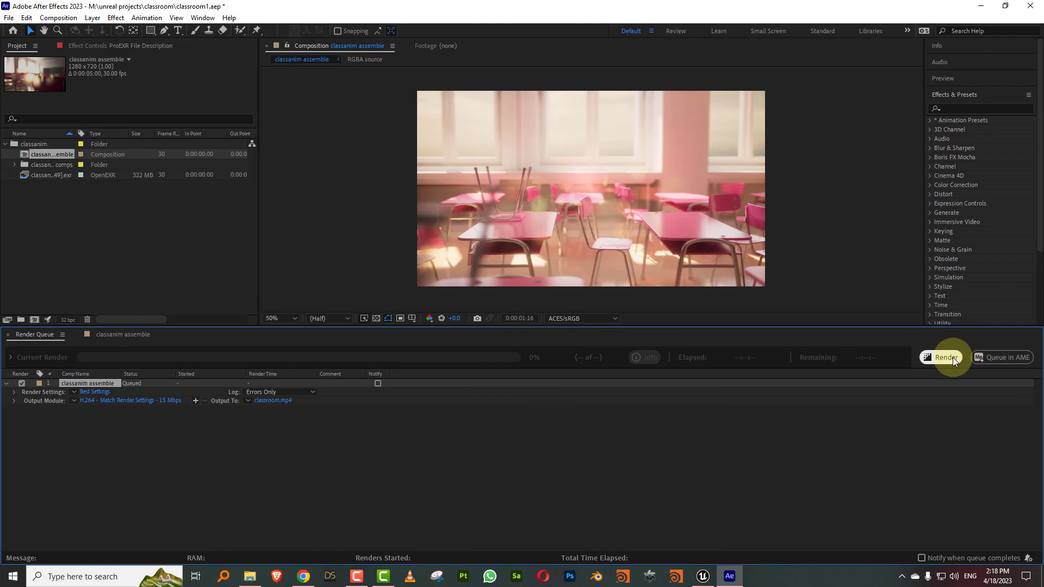
left_click(946, 357)
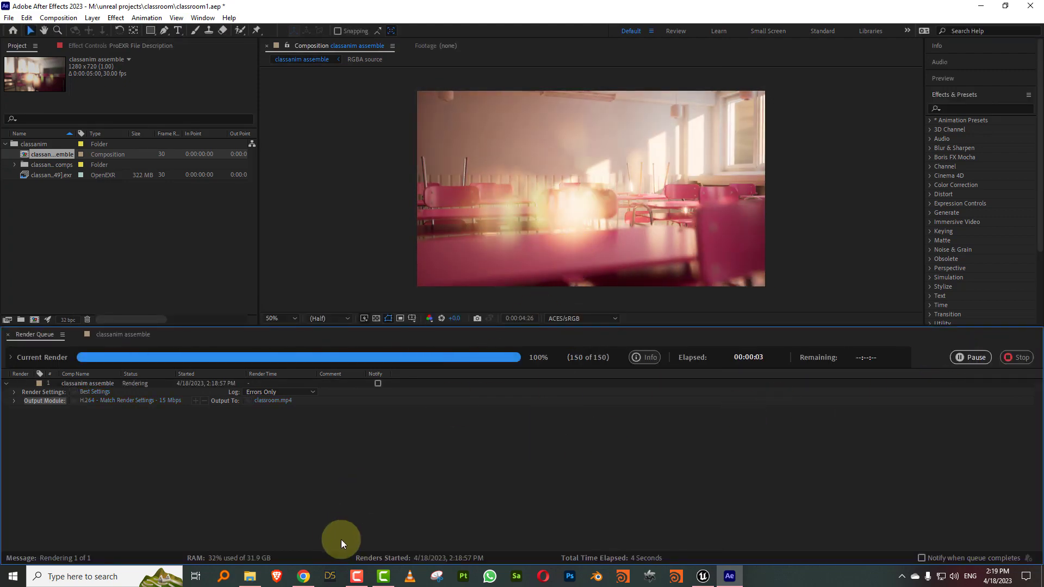
Switch to File Explorer, play the rendered classroom.mp4 in VLC media player to check its colours, and return to After Effects.
left_click(249, 577)
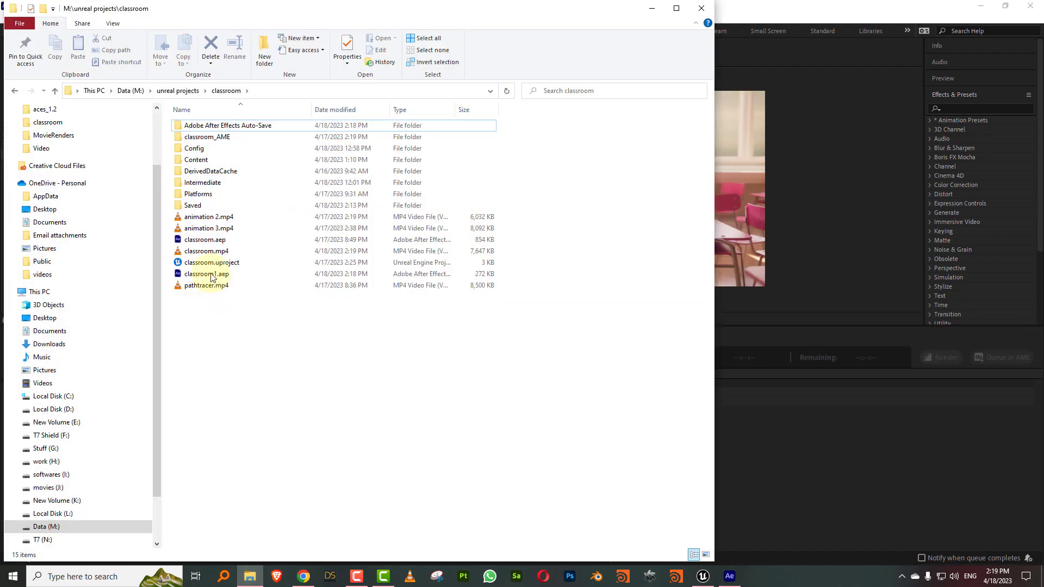
double_click(207, 251)
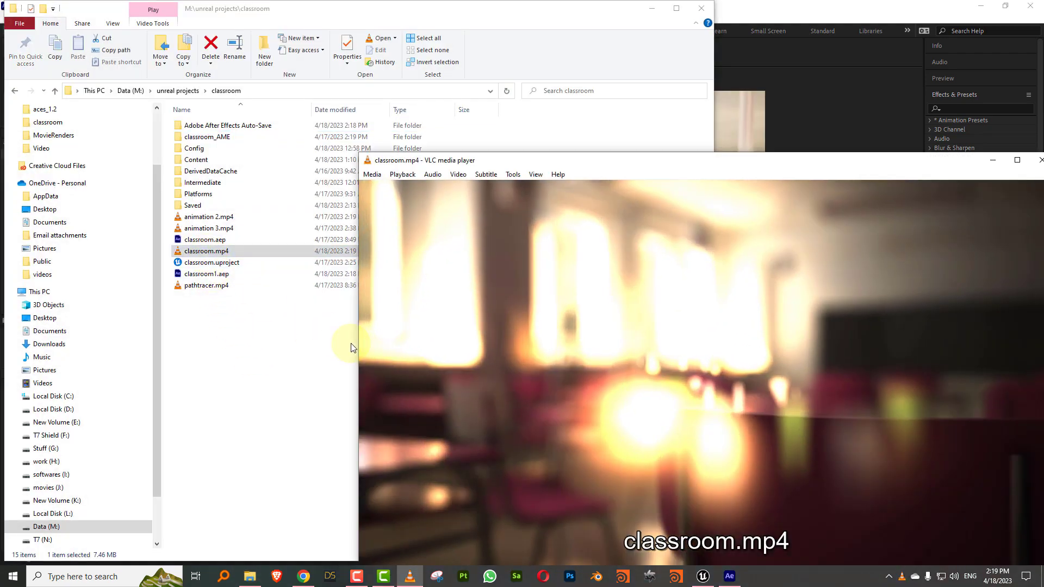
left_click_drag(570, 160, 327, 72)
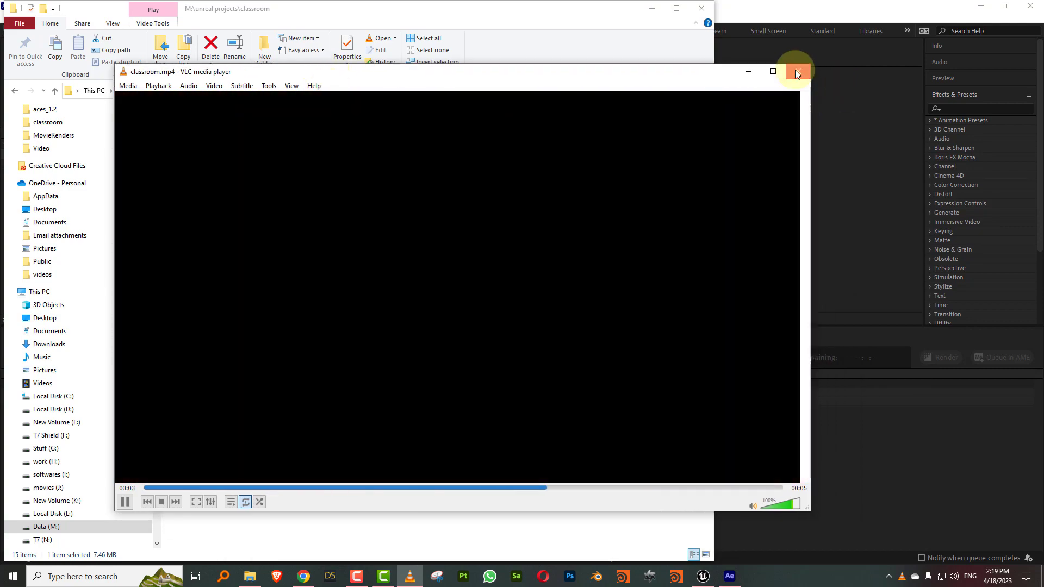
left_click(798, 71)
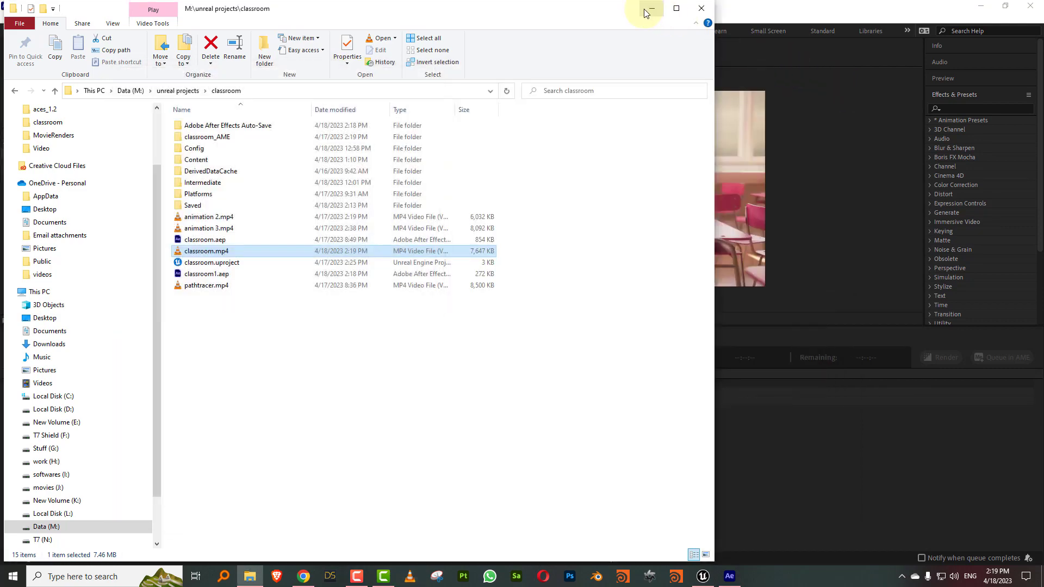
left_click(647, 10)
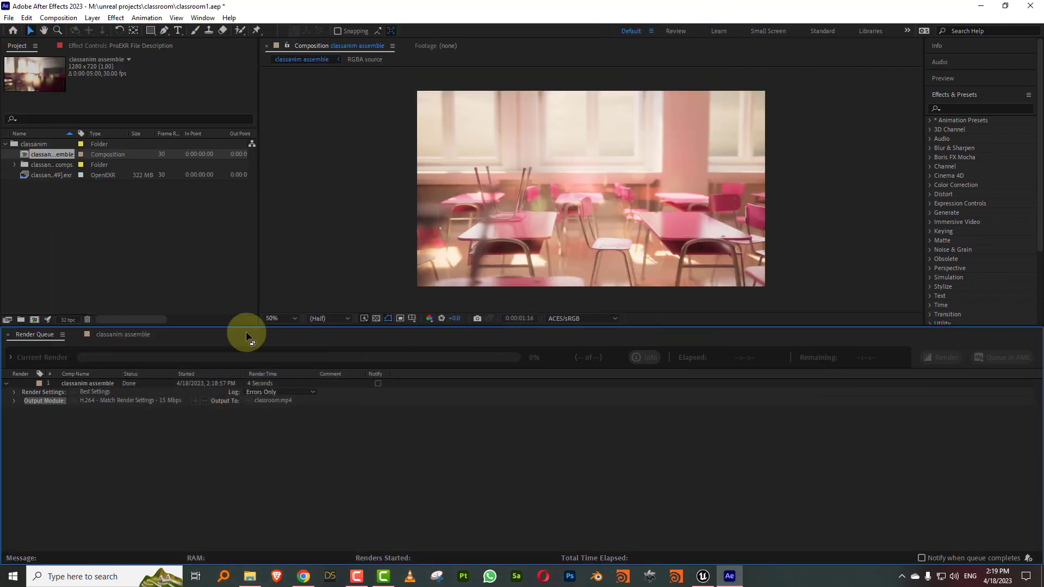
Add an adjustment layer above the other layers in the classanim assemble composition.
left_click(133, 336)
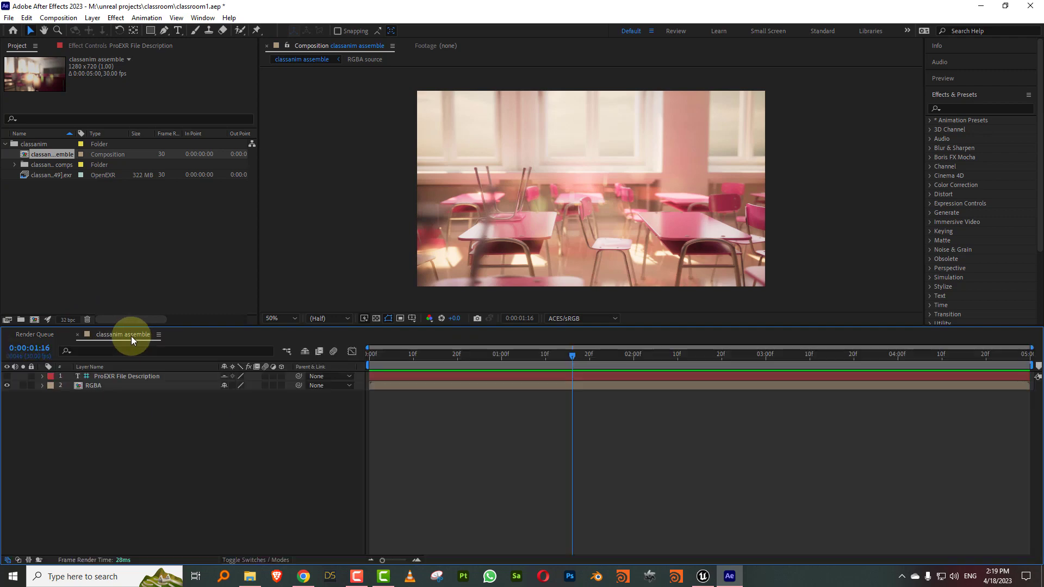
right_click(156, 443)
mouse_move(226, 311)
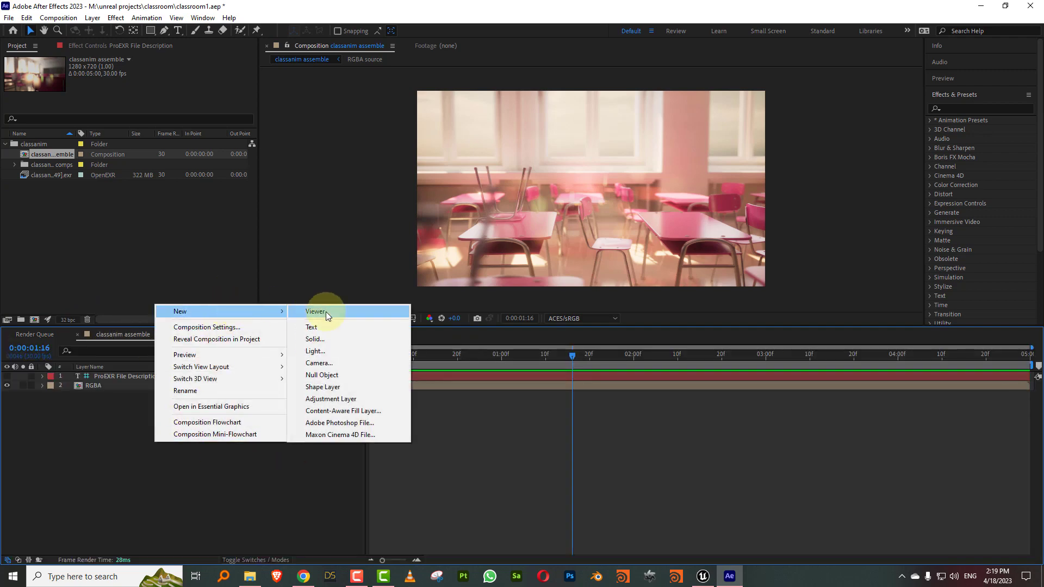
left_click(335, 399)
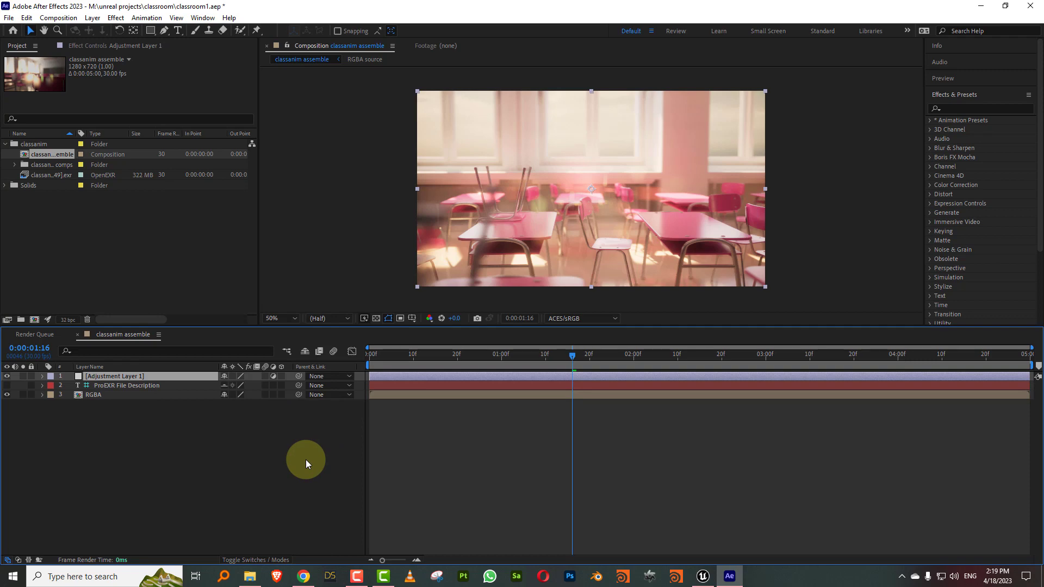
Apply the OCIO Color Space Transform effect to the adjustment layer.
left_click(86, 47)
right_click(136, 197)
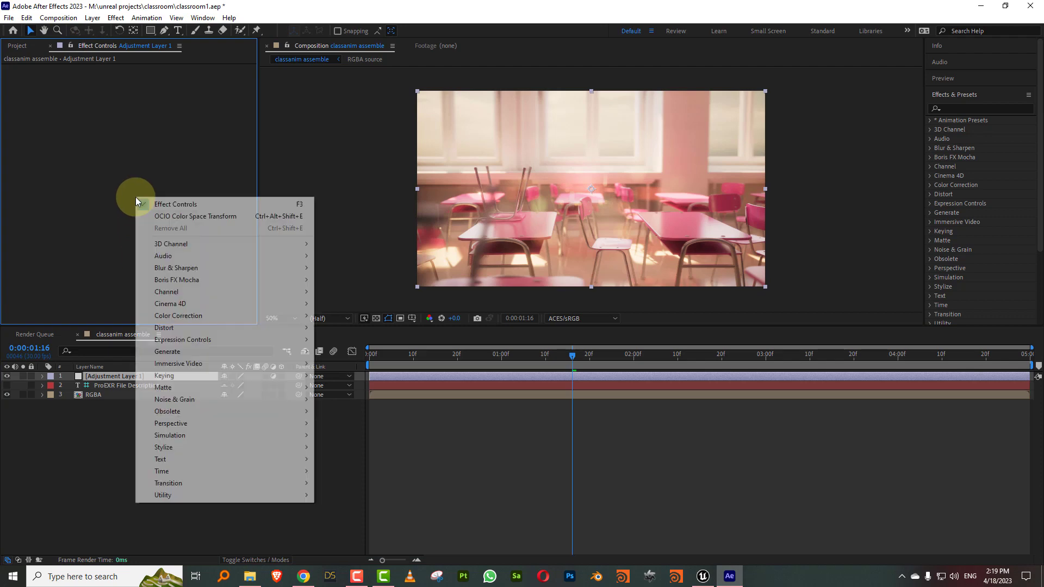
mouse_move(170, 317)
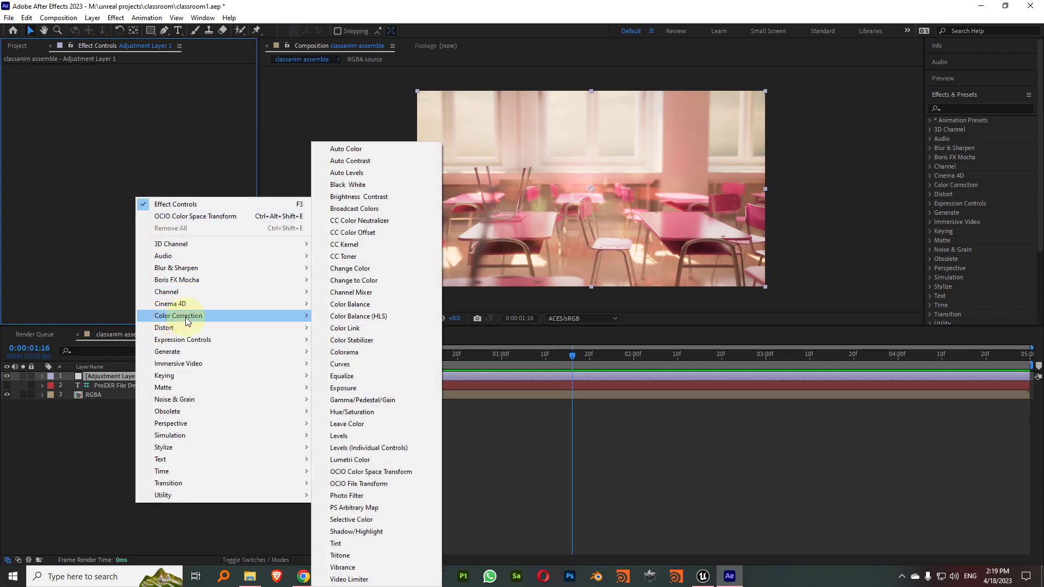
left_click(368, 472)
Set the transform's output color space to color_picking: Output - sRGB and scrub to 0:00:01:14 to inspect the image.
left_click(198, 79)
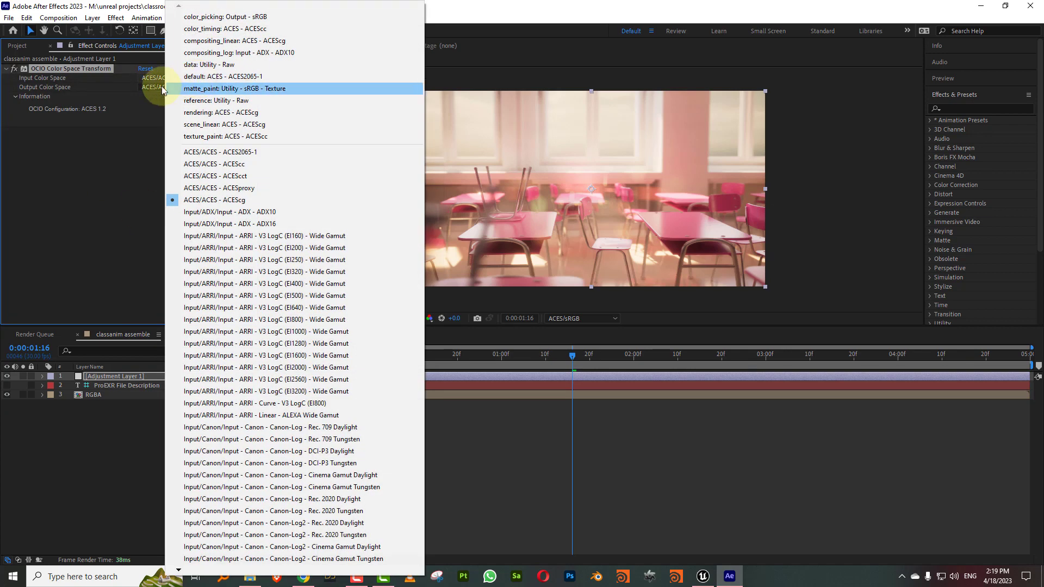
left_click(115, 161)
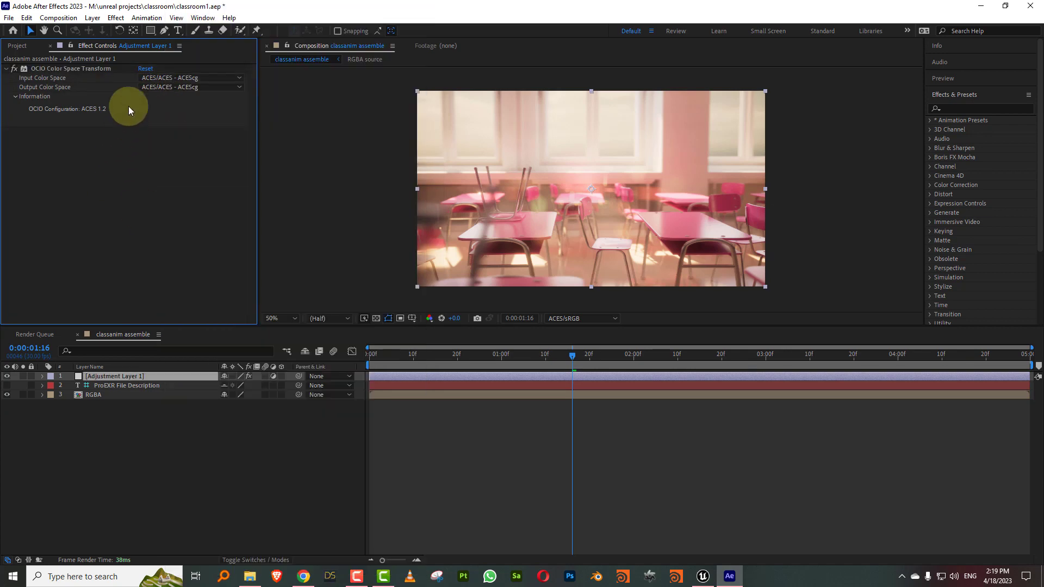
left_click(161, 86)
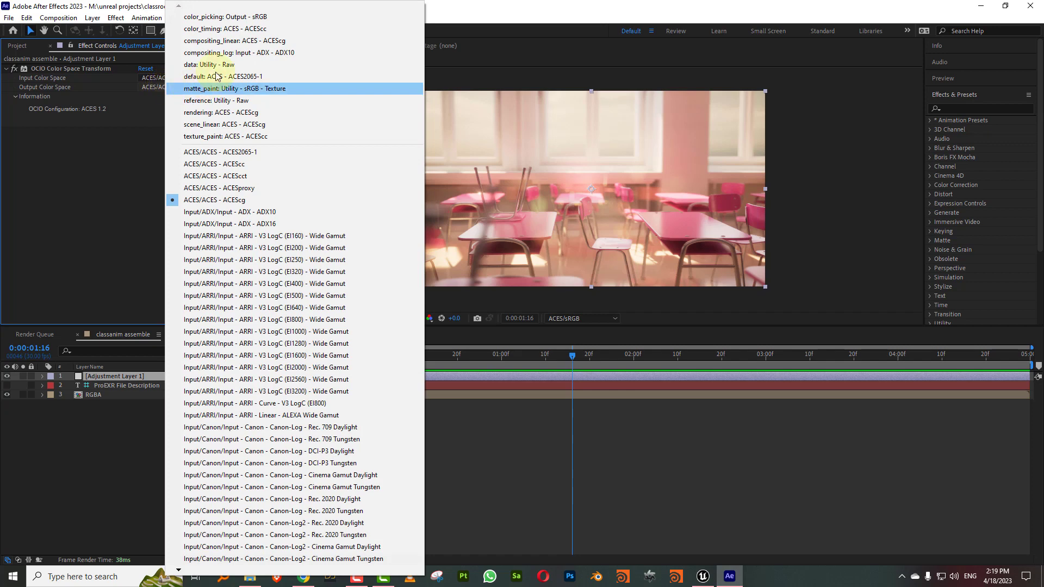
left_click(231, 18)
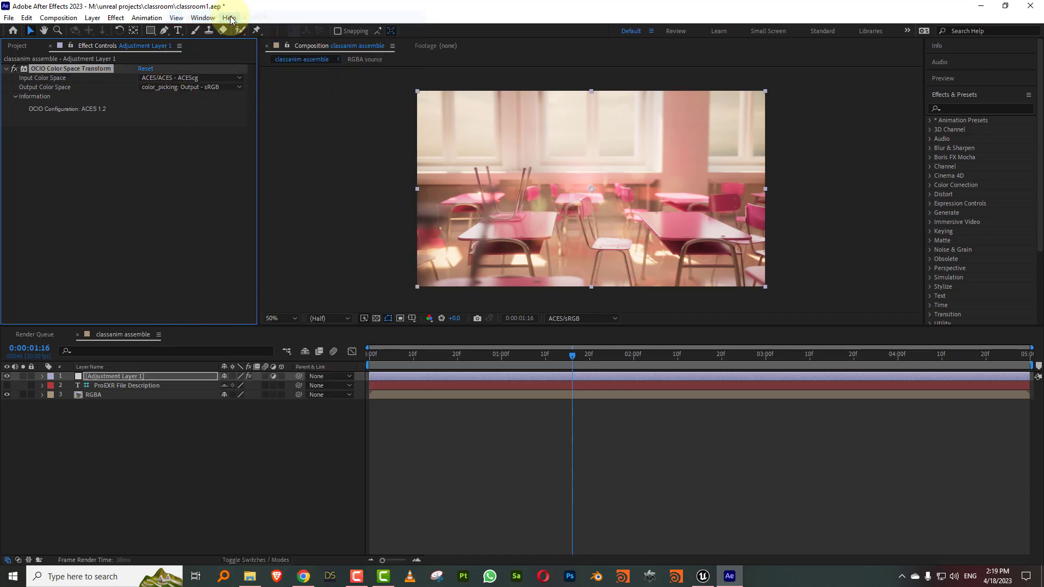
left_click(625, 354)
left_click_drag(645, 354, 562, 361)
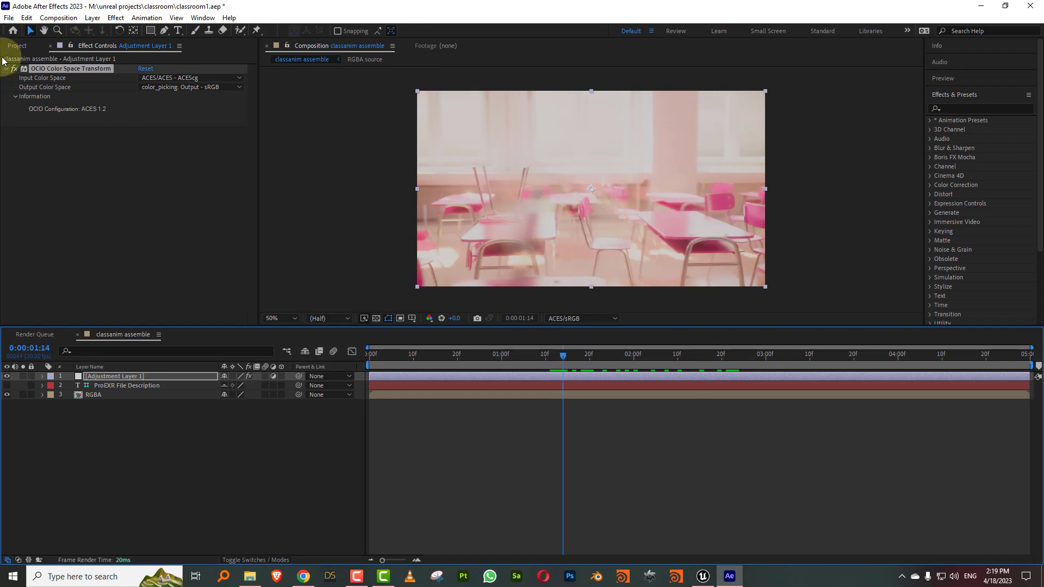
Save the project and add the classanim assemble composition to the render queue.
left_click(9, 17)
left_click(22, 117)
left_click(58, 17)
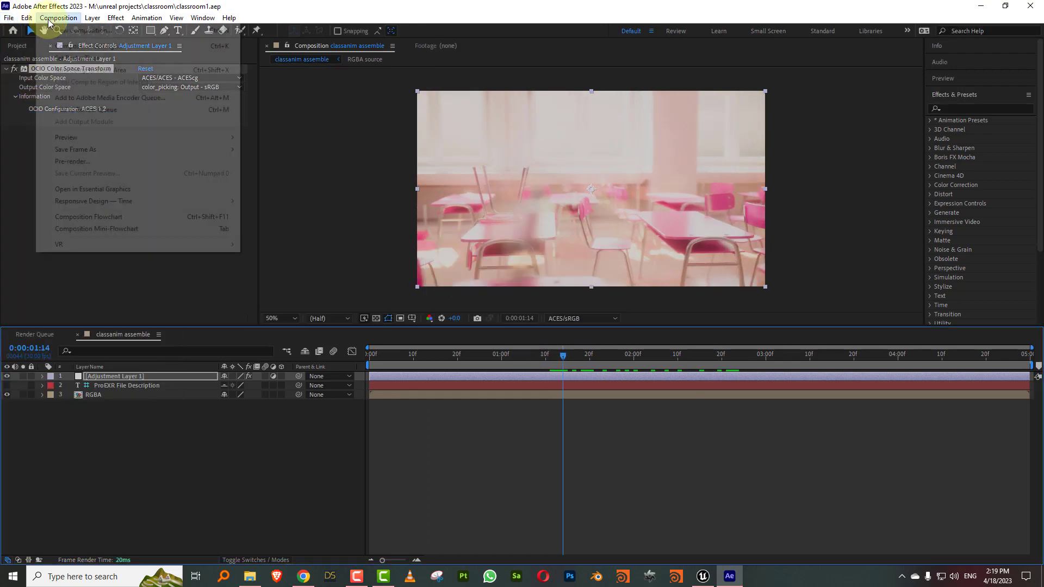
left_click(87, 109)
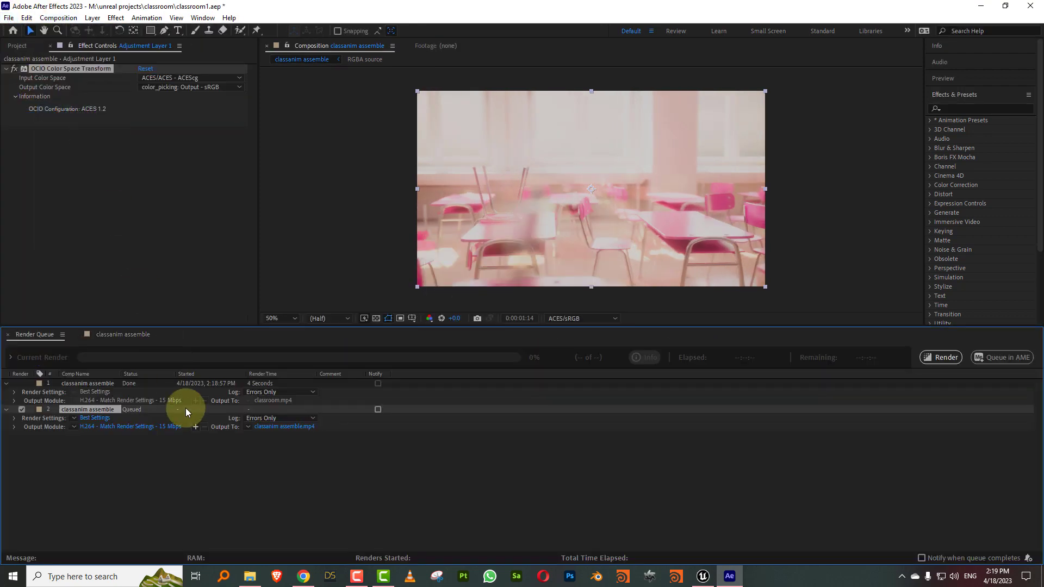
Set the queued render's output file to classroom.mp4, replacing the existing file, and render it.
left_click(290, 426)
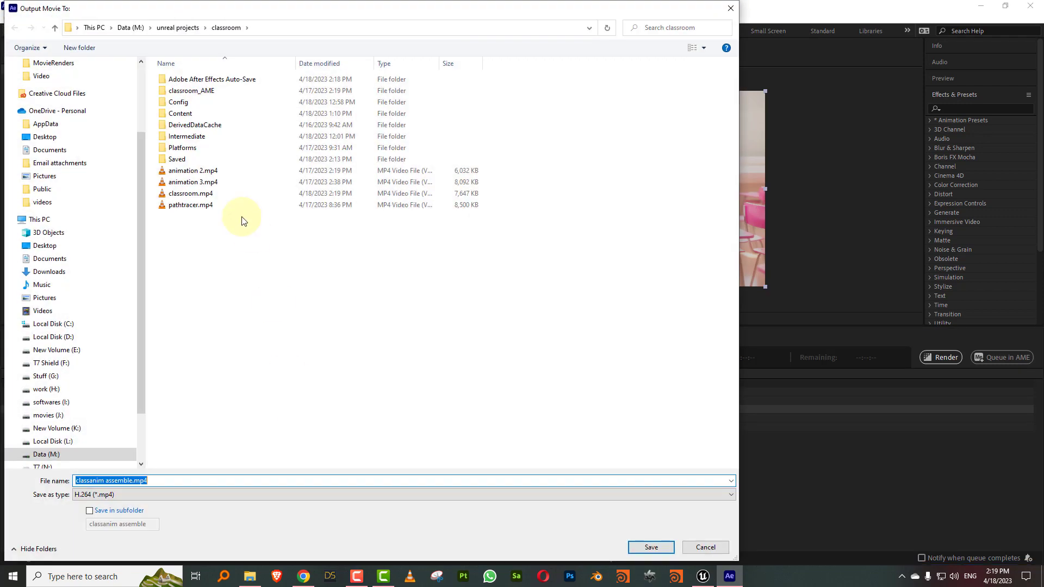
left_click(190, 193)
left_click(650, 548)
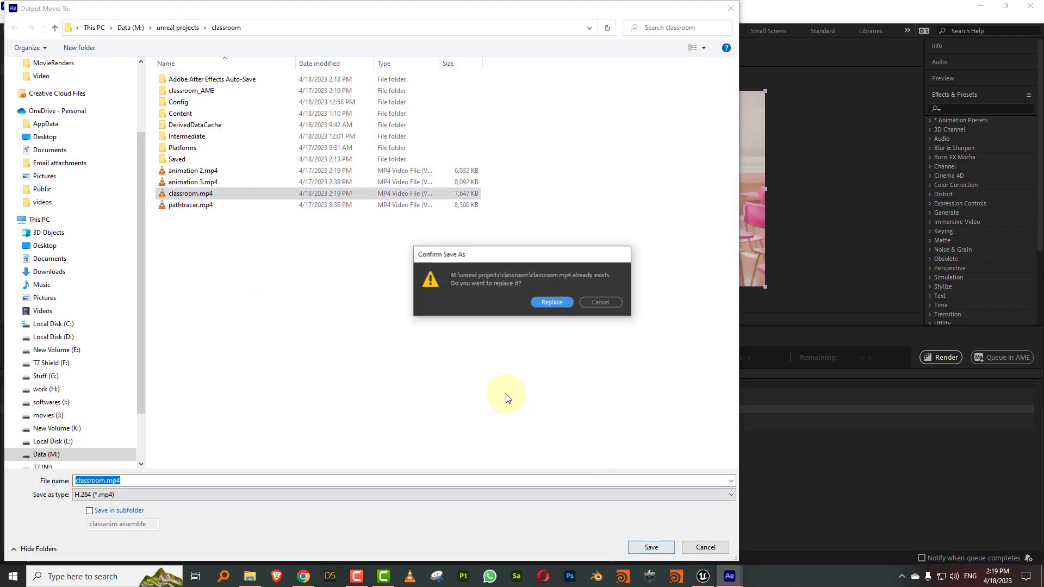
left_click(546, 301)
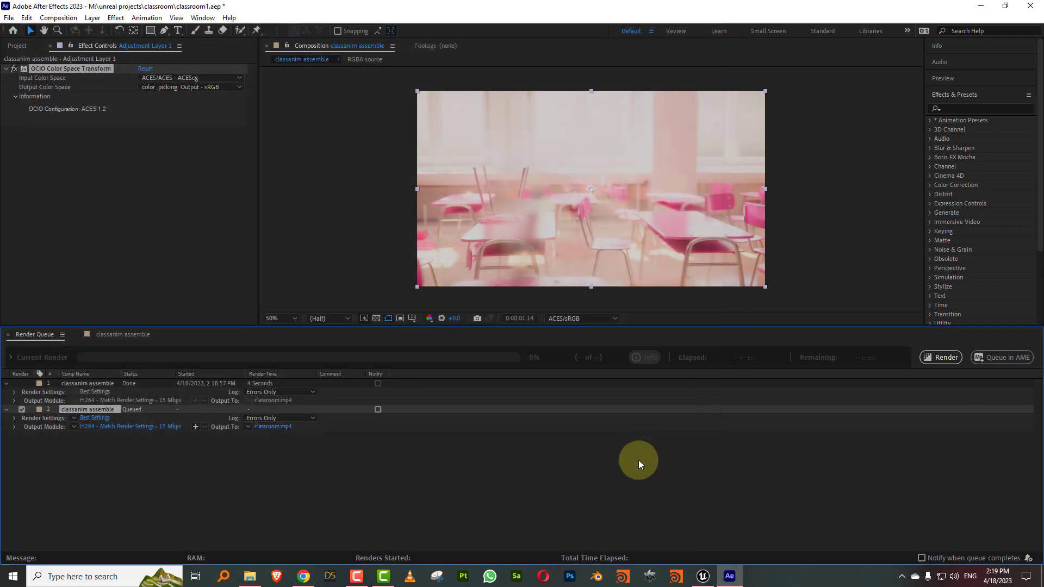
left_click(931, 358)
left_click(577, 301)
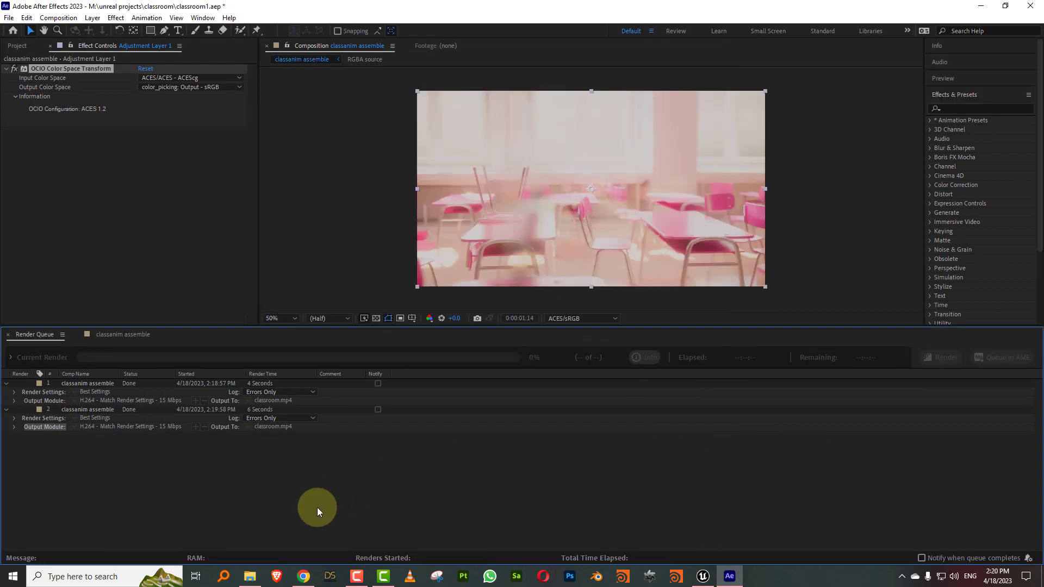
Switch to File Explorer, play the new classroom.mp4 in VLC to check its colours, and return to the classanim assemble timeline in After Effects.
left_click(250, 576)
double_click(227, 250)
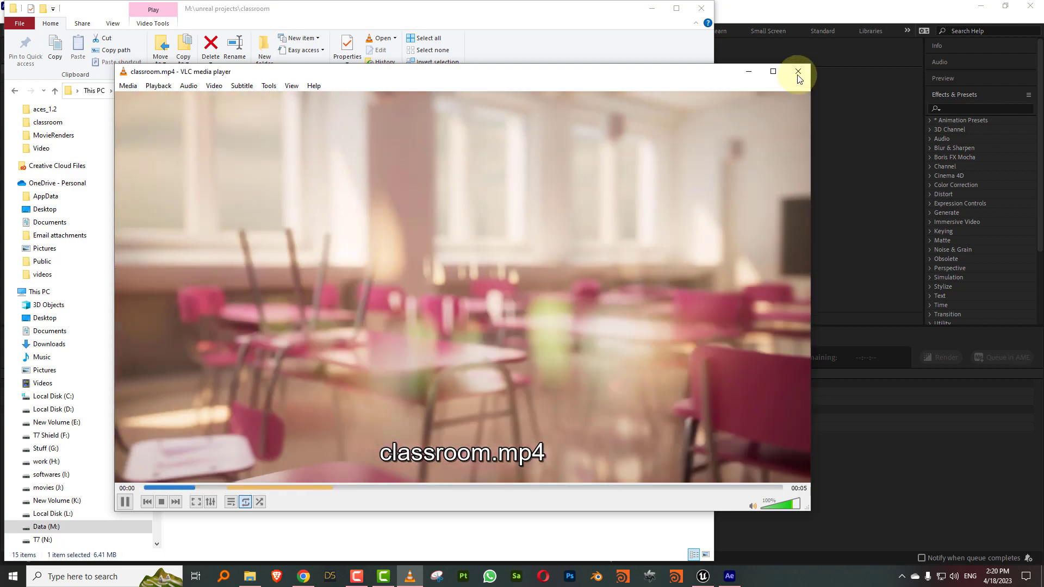
left_click(797, 71)
left_click(652, 13)
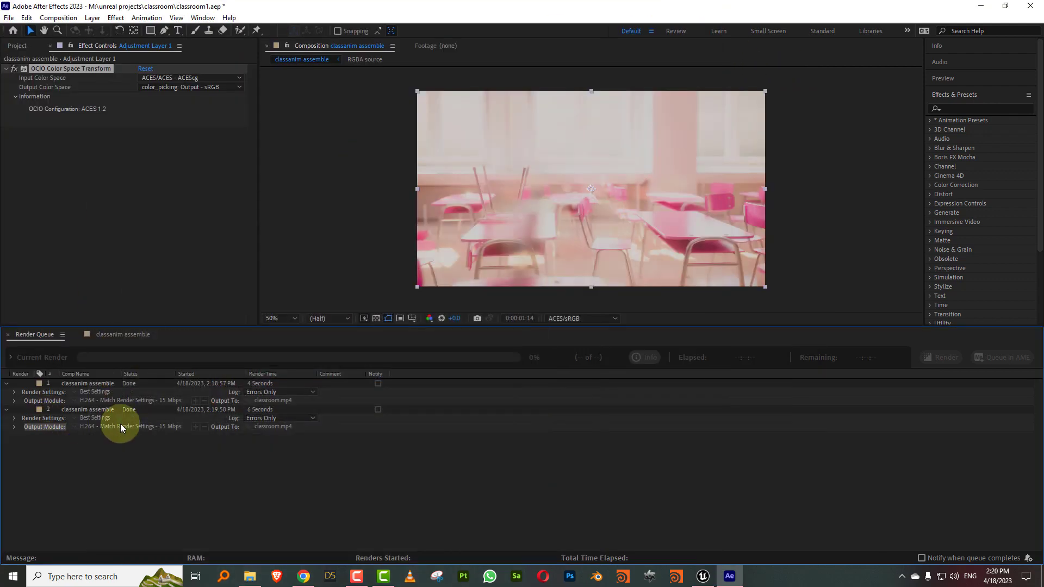
left_click(120, 334)
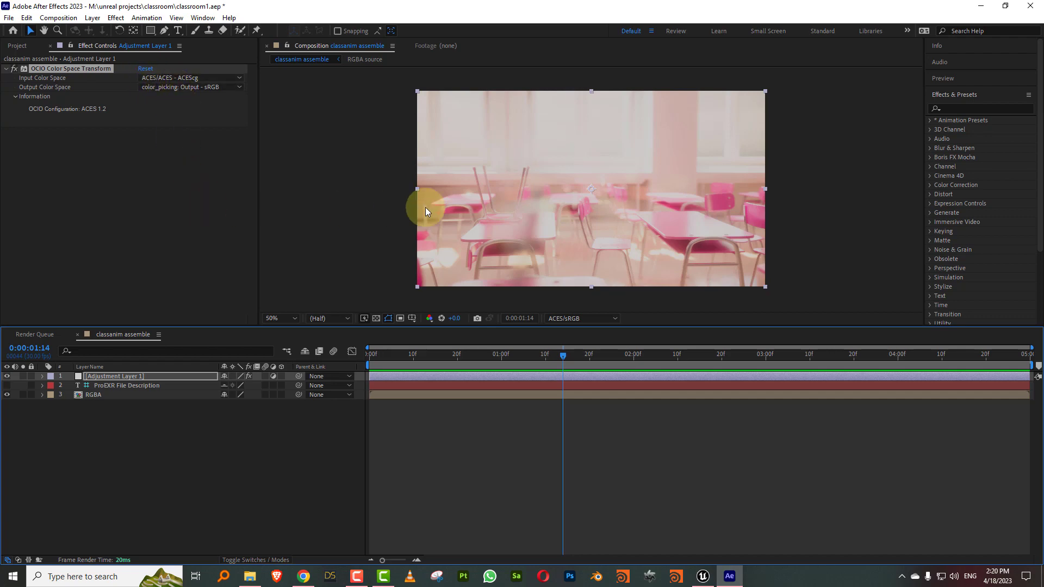
Set the project's OCIO configuration to Custom and load config.ocio from M:\OCIO\aces_1.2.
left_click(9, 18)
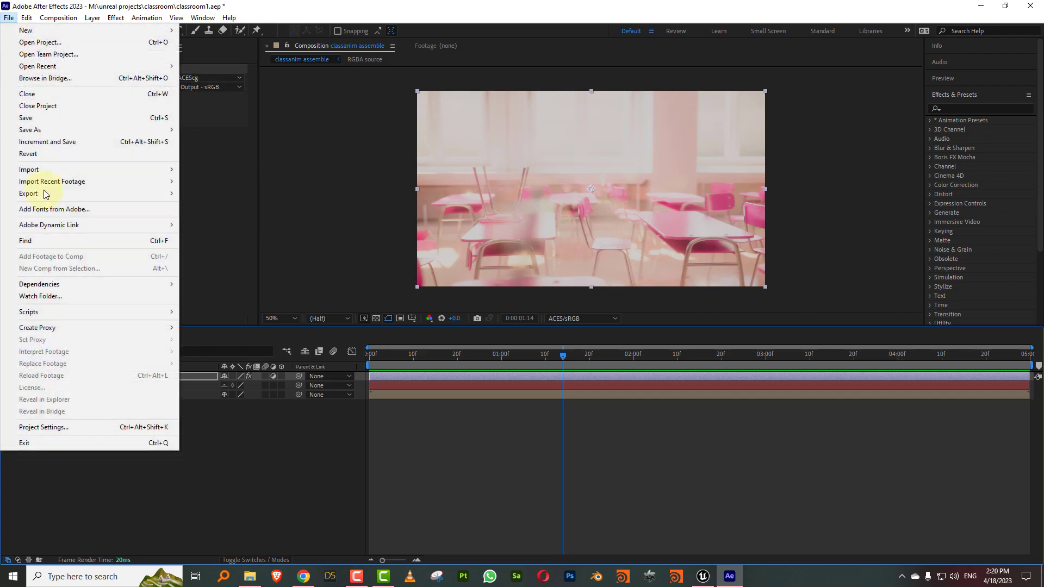
left_click(77, 428)
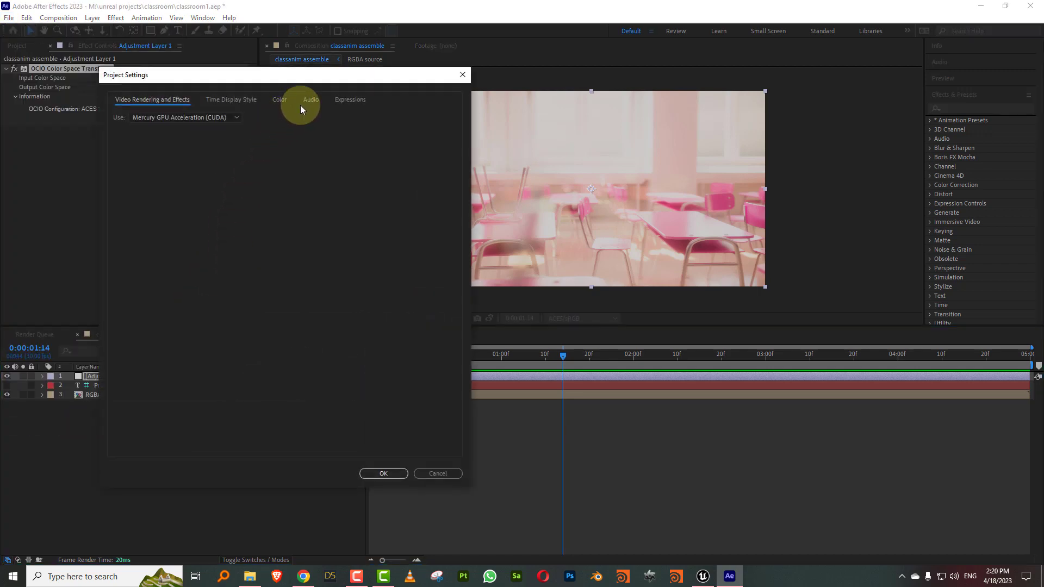
left_click(280, 100)
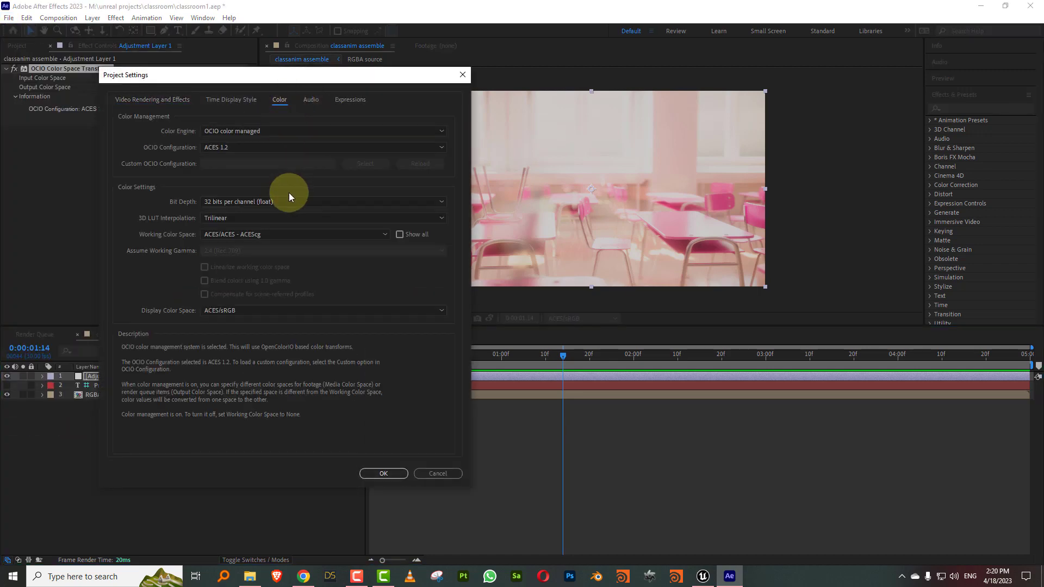
left_click(226, 147)
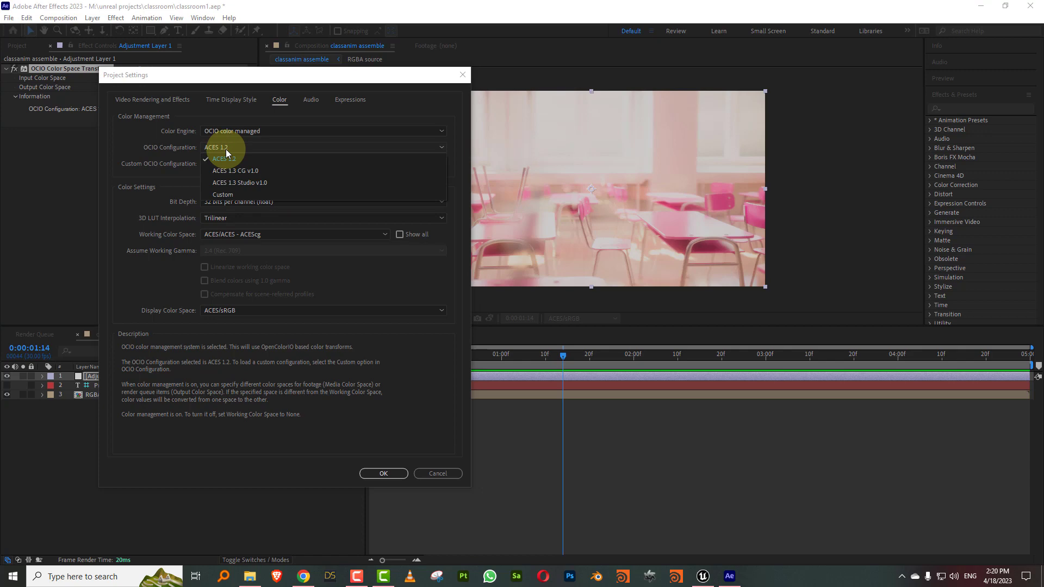
left_click(231, 194)
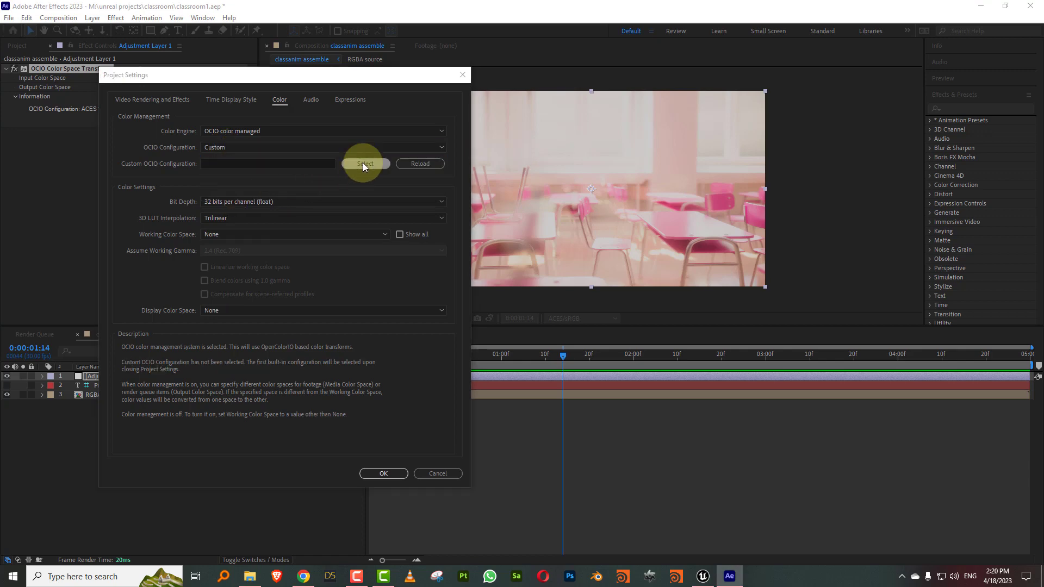
left_click(363, 162)
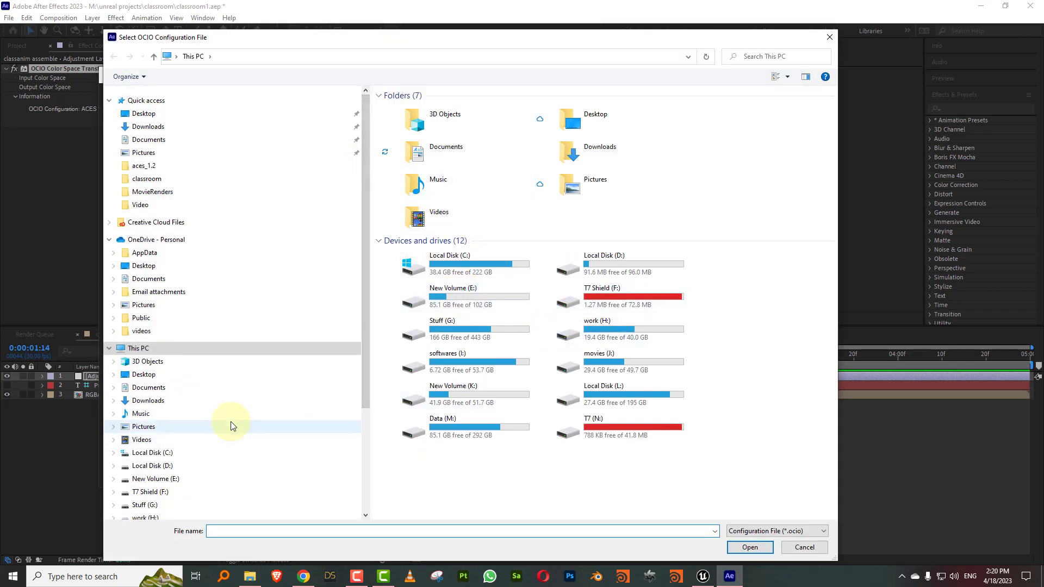
scroll(230, 422, "down", 5)
left_click(163, 439)
double_click(423, 176)
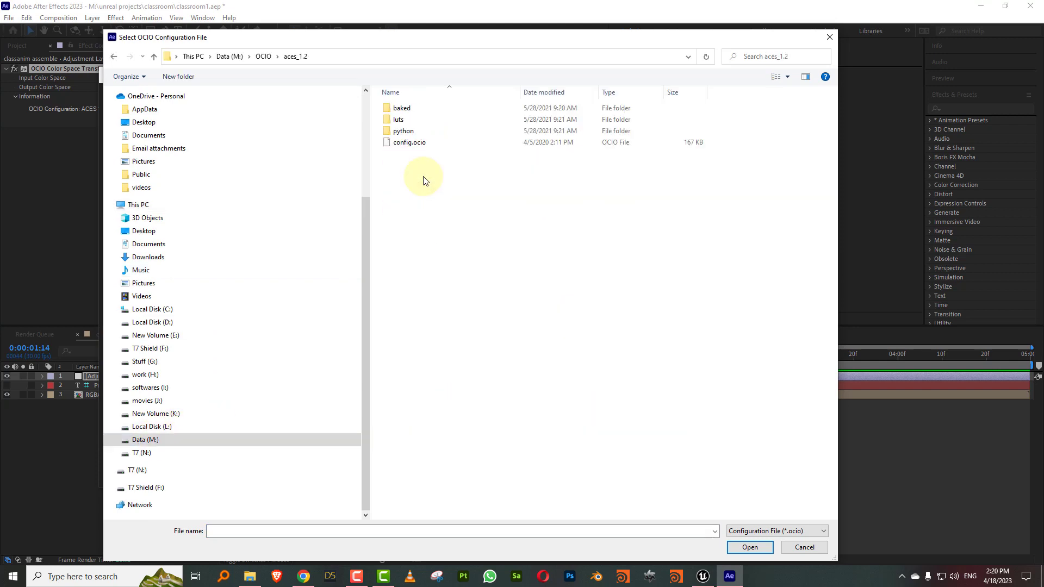
left_click(424, 145)
left_click(749, 547)
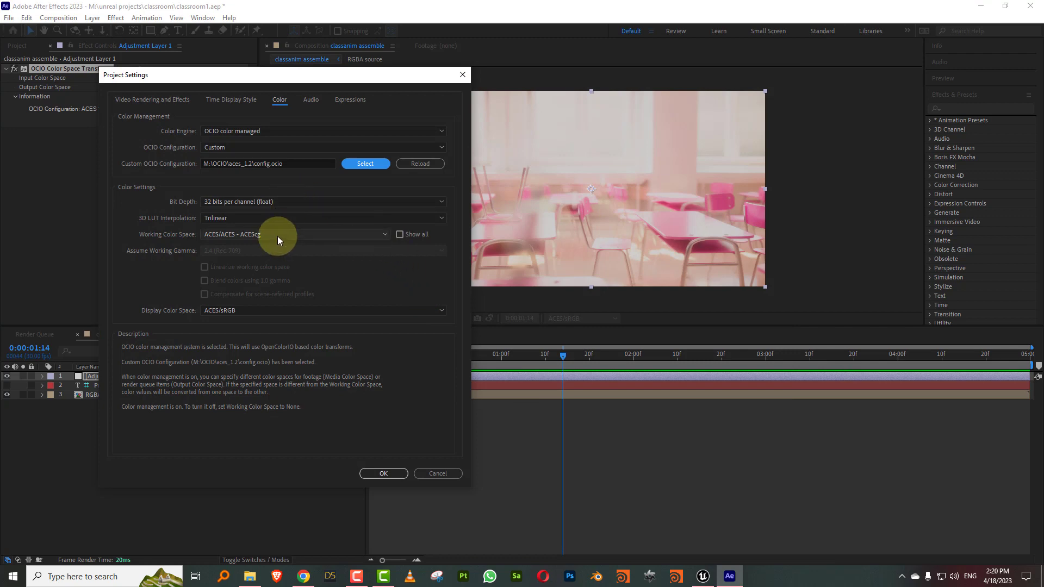
Set the OCIO configuration to ACES 1.2 and accept the project settings.
left_click(276, 148)
left_click(269, 157)
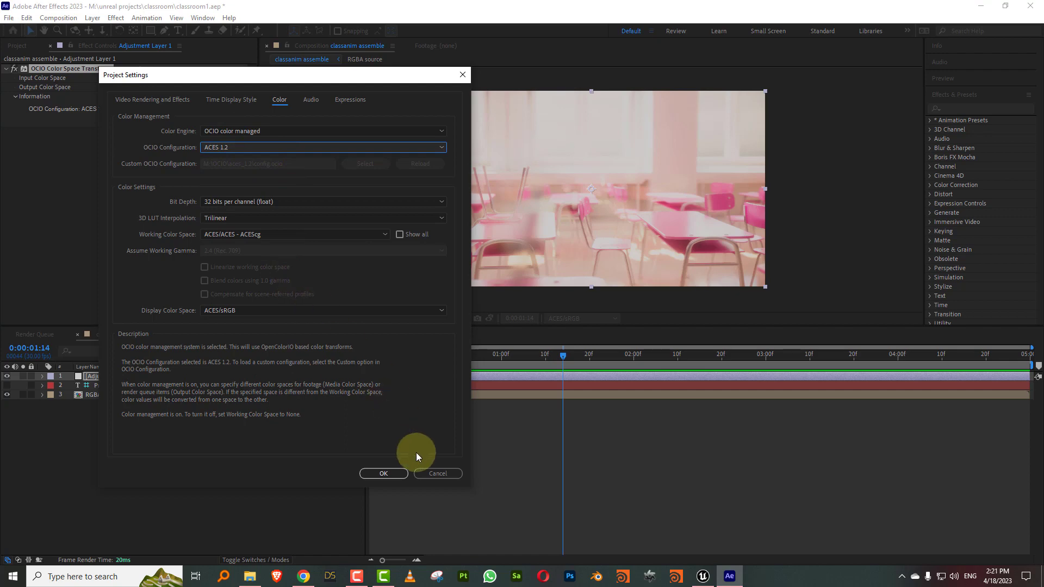
left_click(397, 473)
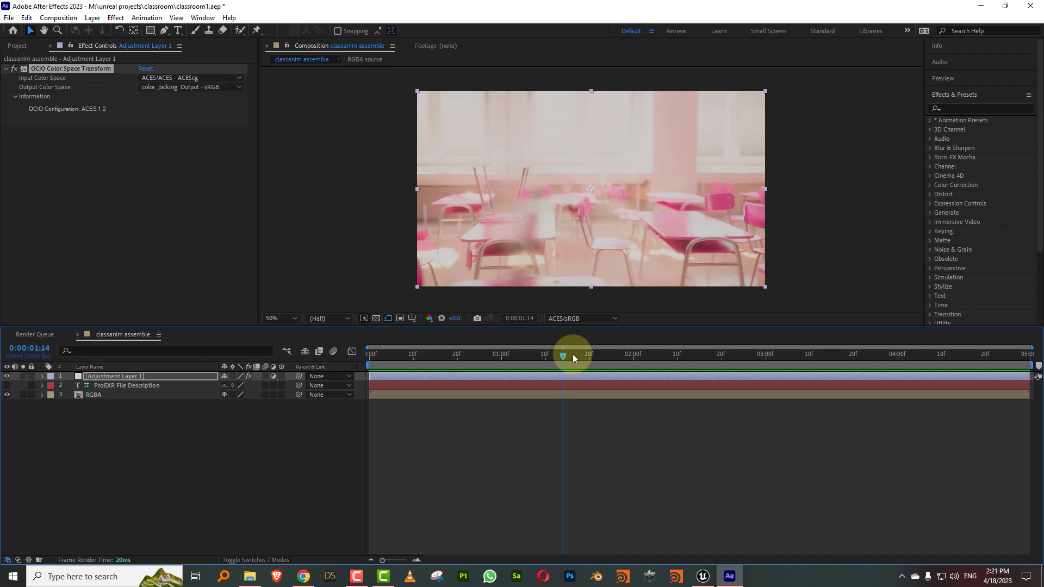
Inspect the composition at 0:00:00:19, then view the YouTube video on improving depth of field quality in Chrome and return to Unreal Engine.
left_click(453, 354)
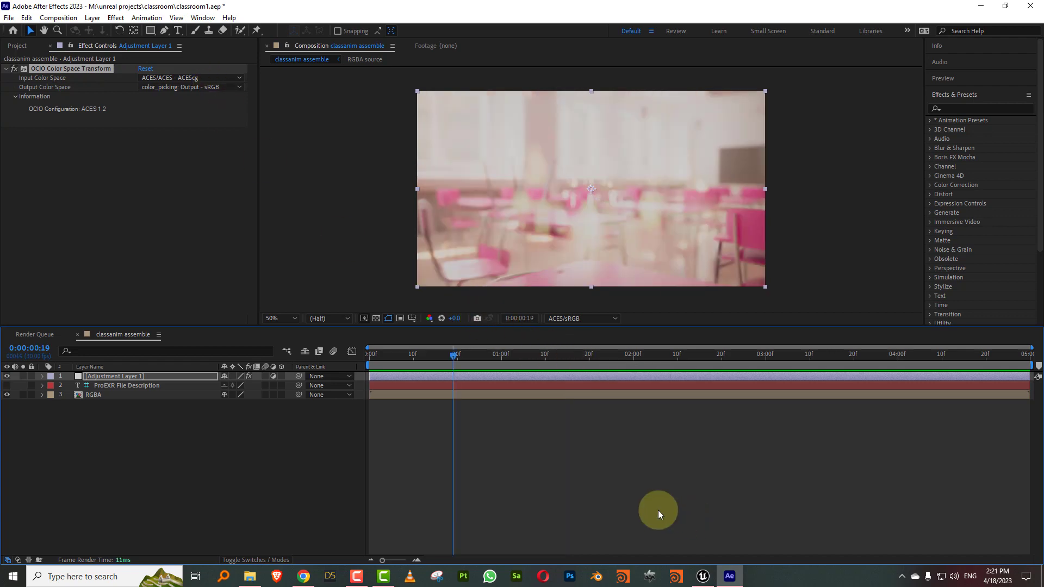
left_click(702, 576)
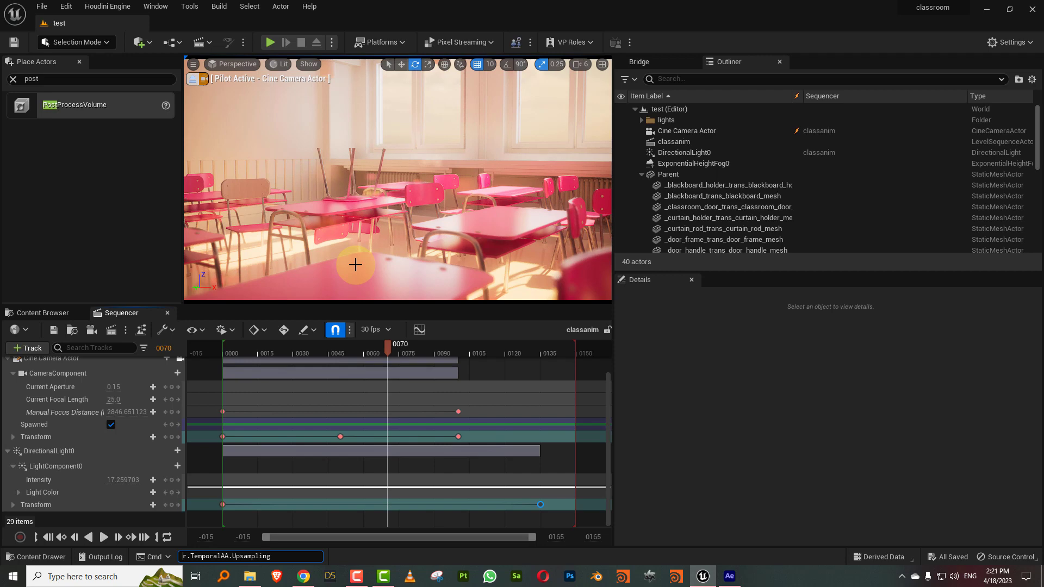
left_click(303, 576)
scroll(367, 269, "down", 3)
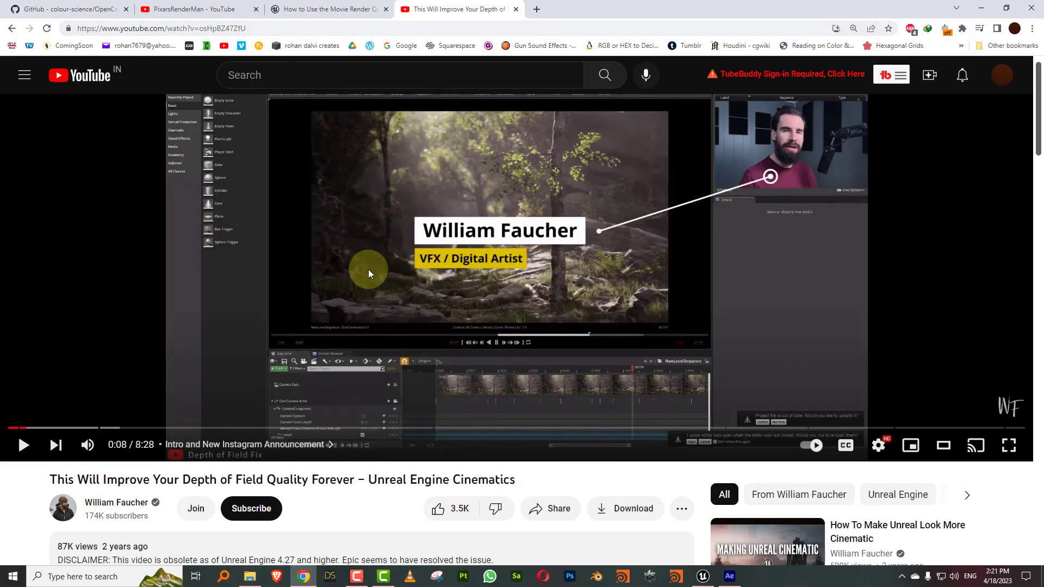
scroll(367, 269, "up", 3)
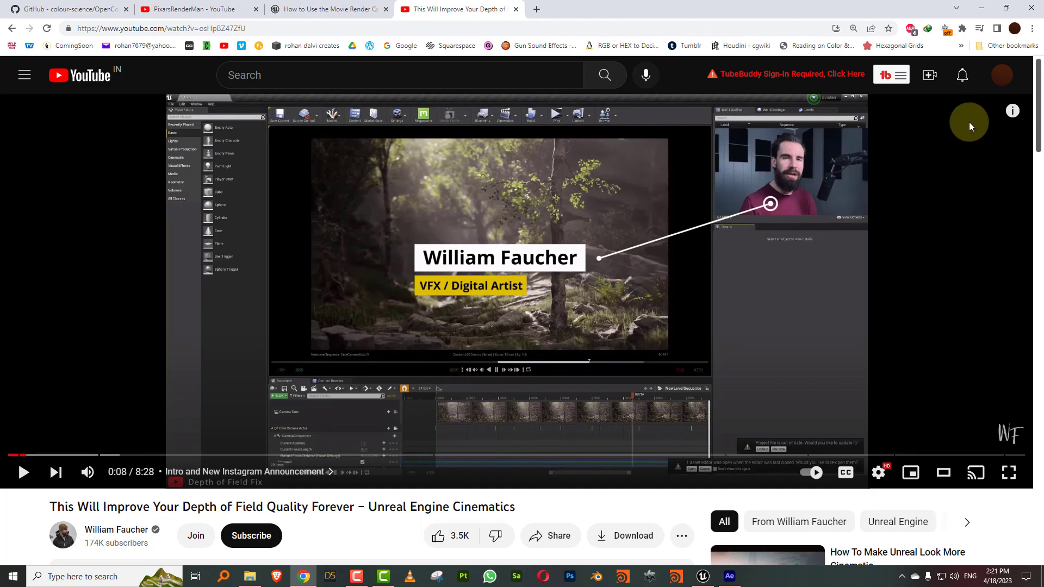
left_click(981, 8)
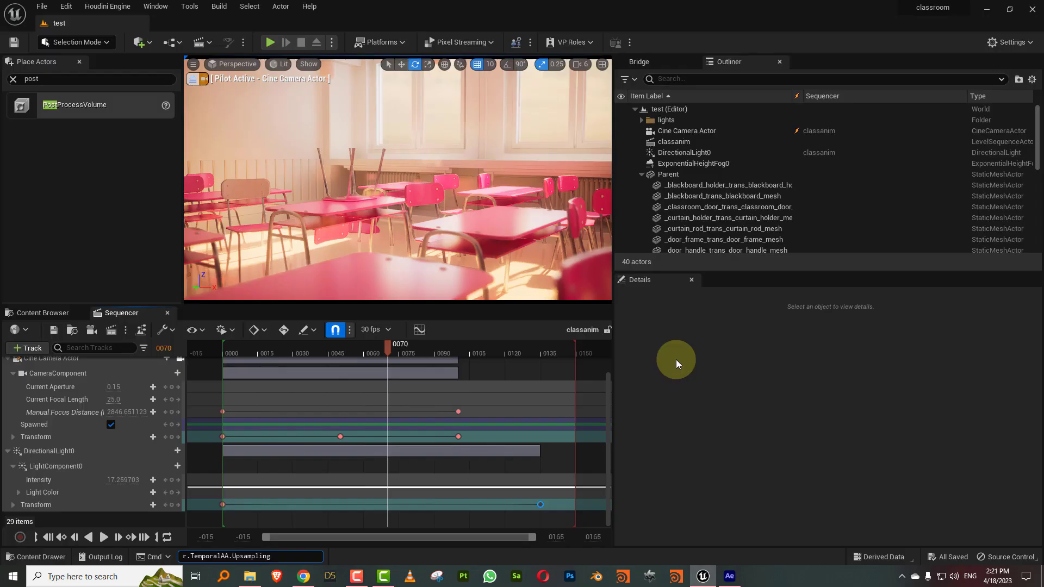